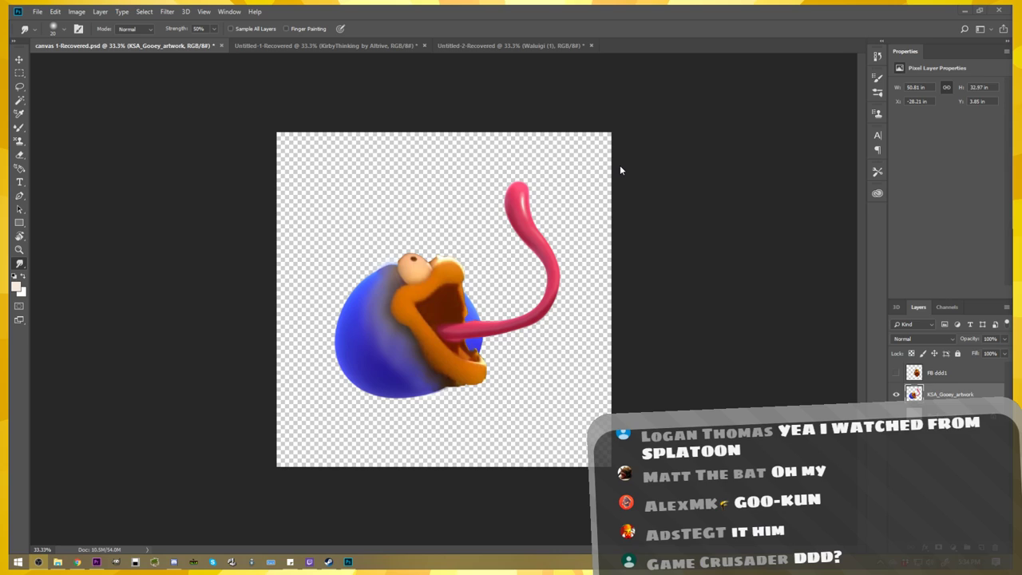
- Look over the cereal box, Waluigi and Gooey artwork documents, then switch to the Premiere Pro trailer project
click(343, 46)
click(507, 48)
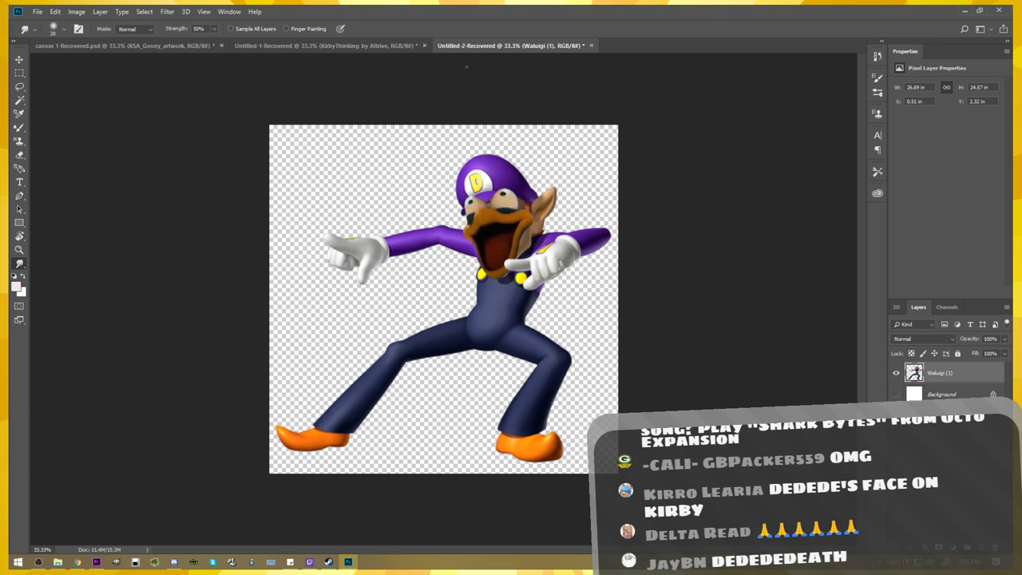
click(346, 46)
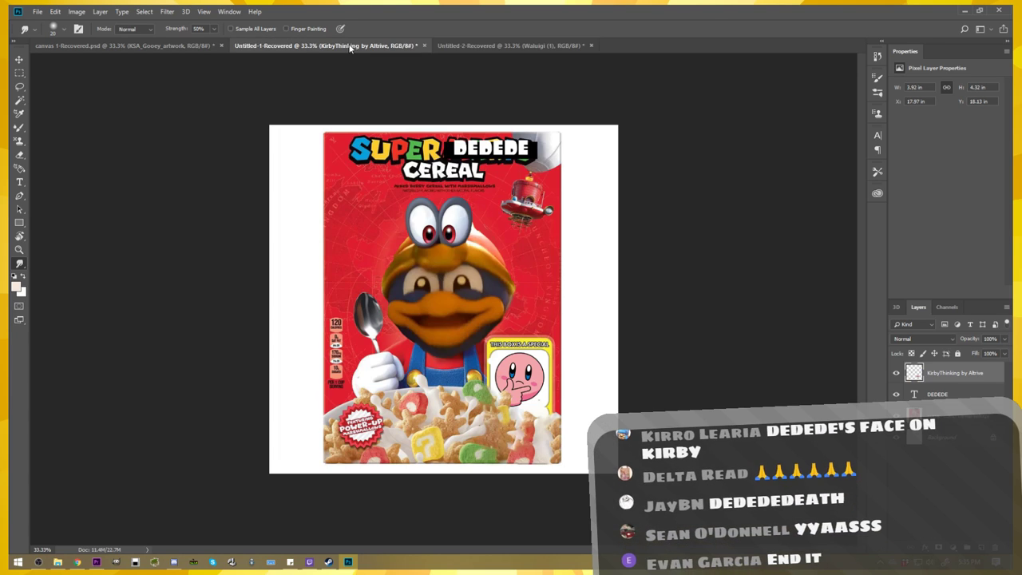
click(168, 46)
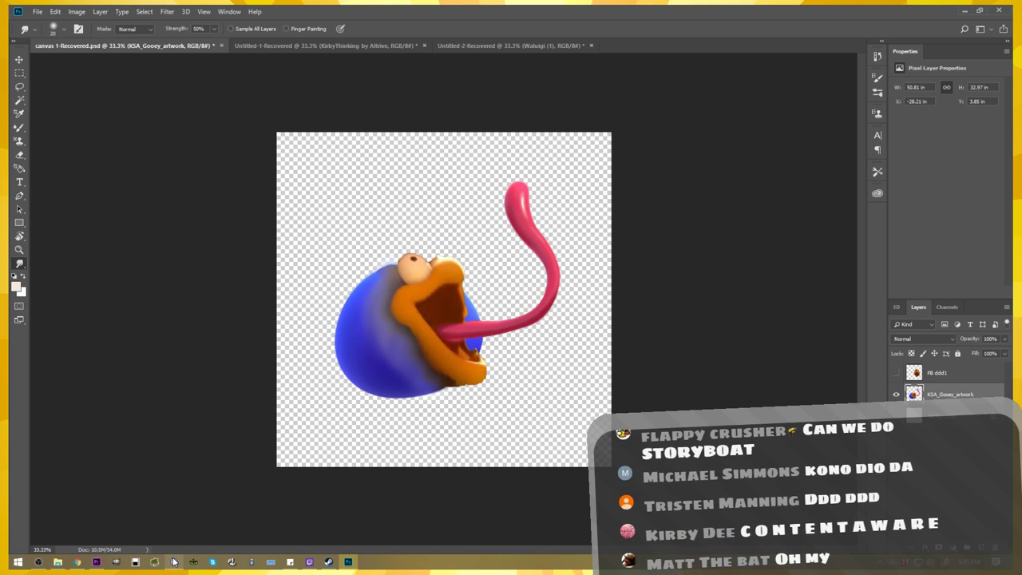
click(95, 562)
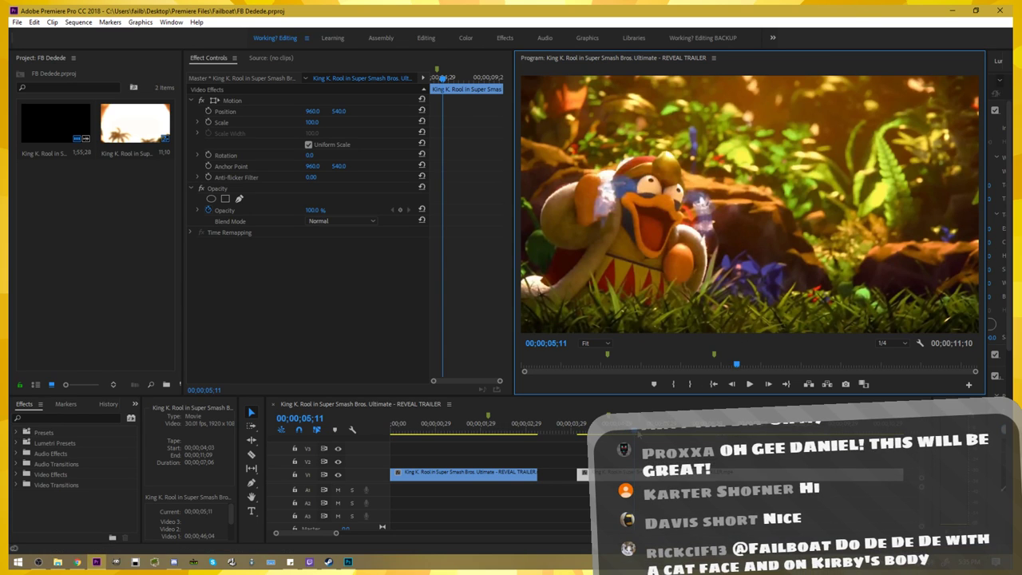
- Scrub the trailer back to the Dedede close-up at 00;00;04;29, then return to Photoshop
key(space)
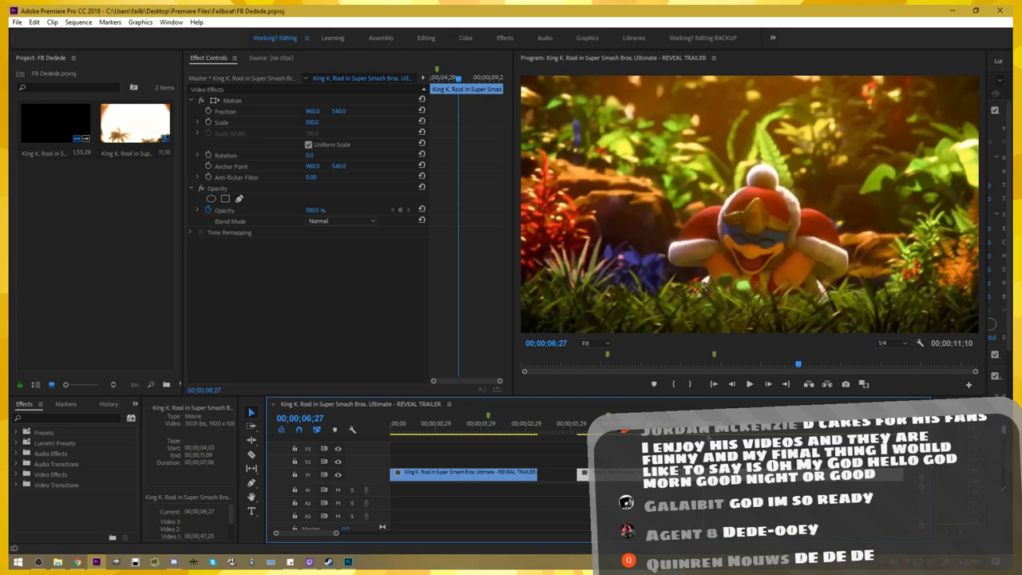
key(j)
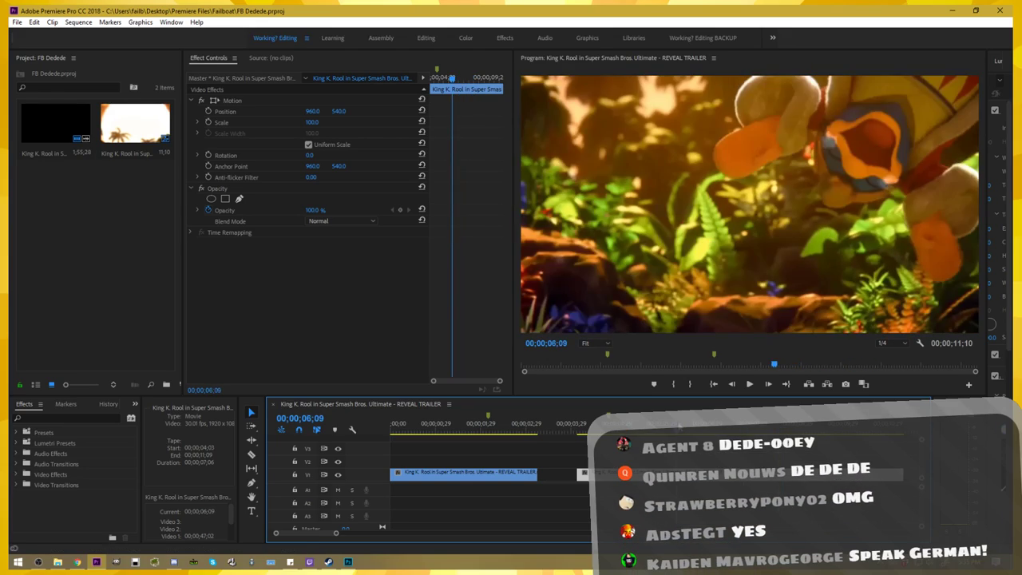
key(l)
key(j)
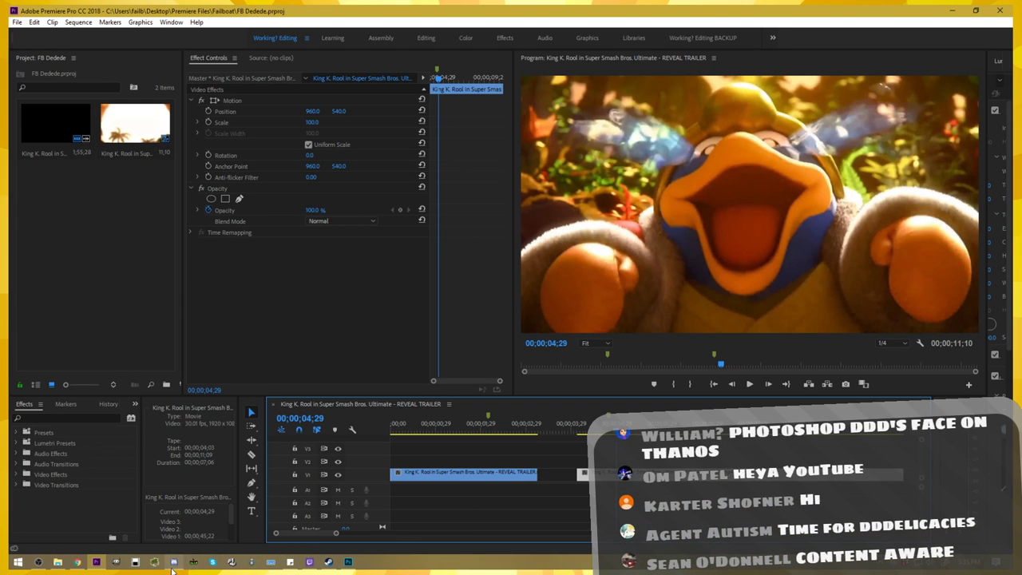
click(59, 564)
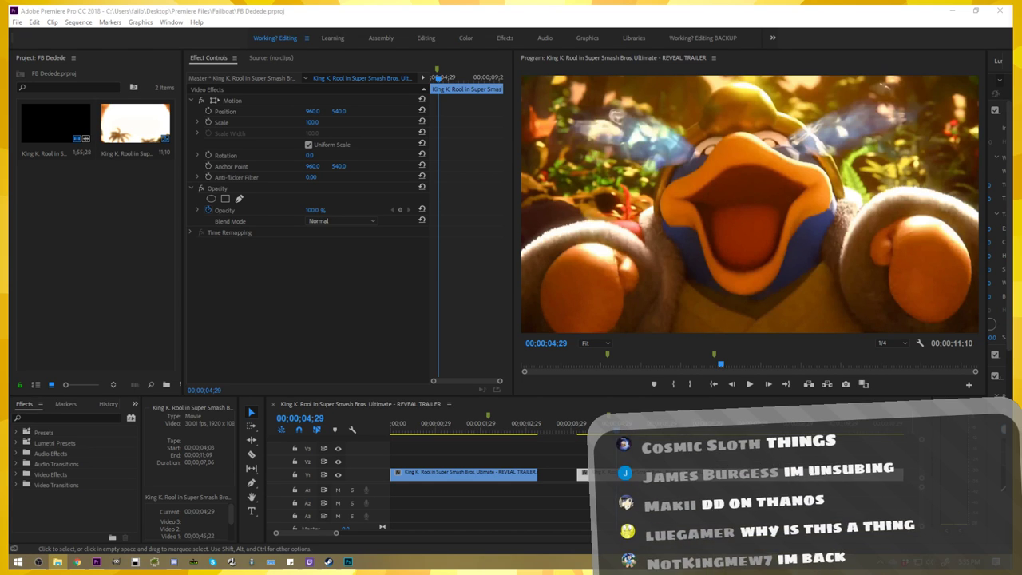
key(alt+Tab)
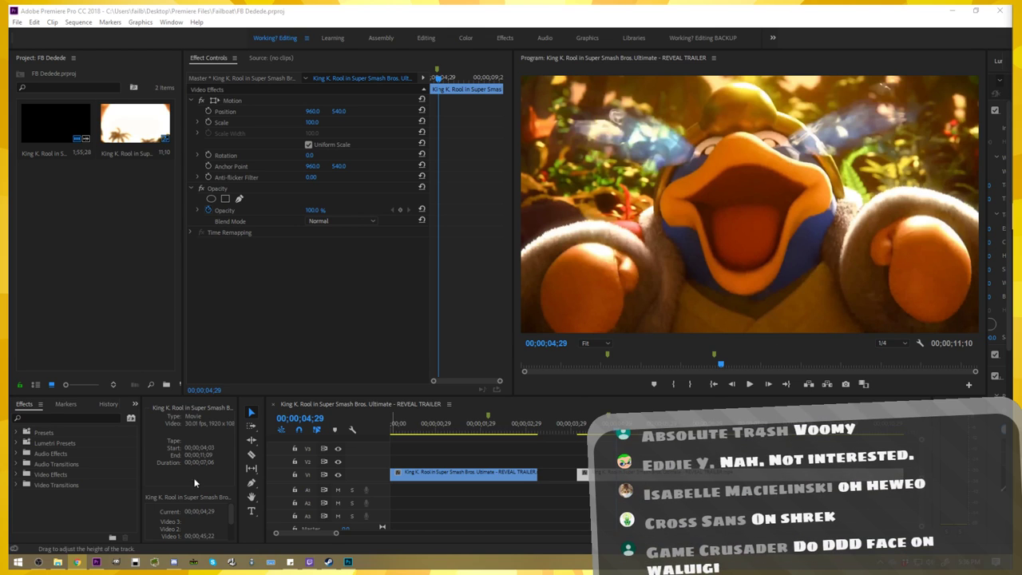
click(348, 562)
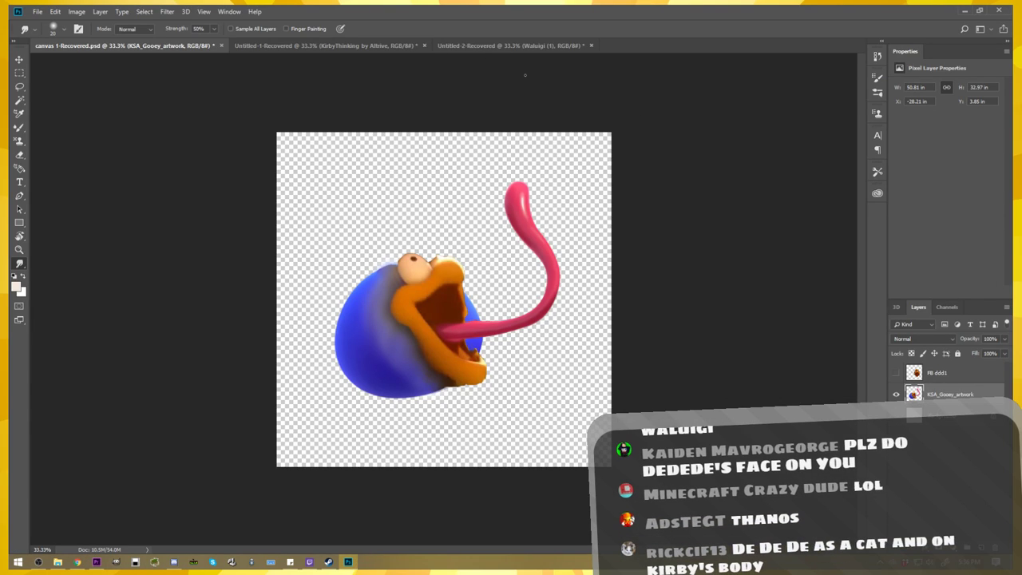
- Create a 2000×2000 px Custom document and place the cqcumber image in it
click(38, 11)
click(48, 23)
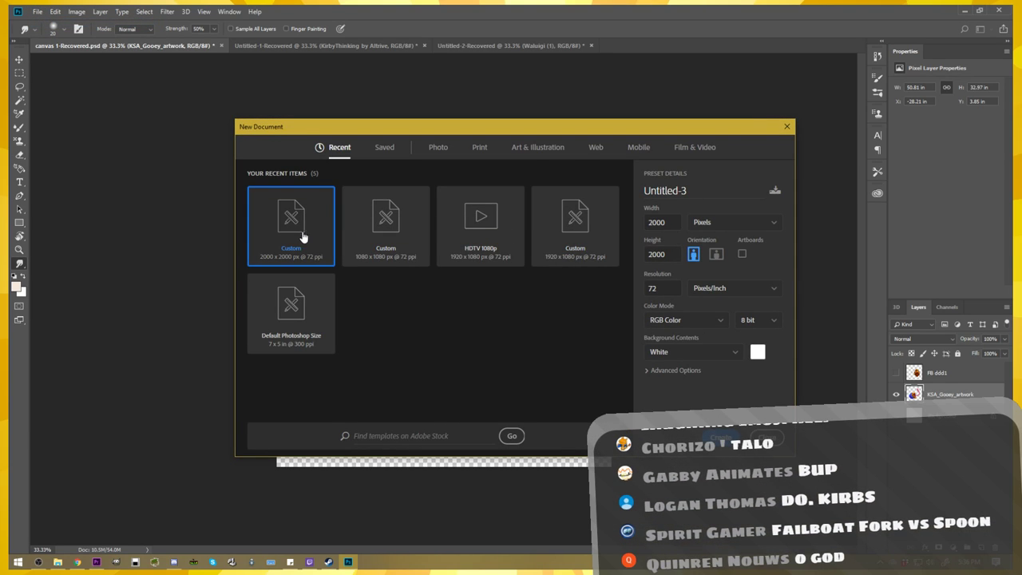
click(727, 440)
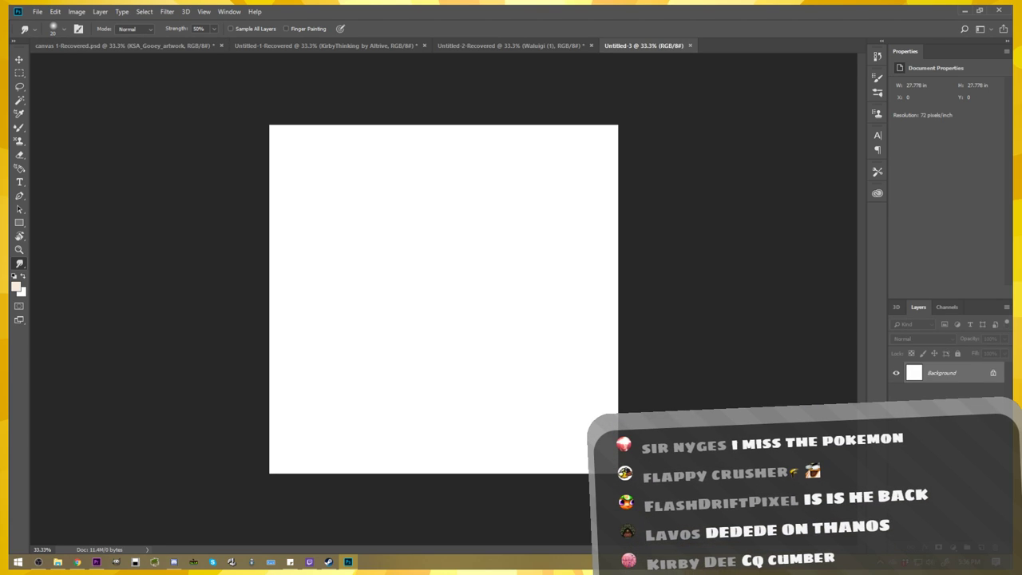
drag(644, 281, 695, 282)
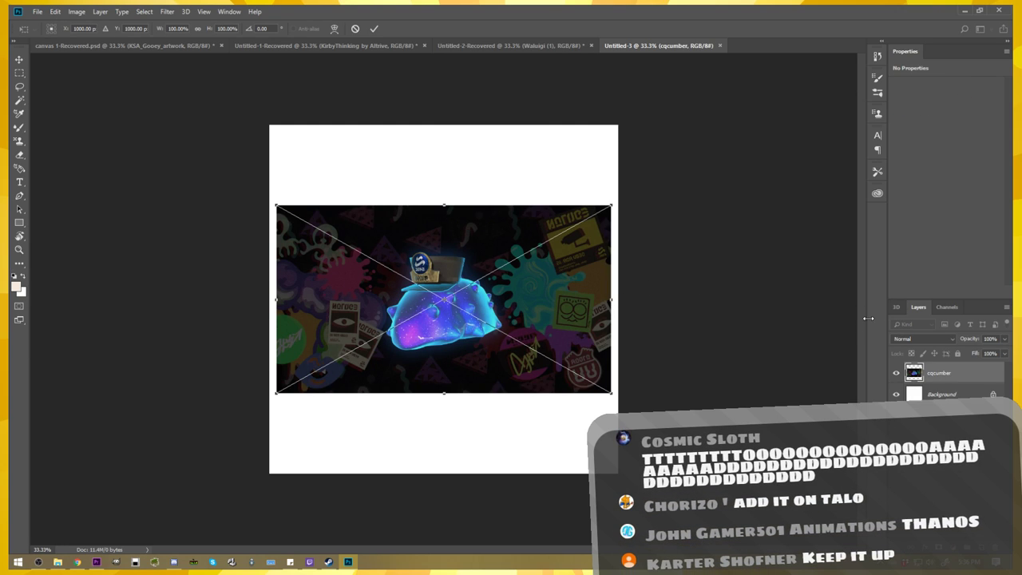
key(r)
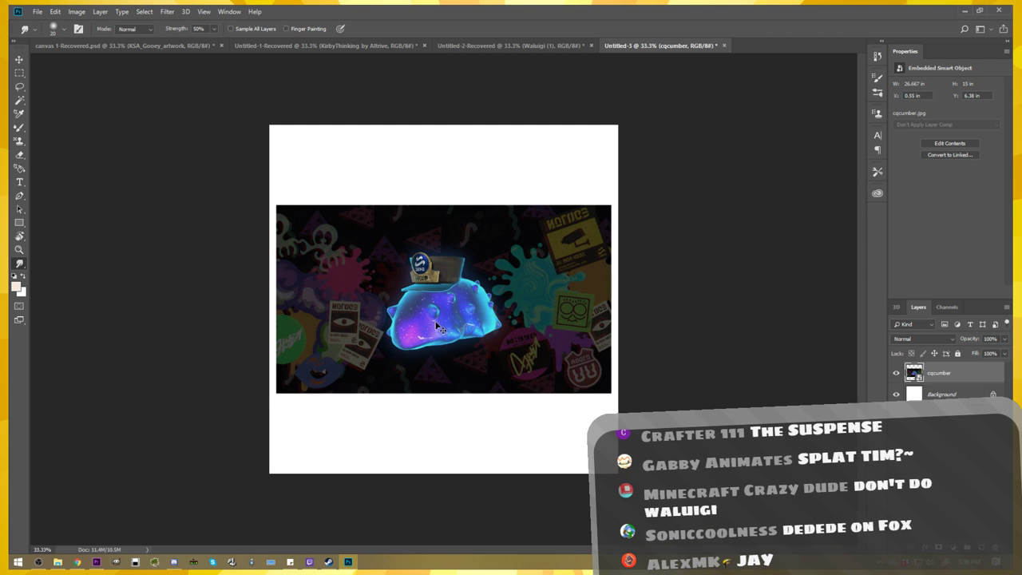
- Rasterize the cqcumber layer
scroll(435, 321, up, 1)
scroll(436, 321, up, 1)
scroll(436, 321, up, 1)
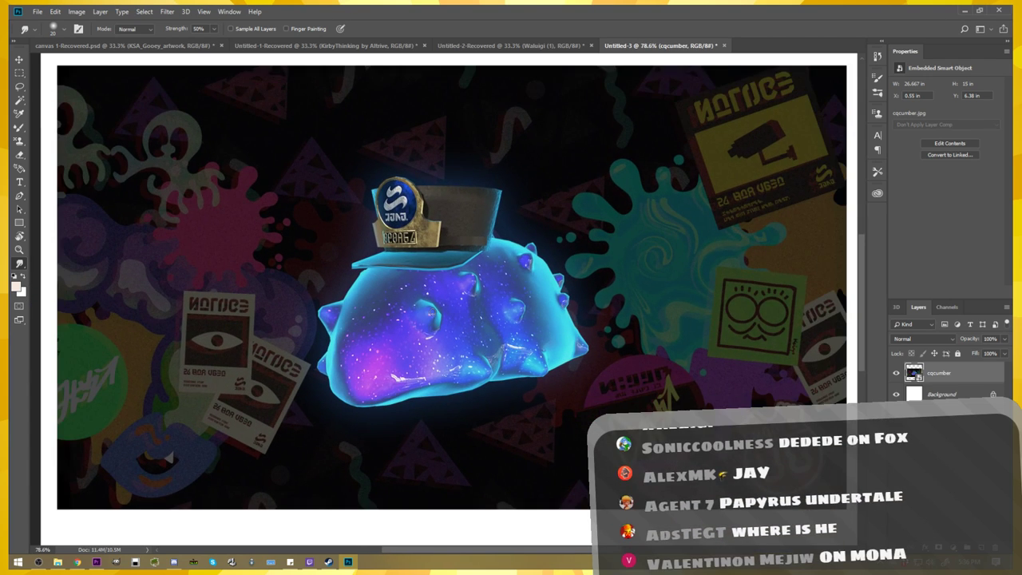
key(v)
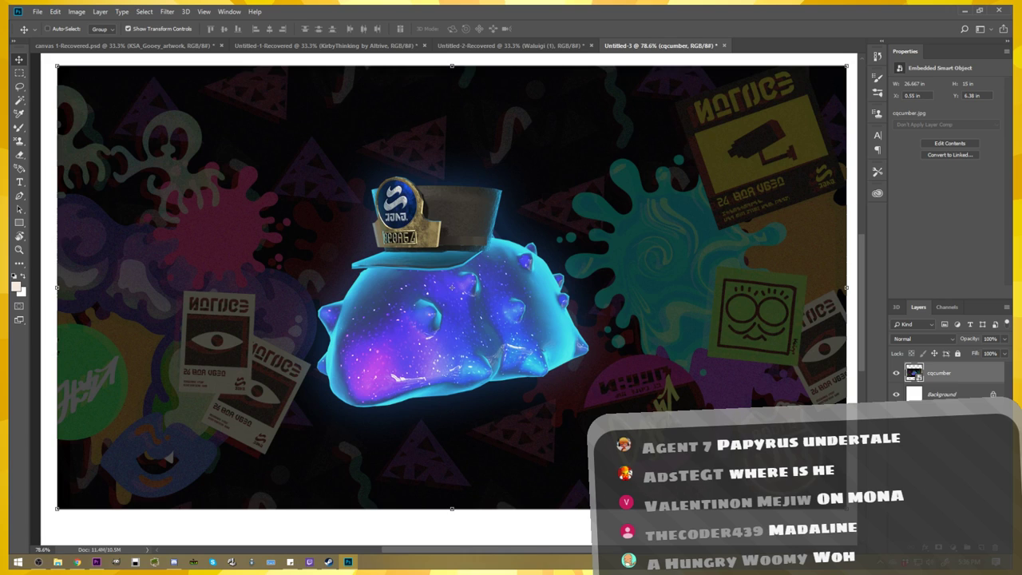
right_click(951, 373)
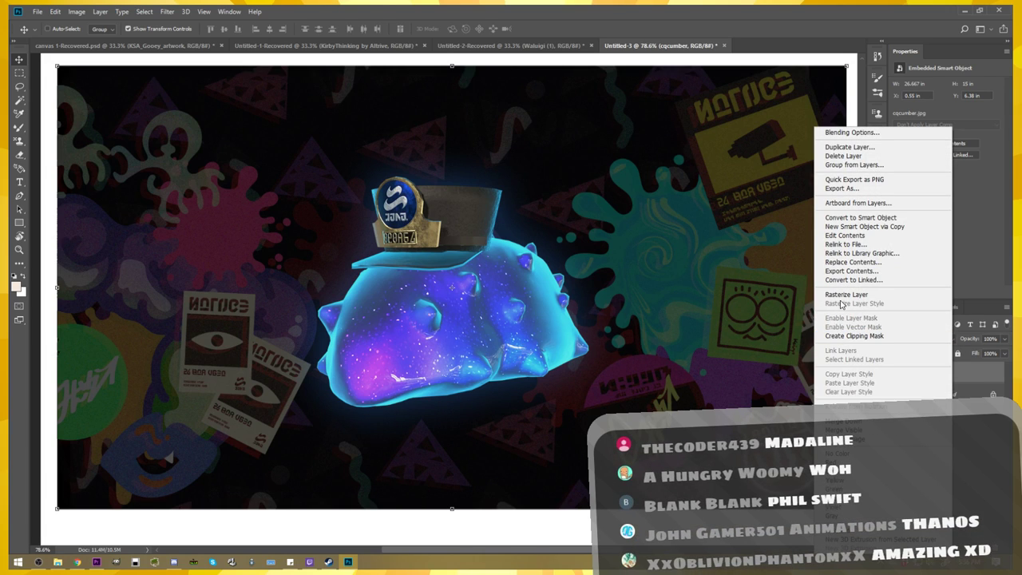
click(836, 295)
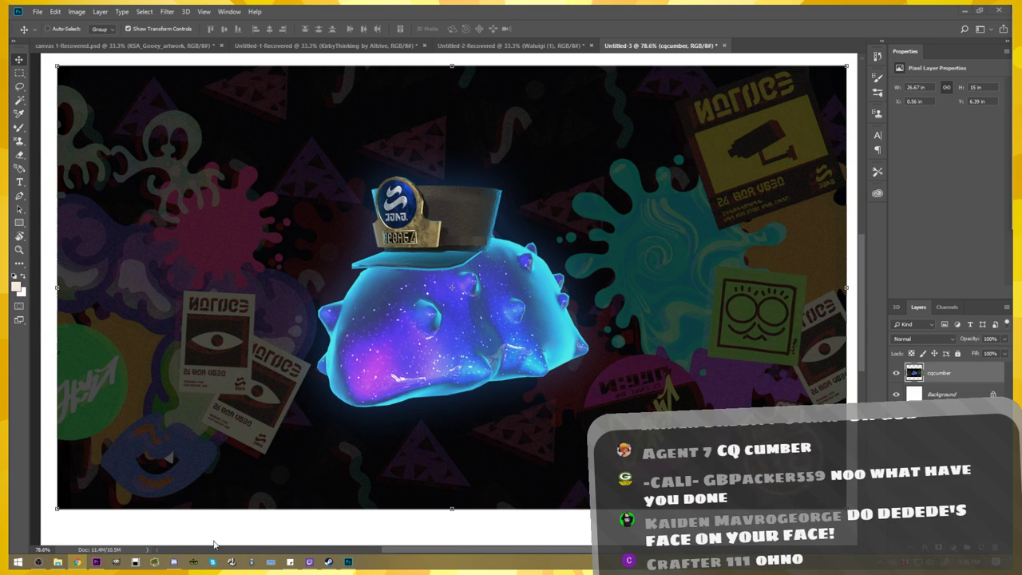
- Export the trailer frame of Dedede being grabbed at 00;00;09;24 as a still, then return to Photoshop
click(96, 561)
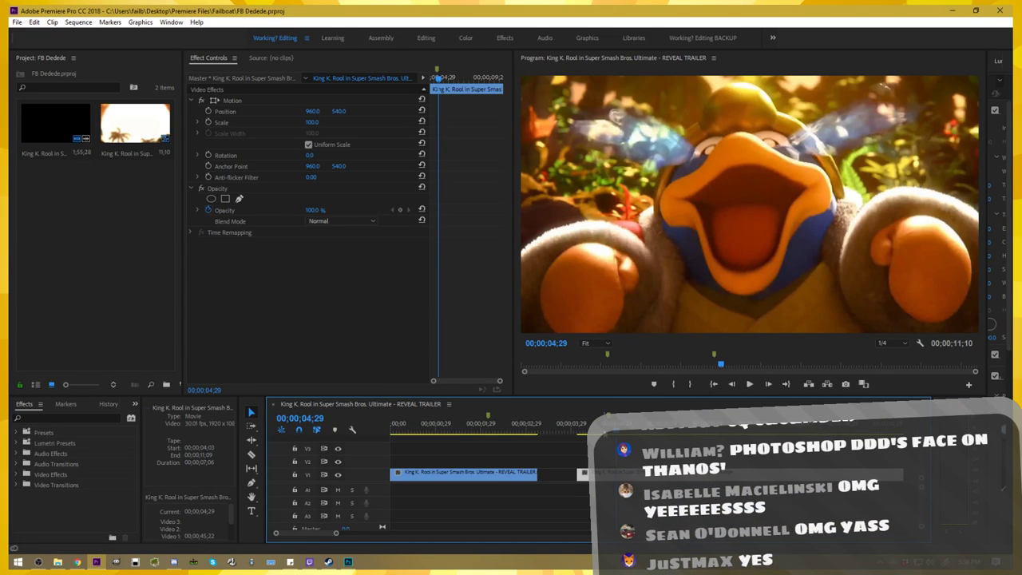
click(943, 366)
mouse_move(942, 366)
mouse_down()
mouse_move(901, 366)
mouse_move(914, 366)
mouse_up()
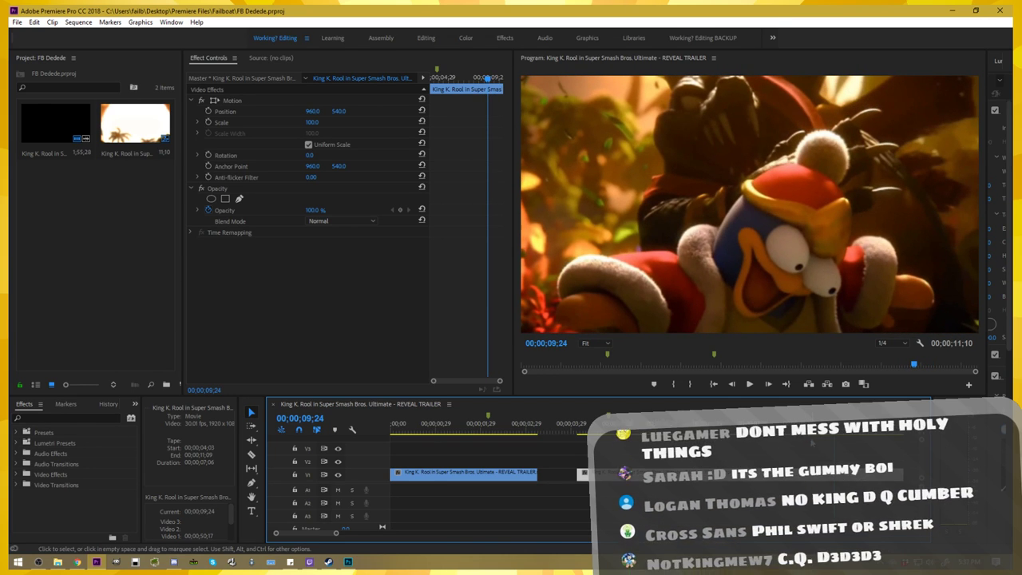
click(843, 384)
click(173, 106)
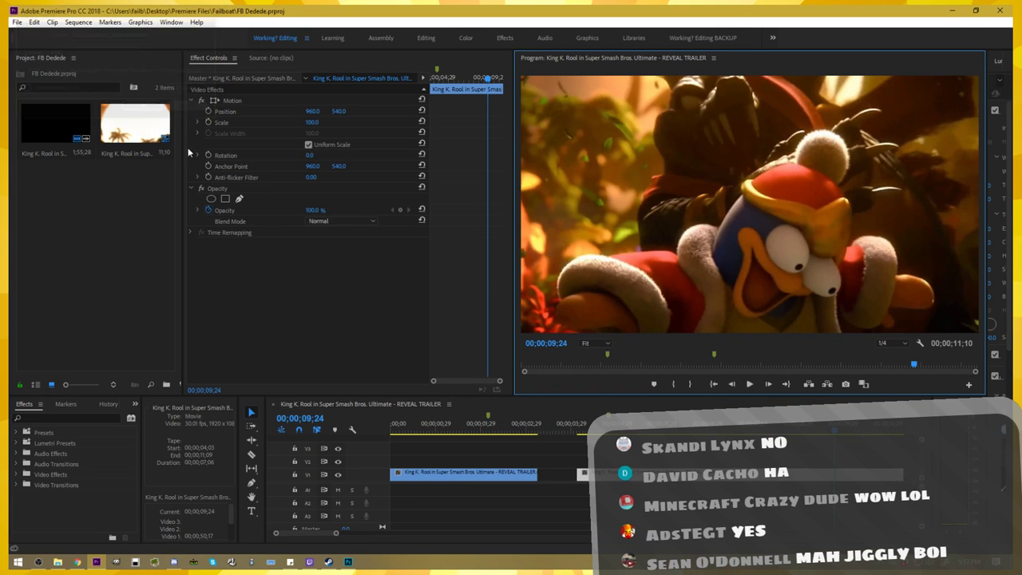
click(348, 562)
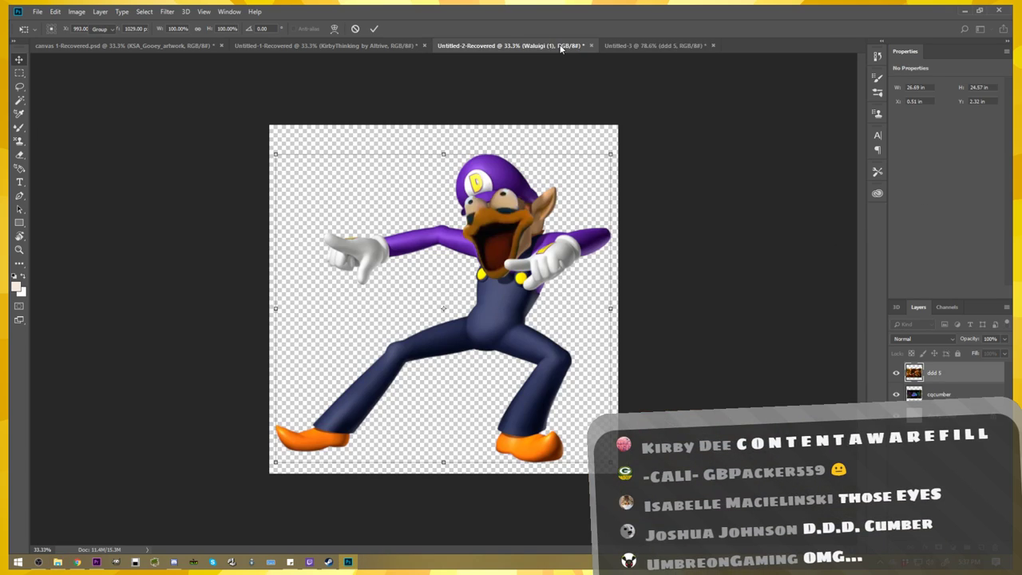
- Commit the placed ddd 5 trailer frame and drag it to cover the canvas
click(511, 46)
click(626, 46)
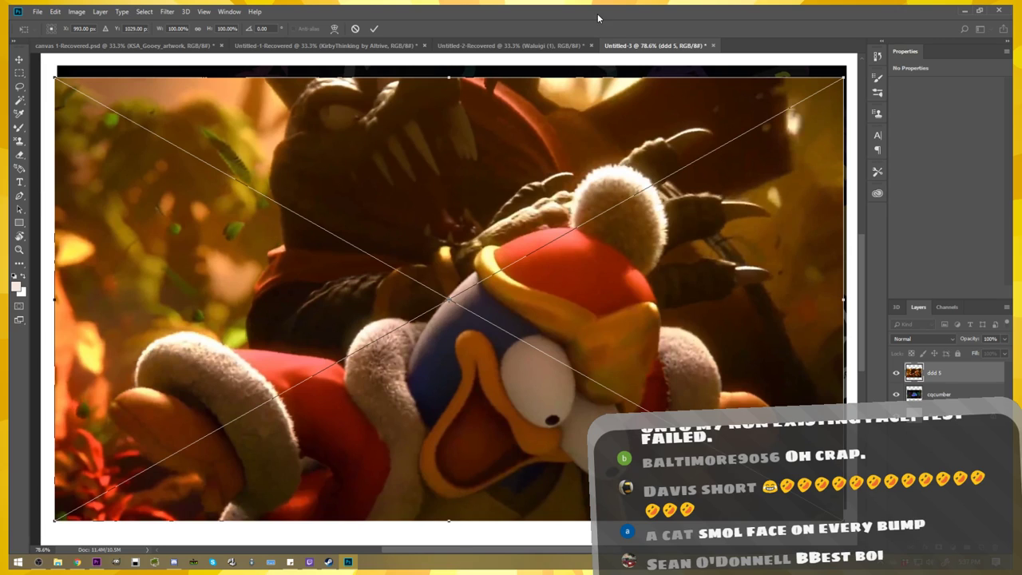
key(Return)
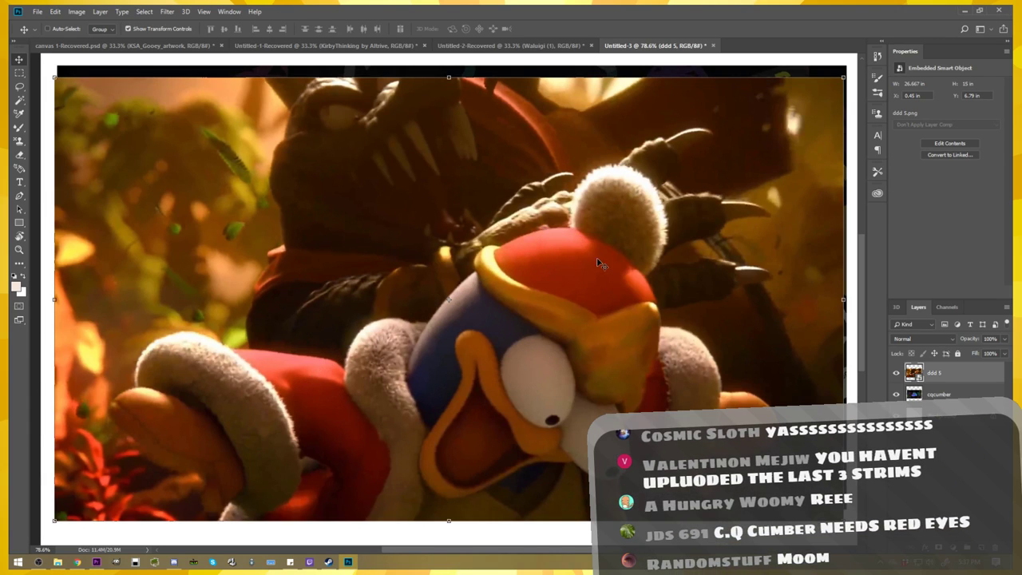
drag(599, 264, 627, 272)
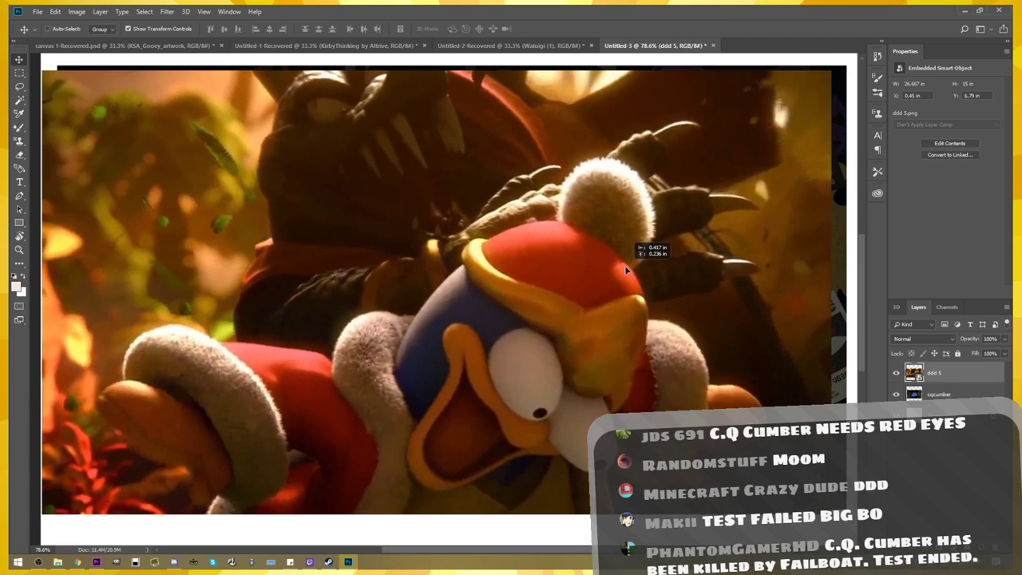
drag(627, 272, 625, 302)
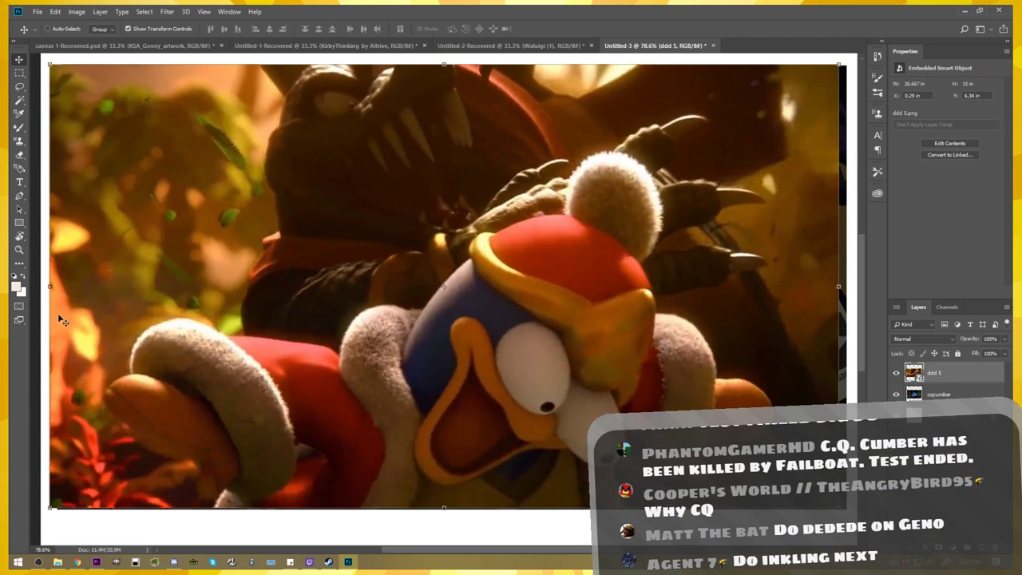
- Pick the Magnetic Lasso tool from the toolbar
click(19, 237)
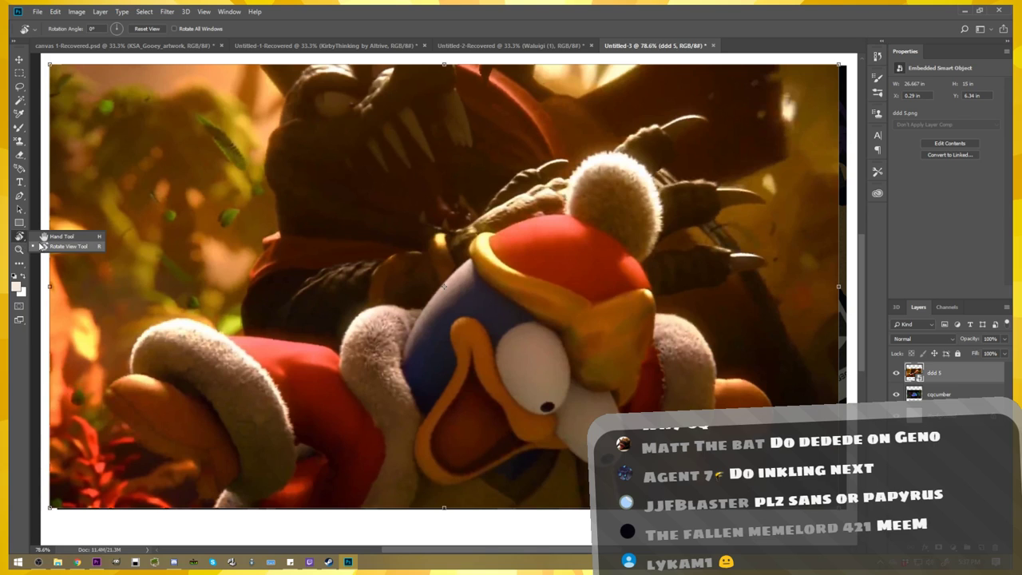
click(21, 264)
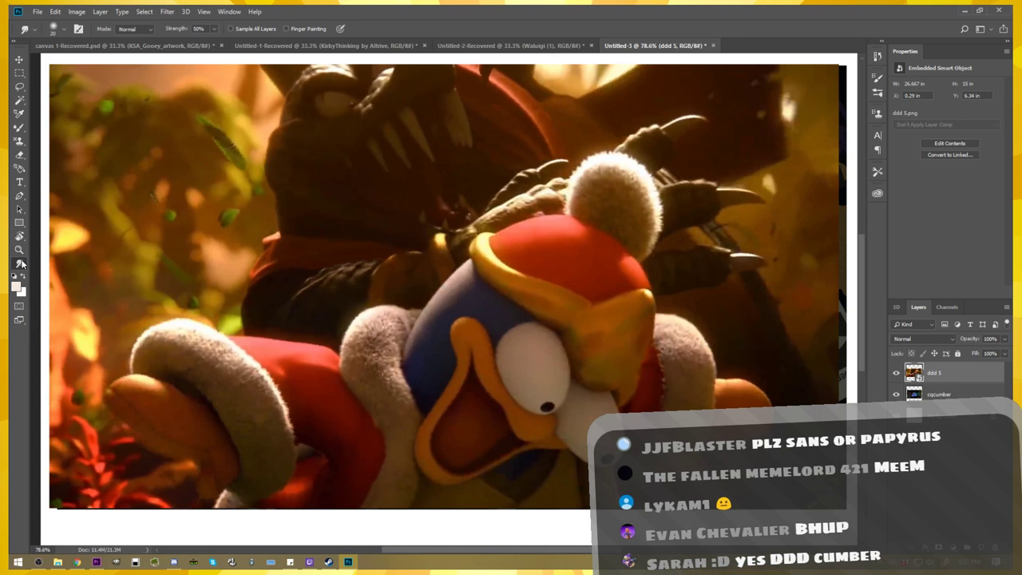
click(22, 264)
click(72, 280)
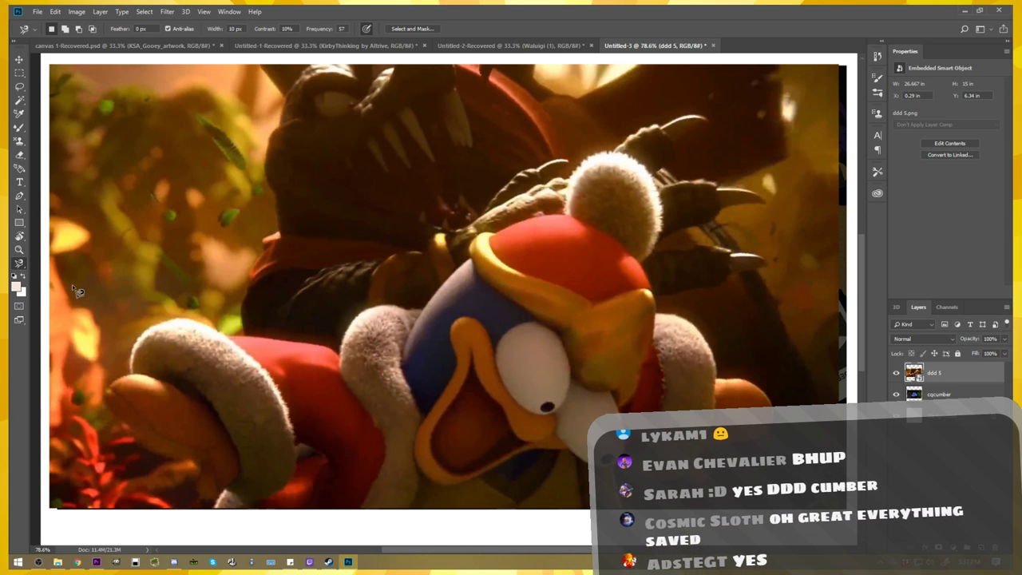
click(24, 265)
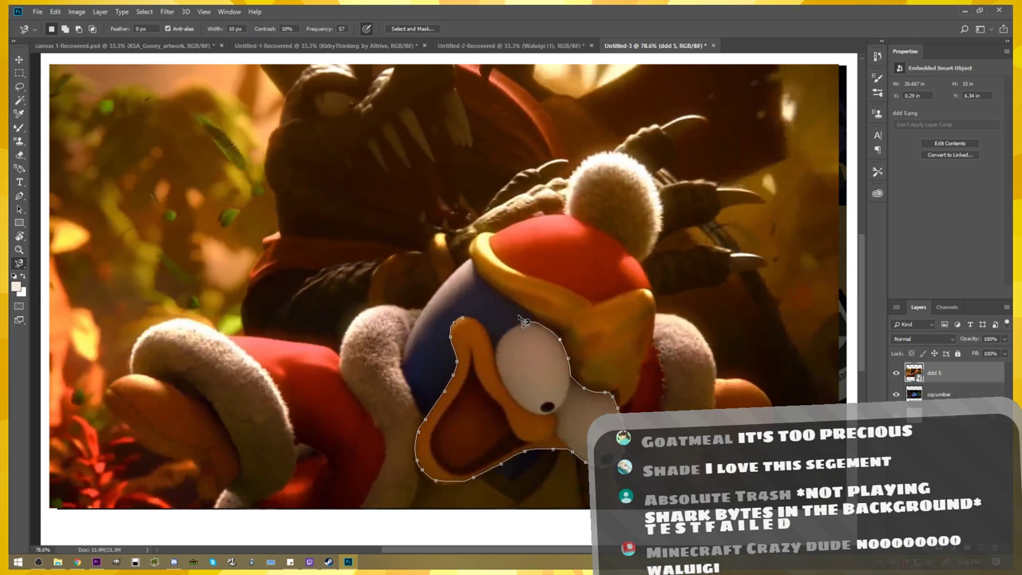
- Close the eye-and-beak selection, rasterize ddd 5, cut it out, hide ddd 5 and select cqcumber
click(470, 323)
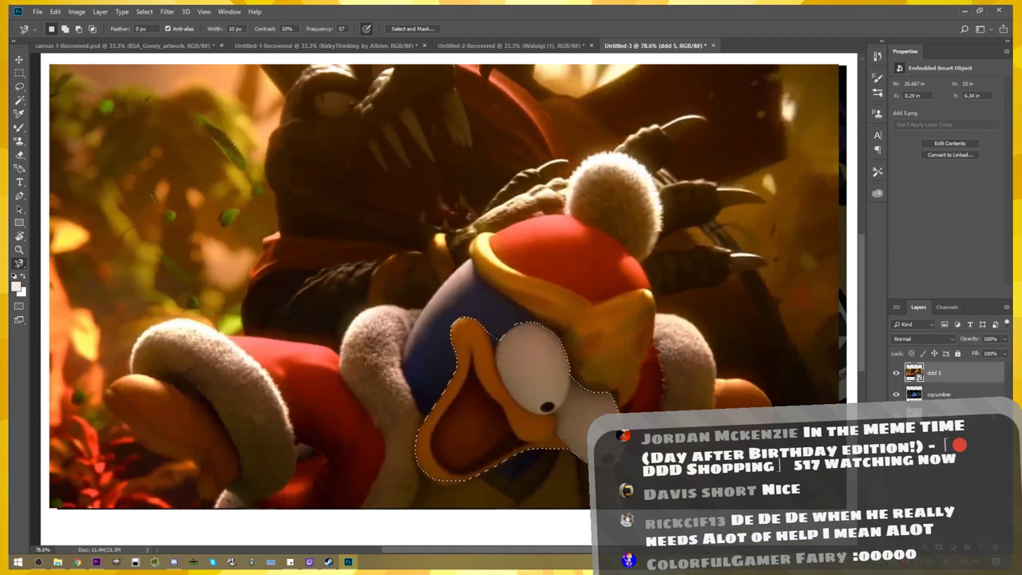
right_click(958, 380)
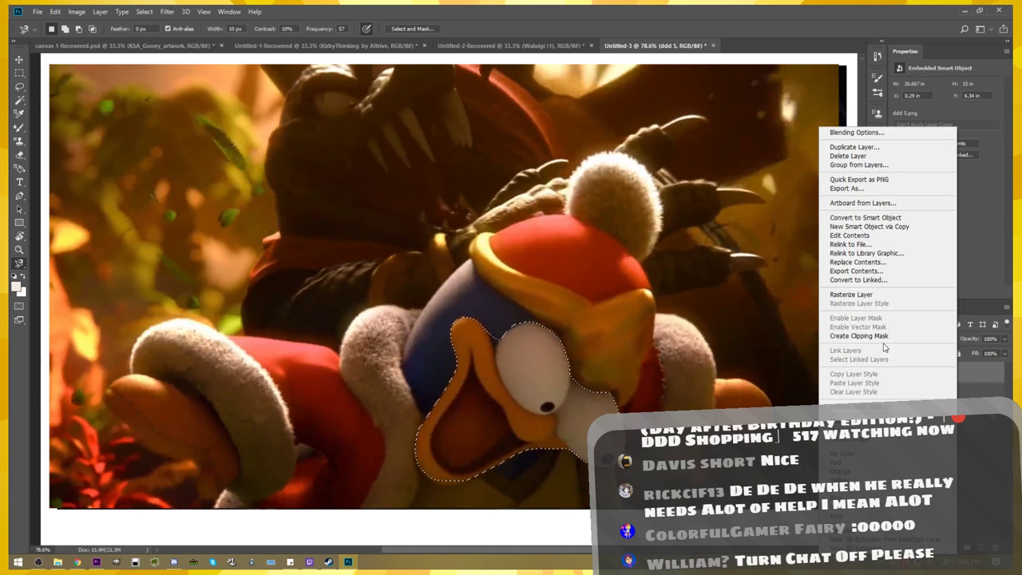
click(835, 294)
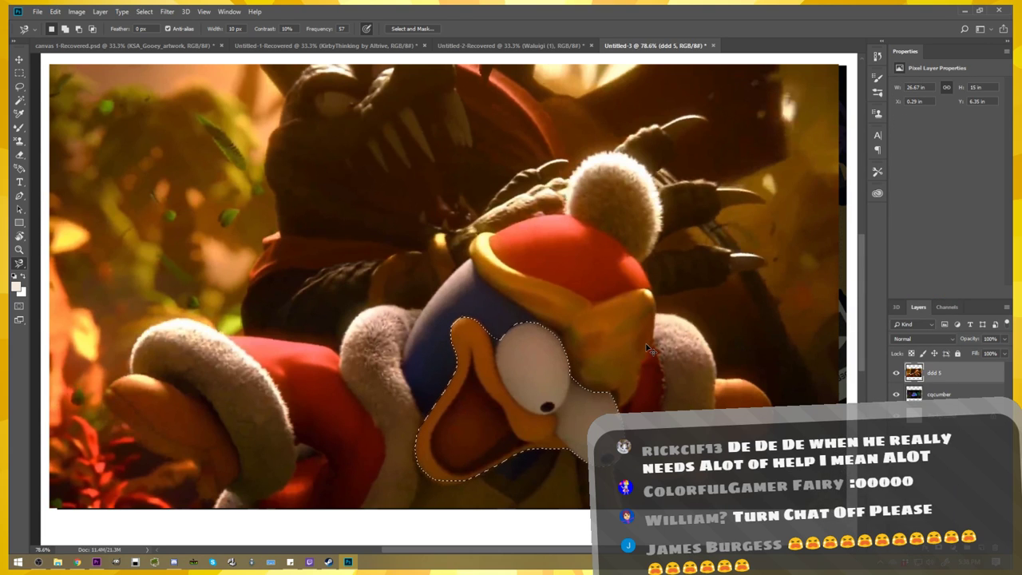
key(Delete)
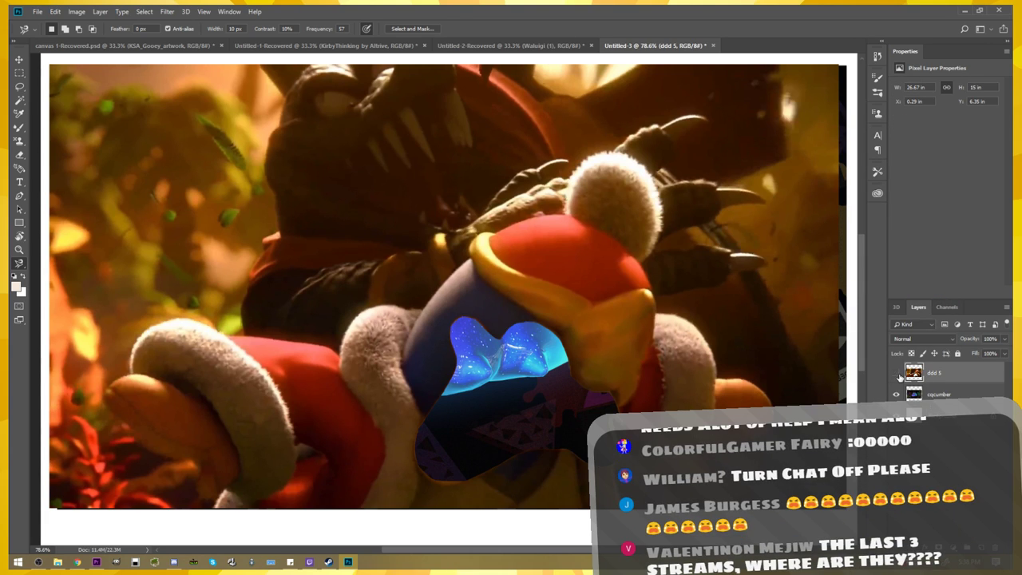
click(897, 373)
click(939, 394)
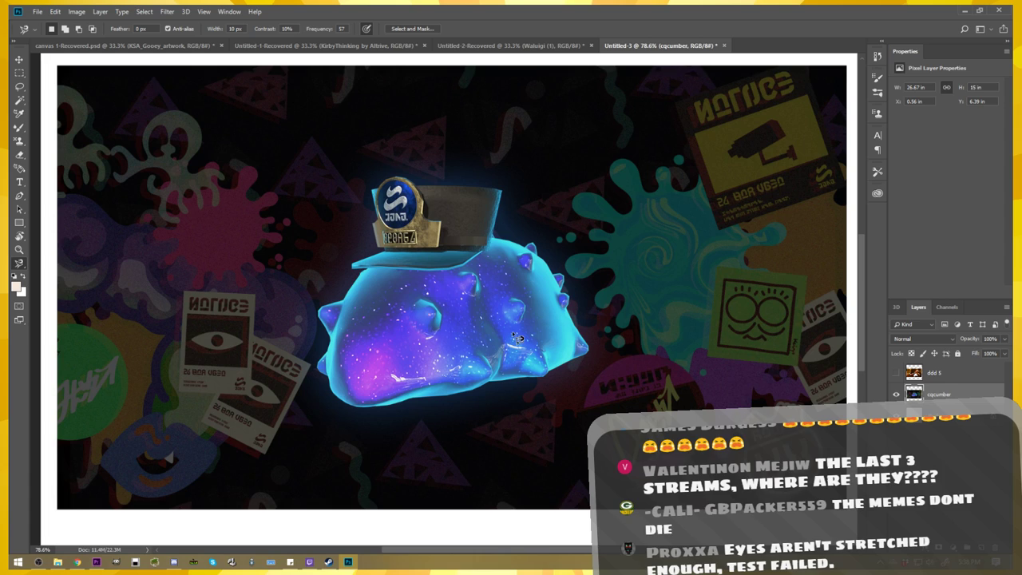
- Paste the eye and beak as Layer 1, delete ddd 5, and move the face to the blob's left
key(ctrl+v)
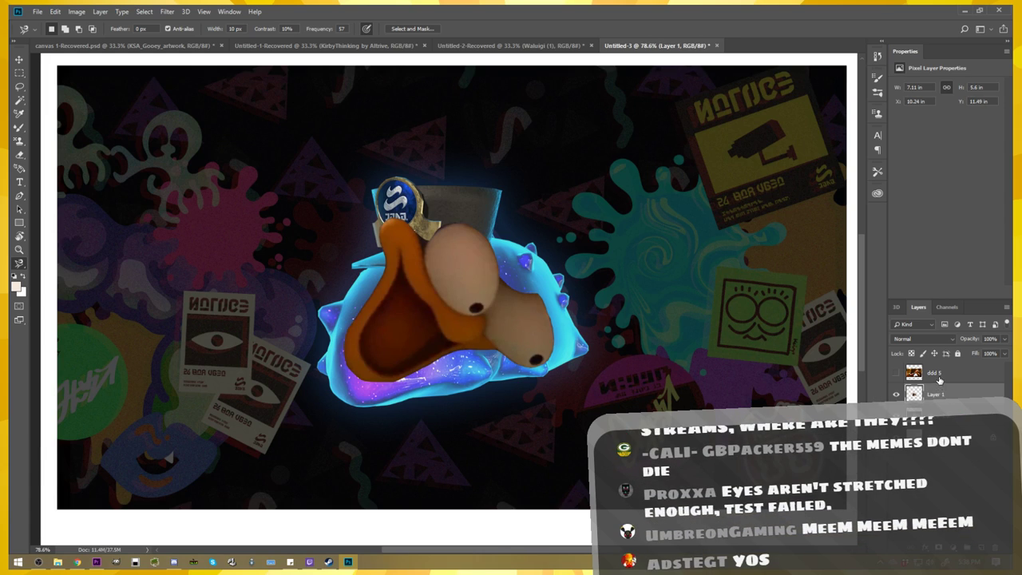
click(940, 376)
key(Delete)
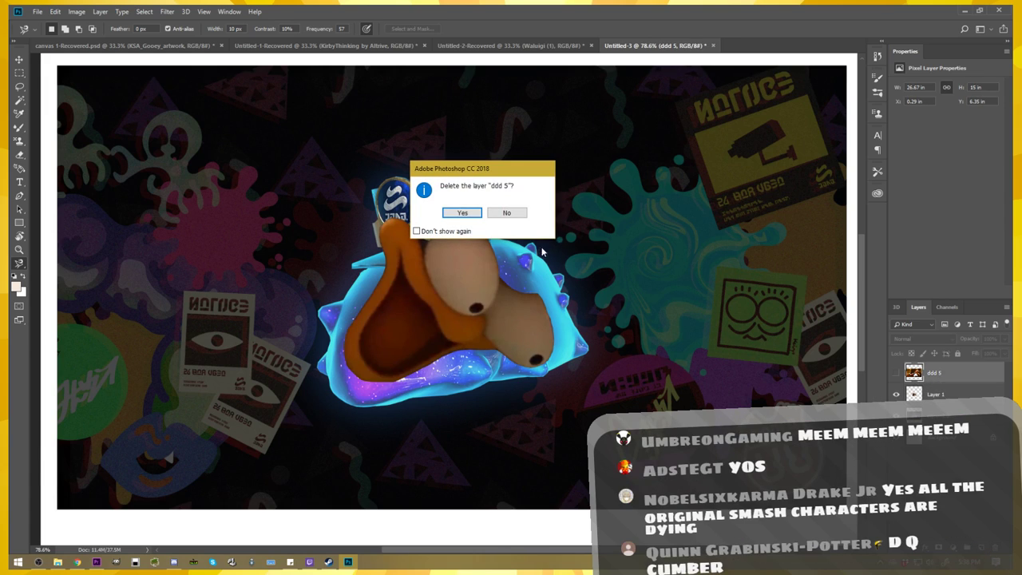
click(463, 212)
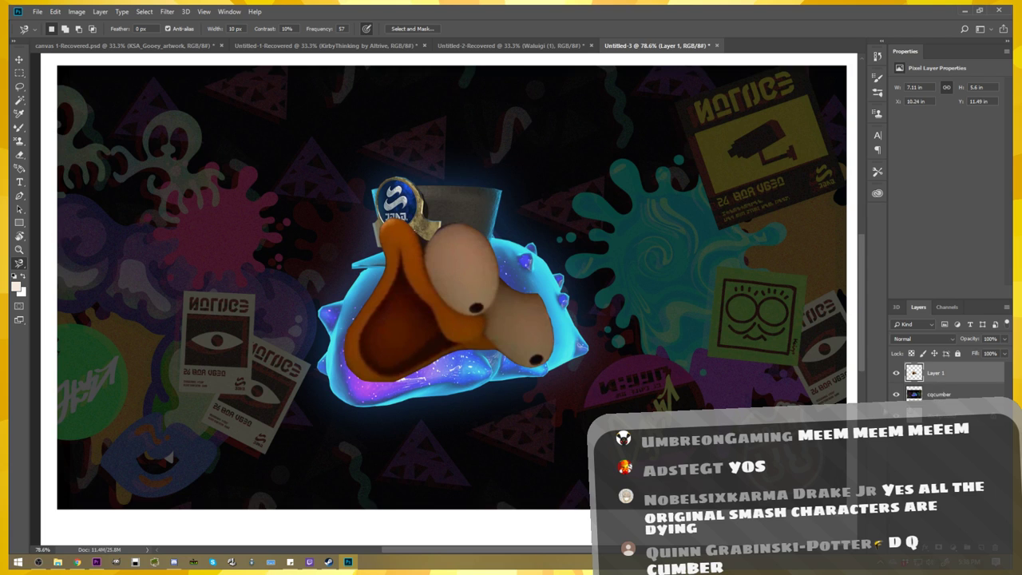
key(v)
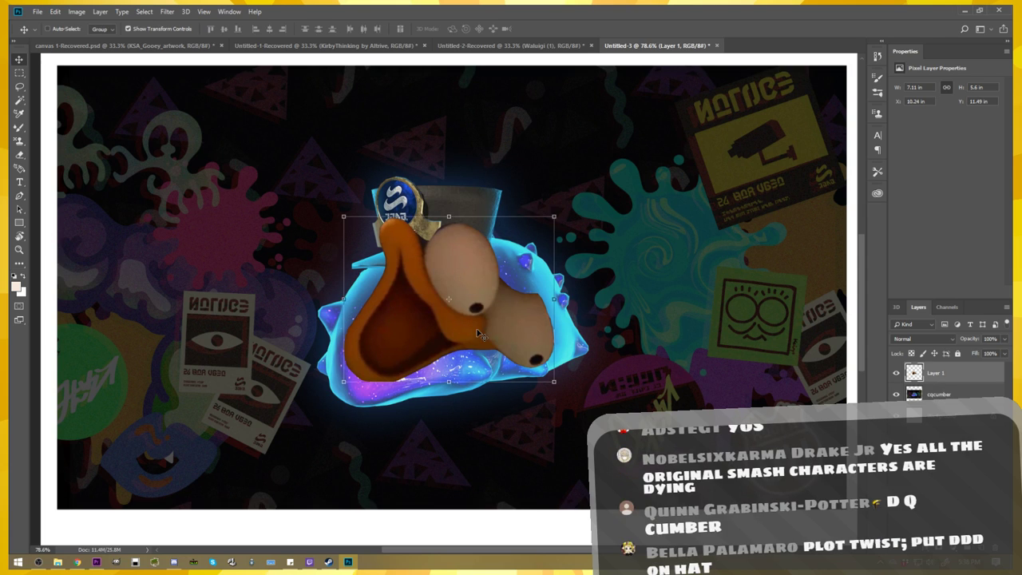
mouse_move(531, 313)
mouse_down()
mouse_move(520, 334)
mouse_move(136, 319)
mouse_up()
- Rotate the face about 47° and scale it down onto the blob
key(ctrl+t)
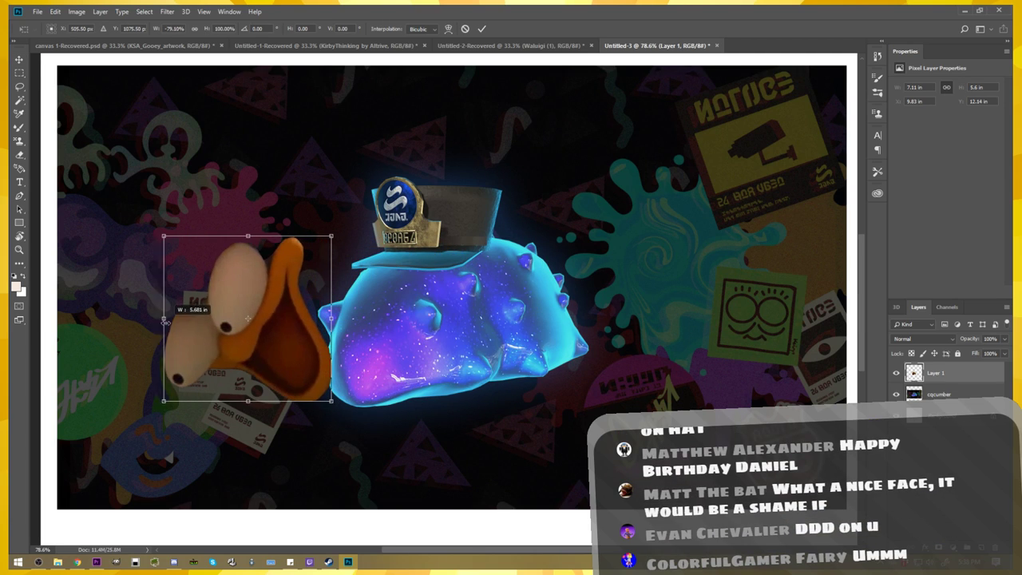
drag(349, 229, 391, 344)
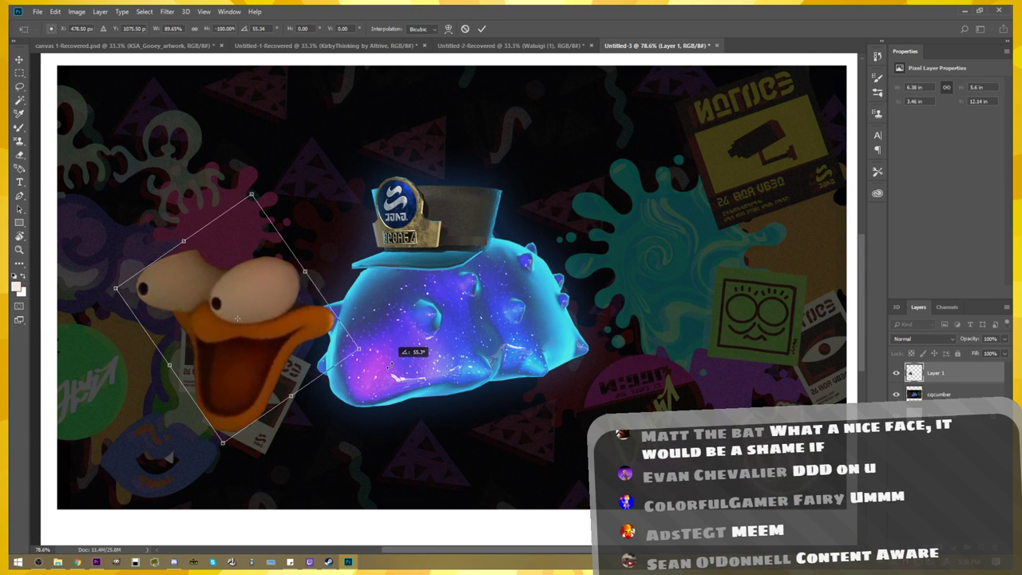
drag(324, 337, 445, 341)
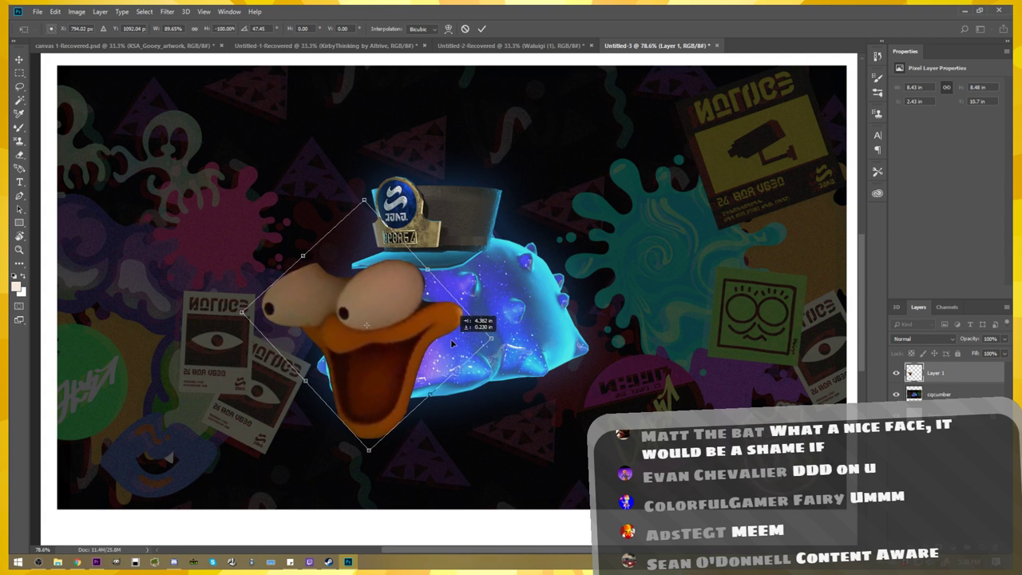
drag(352, 476, 348, 399)
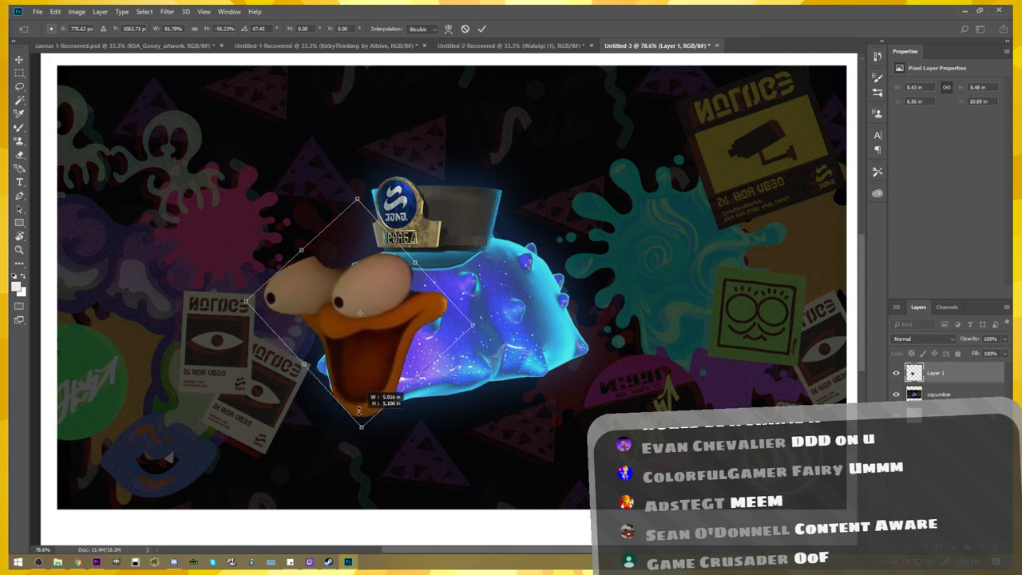
drag(365, 269, 362, 299)
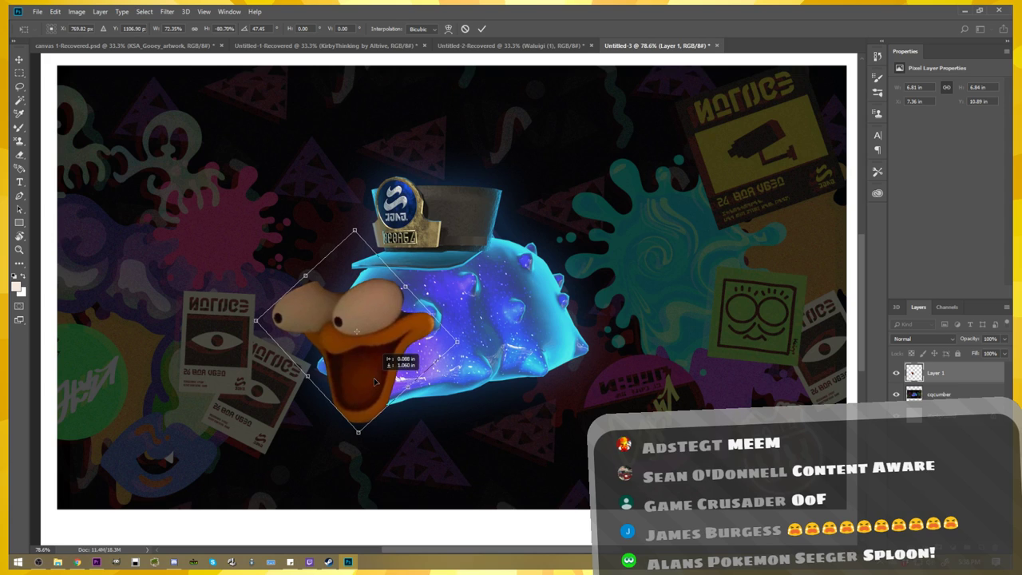
drag(356, 232, 358, 270)
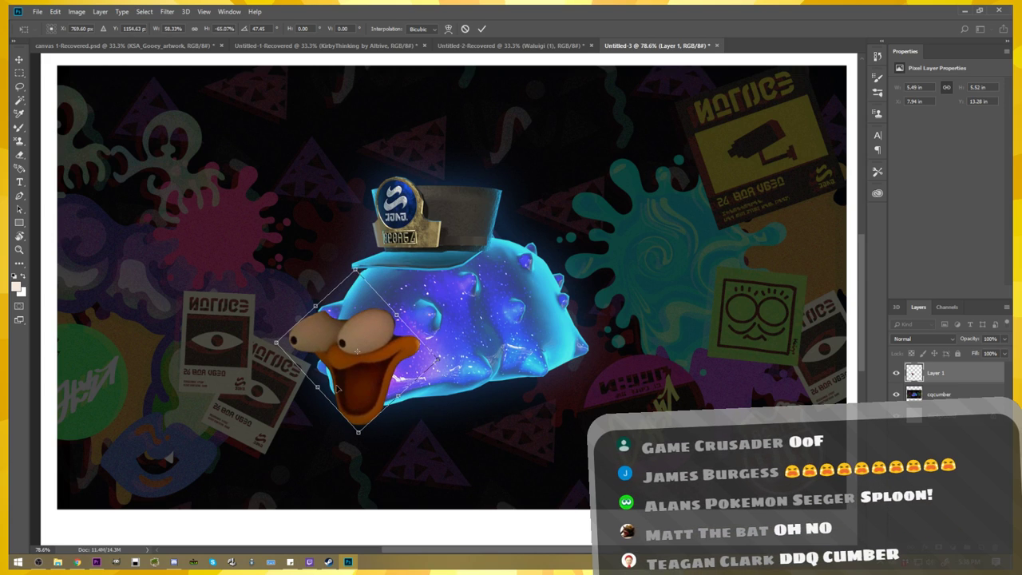
- Fine-tune the face's size and position on the blob and apply the transform
drag(337, 389, 334, 372)
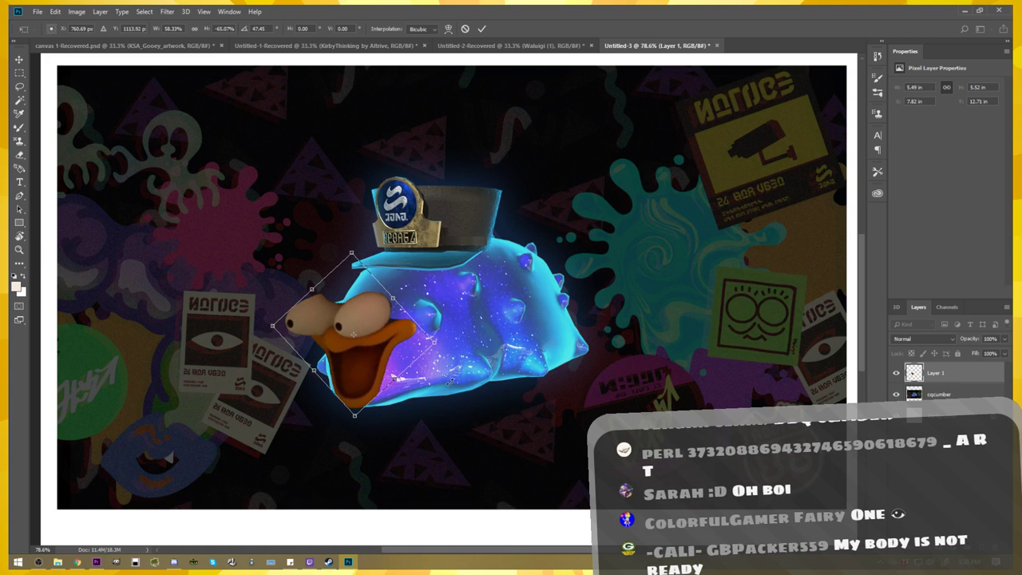
drag(385, 369, 382, 371)
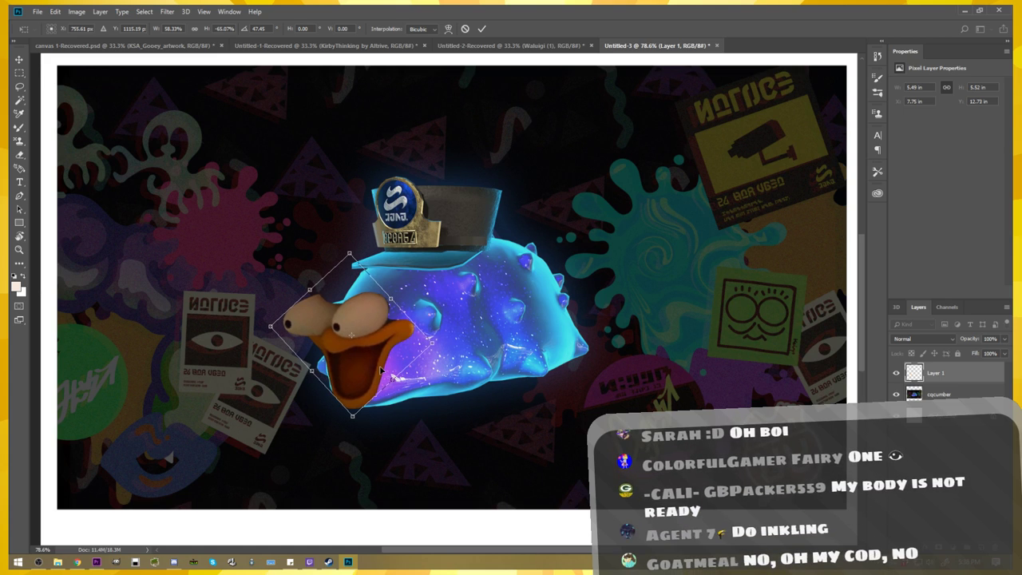
drag(355, 252, 357, 209)
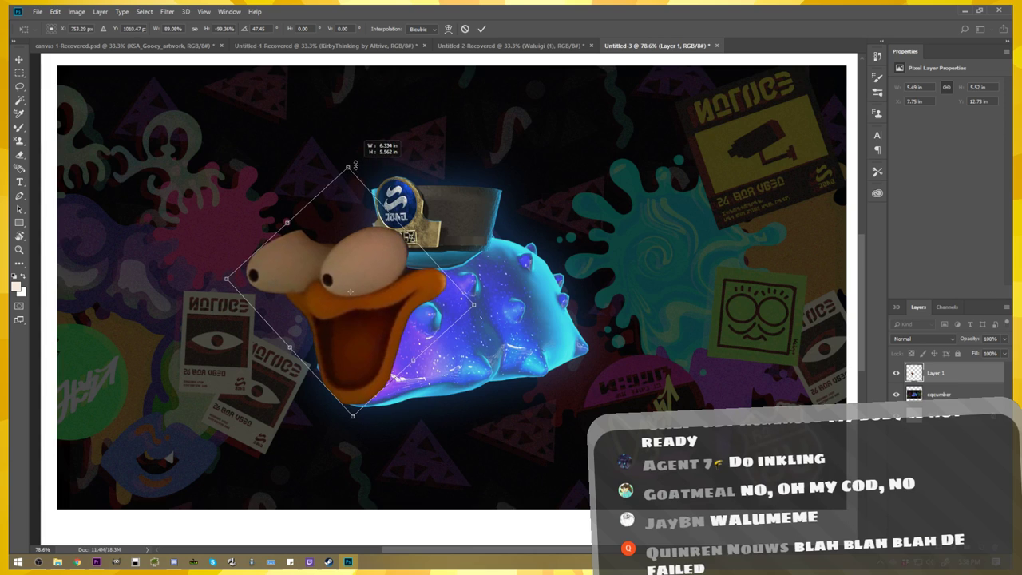
drag(370, 318, 371, 315)
drag(349, 186, 351, 243)
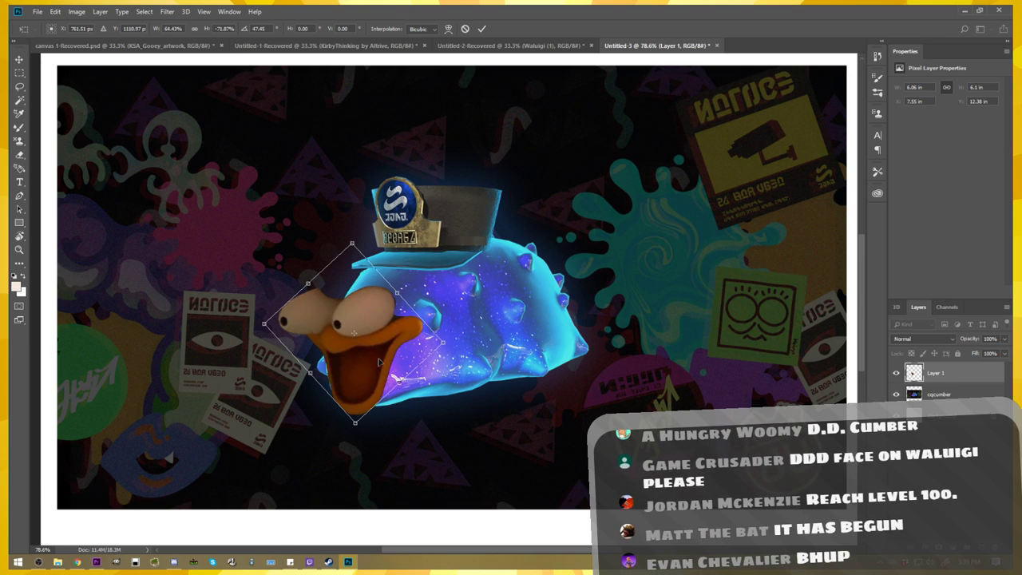
drag(377, 361, 376, 365)
key(Return)
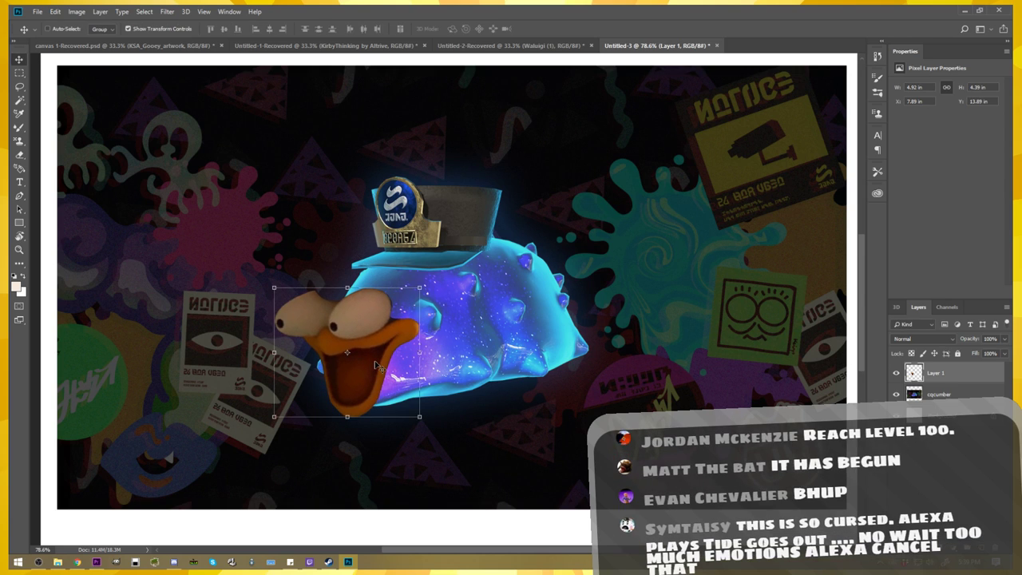
- Zoom in on the face and start a Magnetic Lasso selection around the right eye
scroll(381, 338, up, 3)
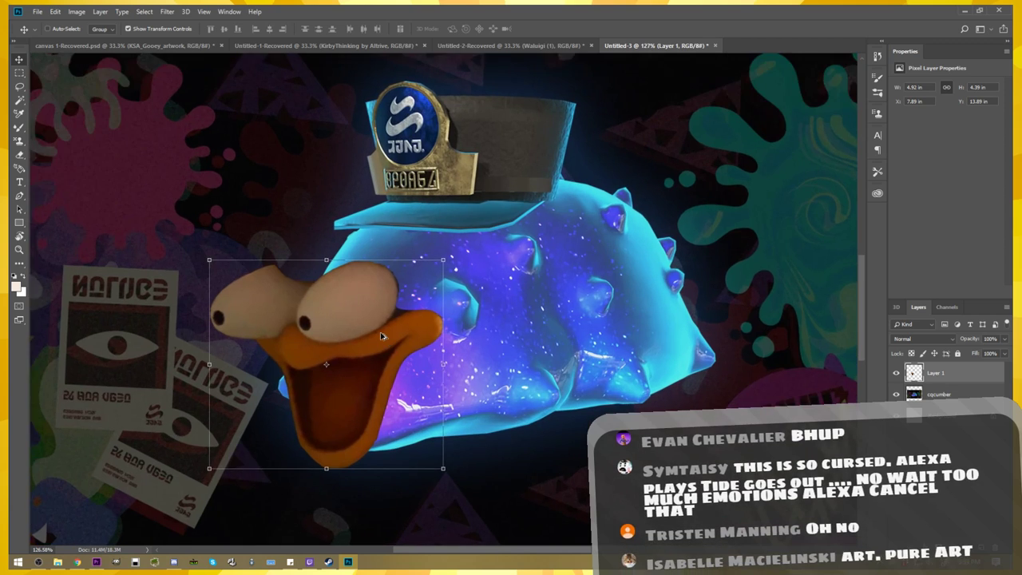
drag(380, 332, 425, 330)
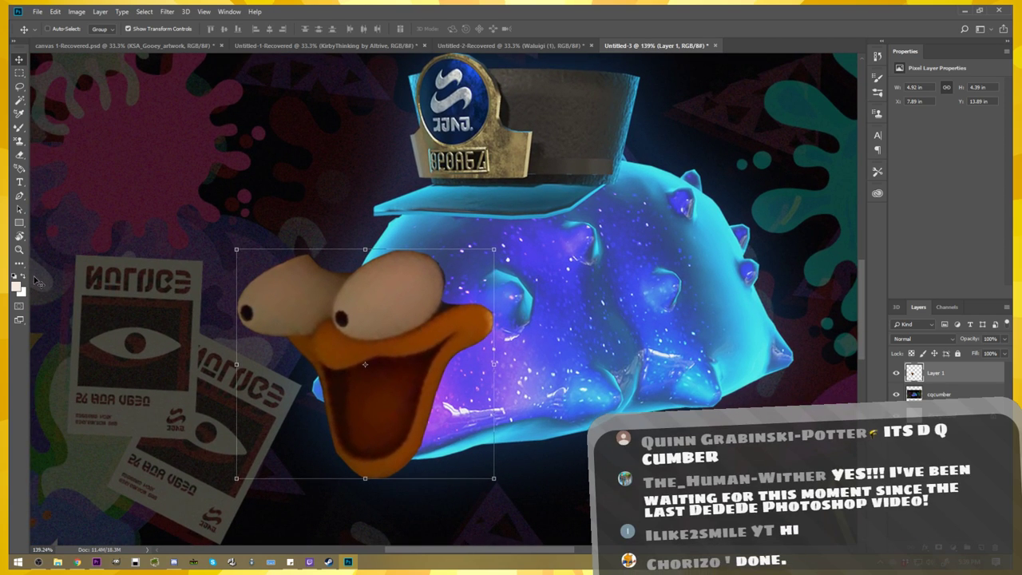
click(21, 232)
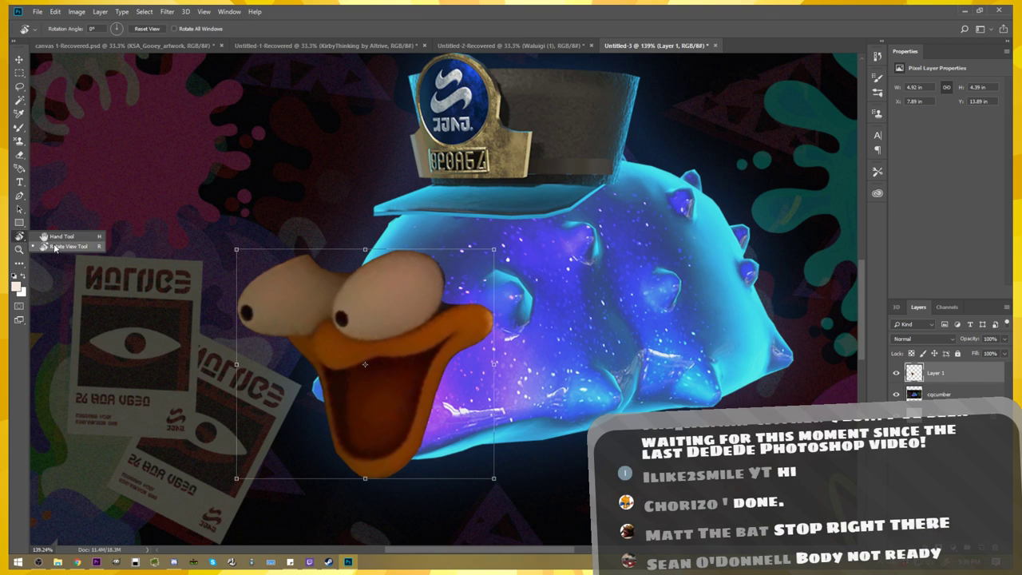
key(l)
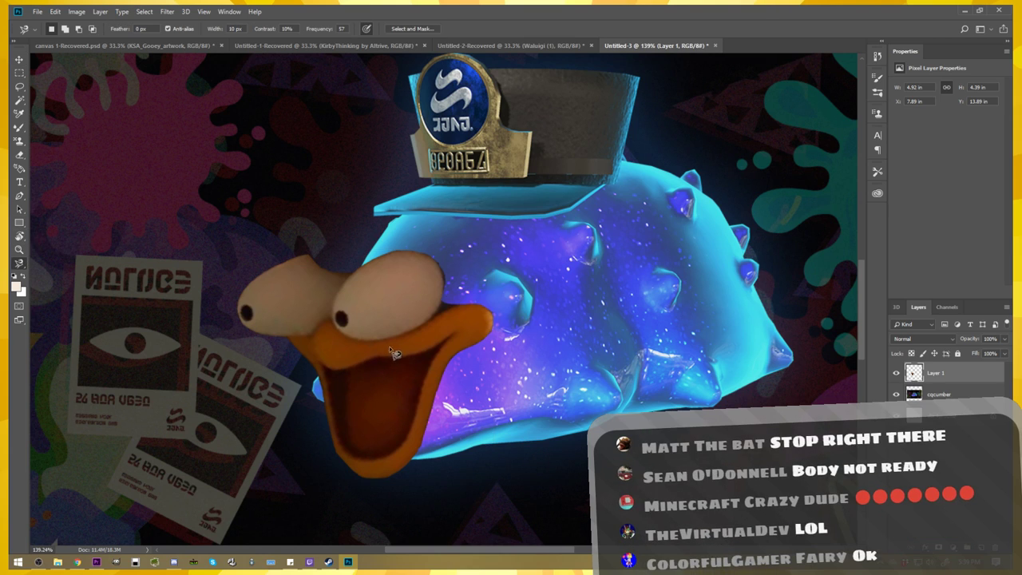
click(443, 303)
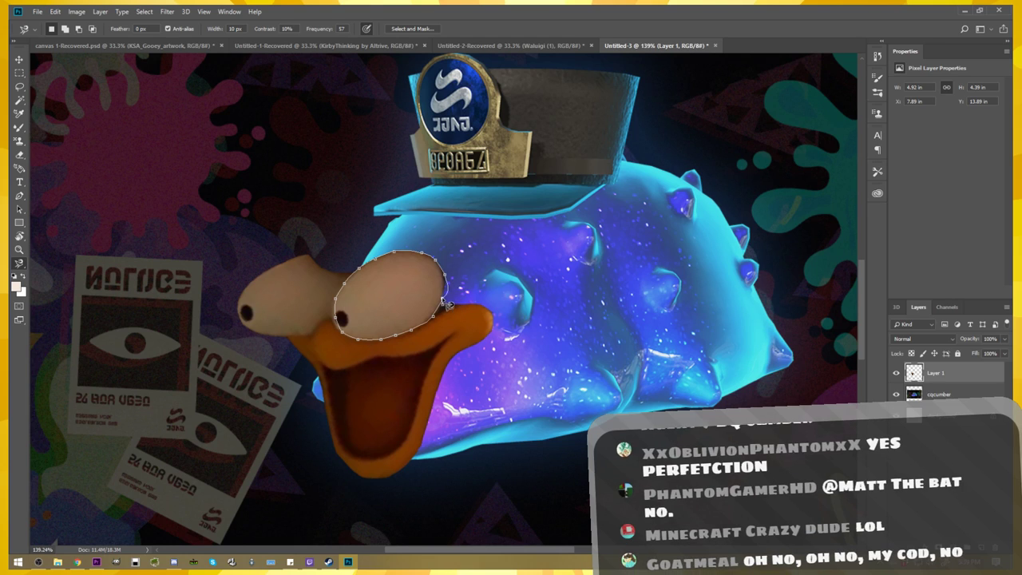
scroll(419, 344, up, 2)
scroll(351, 337, up, 2)
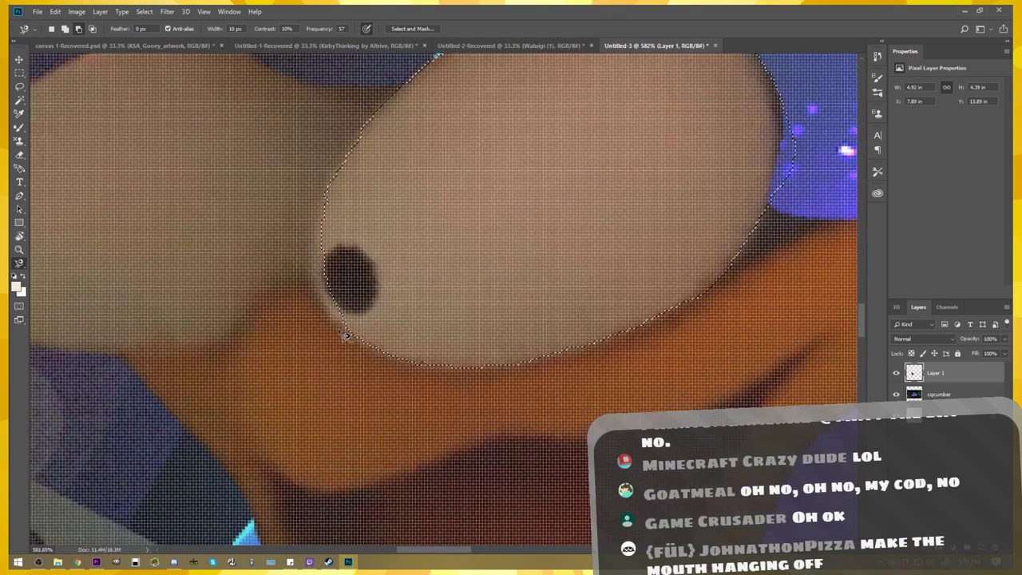
scroll(351, 337, down, 1)
- Refine the right-eye selection with the freehand Lasso and delete the eye from Layer 1
click(20, 87)
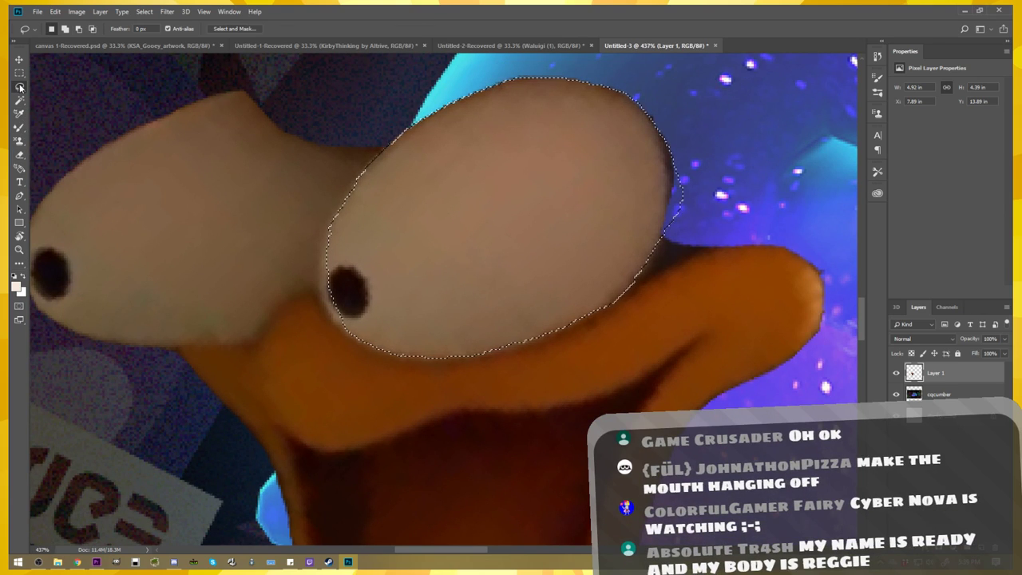
click(361, 179)
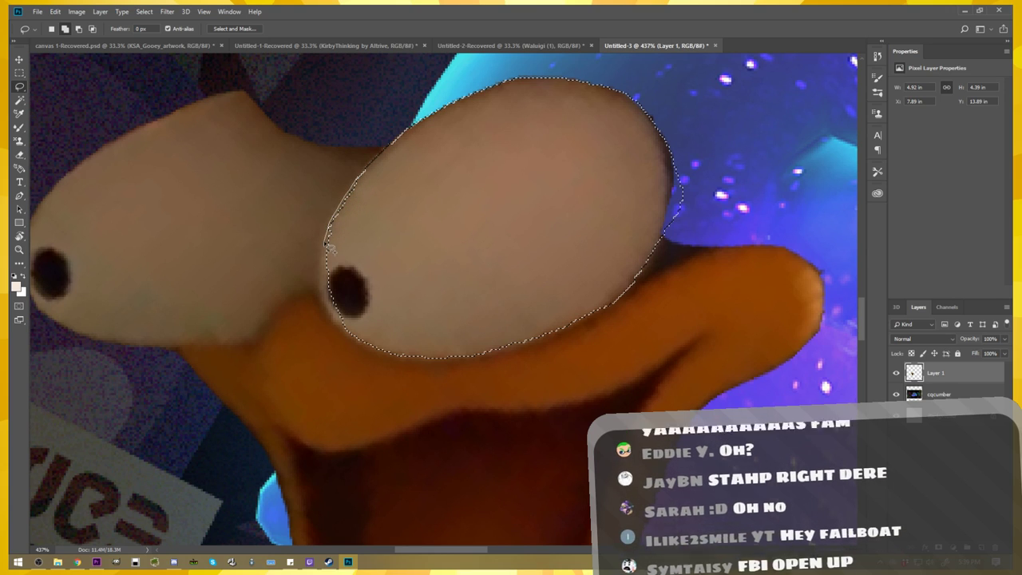
mouse_move(326, 294)
mouse_down()
mouse_move(360, 348)
mouse_move(429, 368)
mouse_up()
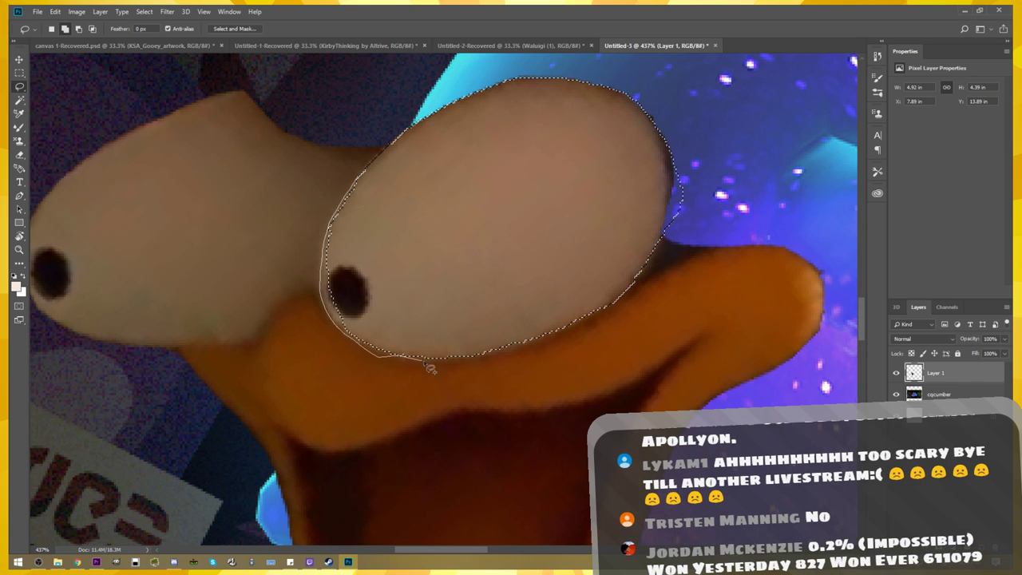
drag(498, 349, 498, 248)
drag(421, 157, 424, 156)
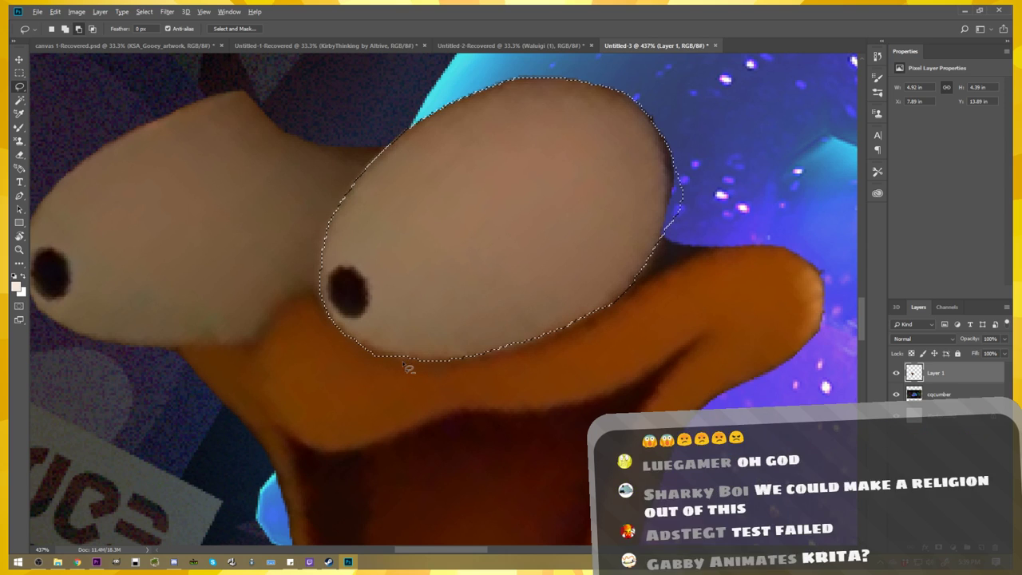
mouse_move(398, 360)
mouse_down()
mouse_move(361, 346)
mouse_move(406, 364)
mouse_up()
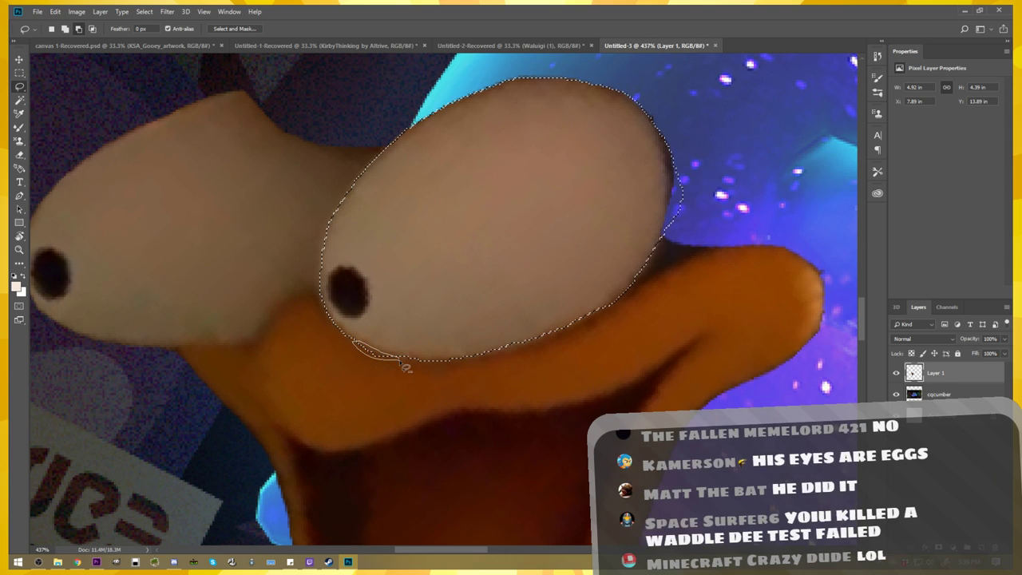
scroll(581, 373, down, 1)
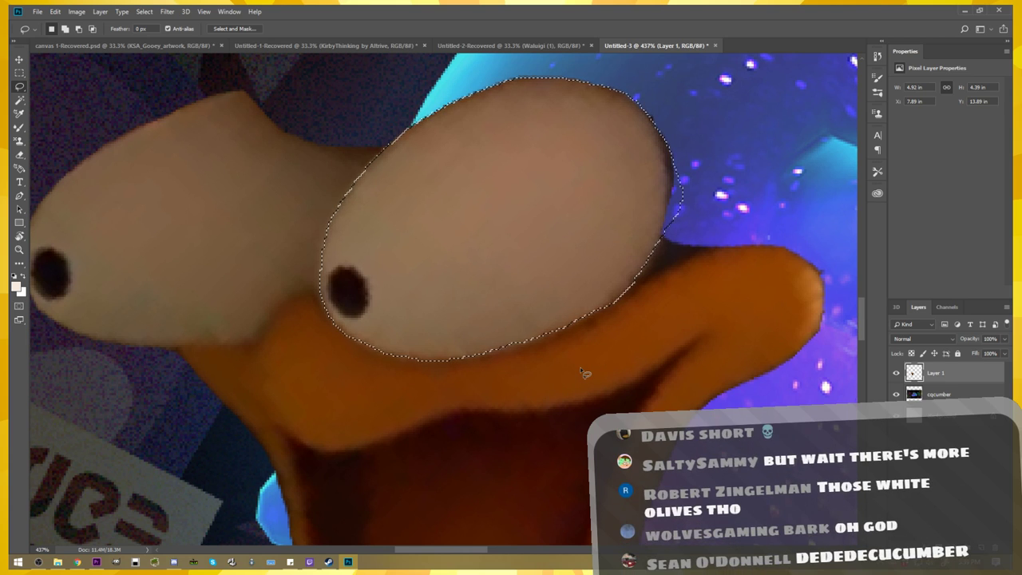
scroll(581, 373, down, 1)
key(Delete)
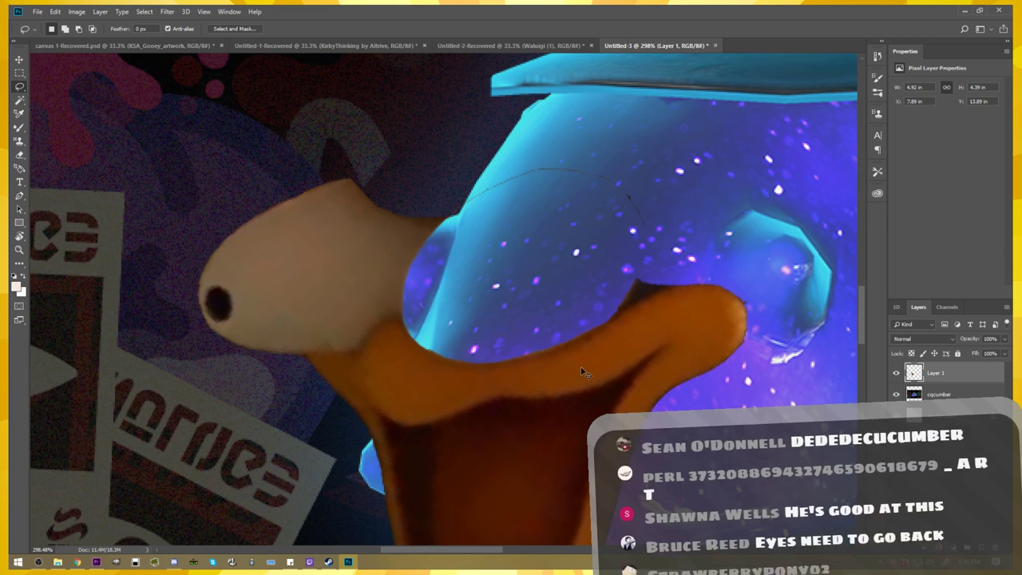
- Paste the eye back as Layer 2 and move it right across the face
key(ctrl+v)
key(v)
drag(463, 323, 707, 300)
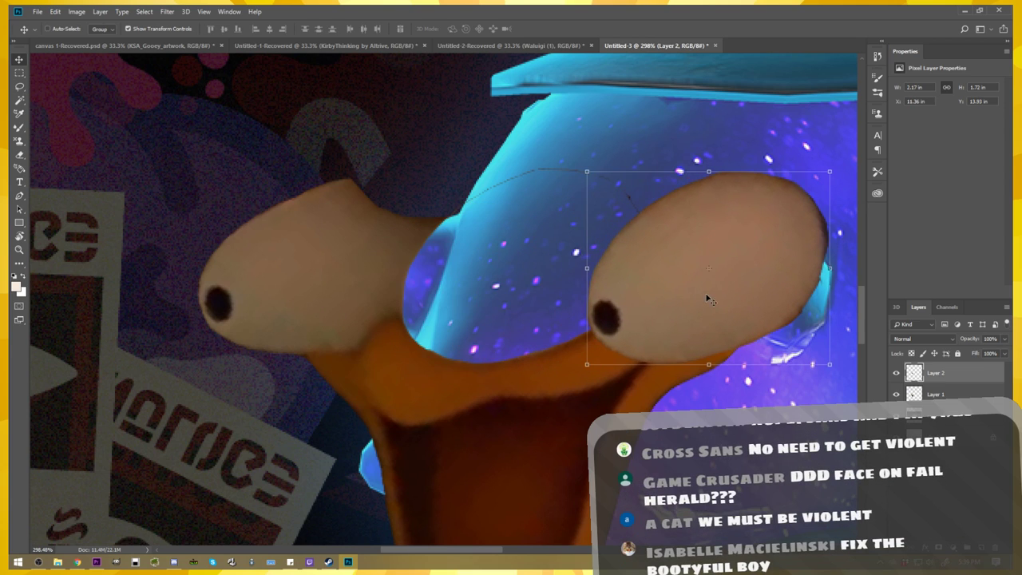
mouse_move(702, 375)
mouse_down()
mouse_move(499, 342)
mouse_move(616, 326)
mouse_move(561, 363)
mouse_up()
scroll(561, 363, down, 2)
scroll(561, 359, down, 1)
scroll(561, 347, down, 1)
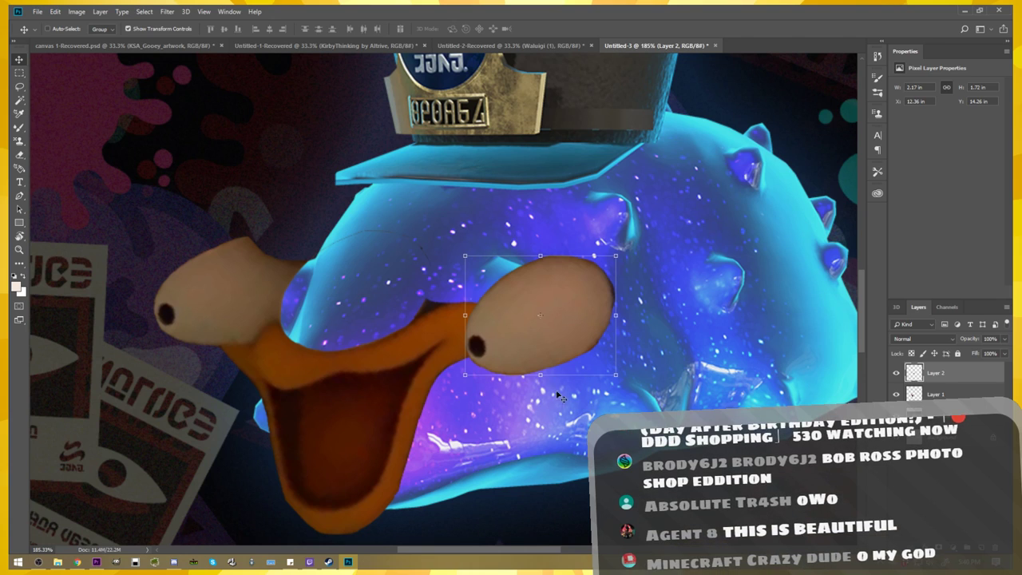
- Rotate the eye about -146° so its pupil faces right and send it behind Layer 1
mouse_move(545, 394)
mouse_down()
mouse_move(636, 158)
mouse_move(573, 149)
mouse_up()
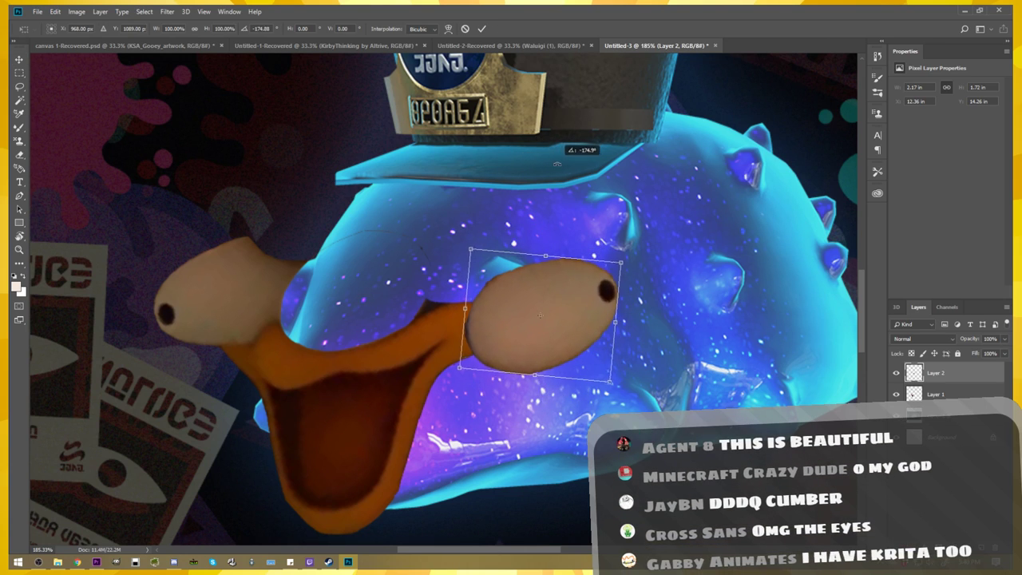
drag(563, 352, 558, 320)
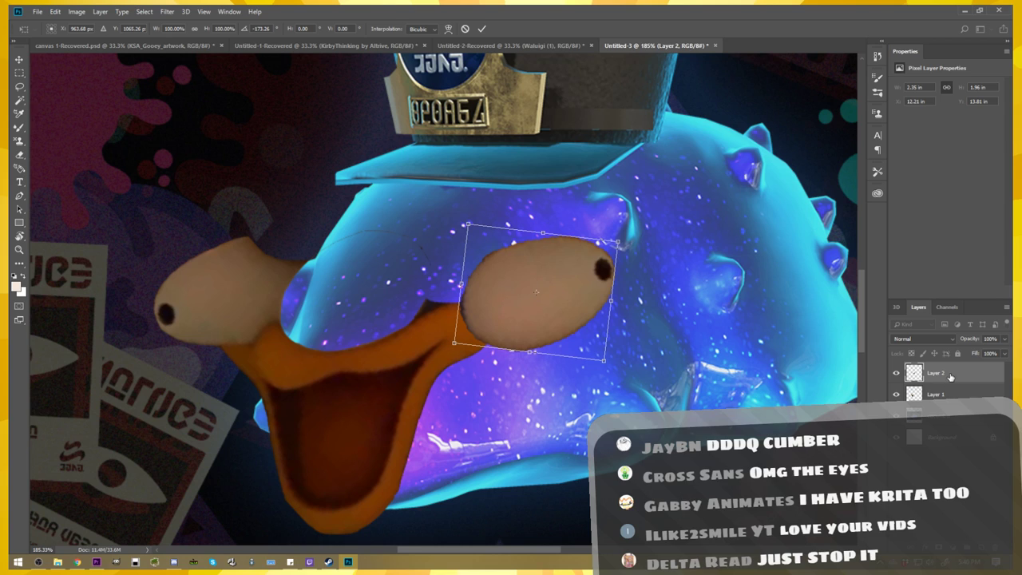
key(Return)
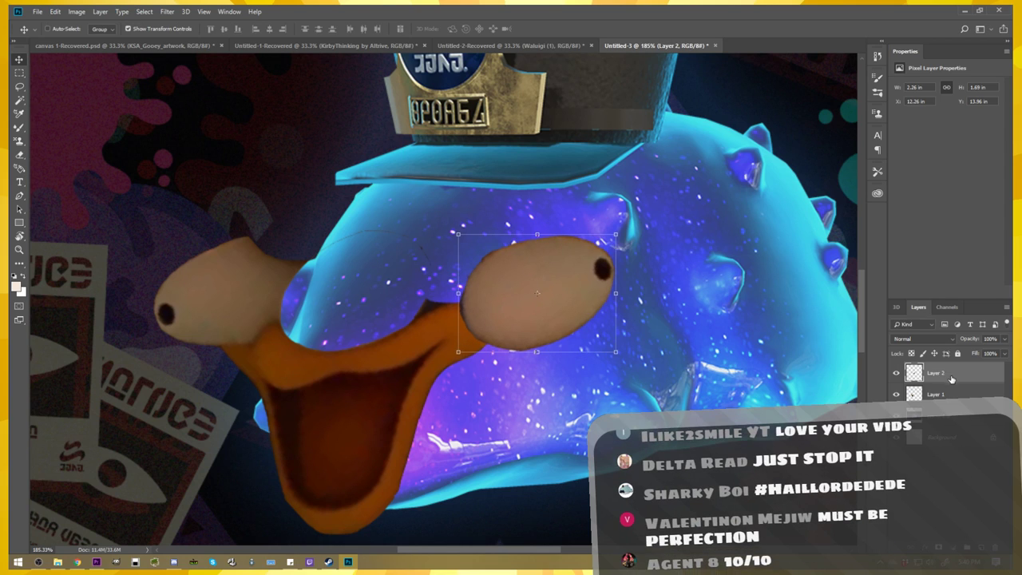
key(ctrl+bracketleft)
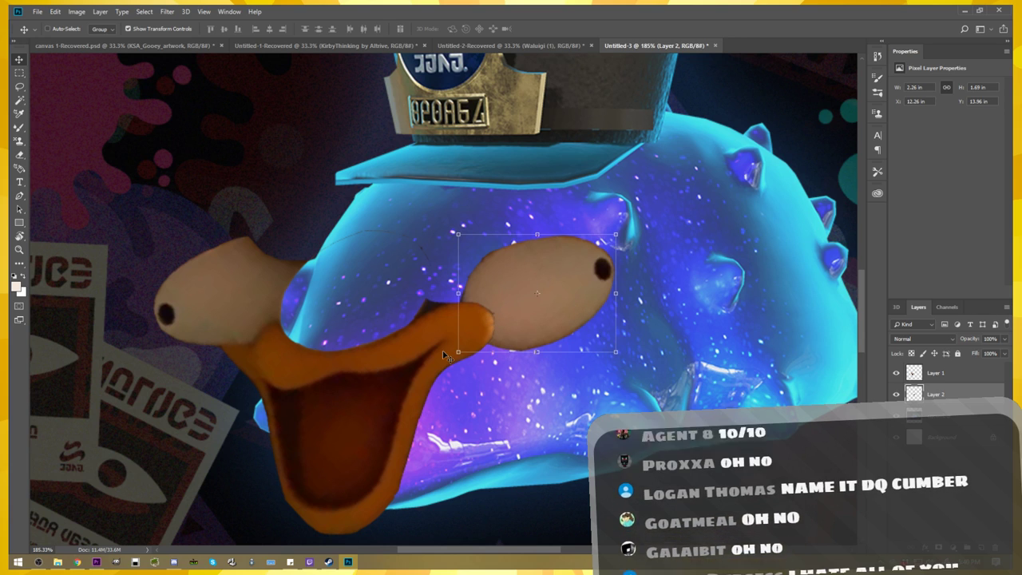
- Select Layer 1 and zoom in on the left eye
click(938, 373)
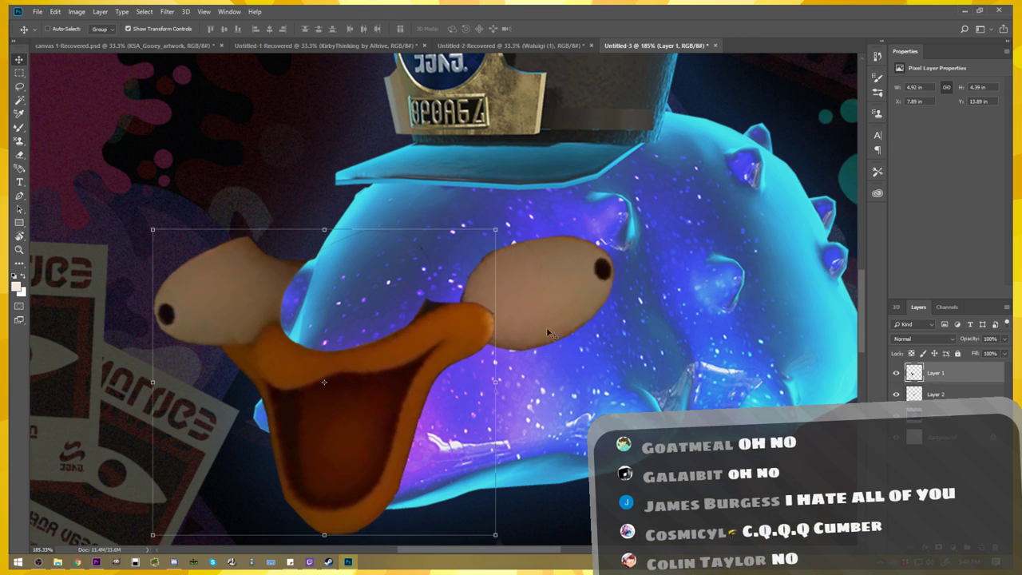
scroll(282, 321, up, 2)
scroll(282, 324, up, 2)
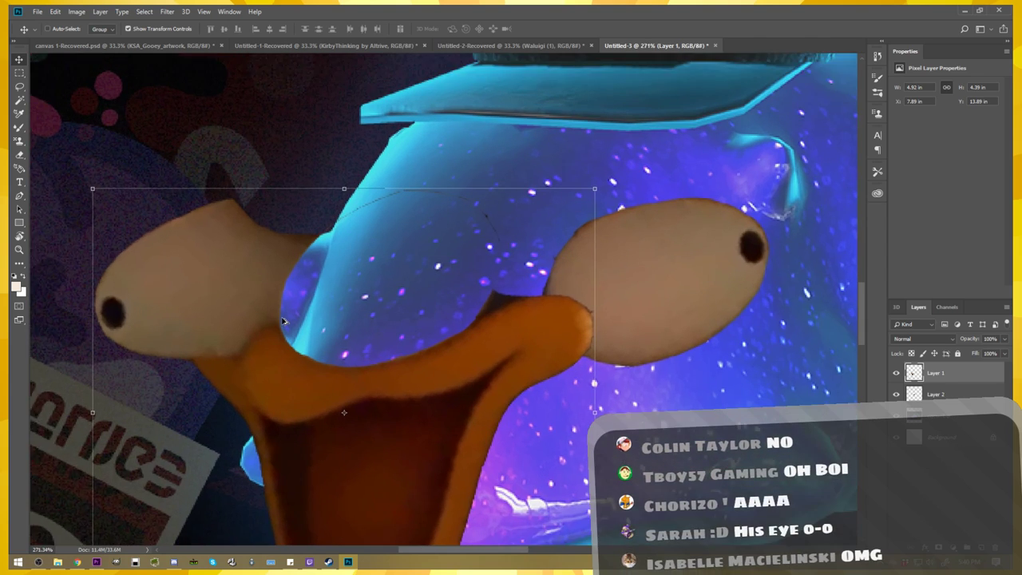
scroll(283, 328, up, 1)
drag(282, 327, 471, 331)
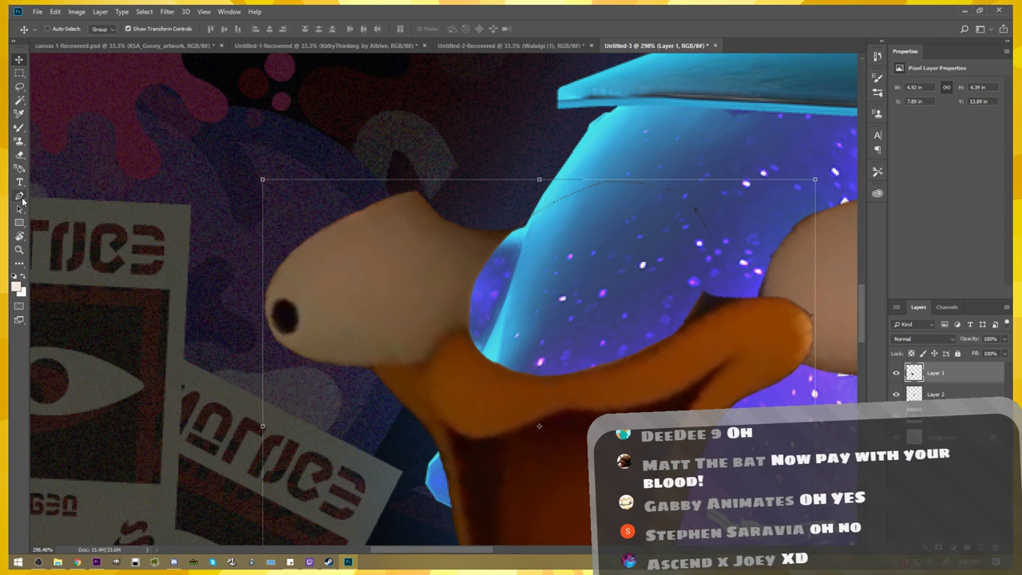
- Trace around the left eye with the Magnetic Lasso and cut it to a new layer
click(20, 87)
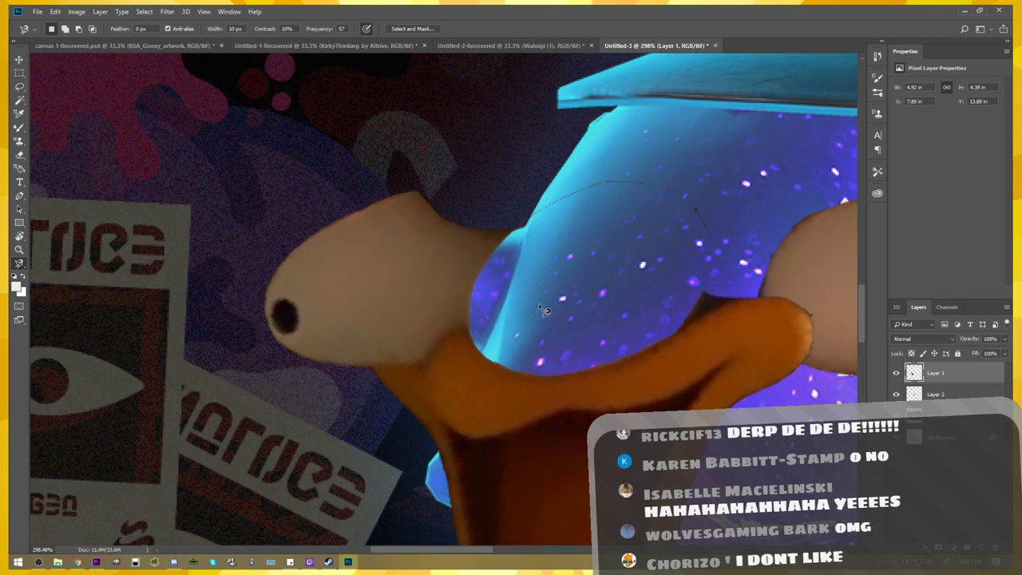
click(471, 328)
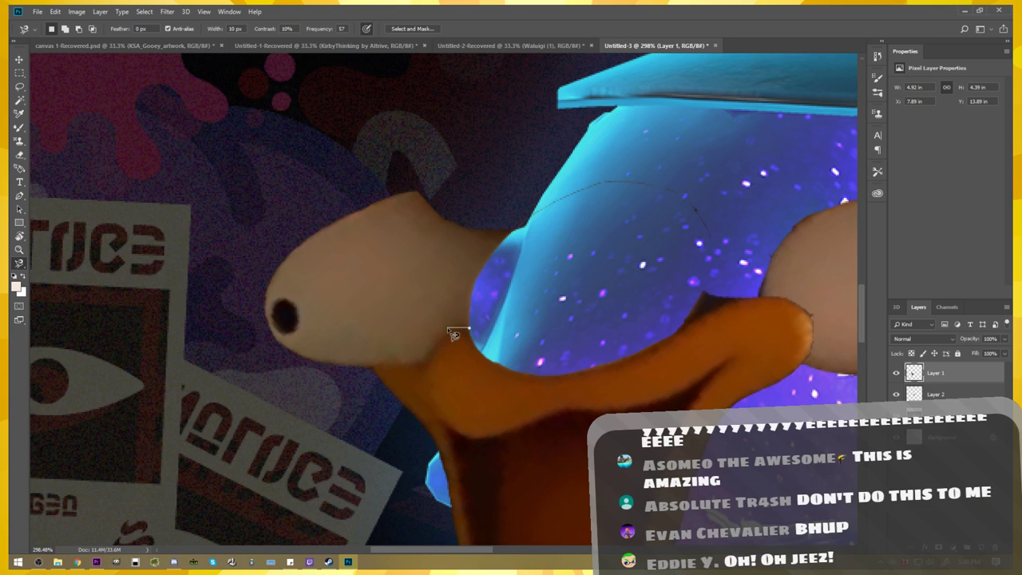
click(424, 362)
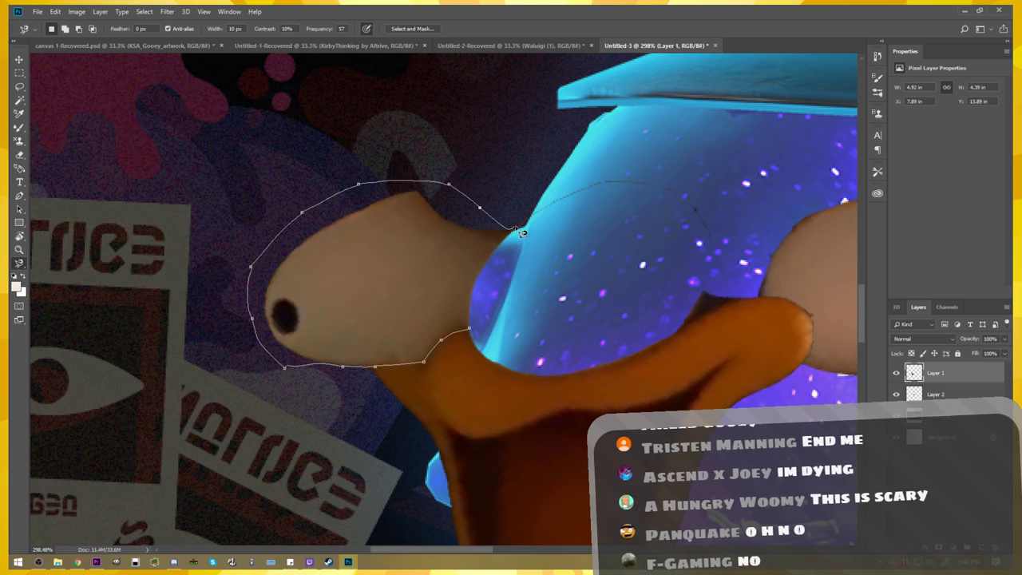
click(471, 327)
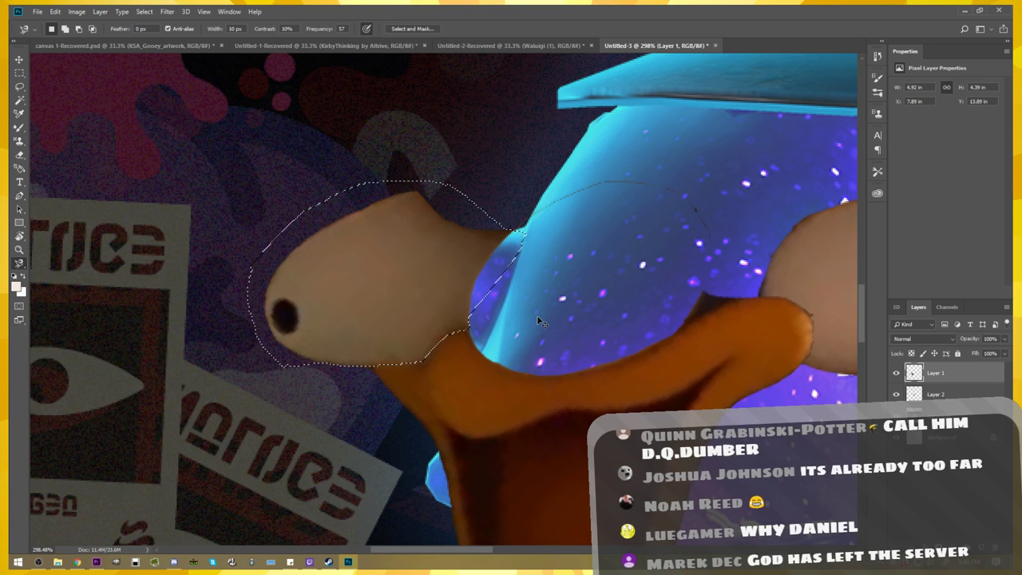
key(ctrl+shift+j)
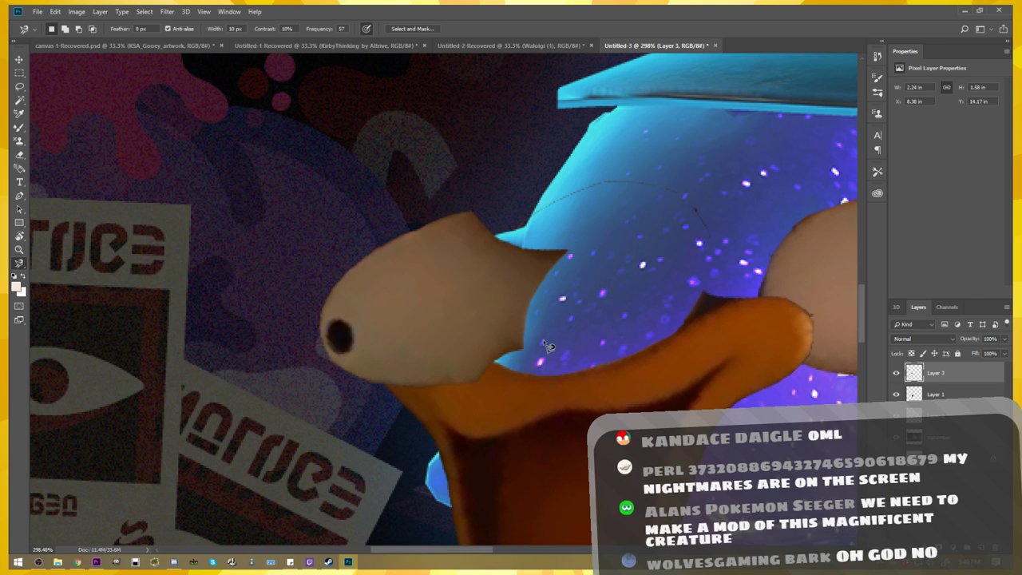
- Tilt the left eye about 40° clockwise, nudge it into place, and merge it into the face
scroll(543, 339, up, 2)
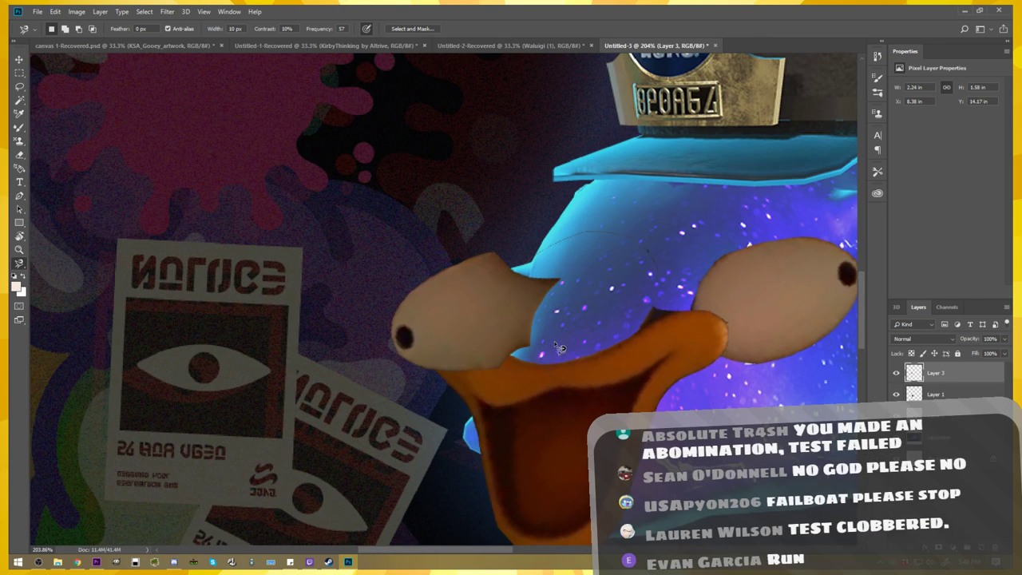
key(v)
drag(504, 307, 480, 281)
key(ctrl+t)
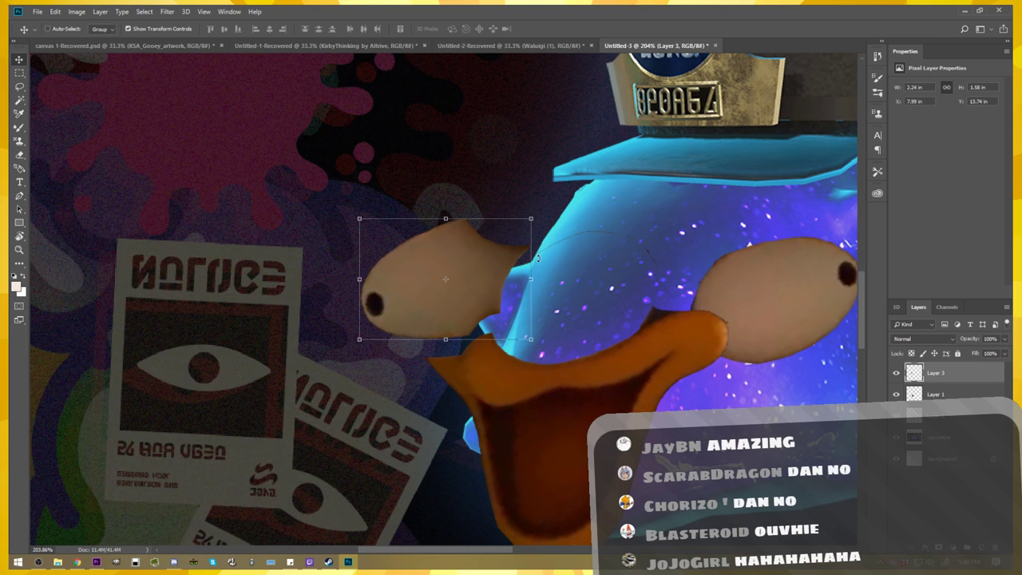
drag(539, 215, 559, 287)
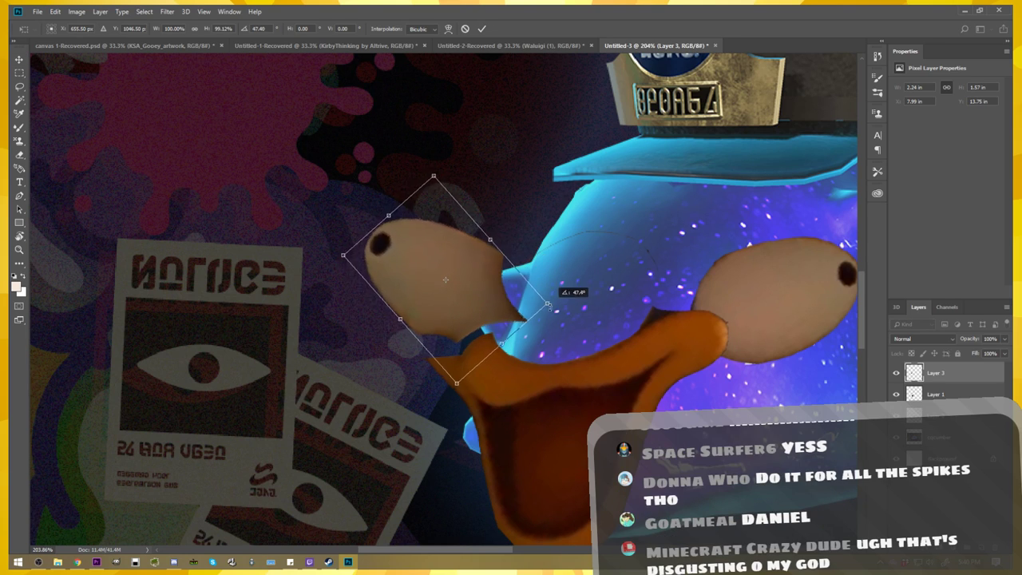
drag(435, 305, 494, 321)
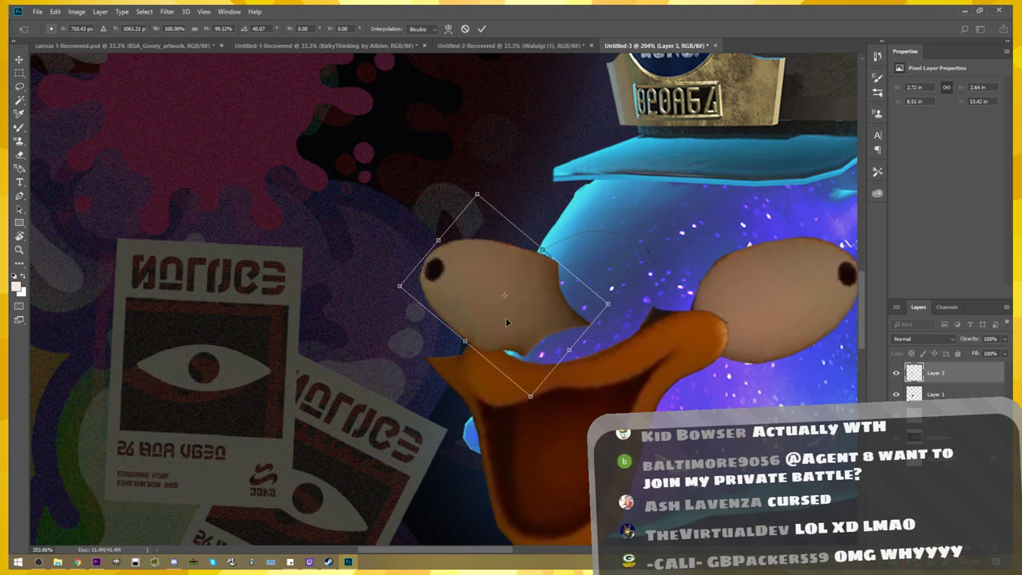
key(Return)
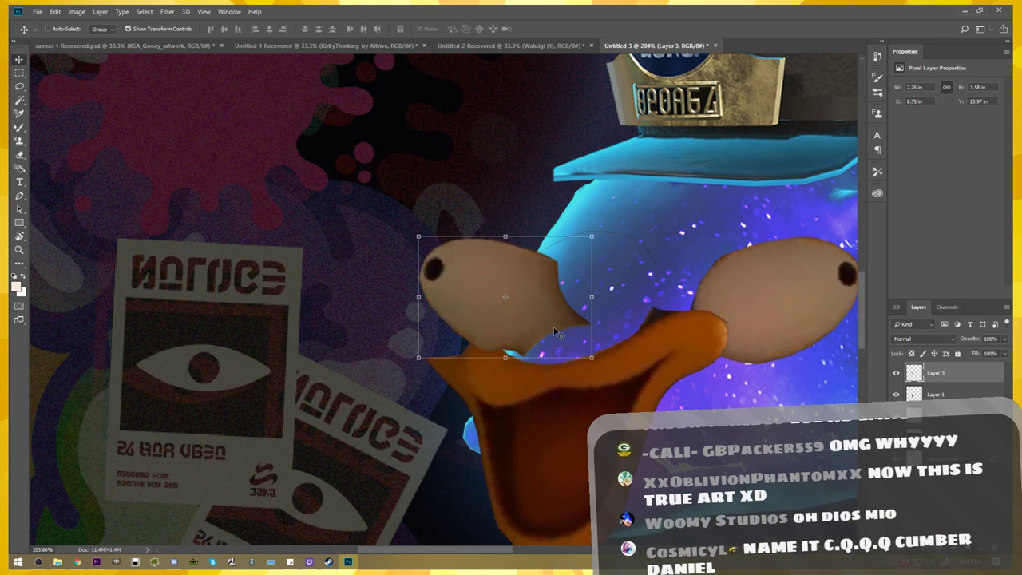
key(Up)
key(Up)
key(Up)
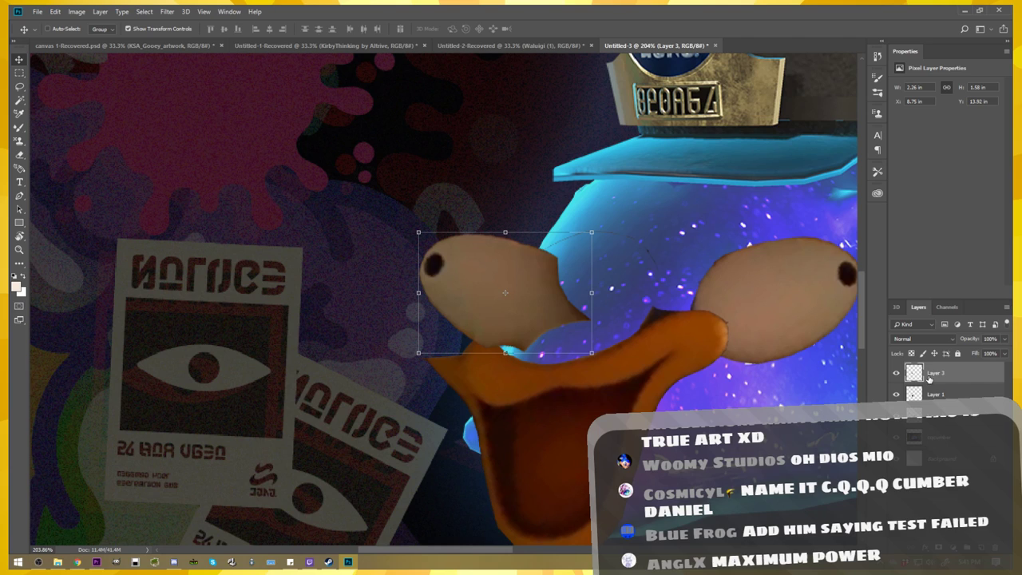
key(ctrl+e)
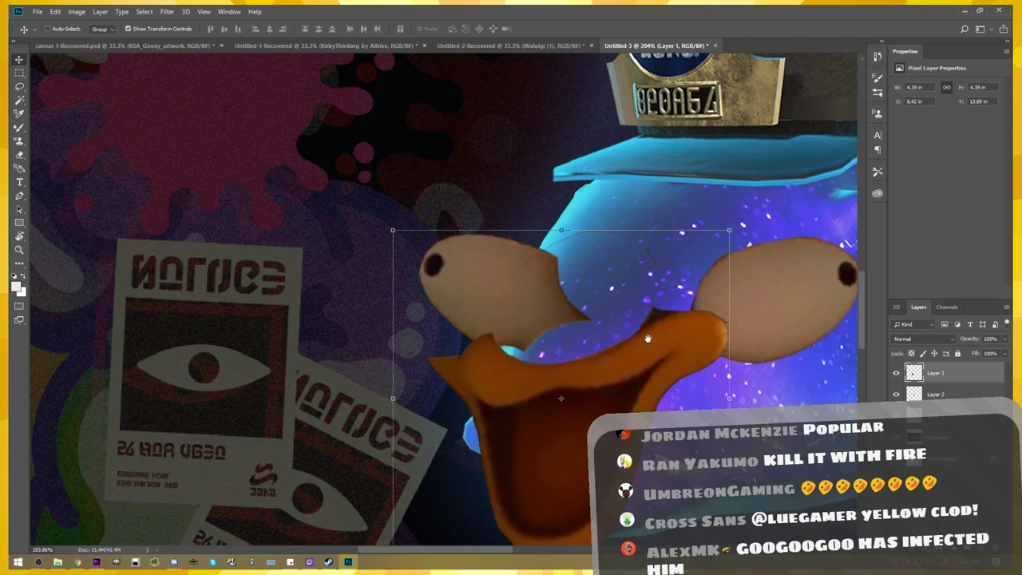
- Rotate the whole face layer about 3.6° clockwise
mouse_move(749, 344)
mouse_down()
mouse_move(579, 322)
mouse_move(589, 328)
mouse_up()
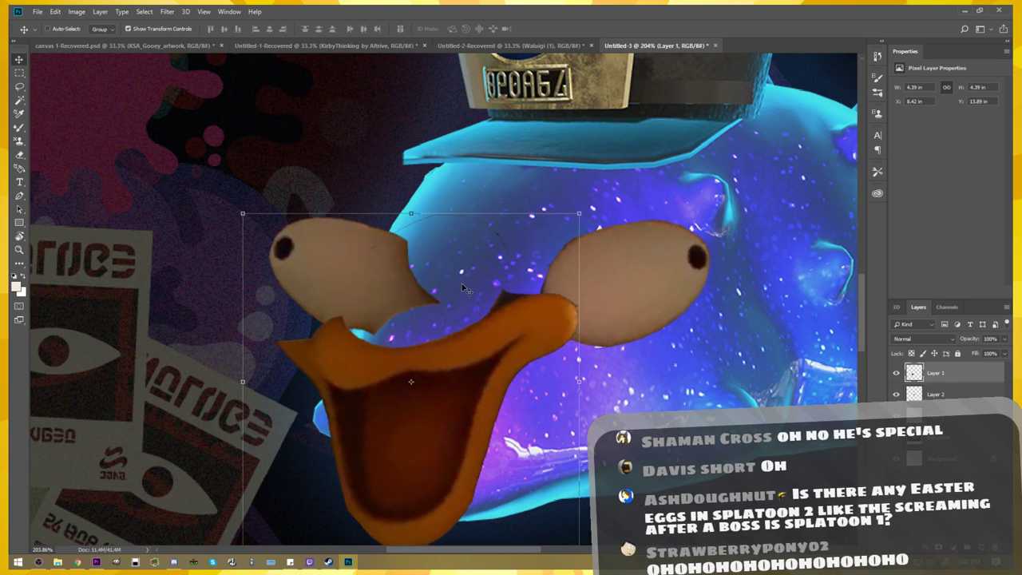
drag(415, 205, 425, 208)
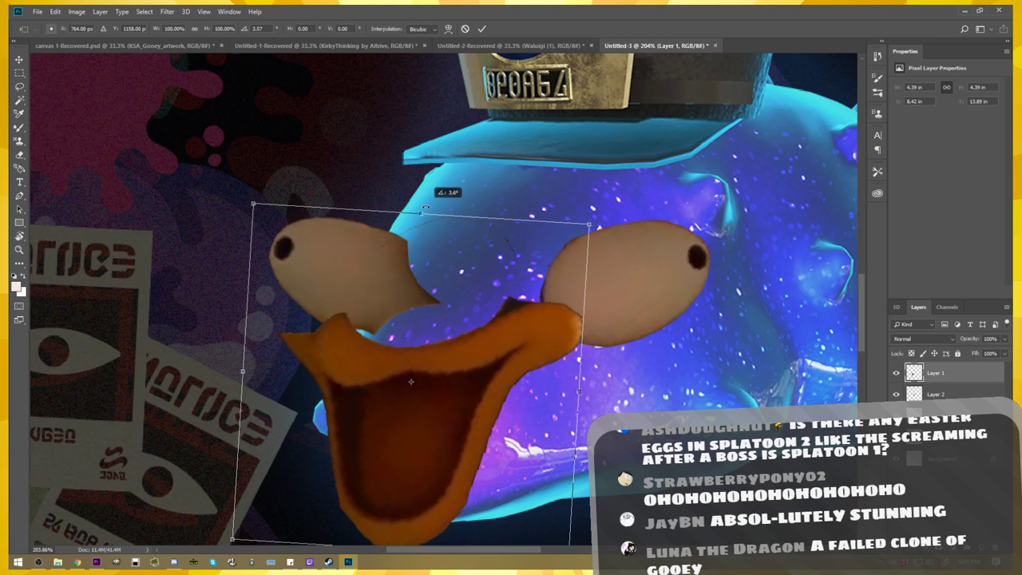
key(Return)
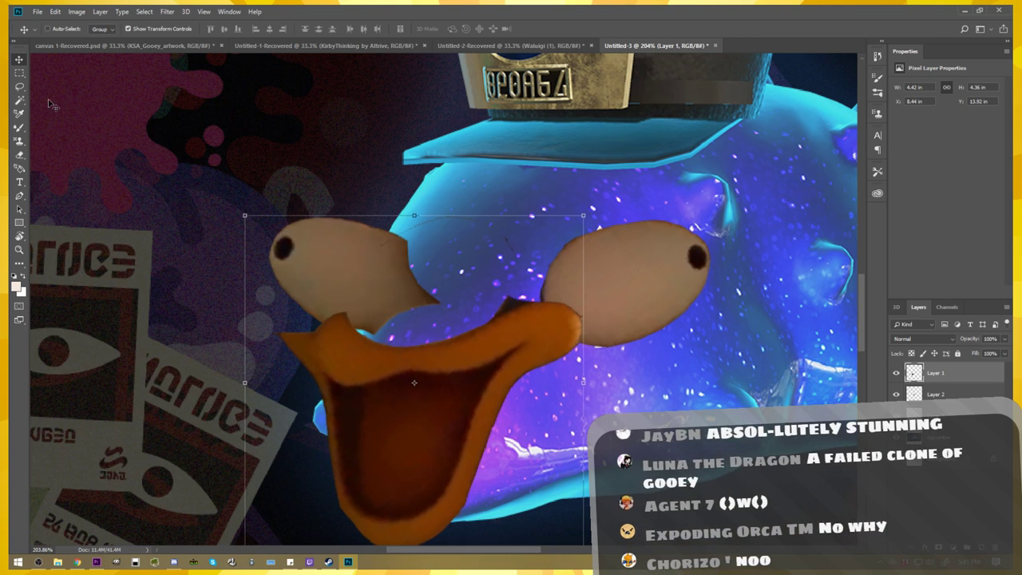
click(19, 154)
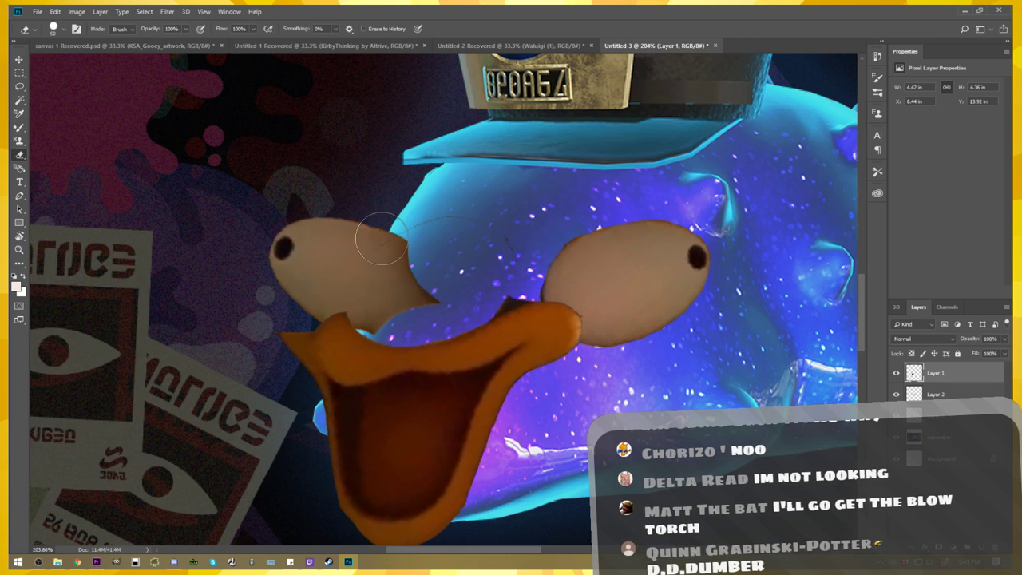
- Erase stray pixels from the face layer, then switch to the Smudge Tool from the extra-tools flyout
mouse_move(473, 219)
mouse_down()
mouse_move(526, 278)
mouse_move(601, 302)
mouse_up()
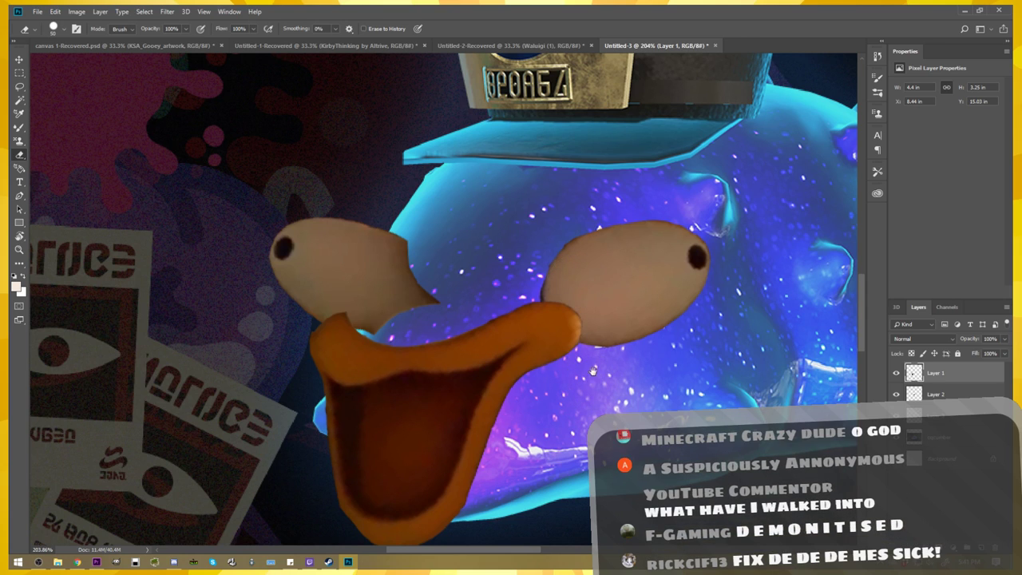
drag(591, 383, 569, 339)
key(s)
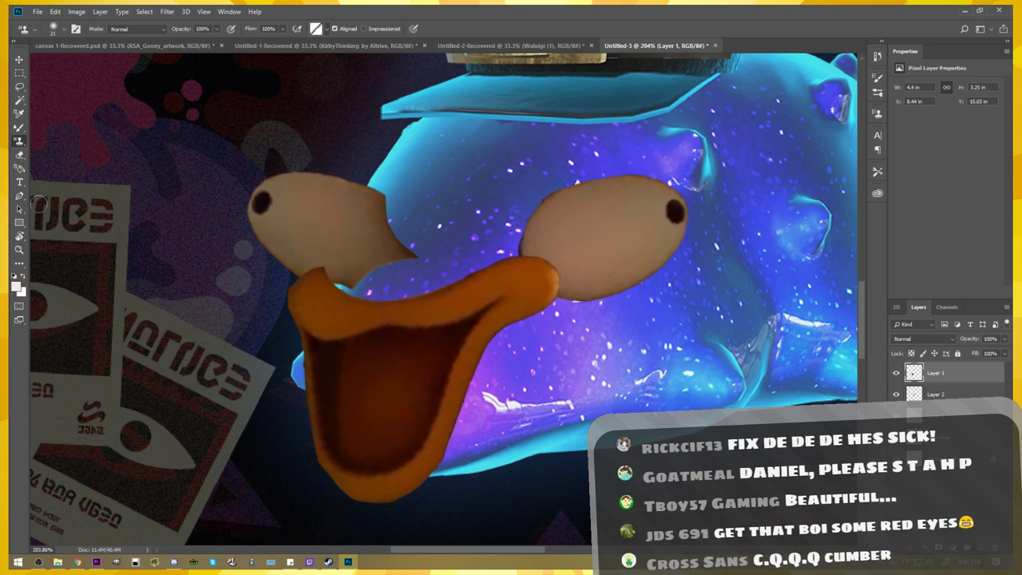
click(20, 264)
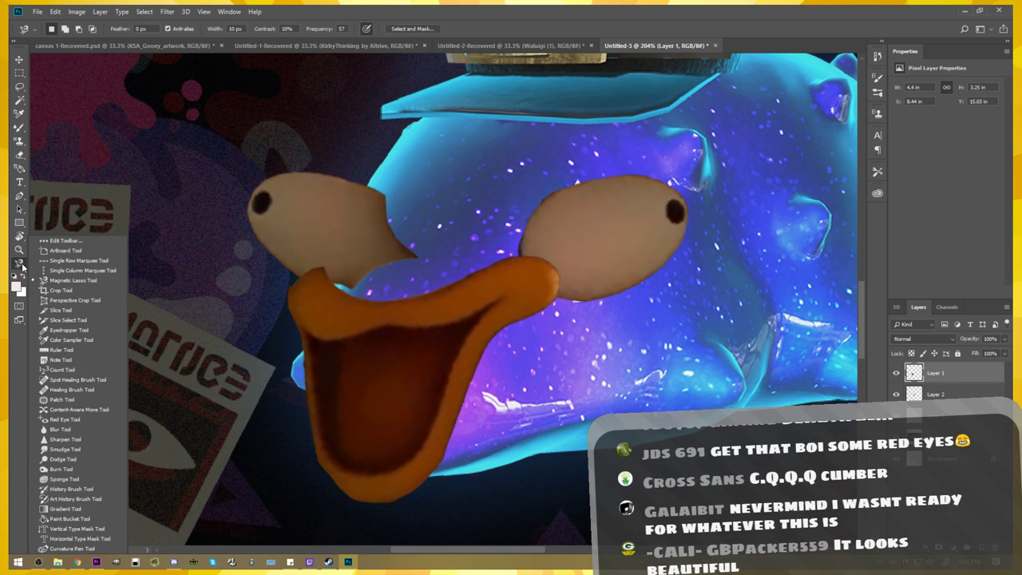
click(70, 449)
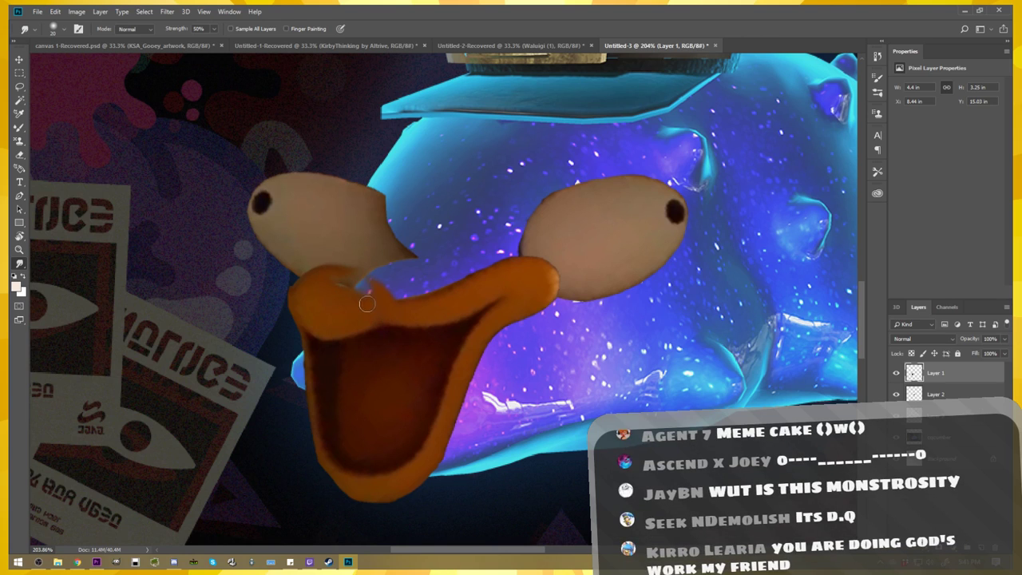
- Smudge the pale patch and top edge of the beak into the face, then erase the beige tip above it
drag(327, 283, 372, 292)
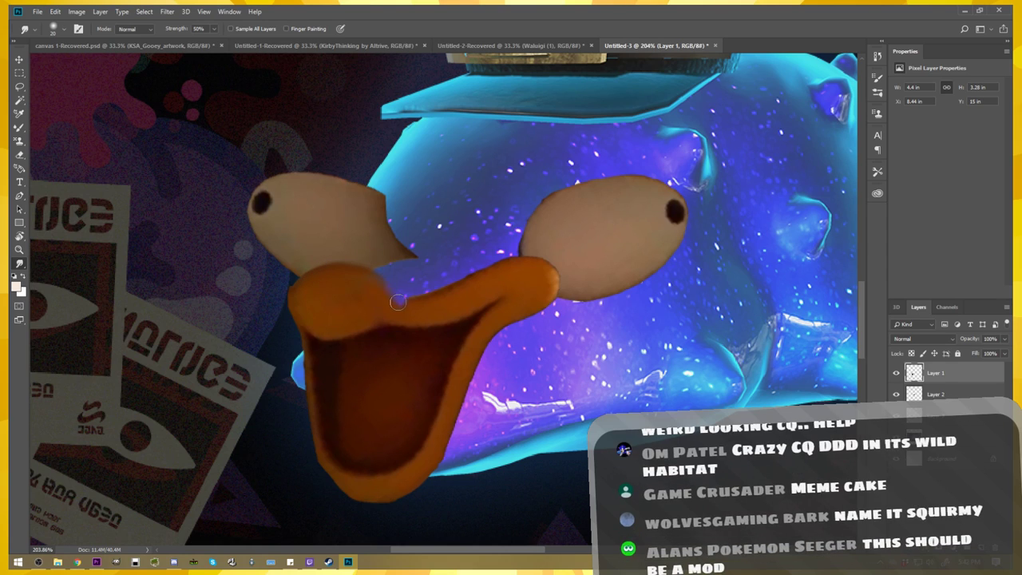
drag(354, 274, 387, 309)
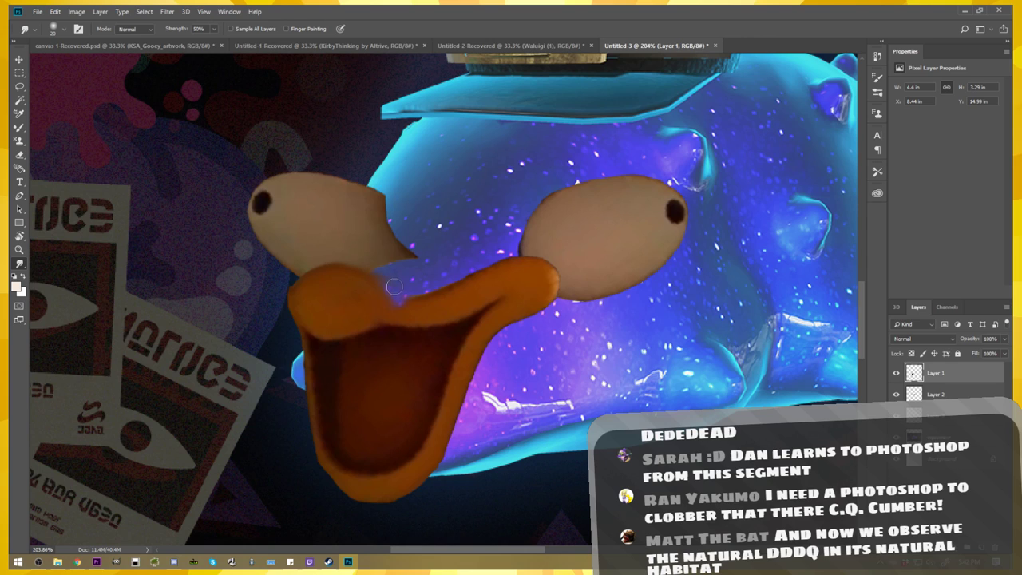
key(e)
mouse_move(391, 263)
mouse_down()
mouse_move(382, 254)
mouse_move(397, 264)
mouse_up()
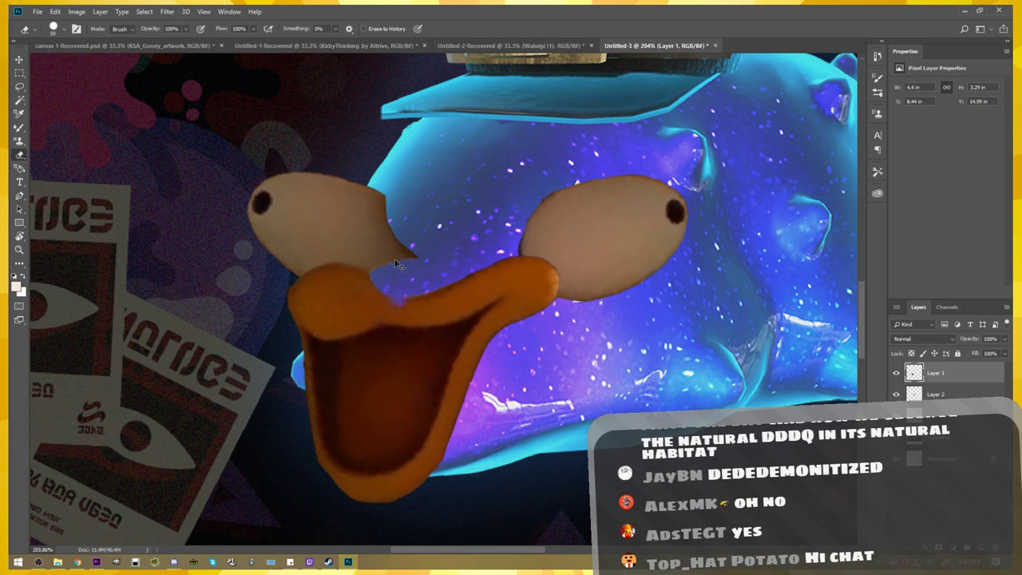
- Erase the beige above the beak and the eye's upper-right edge, then set the eye layer to 32% opacity
drag(366, 244, 345, 238)
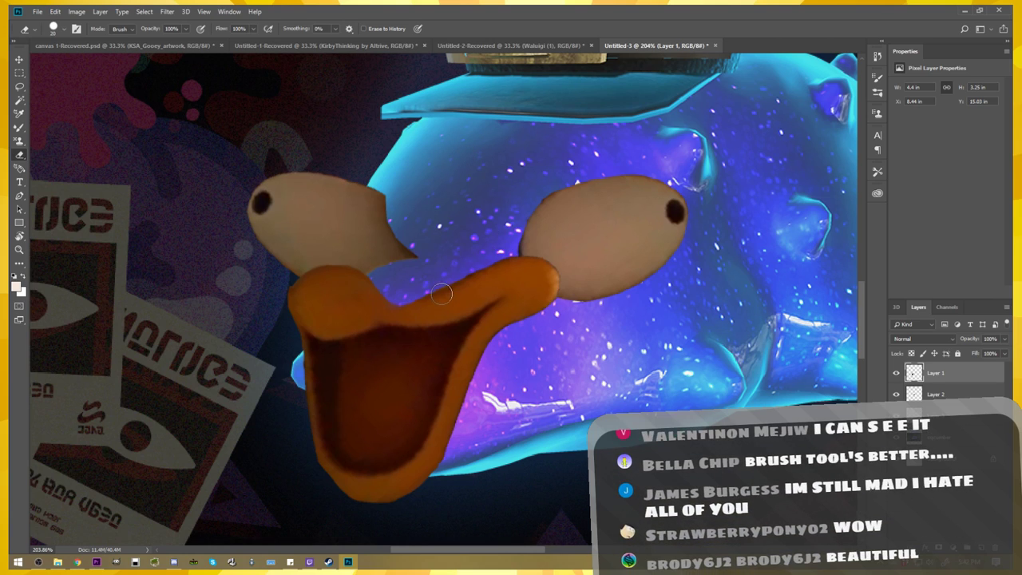
scroll(460, 343, down, 5)
scroll(460, 343, up, 5)
scroll(459, 343, up, 1)
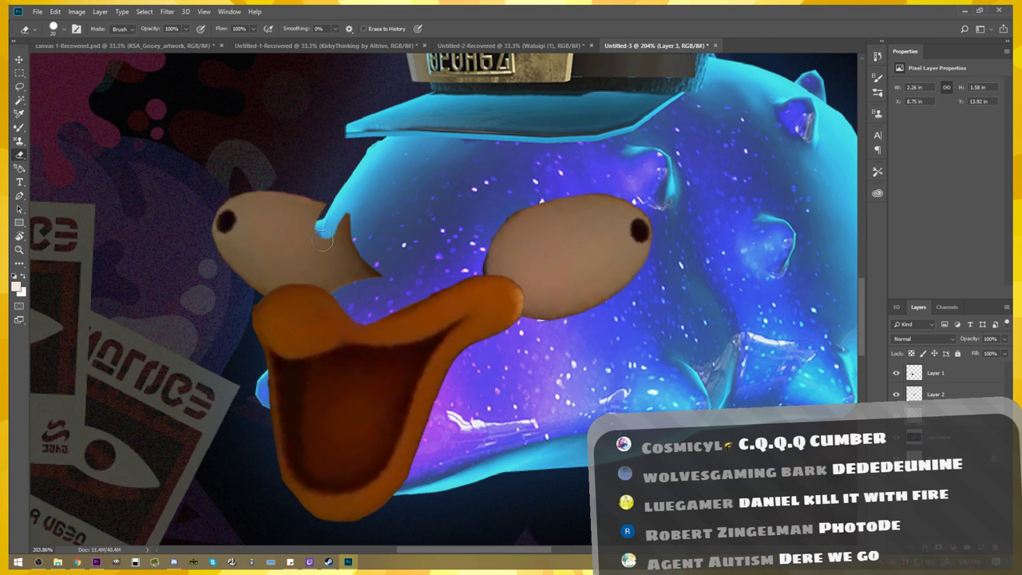
drag(328, 230, 307, 310)
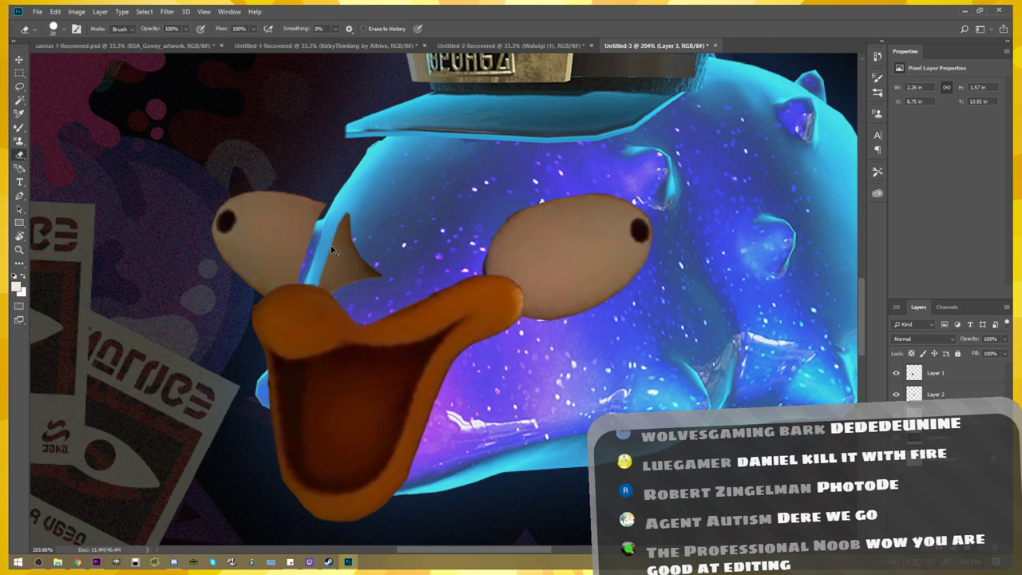
key(ctrl+z)
mouse_move(341, 202)
mouse_down()
mouse_move(349, 221)
mouse_move(336, 228)
mouse_up()
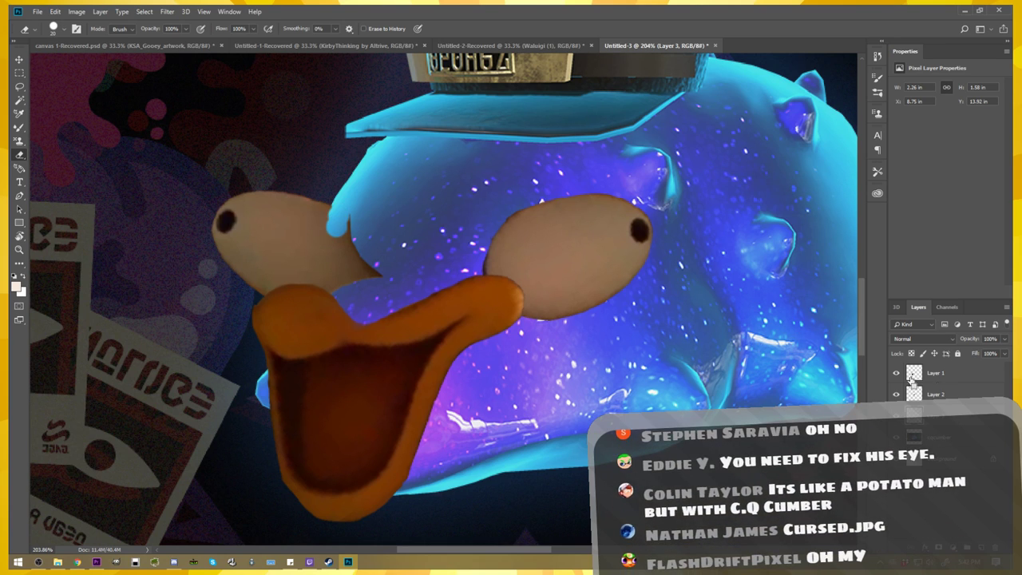
click(1003, 352)
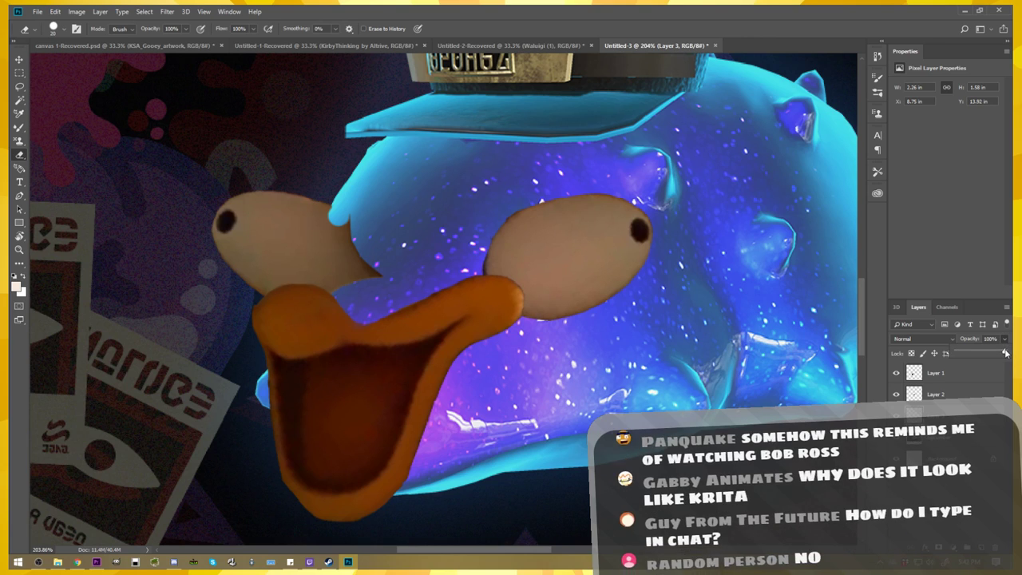
mouse_move(1006, 351)
mouse_down()
mouse_move(964, 354)
mouse_move(973, 354)
mouse_up()
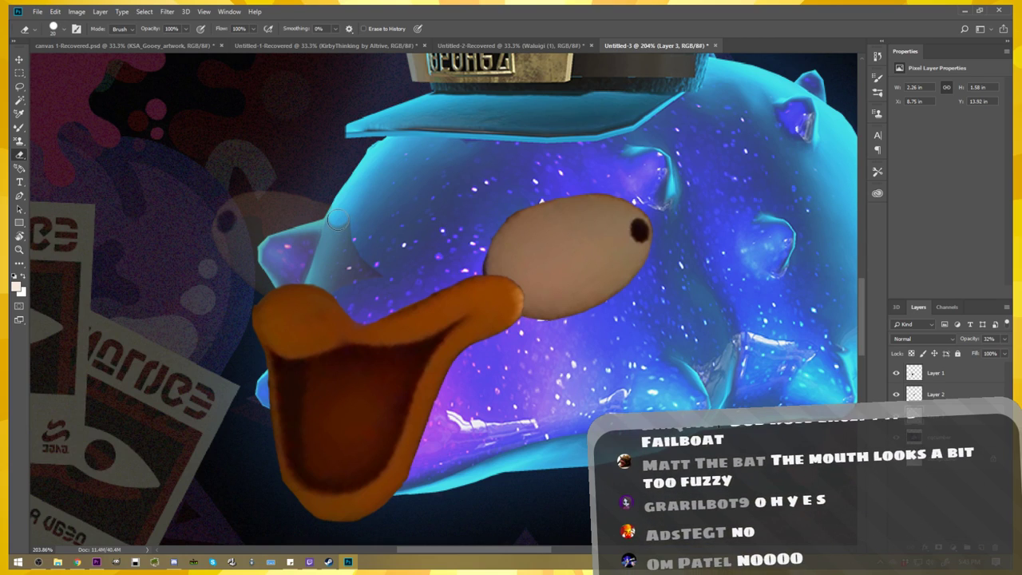
- Remove the leftover dark spike over the body and restore the left eye layer to 100% opacity
scroll(331, 223, up, 1)
scroll(337, 229, up, 3)
scroll(336, 227, up, 2)
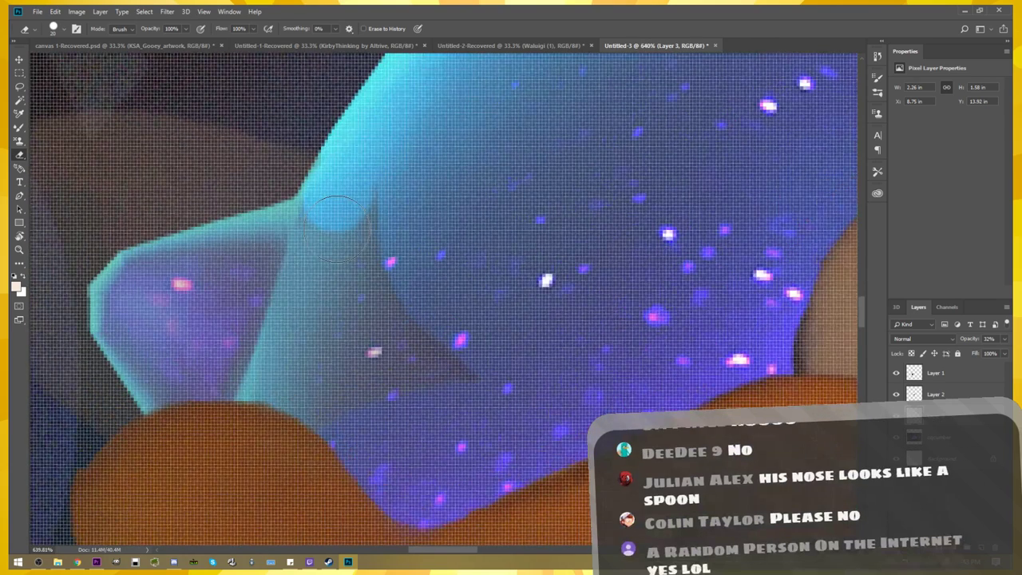
drag(333, 226, 413, 194)
scroll(413, 194, down, 1)
scroll(423, 183, down, 1)
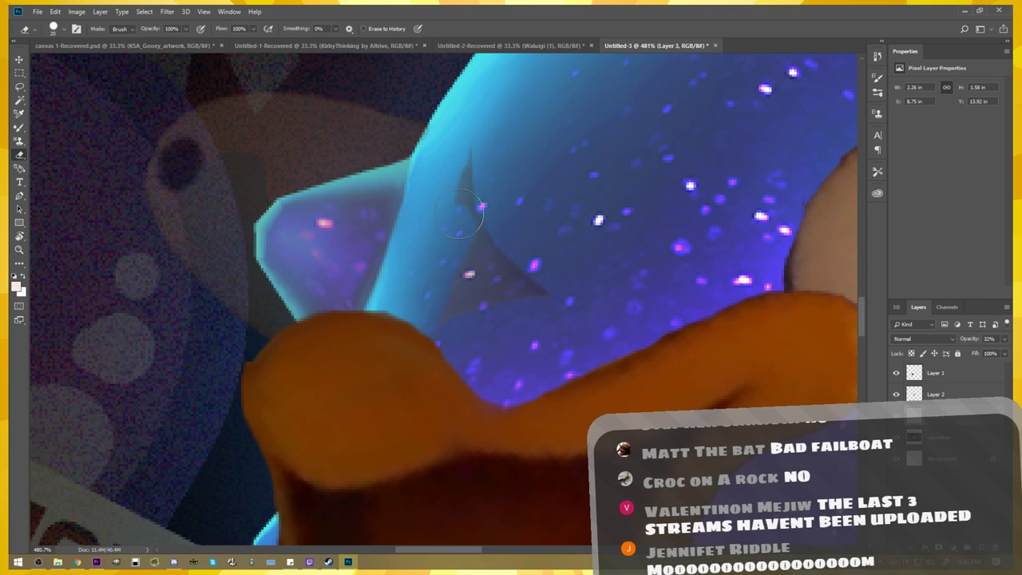
key(ctrl+z)
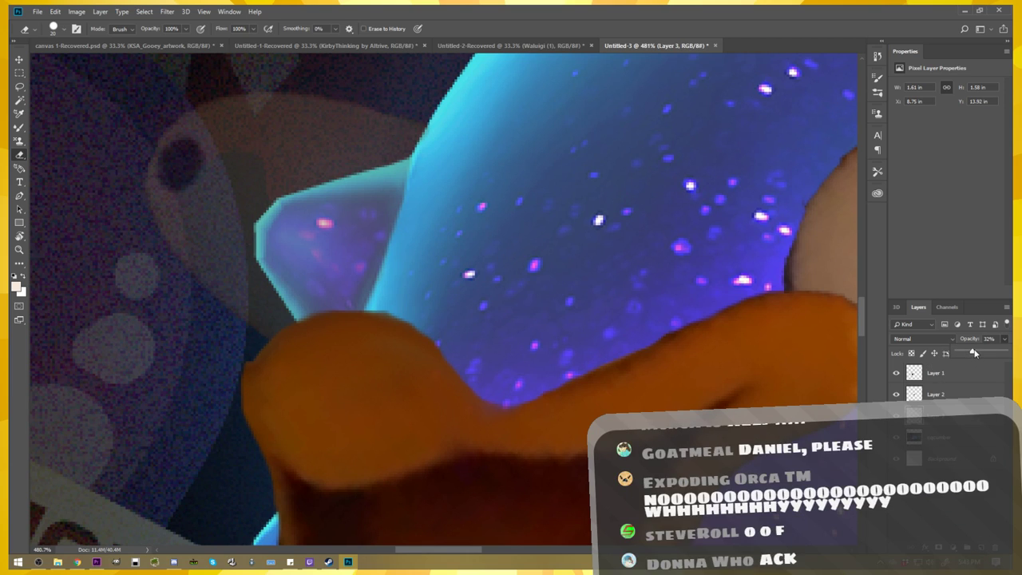
drag(973, 352, 1008, 352)
scroll(570, 274, down, 3)
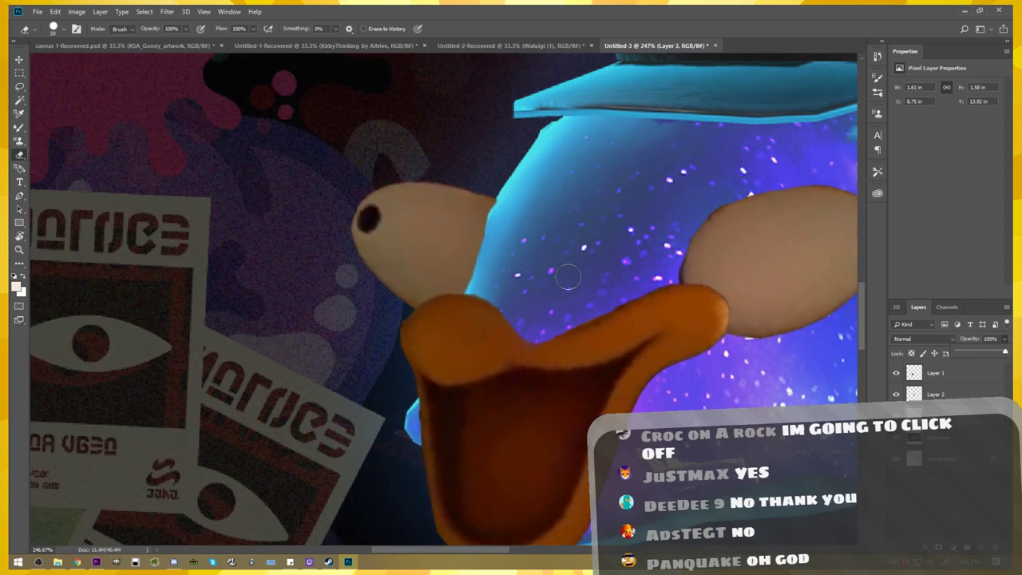
- Select the right eye's layer and zoom in on the face
scroll(639, 287, down, 2)
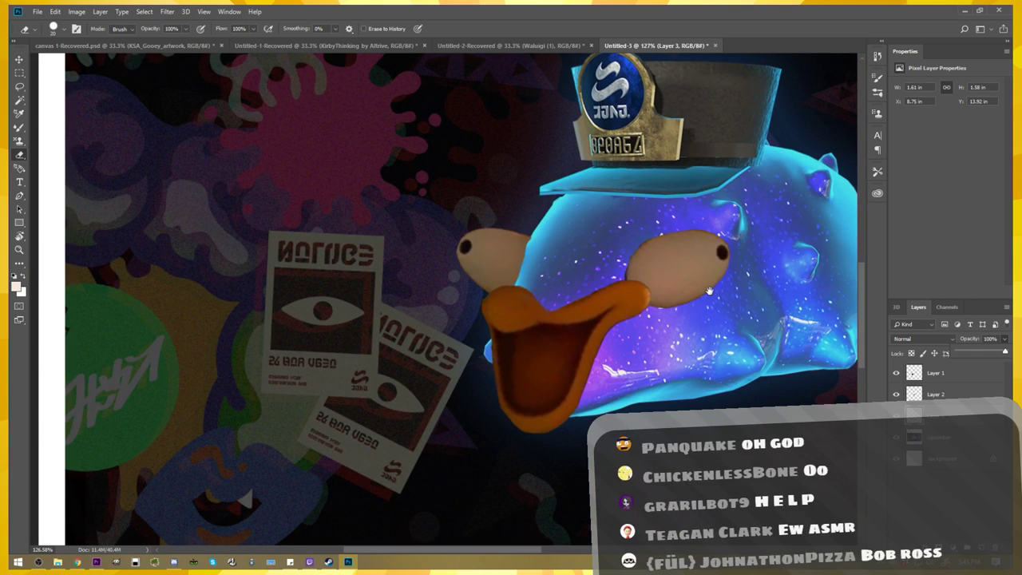
drag(685, 297, 619, 319)
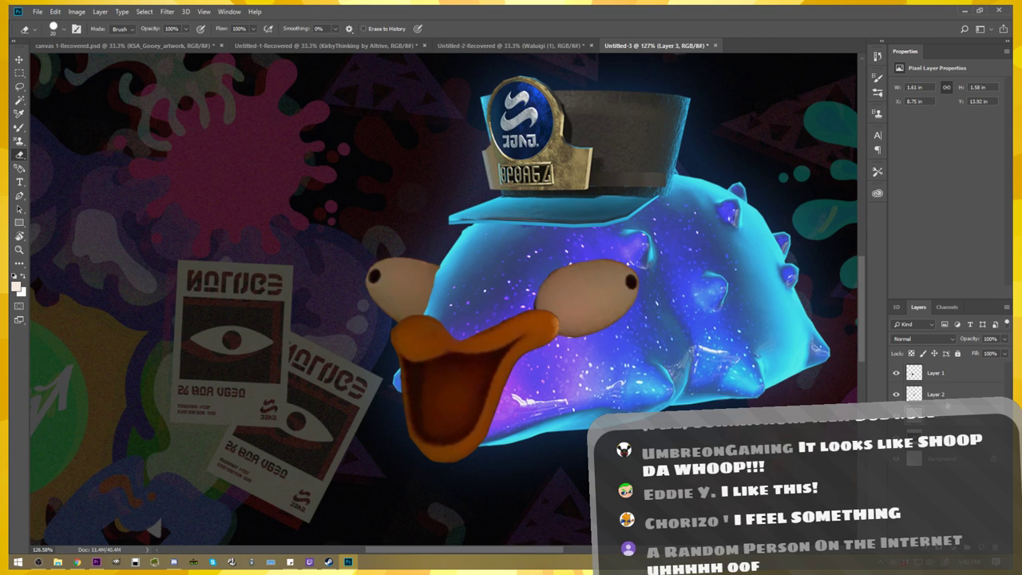
click(947, 401)
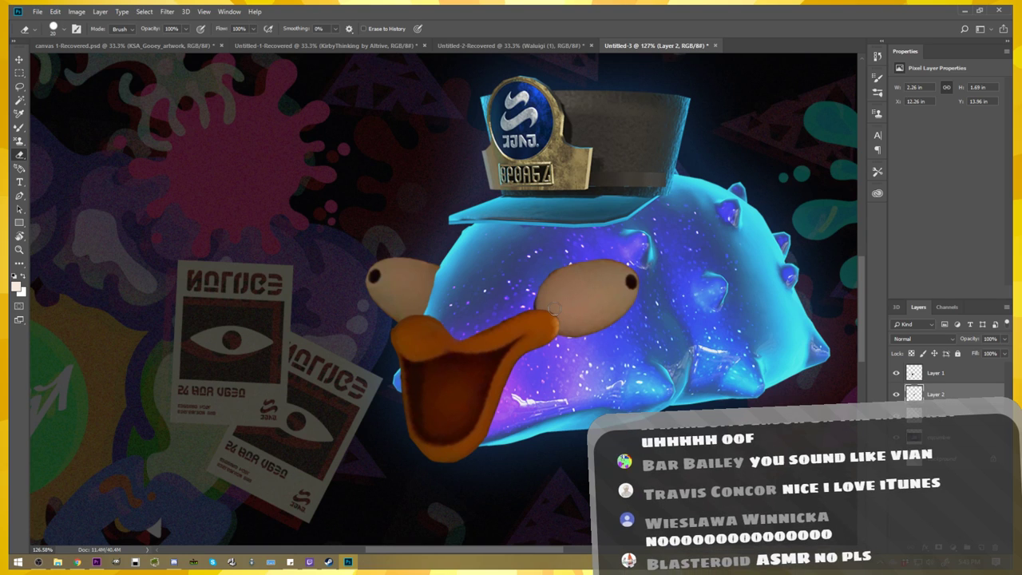
scroll(554, 309, up, 2)
scroll(519, 300, up, 2)
scroll(479, 288, up, 2)
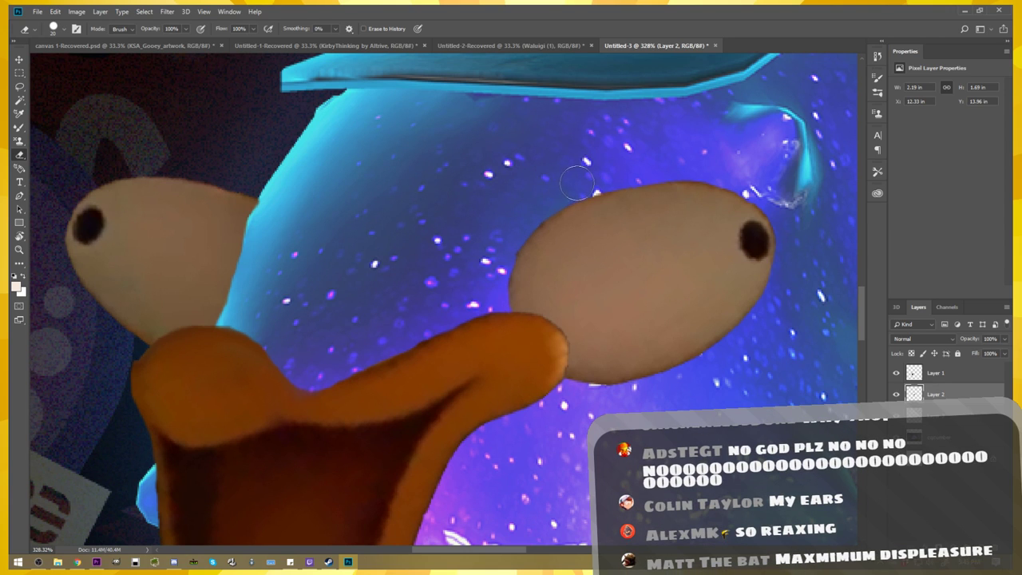
scroll(577, 183, down, 2)
scroll(543, 232, down, 2)
scroll(486, 309, down, 1)
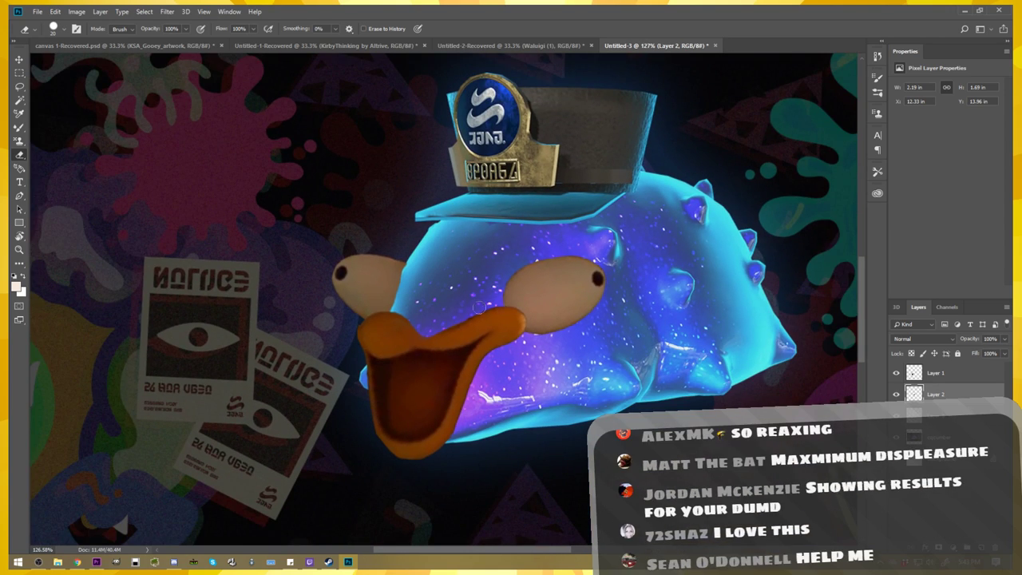
scroll(479, 303, up, 1)
scroll(431, 280, up, 2)
scroll(403, 268, up, 2)
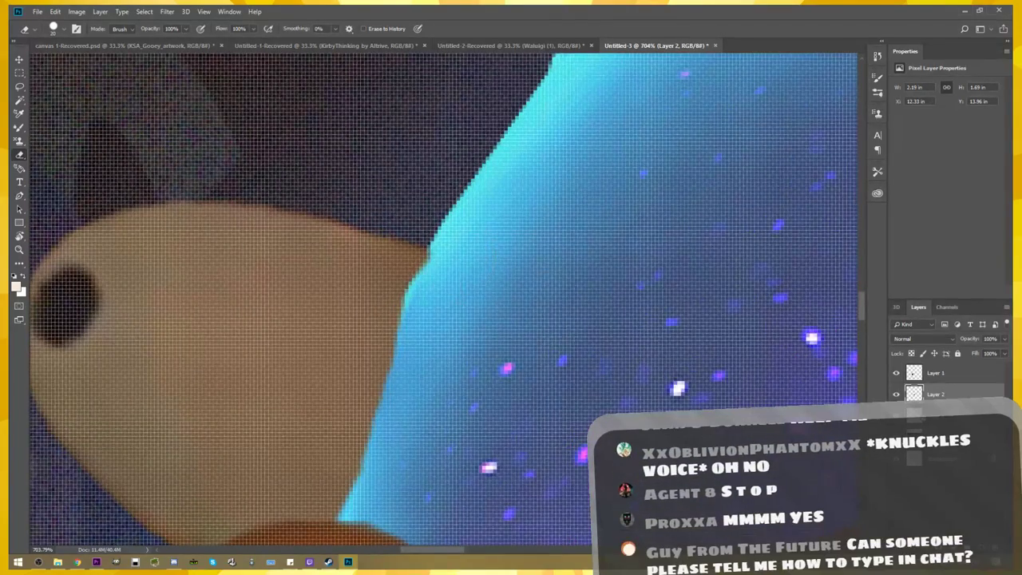
- Back on the left eye's layer, erase its edge along the body outline, undoing one stroke
key(alt+bracketleft)
drag(452, 271, 456, 264)
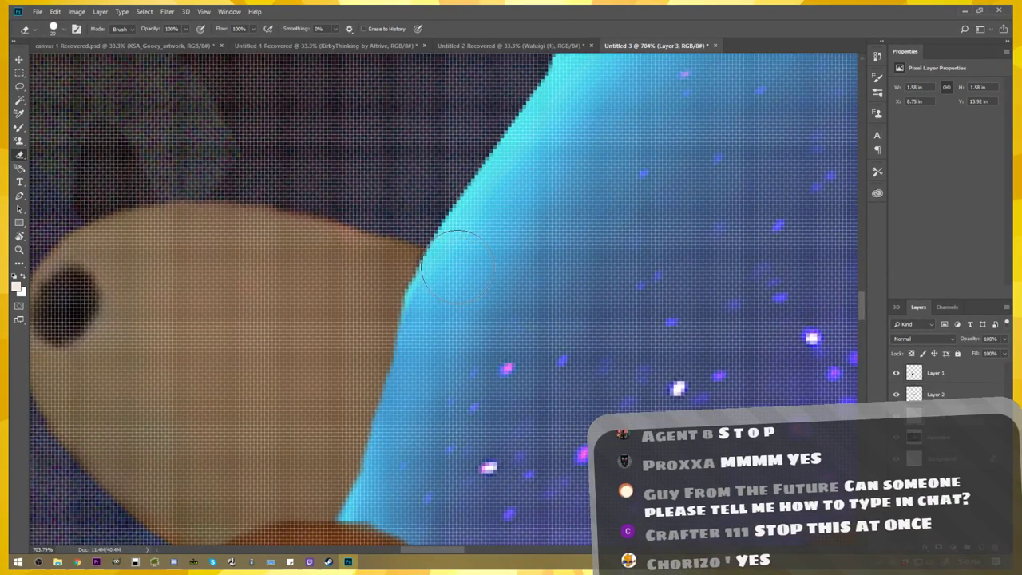
scroll(586, 367, down, 3)
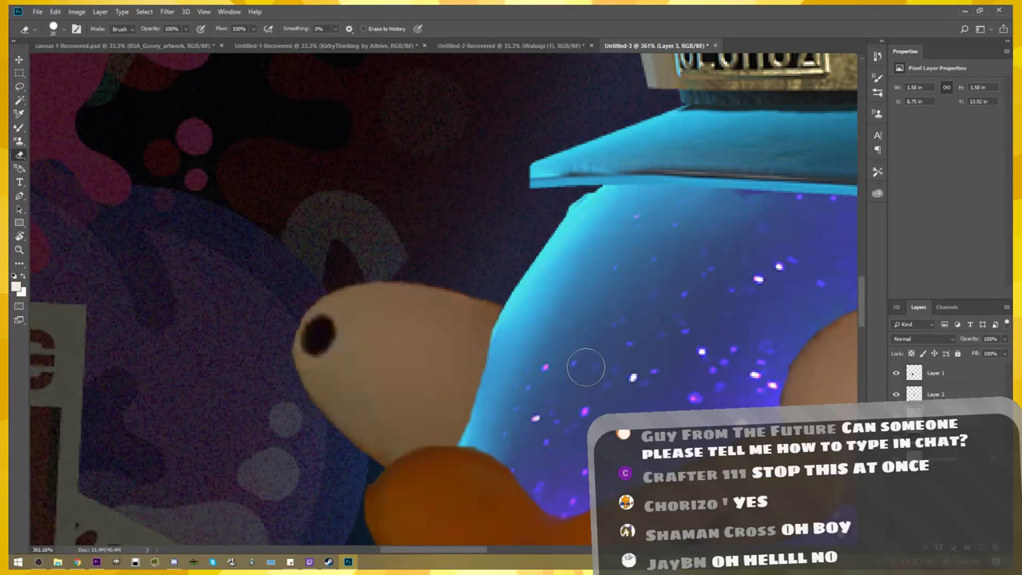
key(ctrl+z)
click(519, 319)
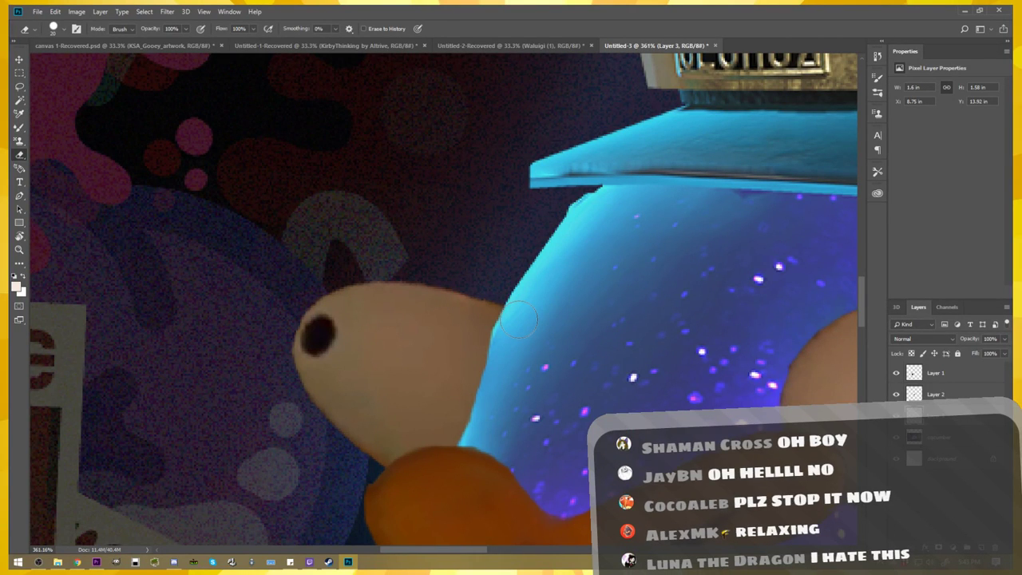
scroll(620, 353, down, 3)
drag(679, 386, 448, 307)
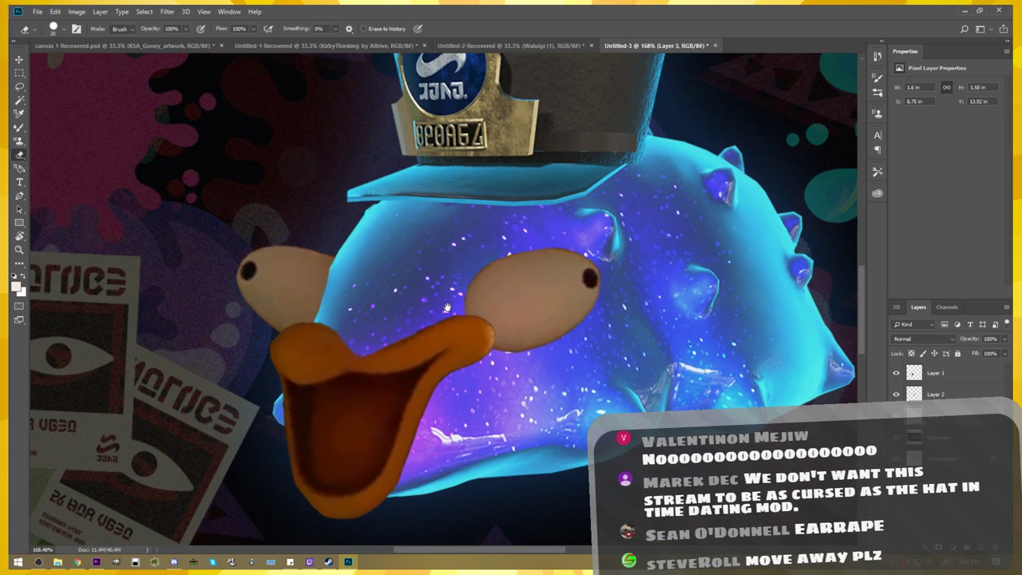
- Apply Auto Tone, Auto Contrast and Auto Color repeatedly to the beak's layer
click(950, 376)
click(76, 12)
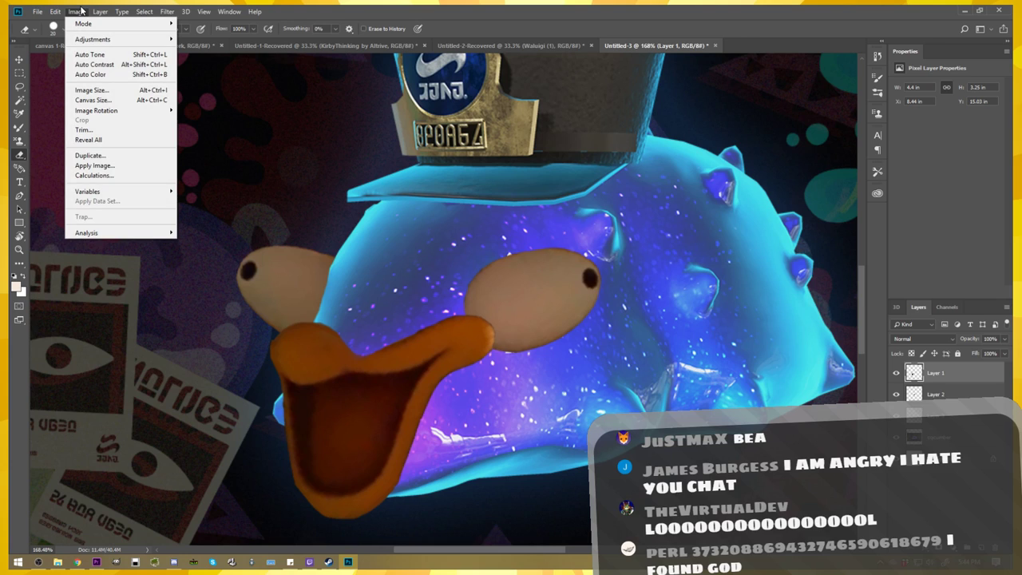
click(54, 12)
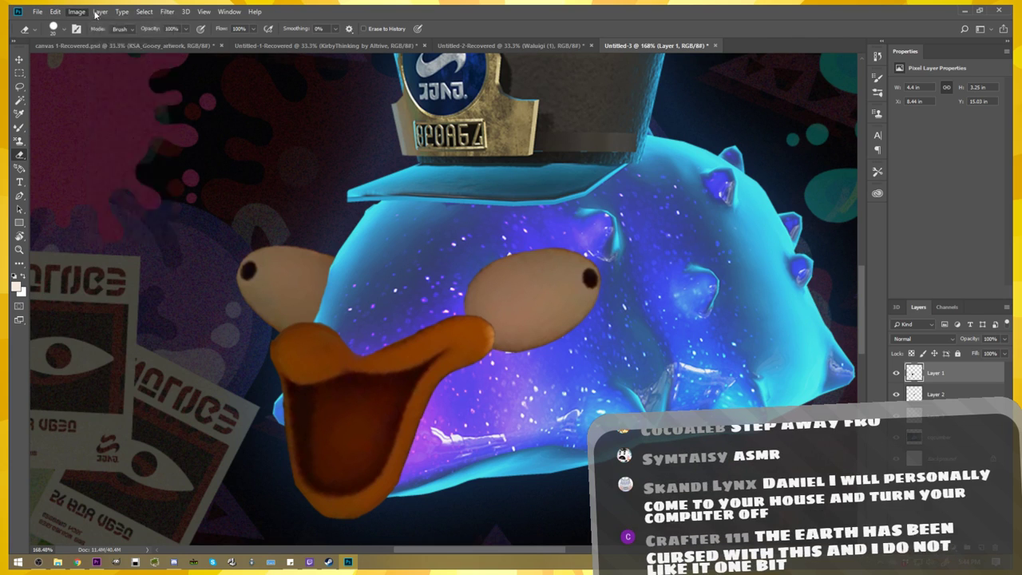
click(90, 54)
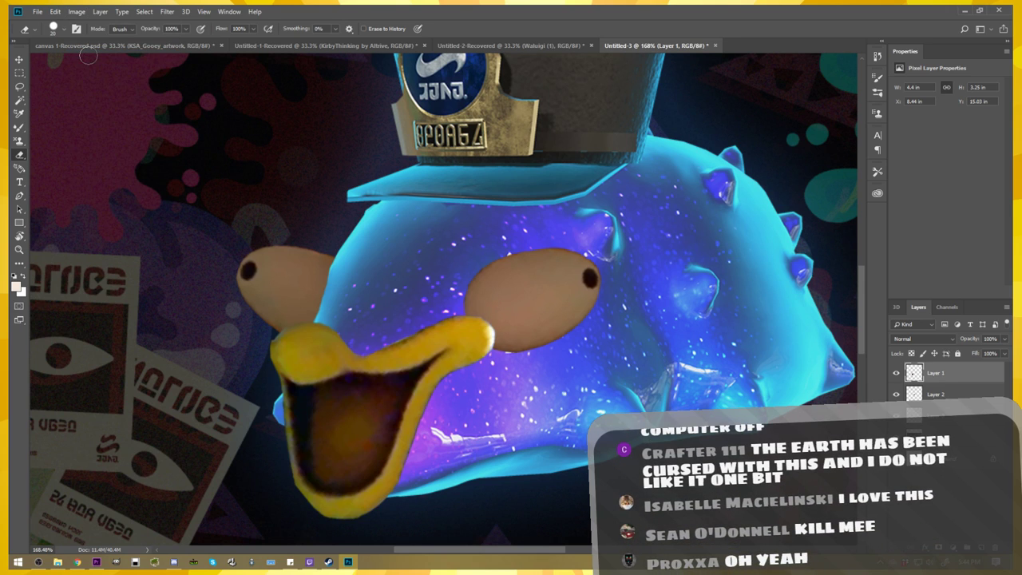
click(76, 11)
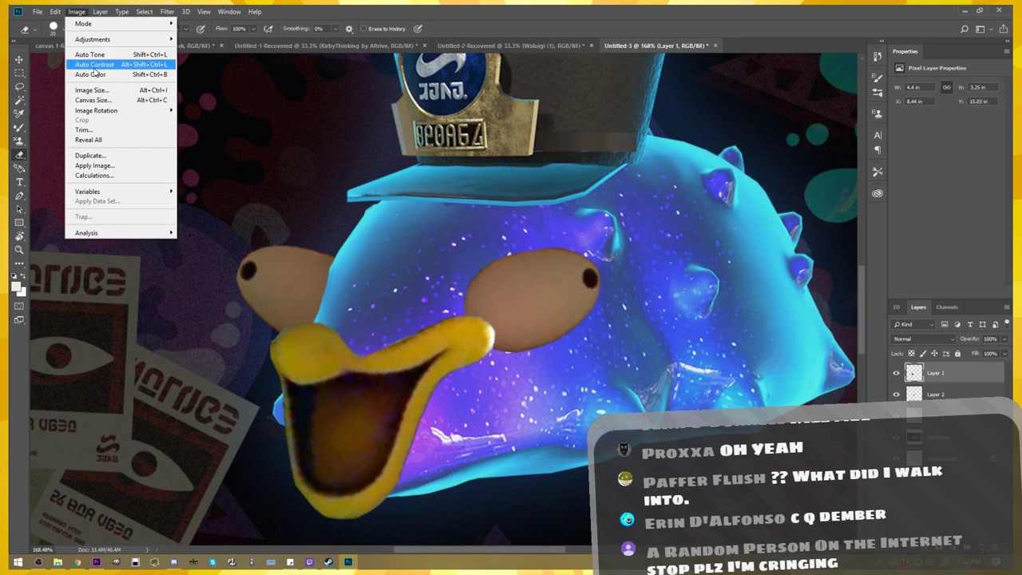
click(90, 64)
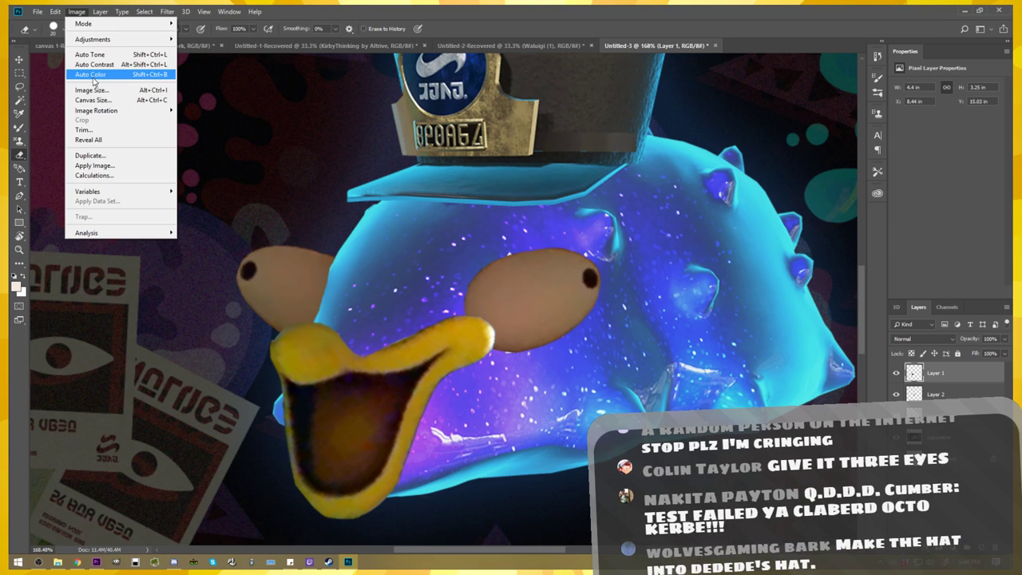
click(92, 77)
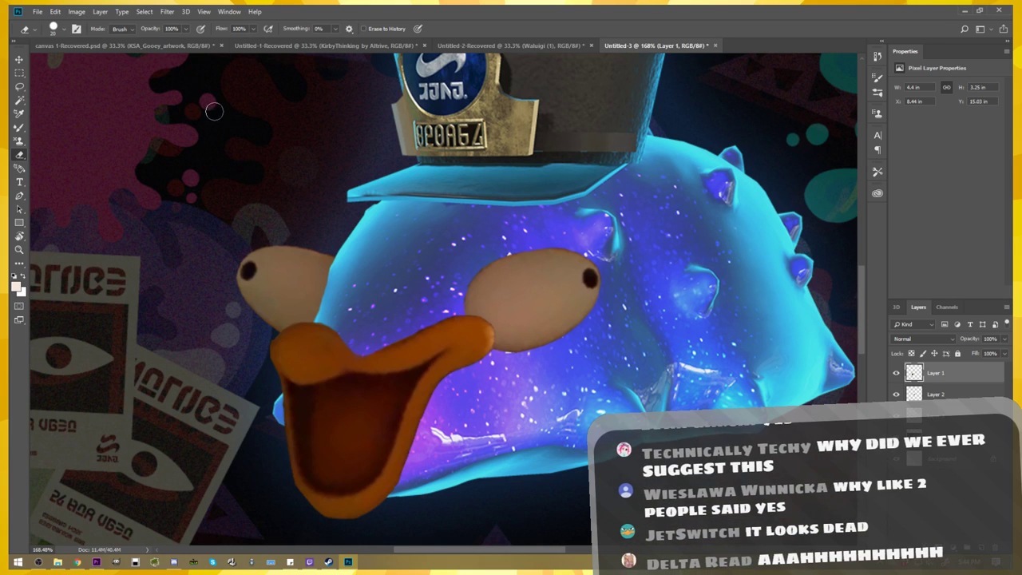
click(76, 11)
click(104, 74)
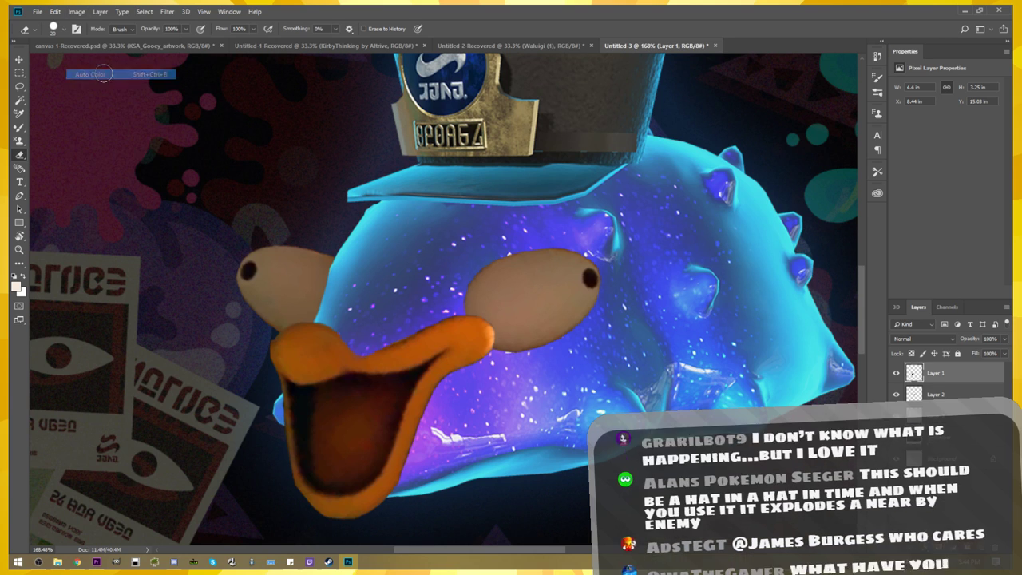
click(76, 11)
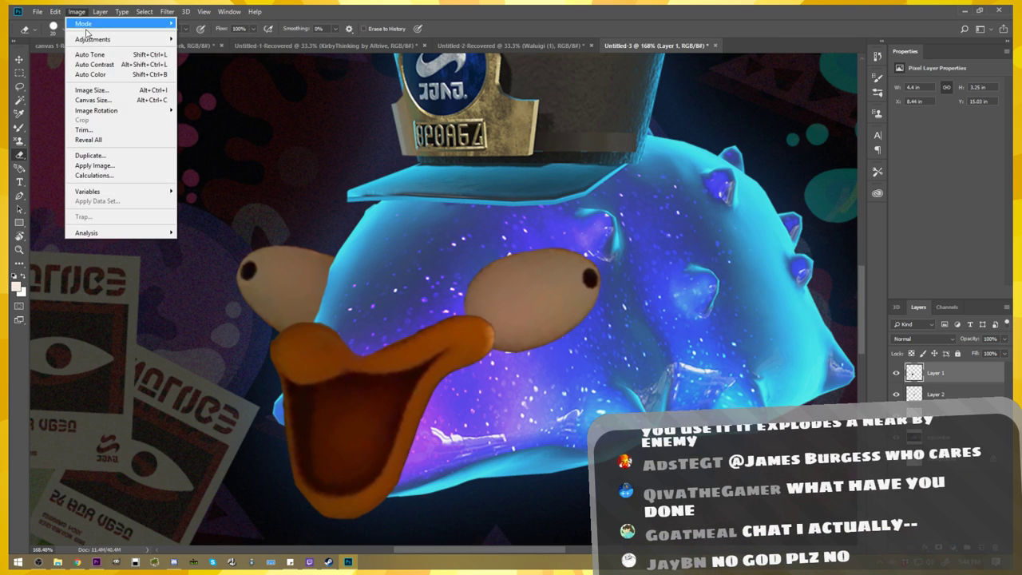
click(101, 64)
click(77, 11)
click(99, 74)
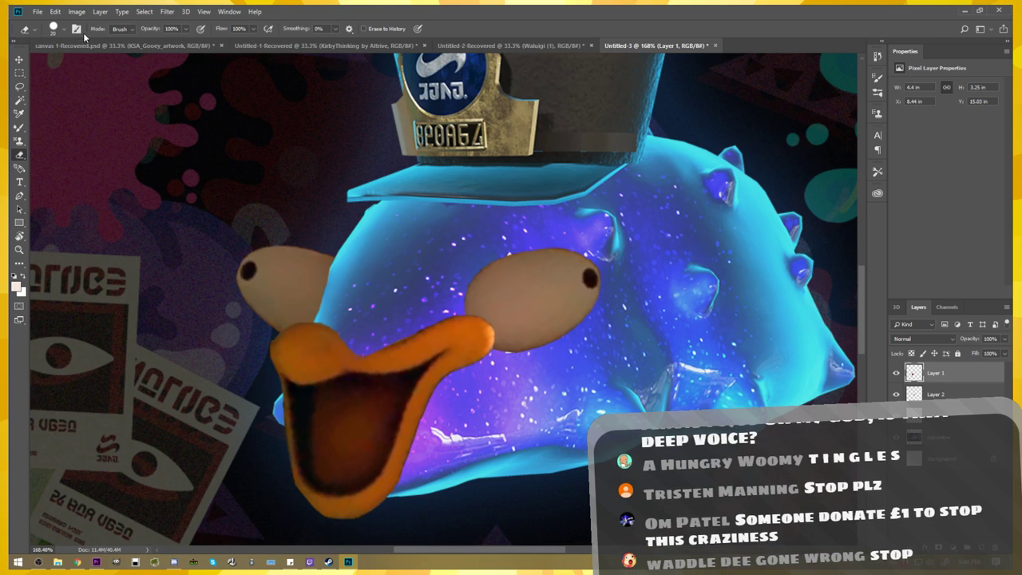
click(76, 11)
click(97, 65)
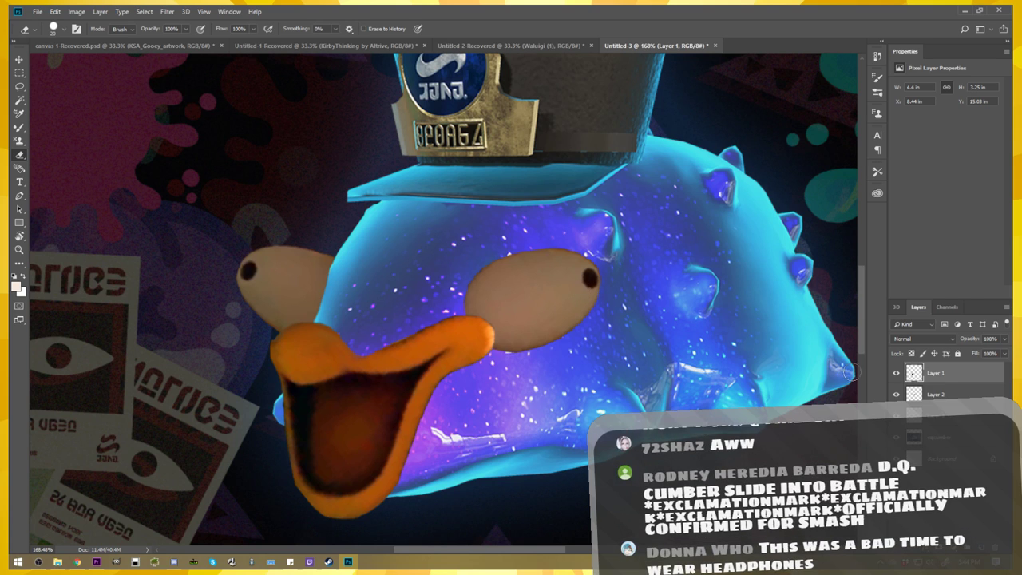
- On Layer 2, try Auto Contrast twice with undos, then reapply it to brighten the right eye
click(952, 395)
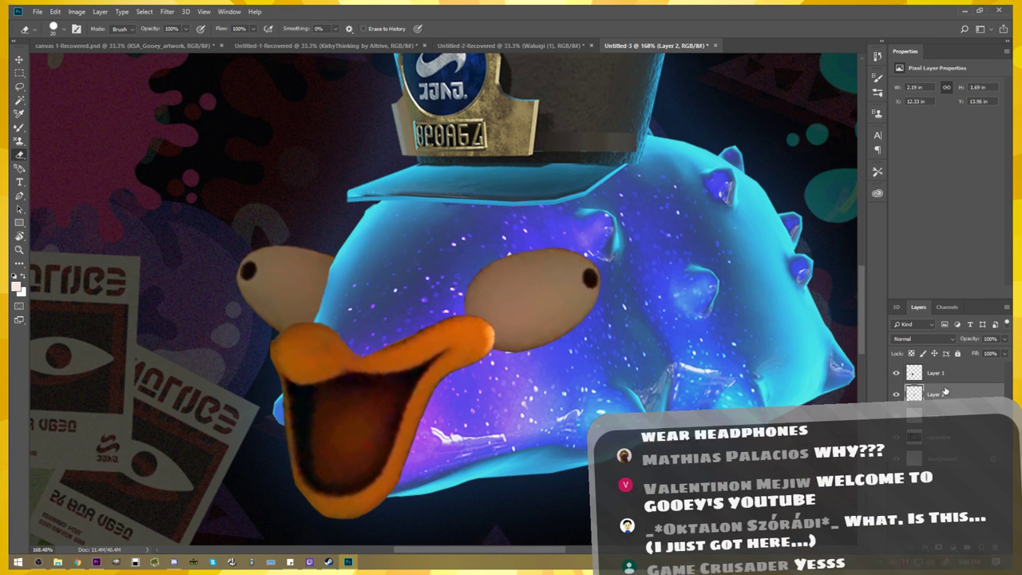
click(72, 14)
click(97, 73)
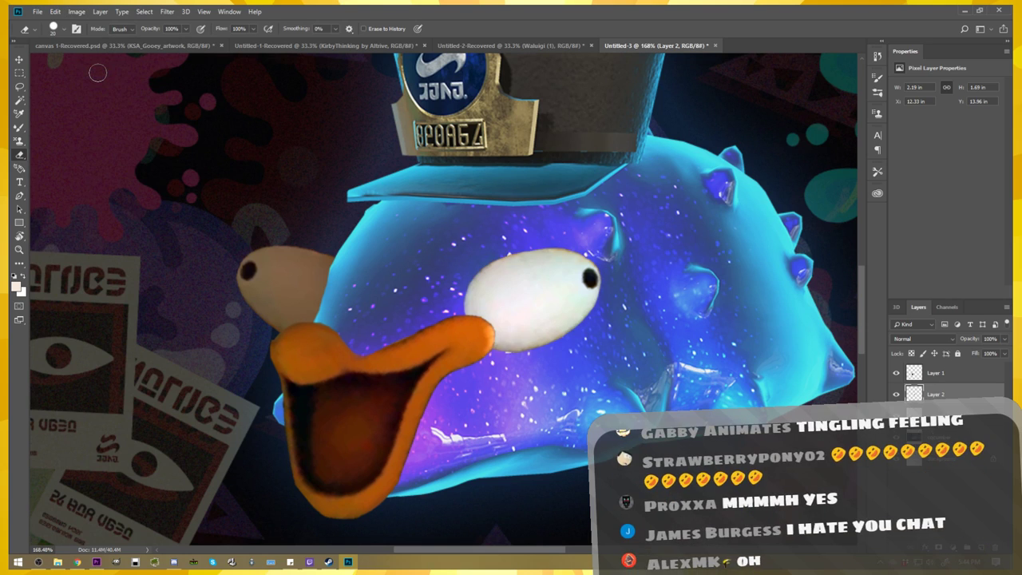
key(ctrl+z)
click(76, 12)
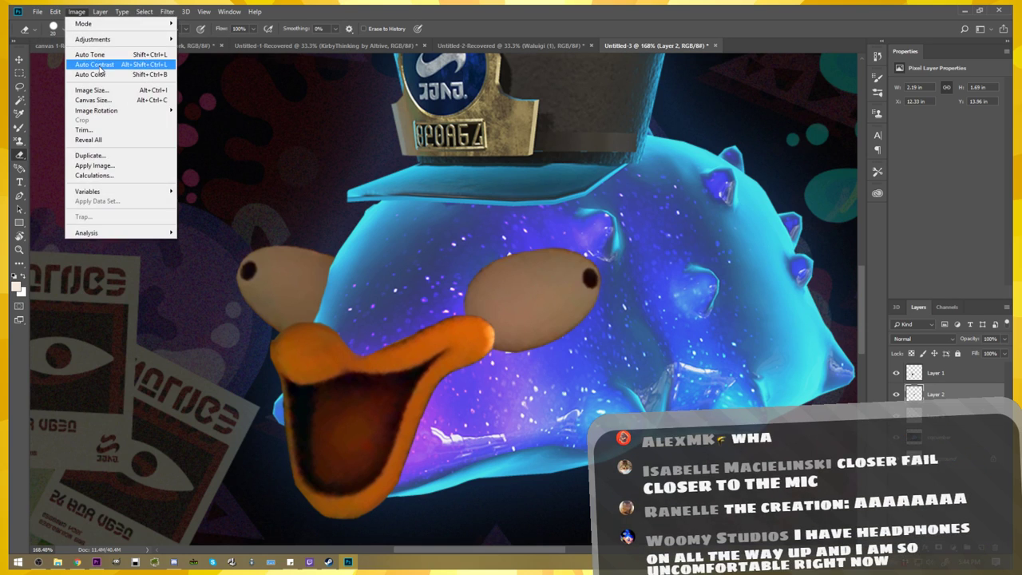
click(99, 68)
key(ctrl+z)
click(87, 13)
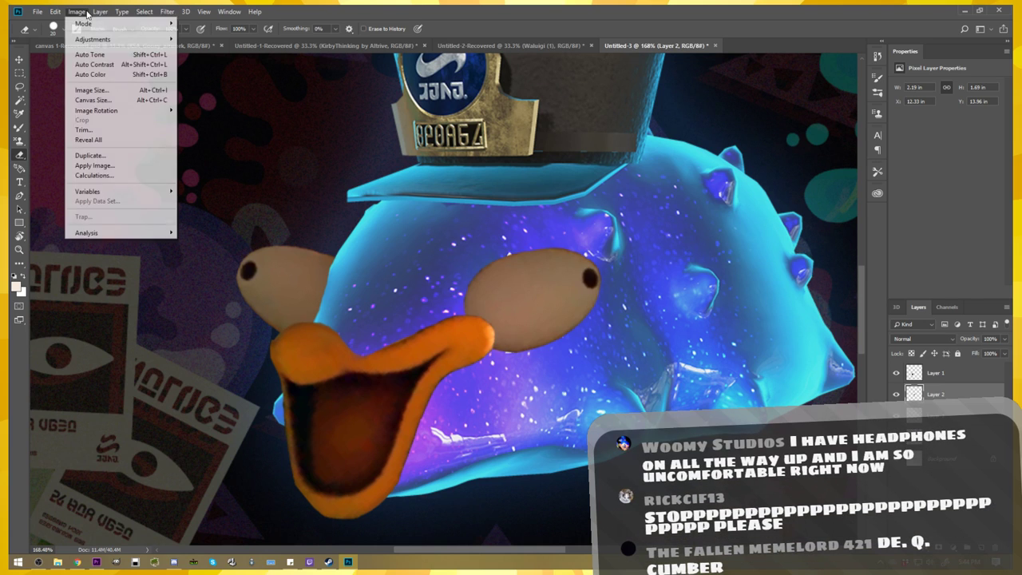
click(80, 13)
click(78, 12)
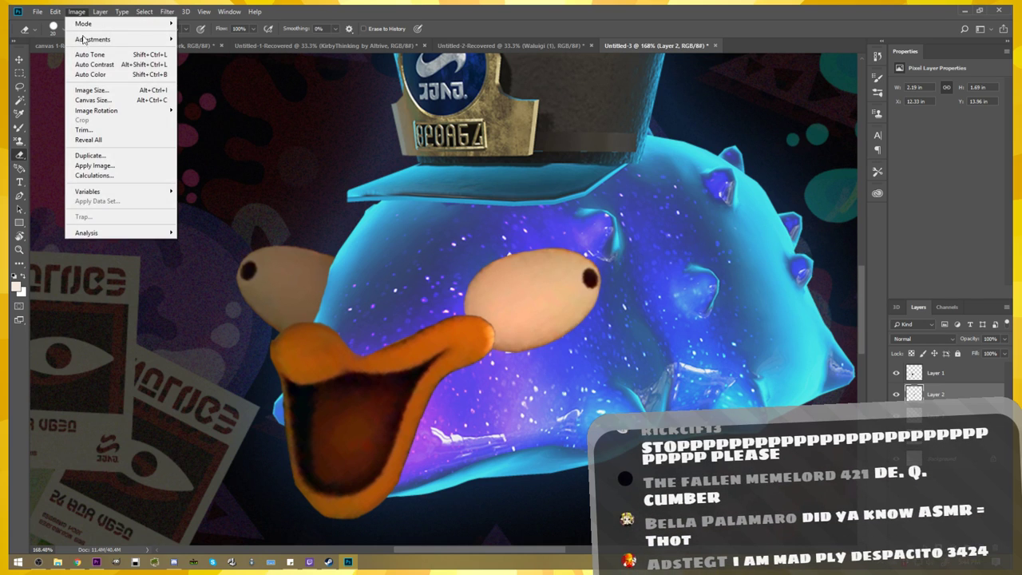
click(91, 79)
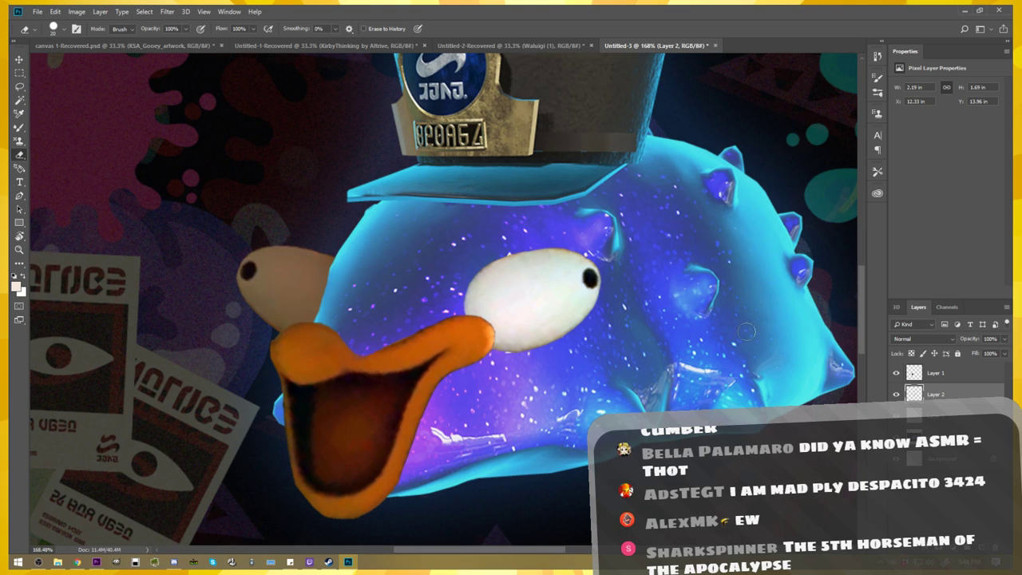
- On Layer 3, apply the automatic adjustment twice to whiten the left eye
click(933, 417)
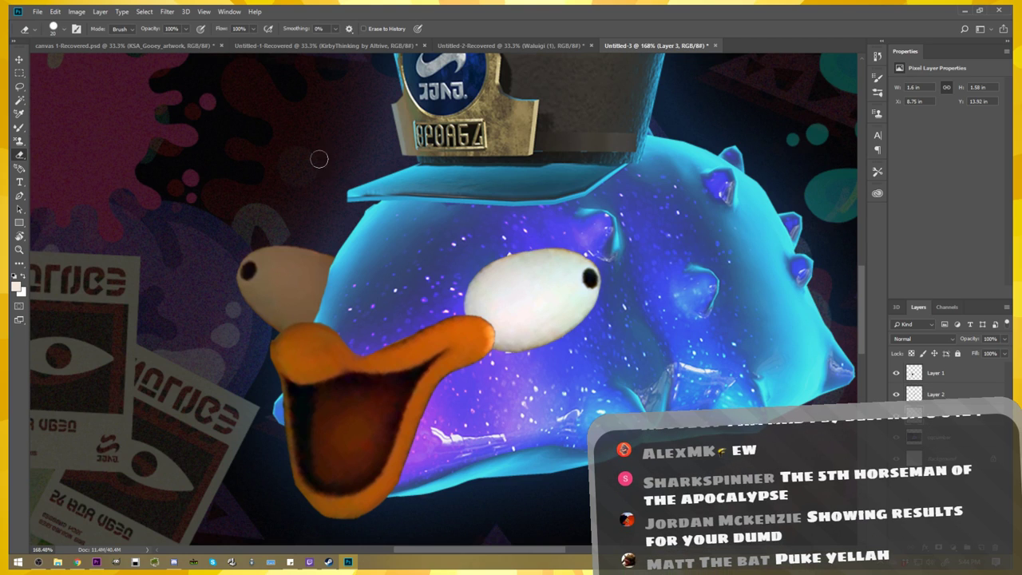
click(77, 12)
click(92, 70)
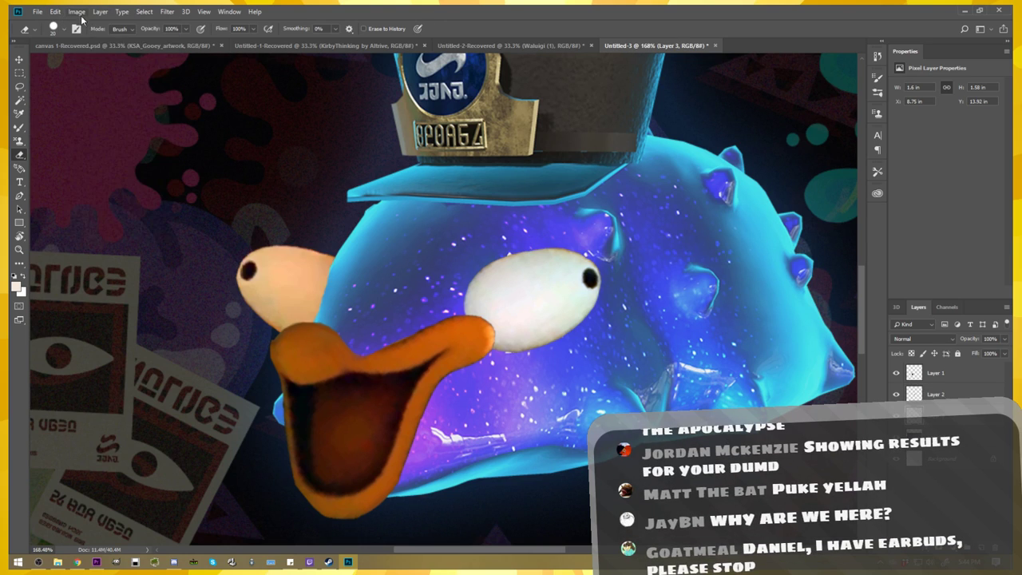
click(77, 12)
click(92, 70)
scroll(407, 250, down, 2)
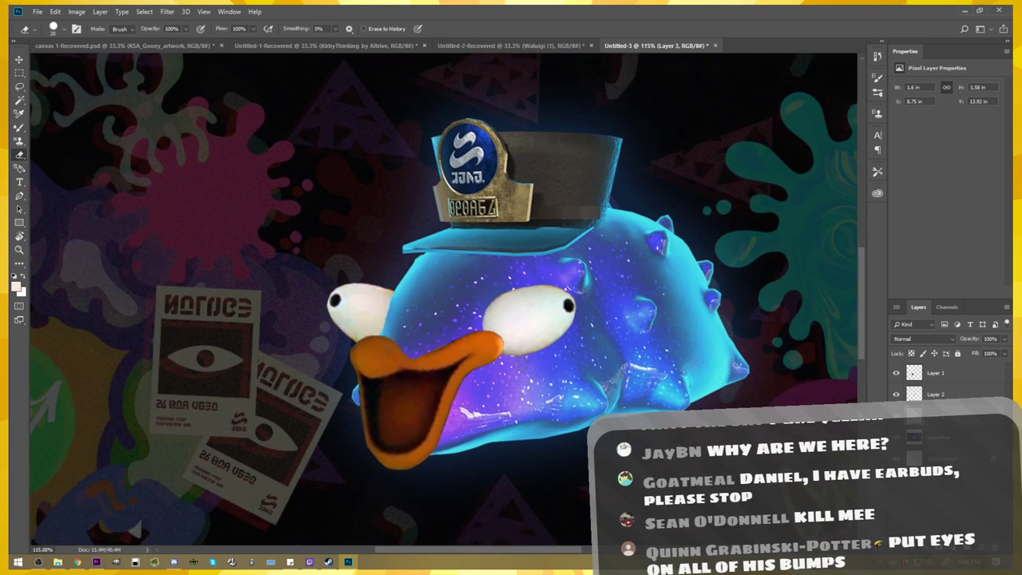
- Merge Layer 1, Layer 2 and Layer 3 down in turn into the cqcumber layer
scroll(447, 303, down, 2)
scroll(448, 304, down, 2)
scroll(447, 304, up, 4)
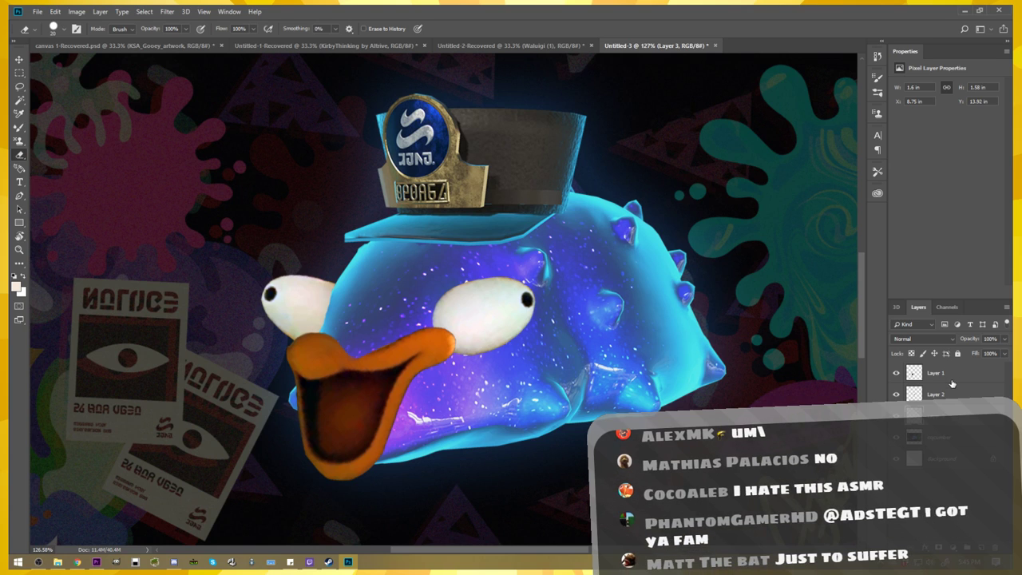
click(954, 379)
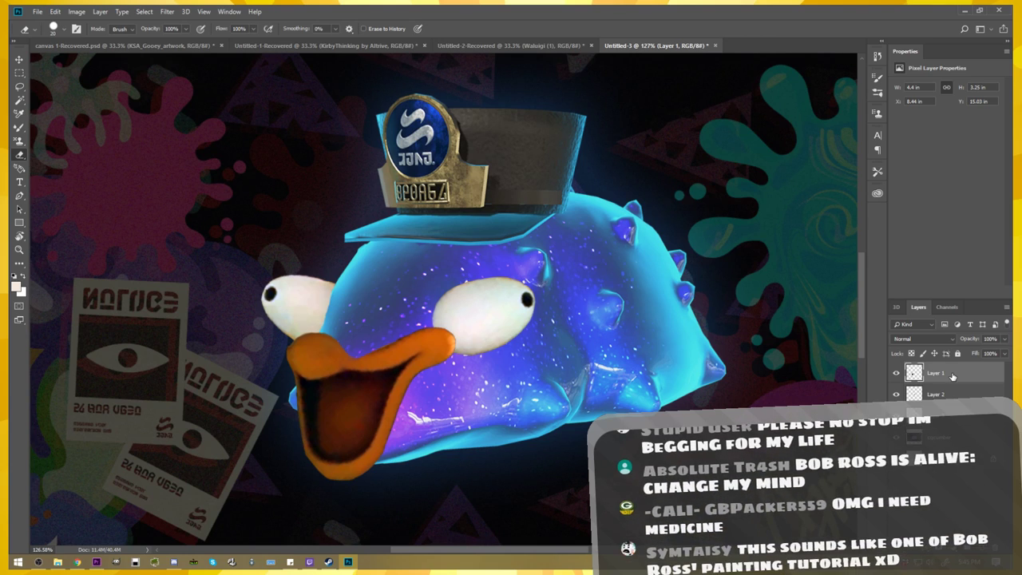
right_click(953, 377)
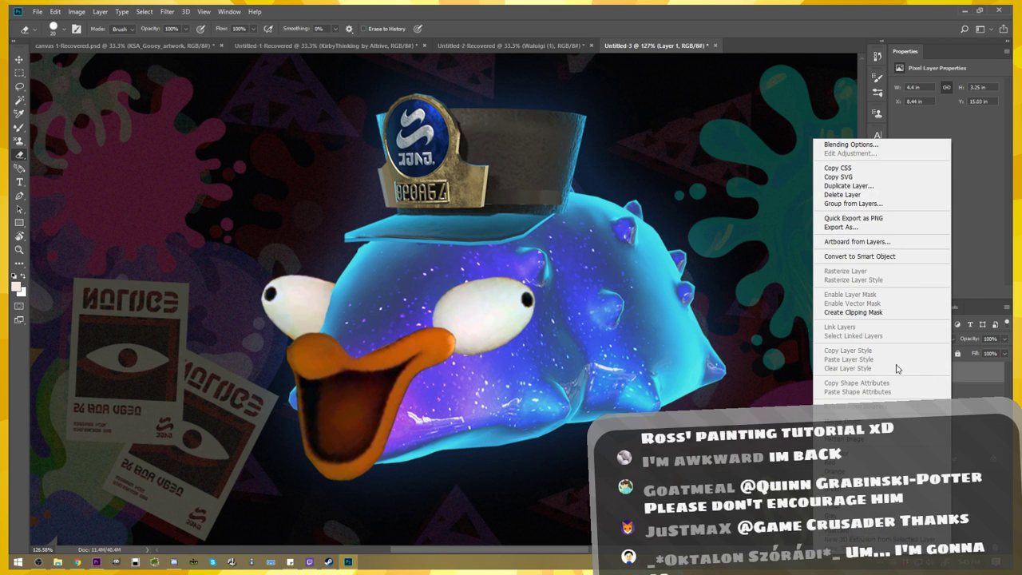
click(958, 395)
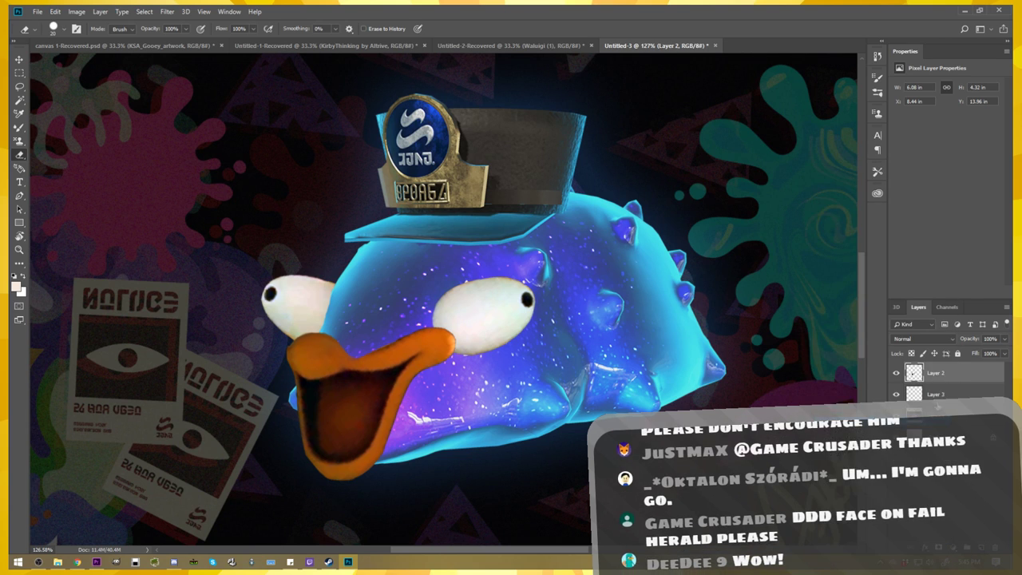
right_click(958, 395)
key(Escape)
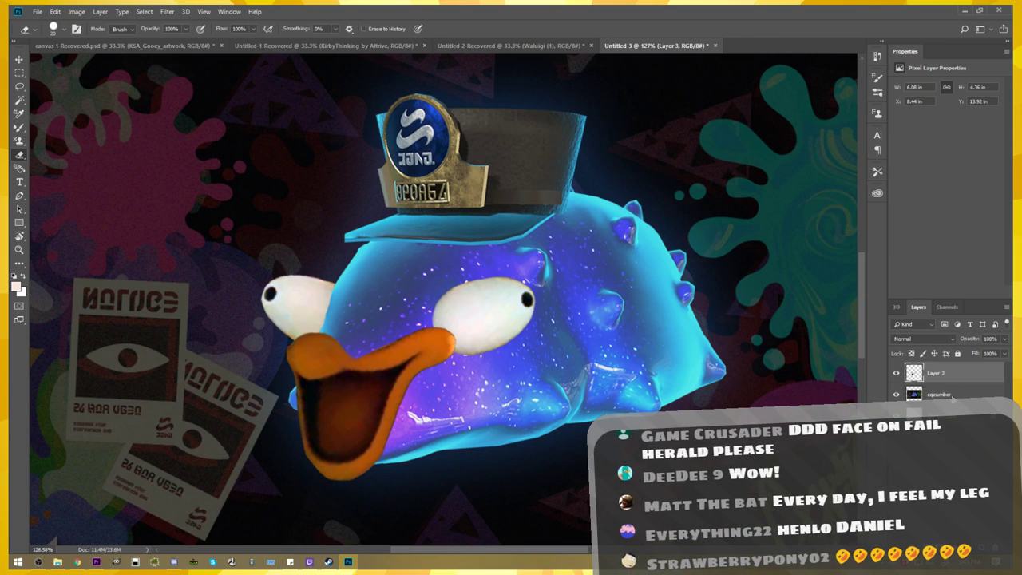
click(964, 376)
right_click(964, 376)
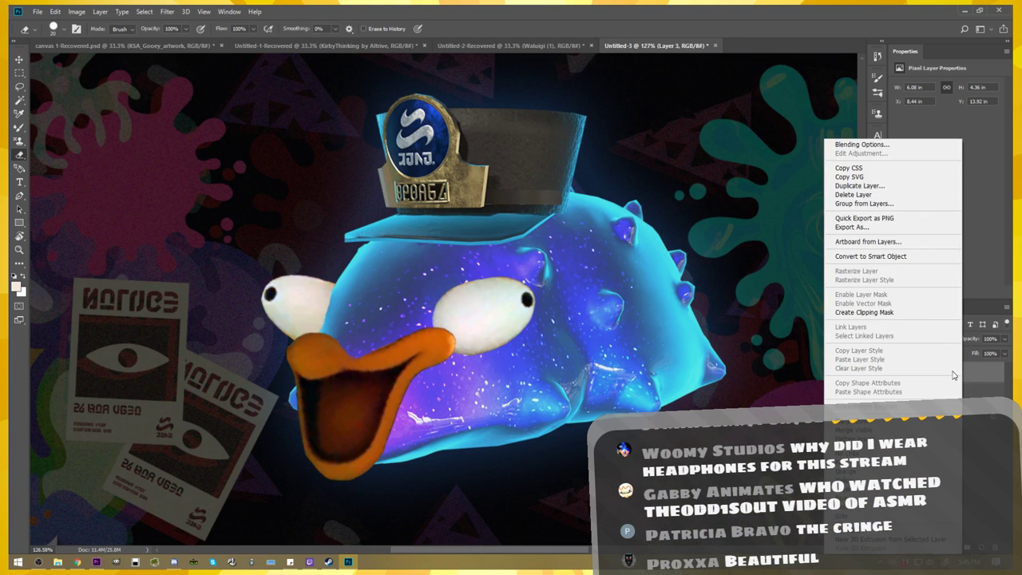
click(858, 429)
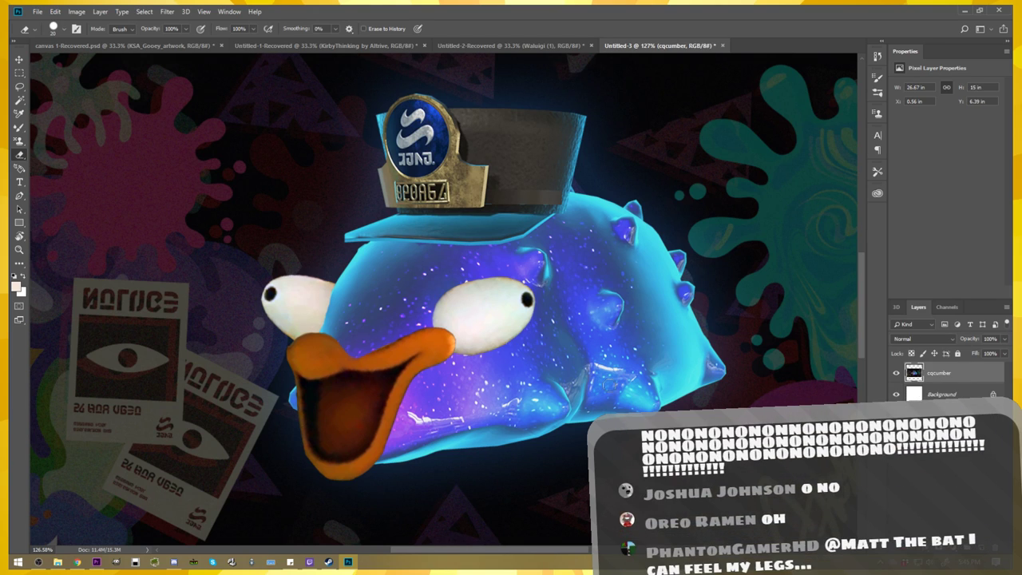
click(19, 254)
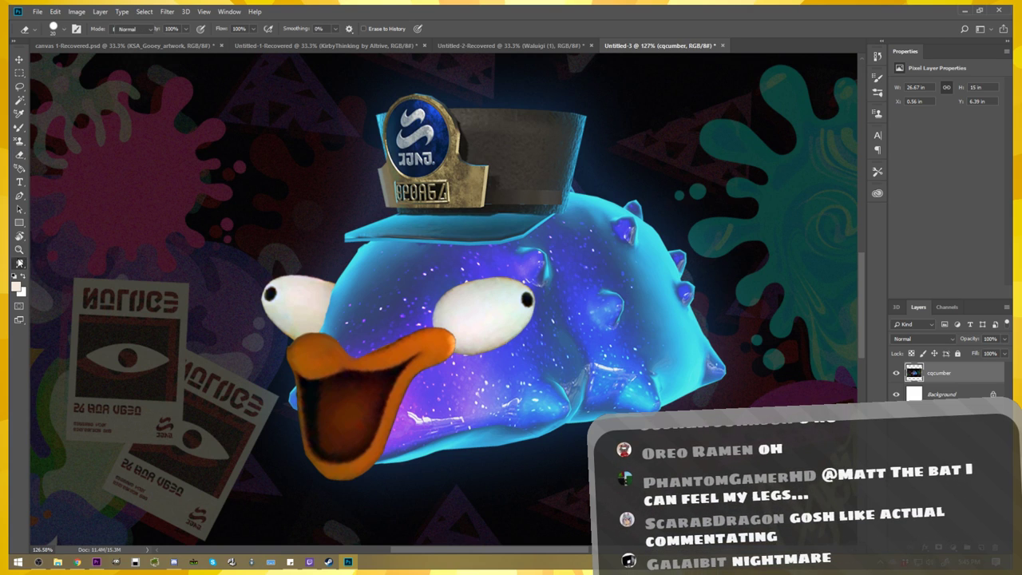
click(19, 273)
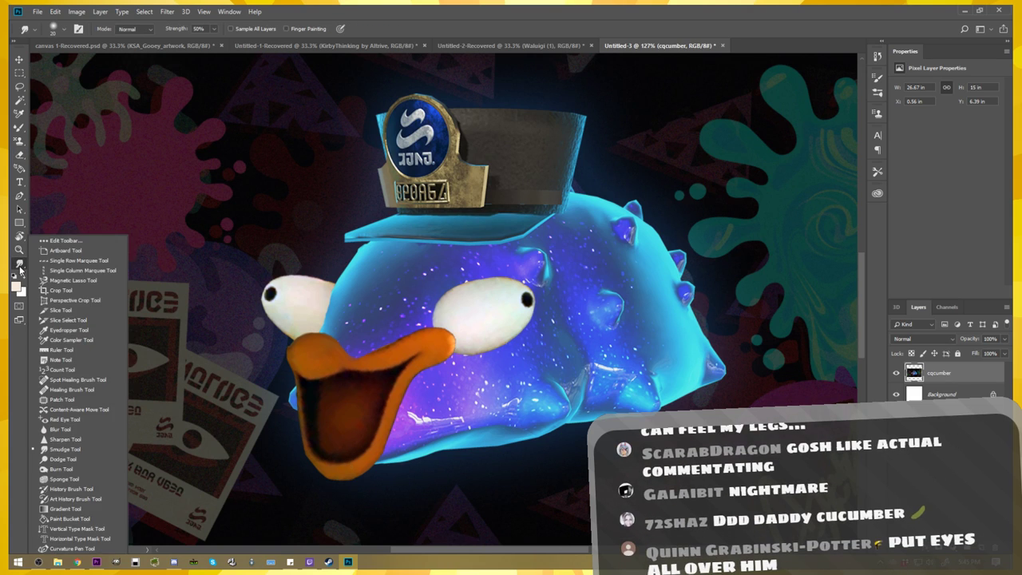
- Start a Magnetic Lasso outline at the beak's bottom edge and trace along the figure's underside
click(67, 284)
scroll(375, 475, up, 2)
scroll(379, 472, up, 2)
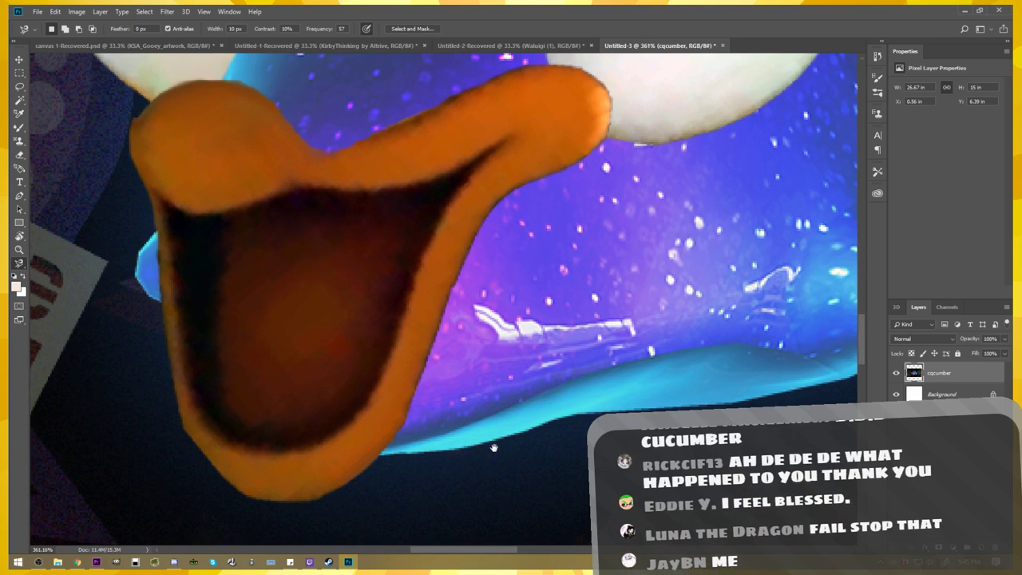
mouse_move(325, 513)
mouse_down()
mouse_move(293, 425)
mouse_move(276, 415)
mouse_up()
click(270, 404)
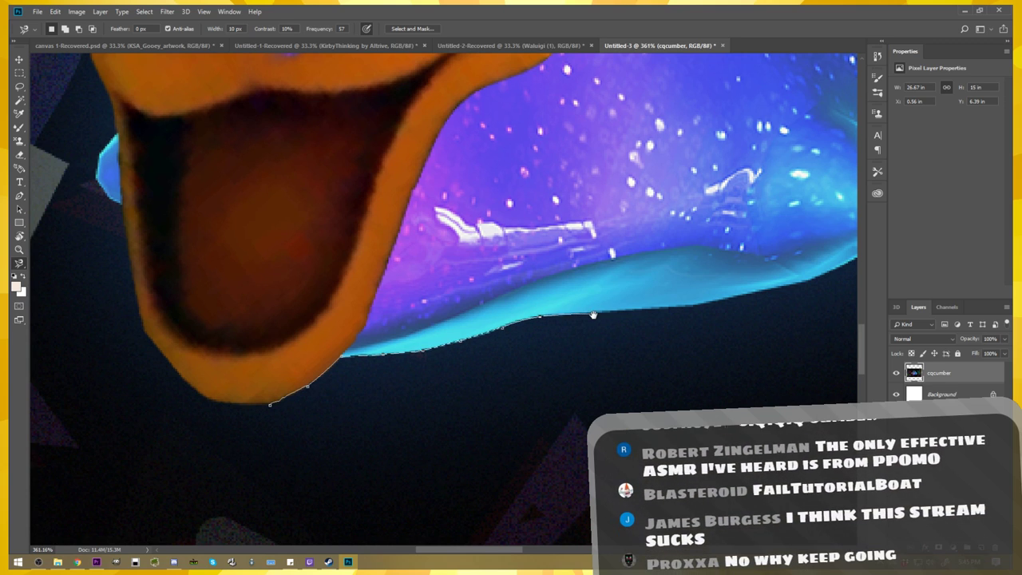
drag(581, 322, 298, 369)
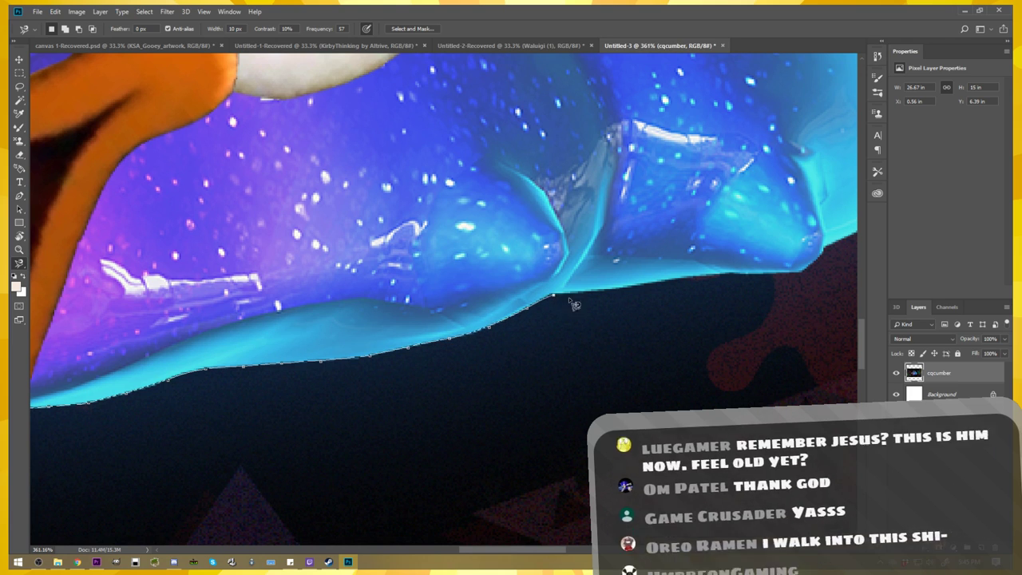
drag(631, 303, 264, 425)
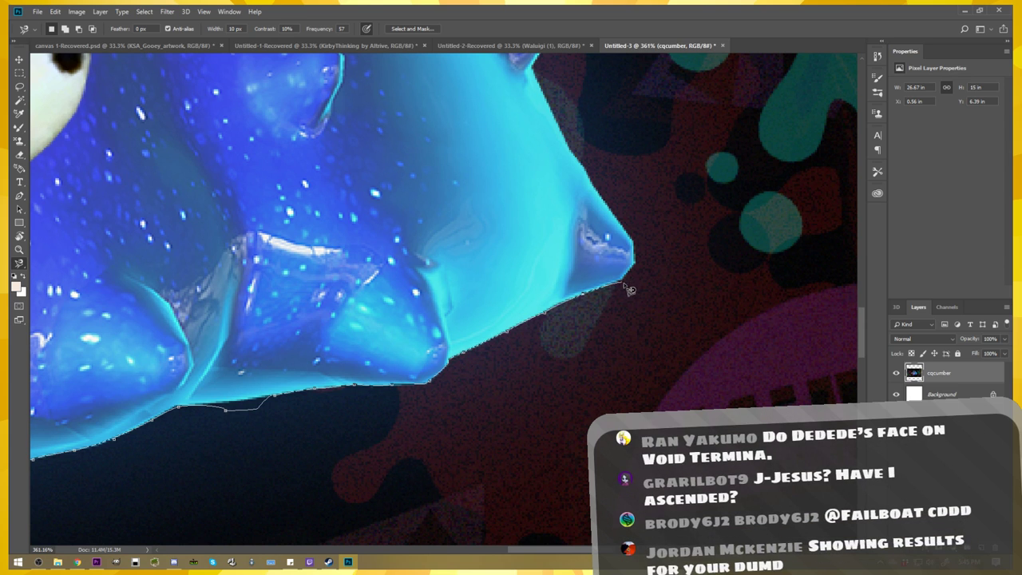
- Continue the lasso outline up the spiky back toward the hat and badge
drag(609, 292, 564, 450)
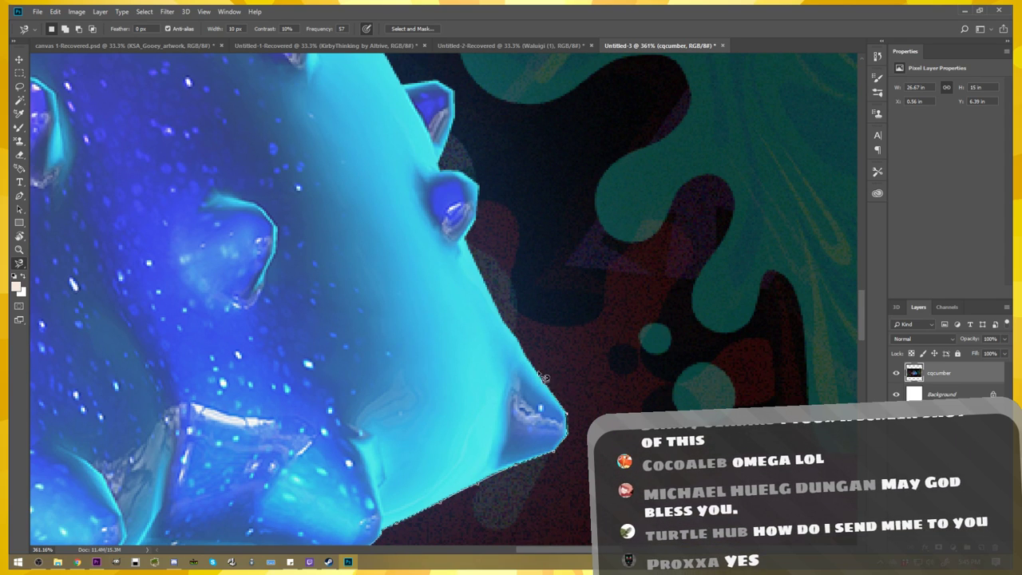
drag(520, 342, 572, 455)
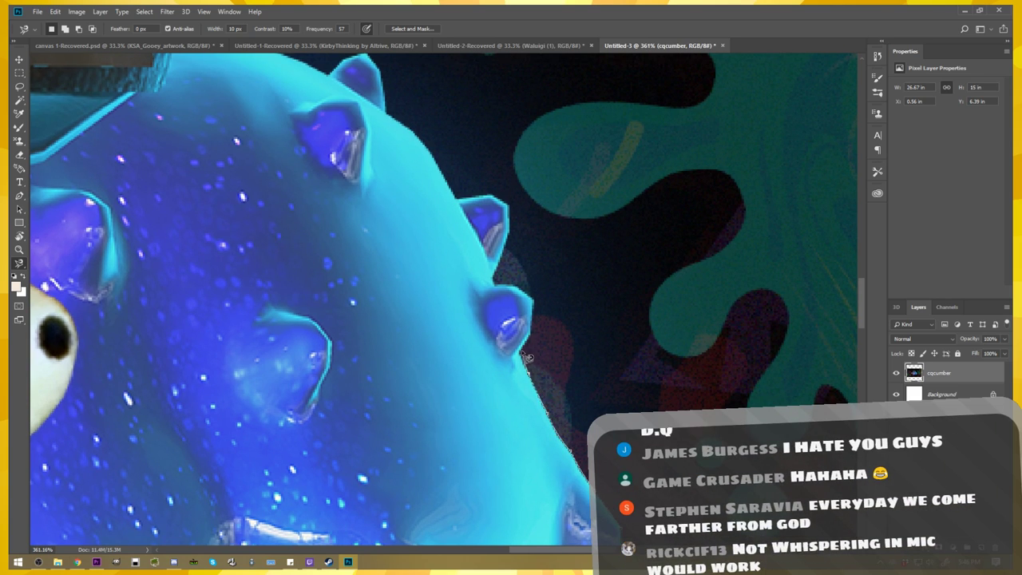
drag(521, 352, 525, 387)
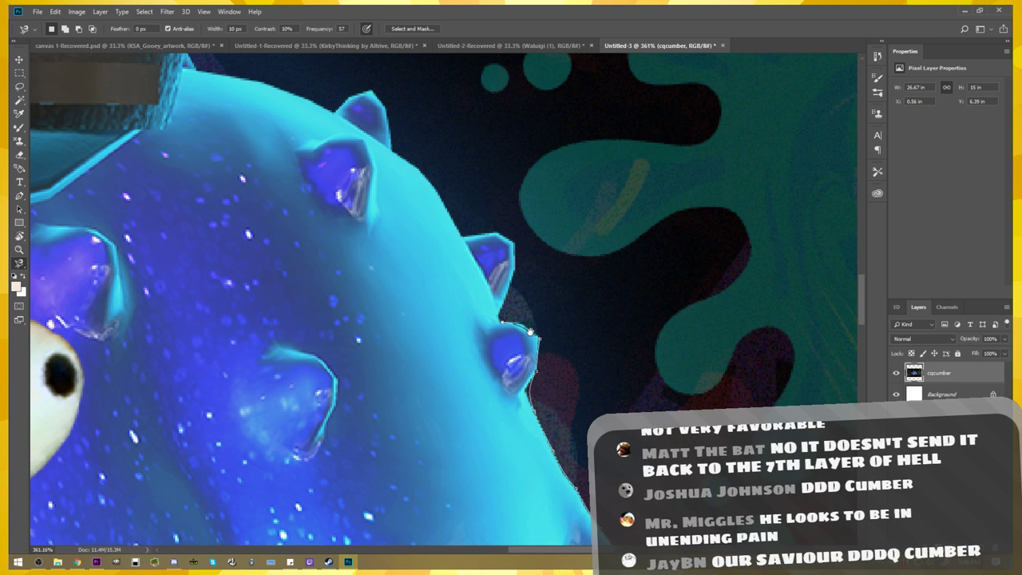
drag(508, 328, 509, 423)
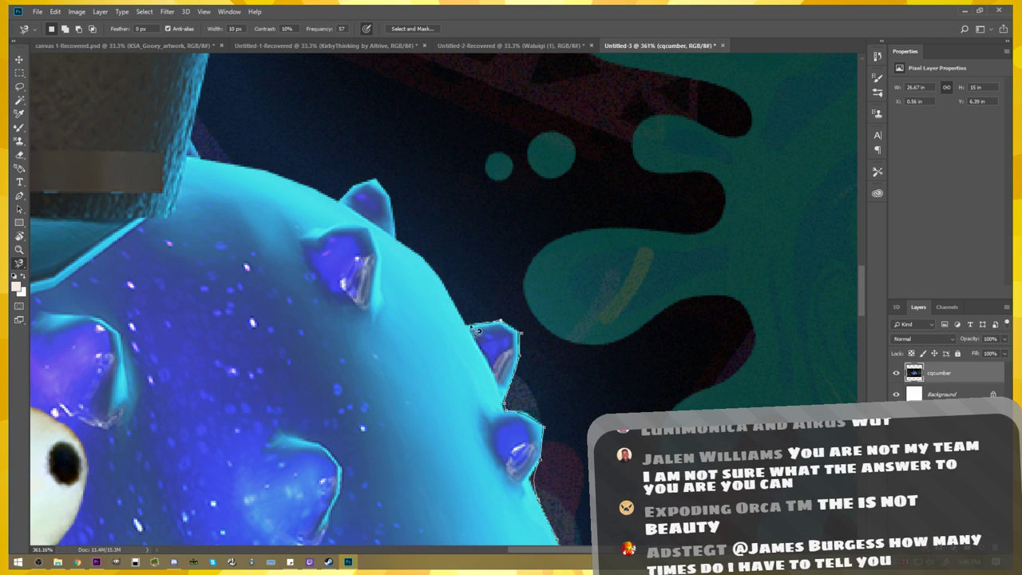
drag(476, 332, 539, 399)
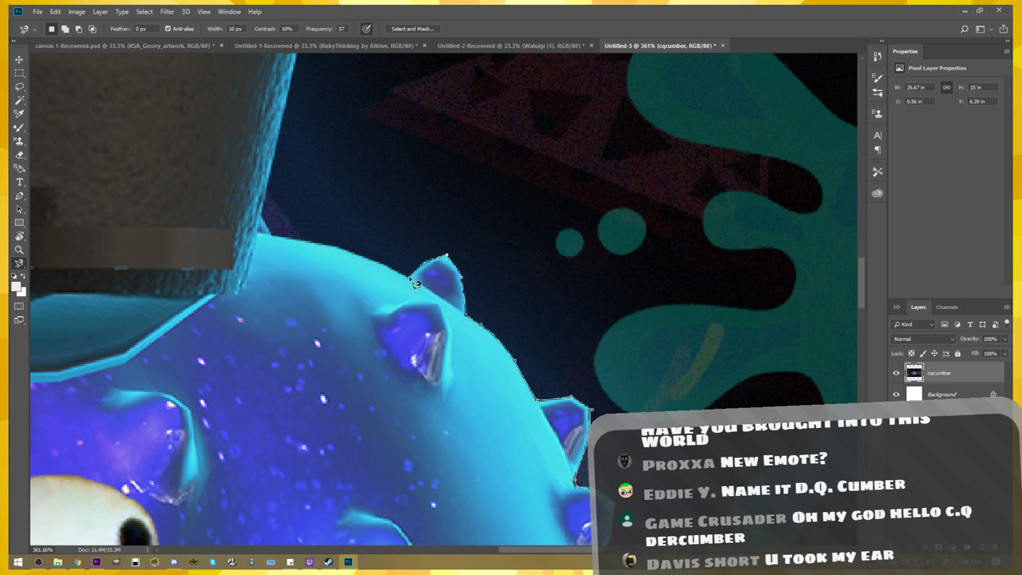
drag(416, 283, 623, 410)
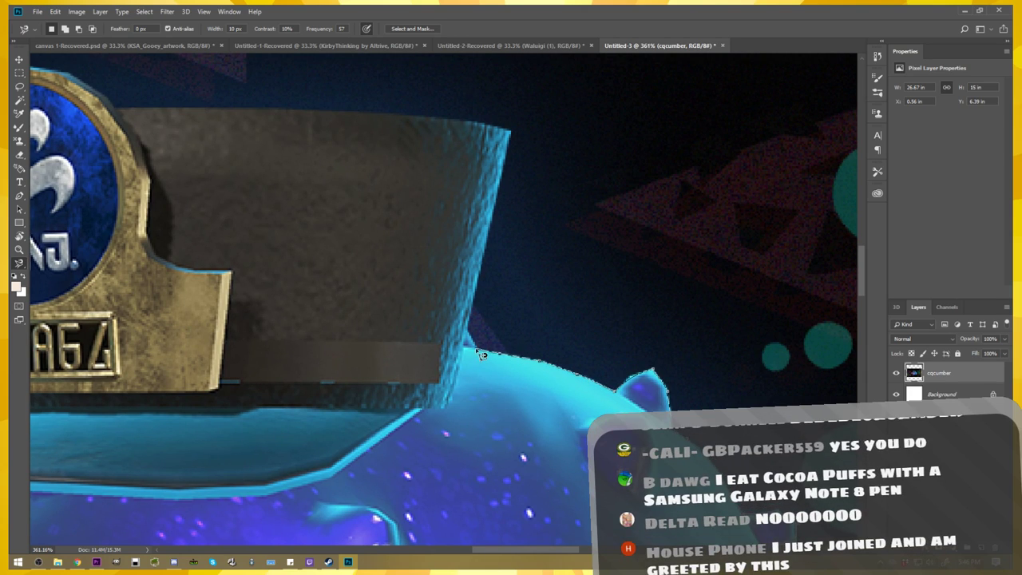
- Extend the lasso outline up the hat's right edge, around the badge rim, and along the brim
mouse_move(472, 334)
mouse_down()
mouse_move(517, 141)
mouse_move(733, 249)
mouse_move(652, 229)
mouse_move(513, 216)
mouse_move(336, 221)
mouse_move(654, 287)
mouse_move(738, 317)
mouse_move(647, 275)
mouse_move(607, 288)
mouse_move(563, 336)
mouse_move(545, 411)
mouse_up()
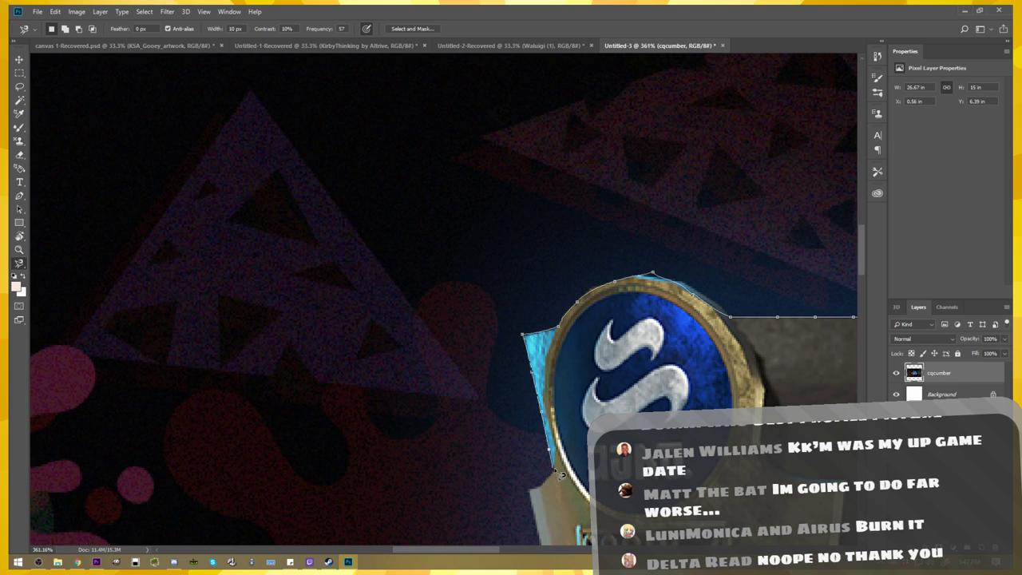
drag(554, 469, 554, 312)
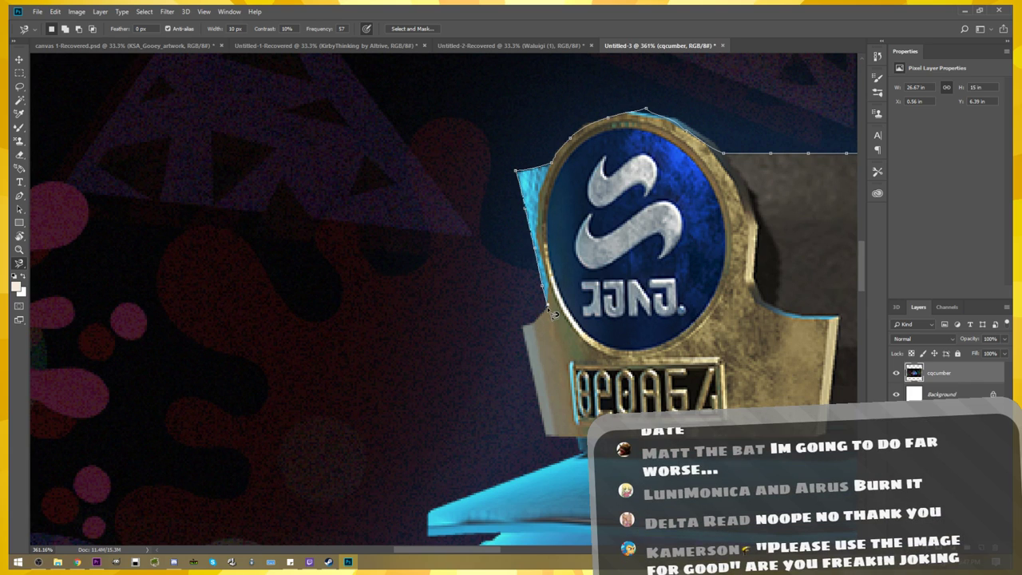
mouse_move(555, 312)
mouse_down()
mouse_move(536, 331)
mouse_move(548, 420)
mouse_move(553, 443)
mouse_move(584, 457)
mouse_up()
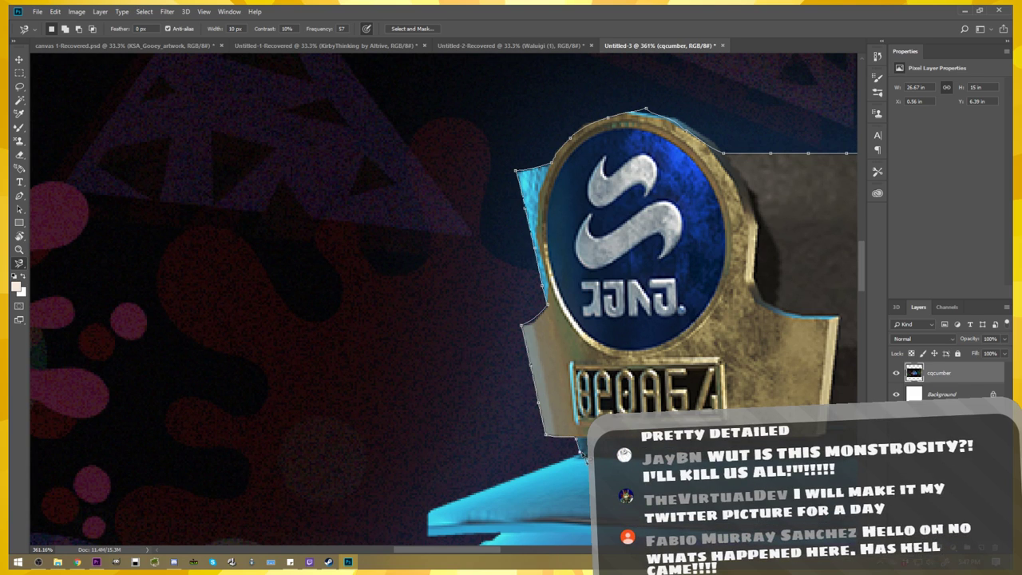
scroll(584, 458, down, 3)
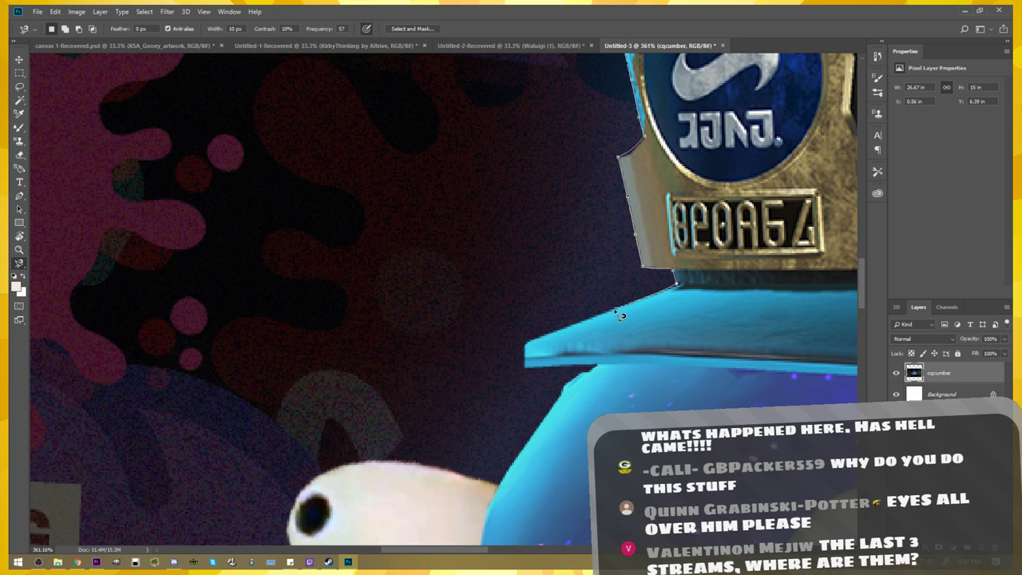
mouse_move(583, 331)
mouse_down()
mouse_move(547, 339)
mouse_move(531, 363)
mouse_up()
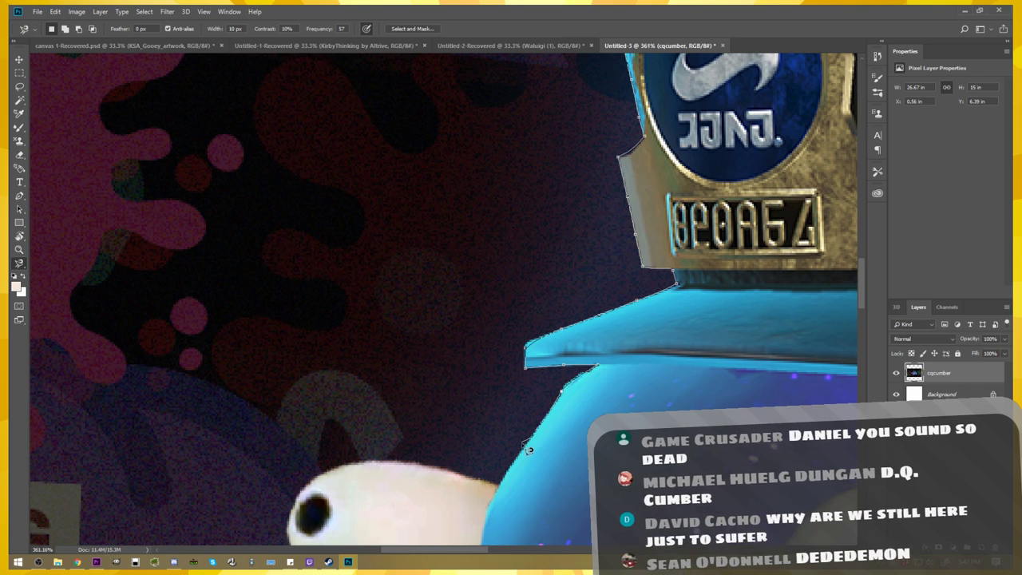
- Trace the Magnetic Lasso around Dedede's white eye and down the orange beak, then close the selection
mouse_move(505, 493)
mouse_down()
mouse_move(709, 253)
mouse_move(595, 166)
mouse_up()
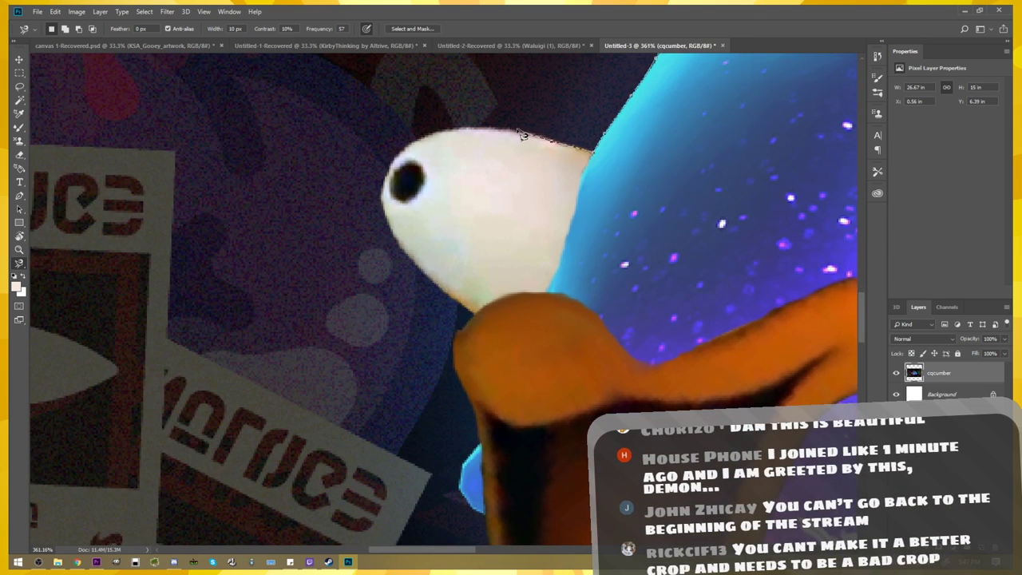
drag(400, 162, 388, 213)
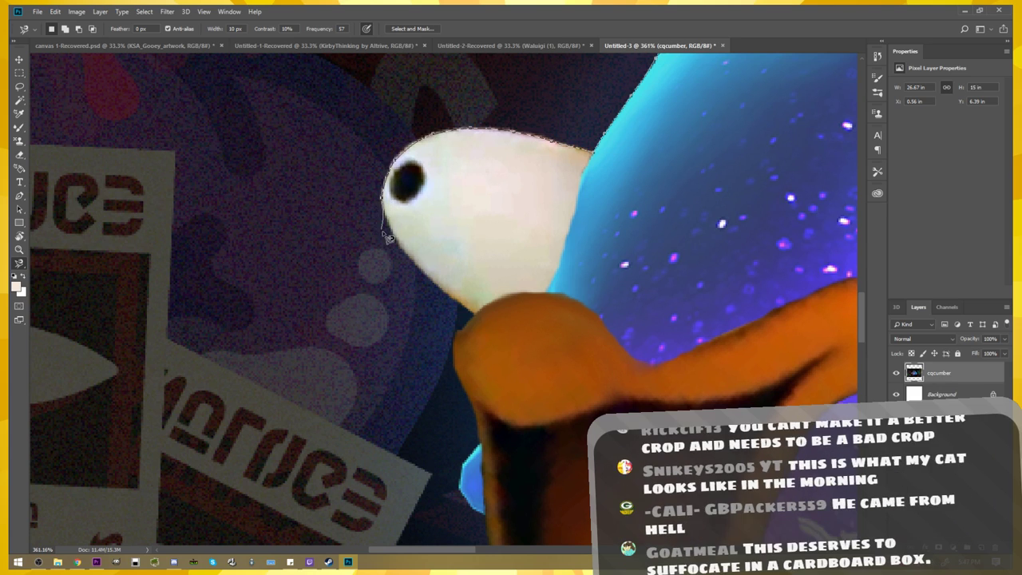
mouse_move(388, 212)
mouse_down()
mouse_move(425, 285)
mouse_move(477, 322)
mouse_up()
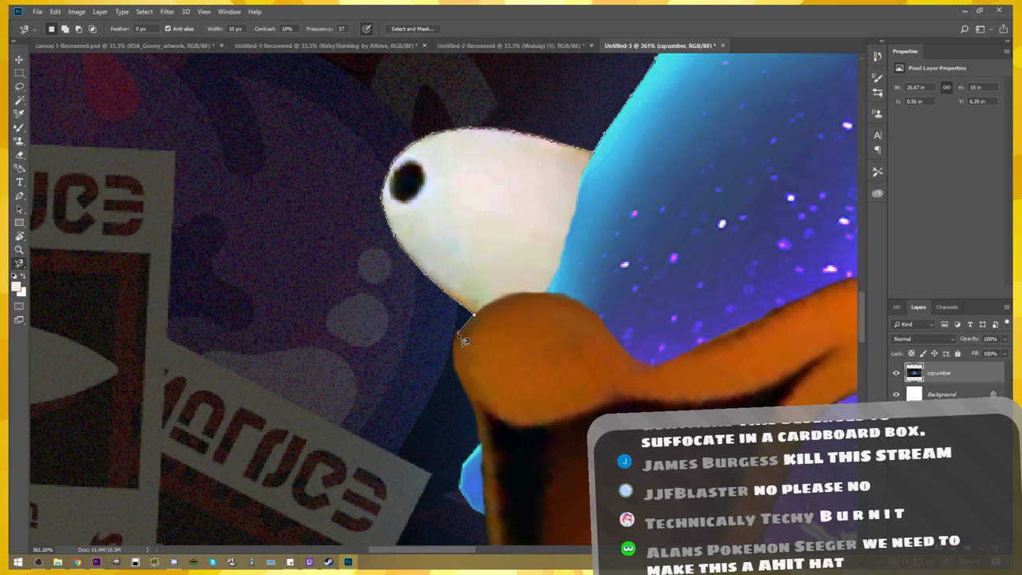
drag(462, 350, 483, 425)
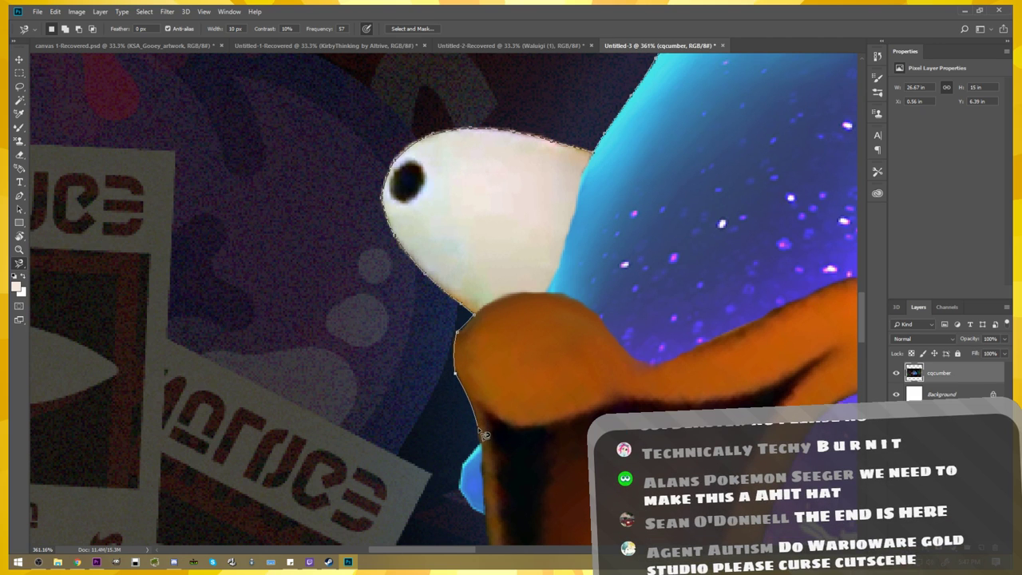
scroll(483, 434, down, 5)
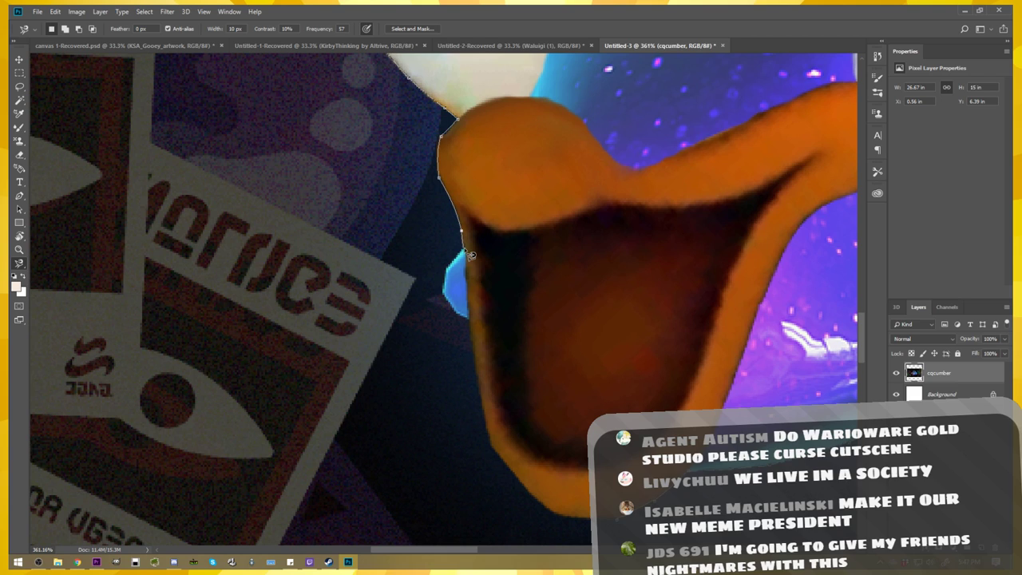
mouse_move(462, 254)
mouse_down()
mouse_move(450, 304)
mouse_move(478, 366)
mouse_move(483, 423)
mouse_move(506, 475)
mouse_move(555, 515)
mouse_up()
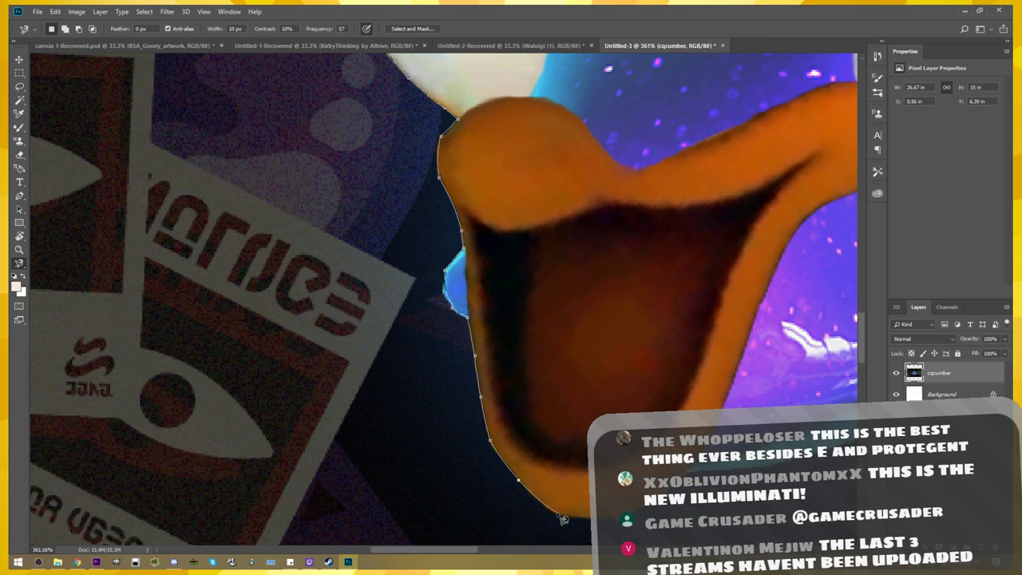
key(Return)
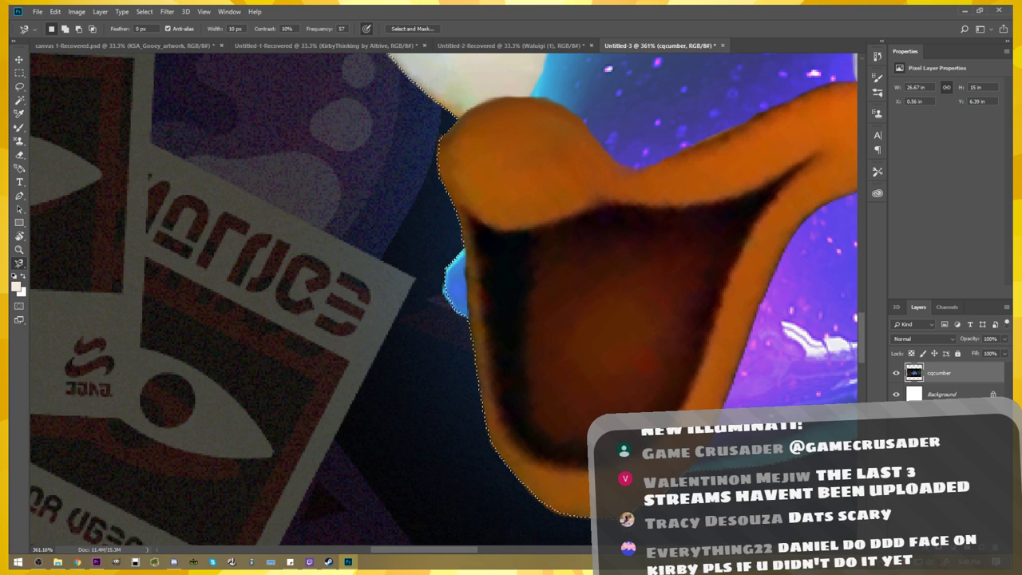
- Add three corner points below the body's lower edge, then cancel that extra outline
mouse_move(846, 299)
mouse_down()
mouse_move(690, 255)
mouse_move(526, 320)
mouse_up()
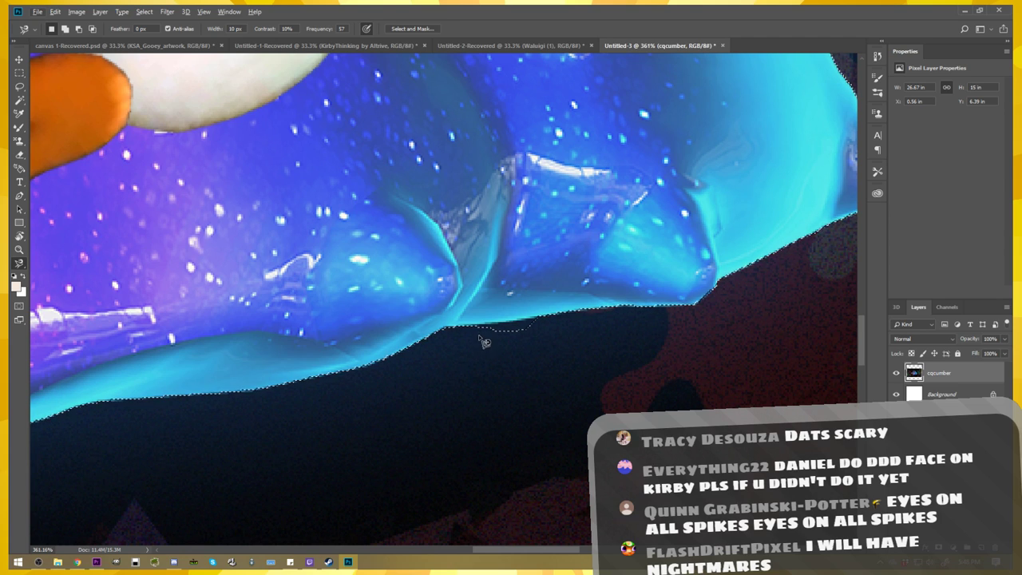
click(547, 318)
click(547, 345)
click(455, 356)
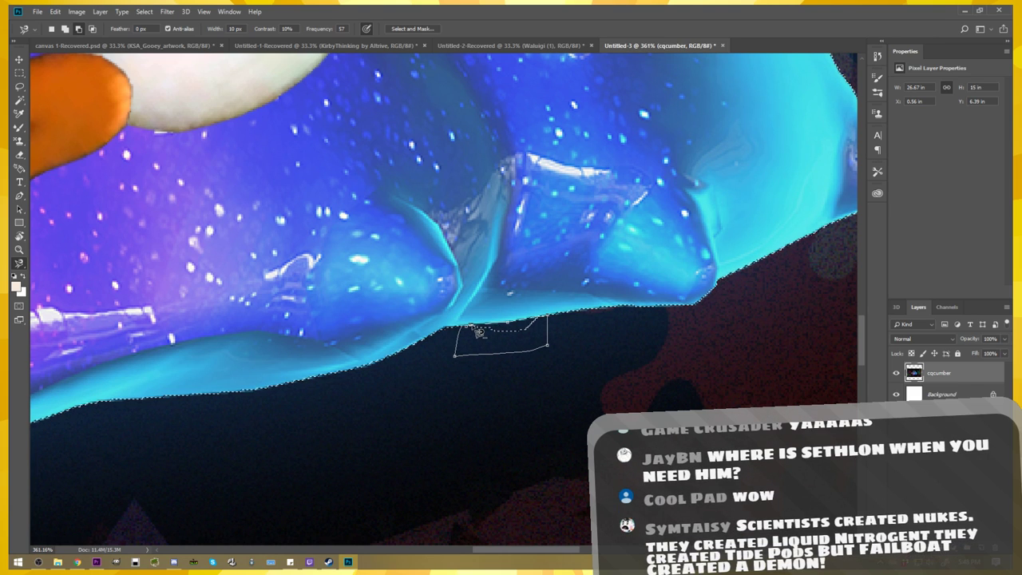
key(Escape)
- Pan and zoom over the spiky body side, the area above it and the hat badge
scroll(563, 319, up, 1)
drag(563, 319, 469, 322)
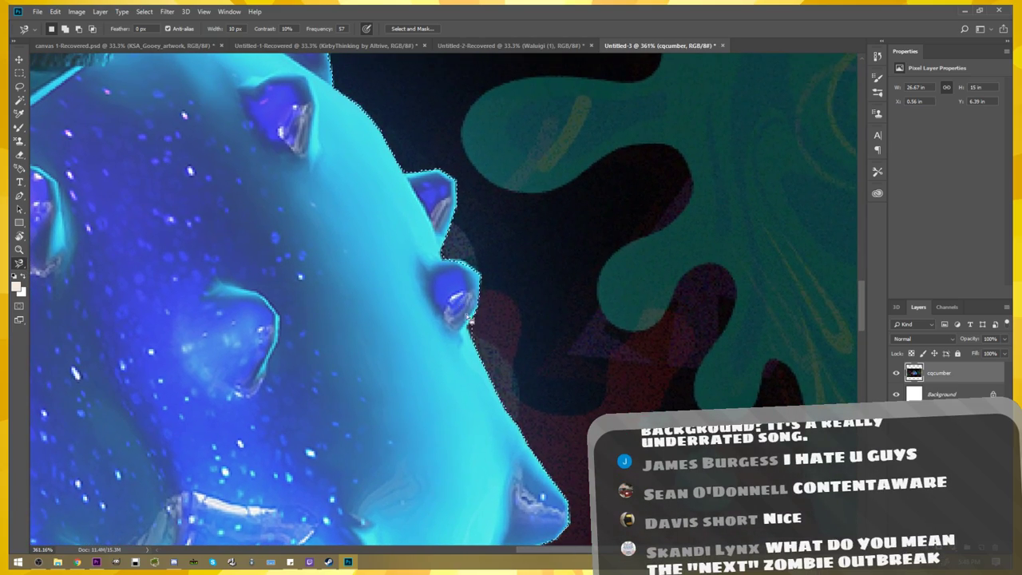
scroll(469, 322, up, 3)
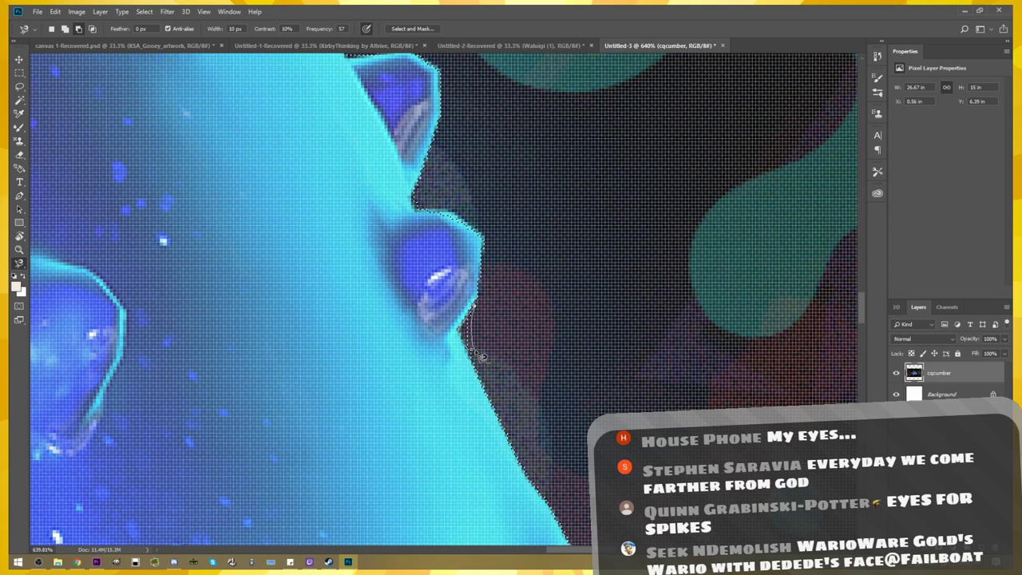
scroll(477, 352, down, 2)
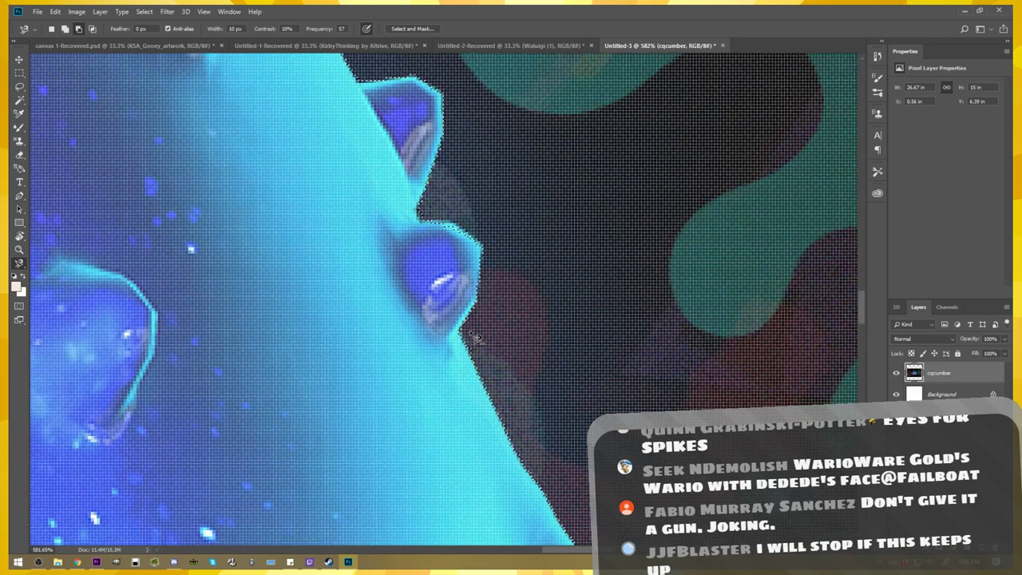
scroll(471, 351, down, 2)
mouse_move(436, 192)
mouse_down()
mouse_move(415, 394)
mouse_move(498, 481)
mouse_up()
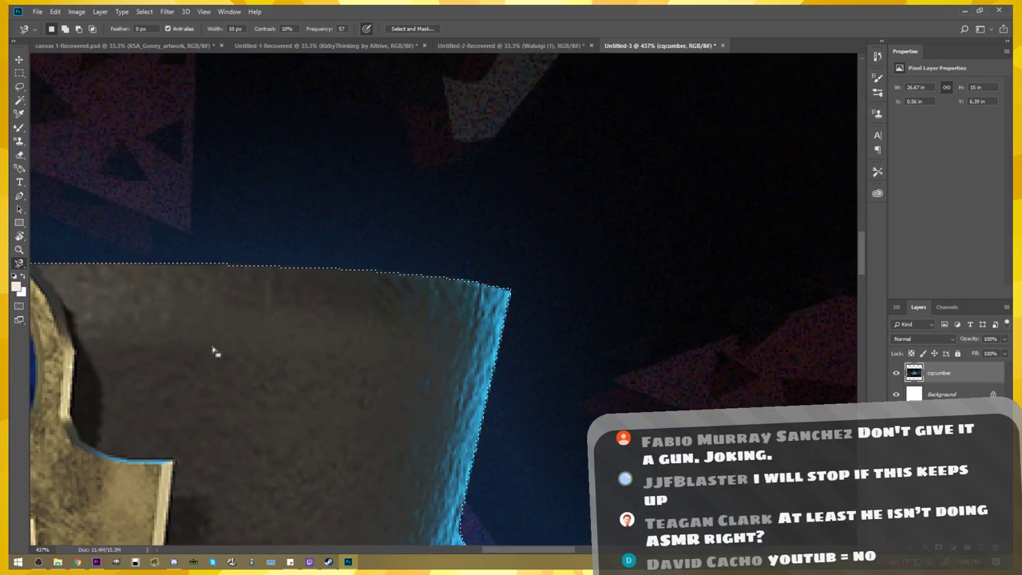
drag(223, 354, 621, 359)
scroll(557, 328, up, 2)
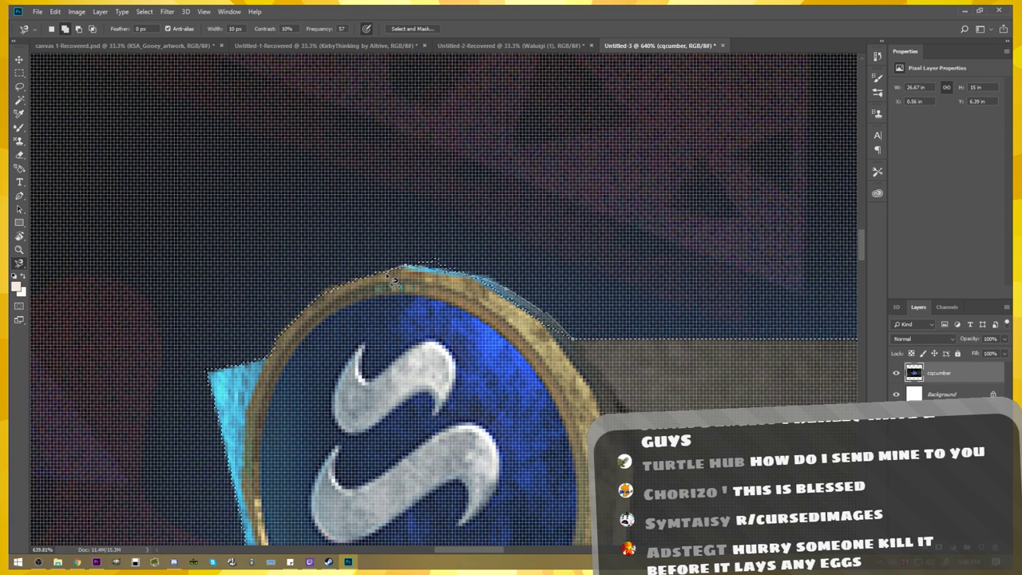
scroll(584, 345, down, 2)
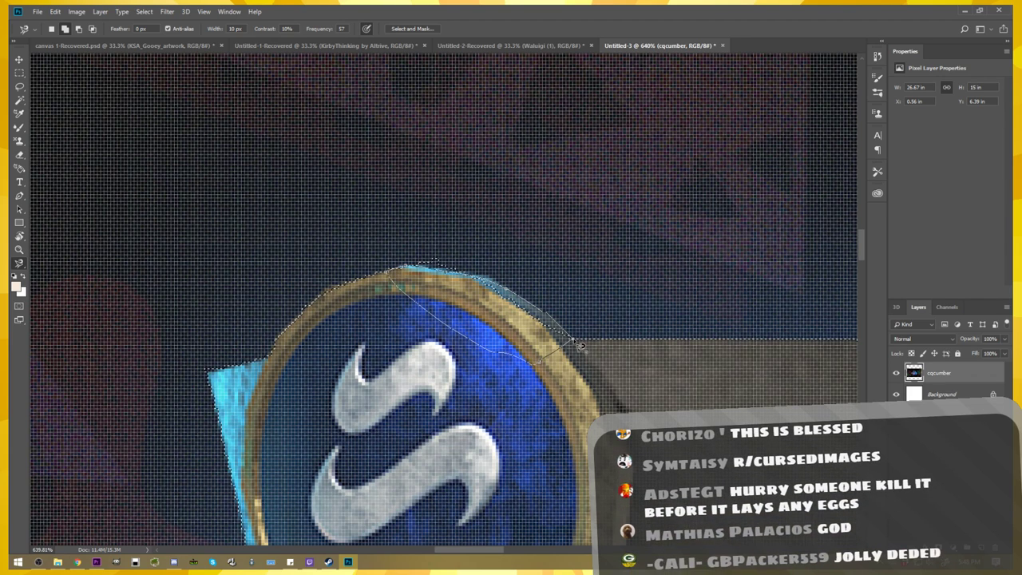
- Cancel the unfinished Magnetic Lasso trace at the hat badge
scroll(583, 351, down, 2)
scroll(581, 361, down, 1)
scroll(578, 358, up, 2)
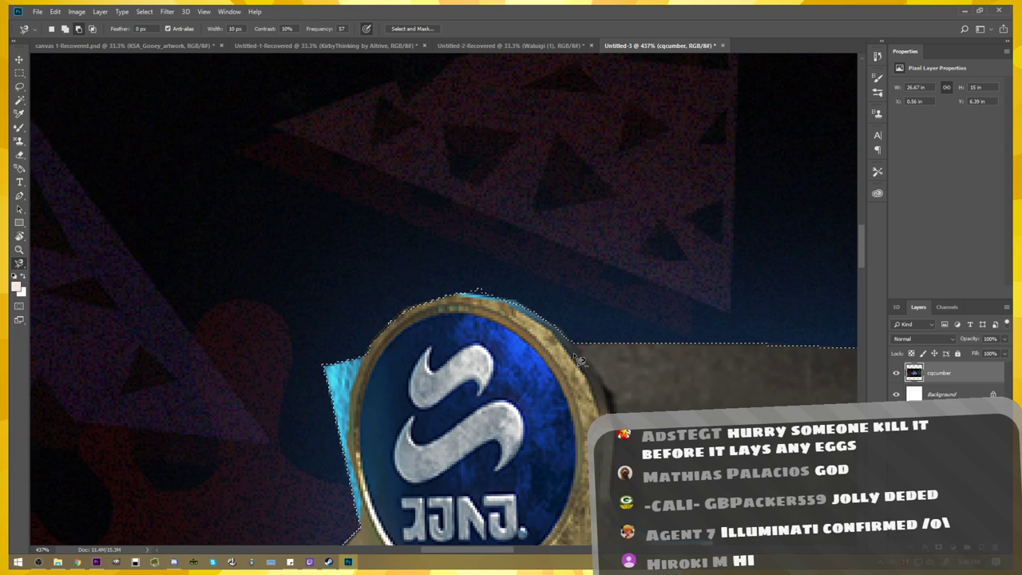
scroll(571, 353, up, 1)
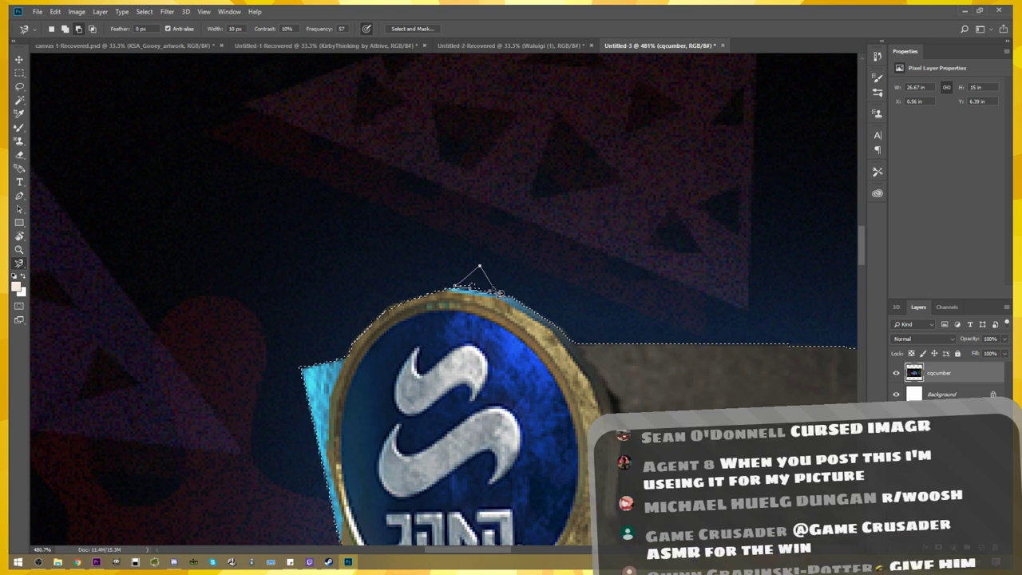
key(Escape)
scroll(479, 376, down, 2)
scroll(479, 375, down, 1)
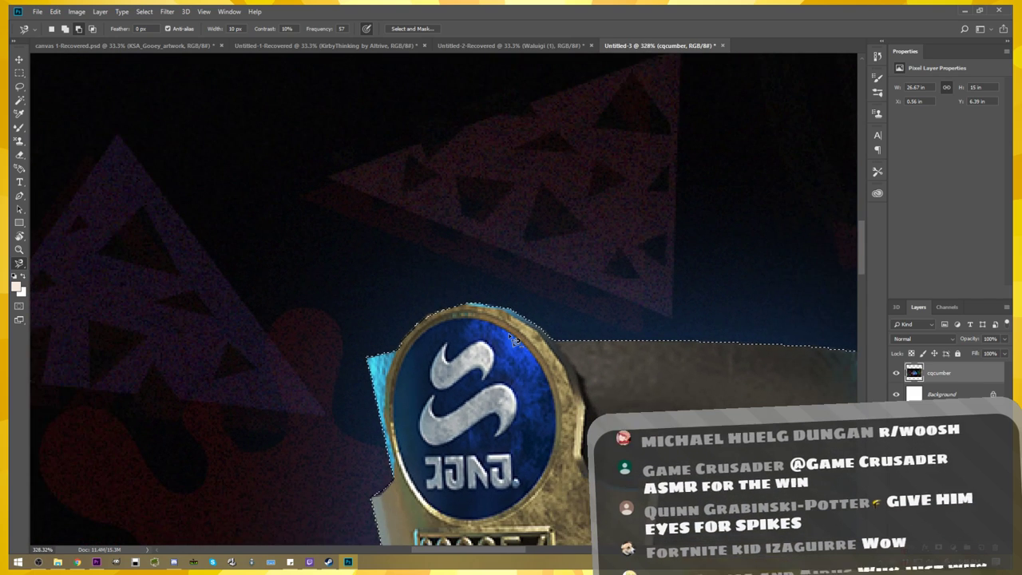
- Retrace the hat brim's pointed tip with the Magnetic Lasso, double-click to close, then zoom out
drag(409, 467, 554, 68)
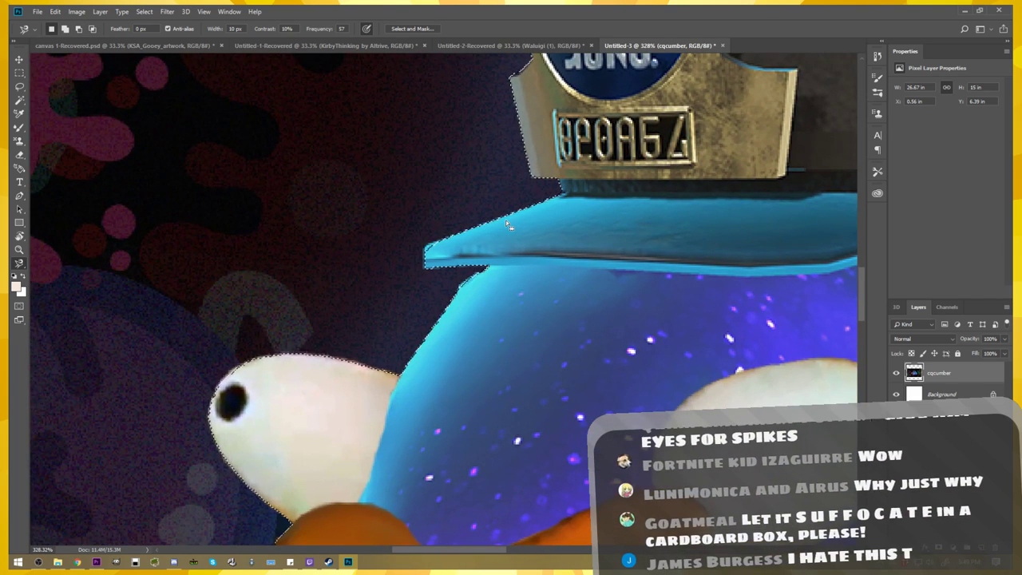
scroll(427, 250, up, 2)
scroll(432, 254, up, 1)
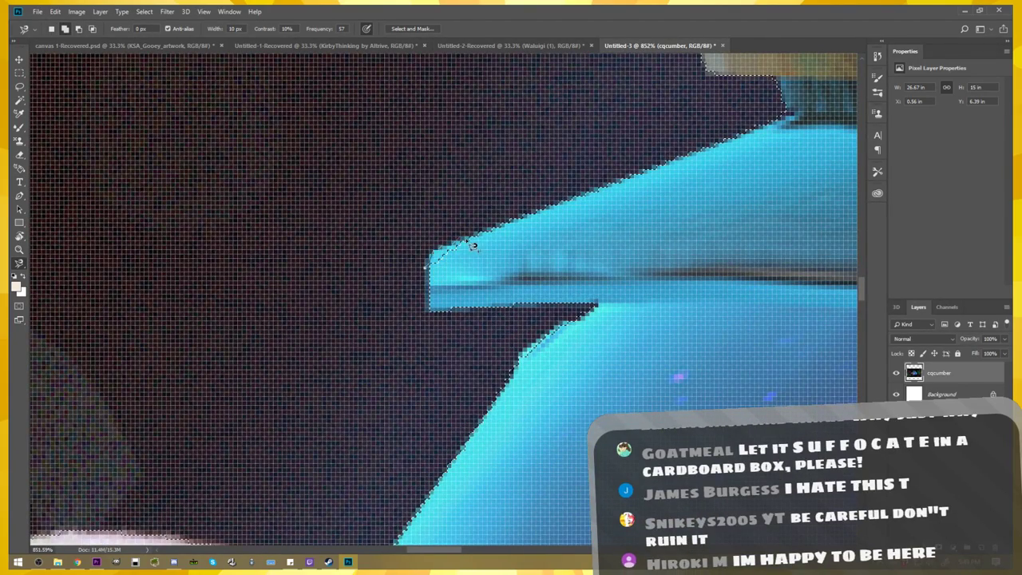
click(491, 230)
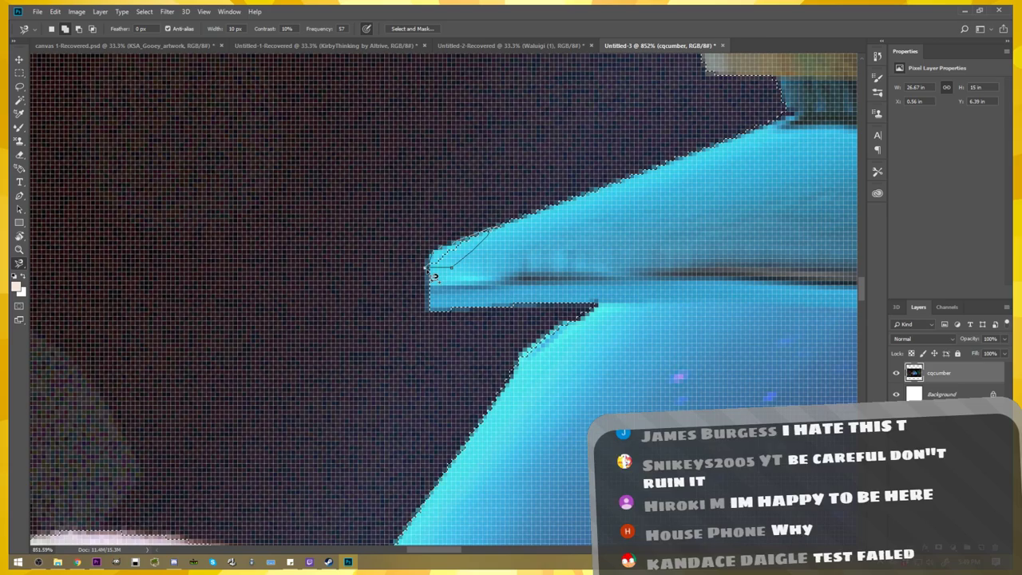
double_click(443, 295)
scroll(448, 299, down, 2)
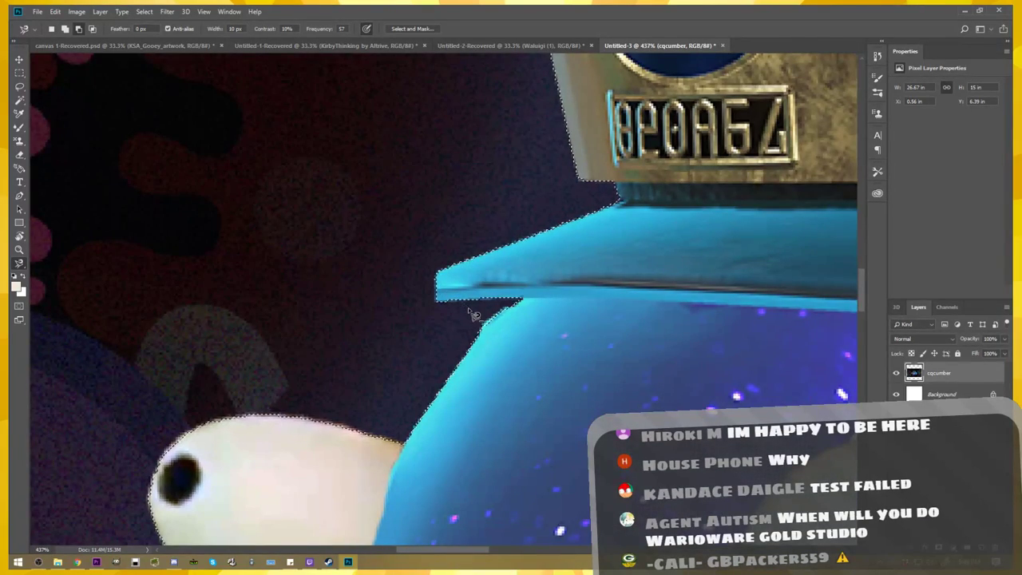
scroll(472, 313, down, 1)
scroll(474, 314, down, 1)
scroll(475, 313, down, 2)
scroll(474, 314, down, 2)
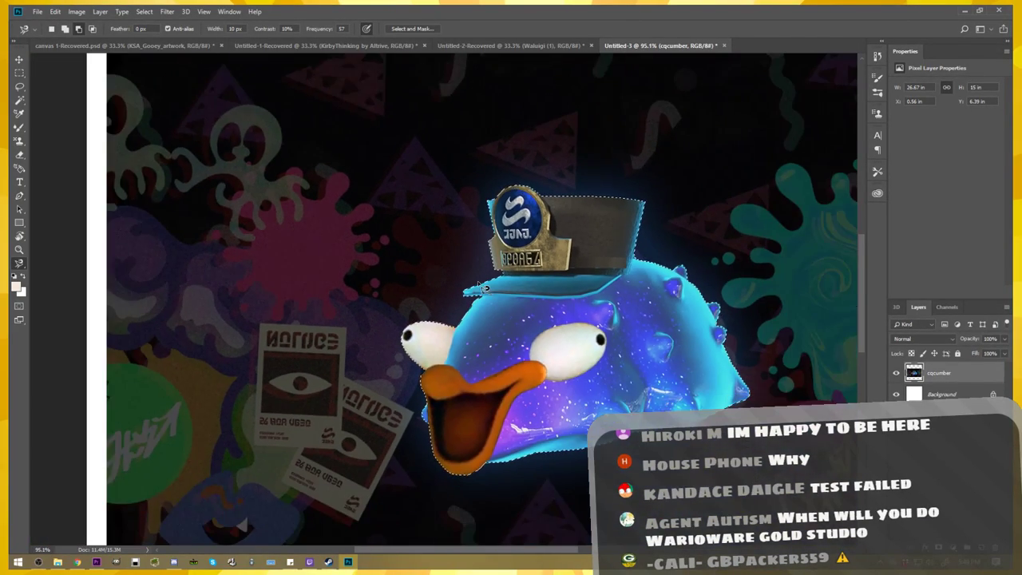
- Invert the selection with Select > Inverse and delete the background around the character
drag(565, 361, 528, 331)
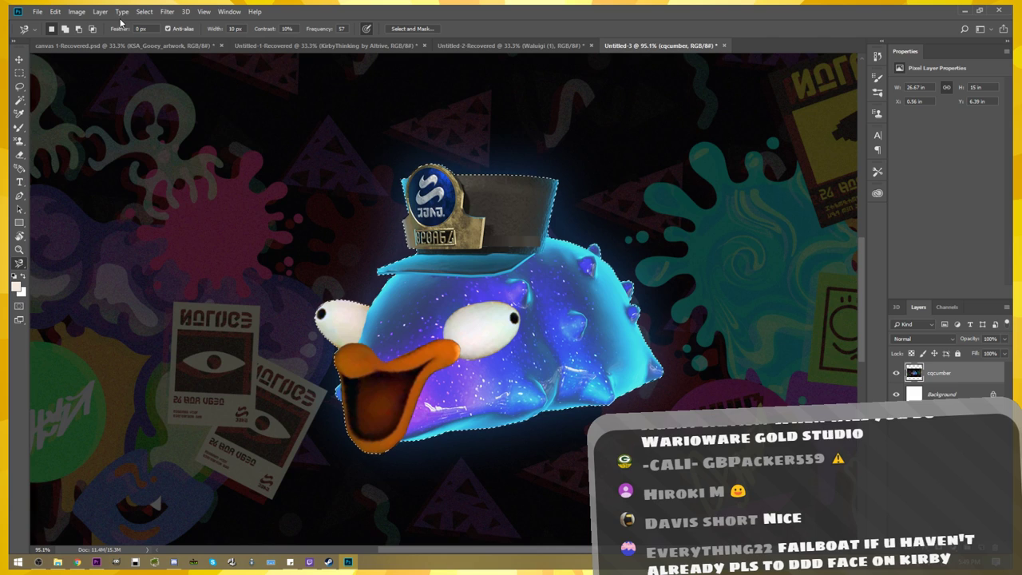
click(144, 11)
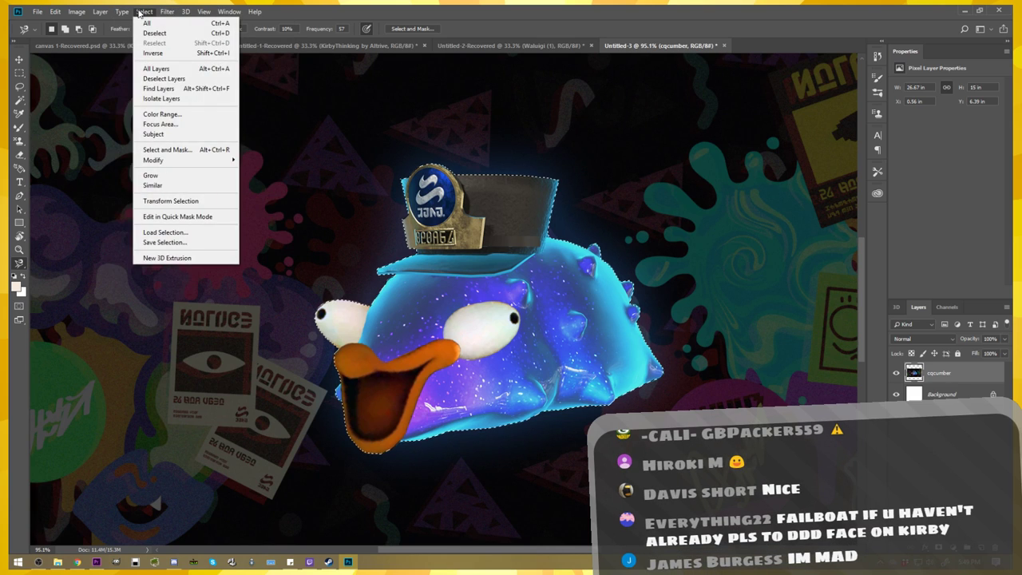
click(159, 53)
key(Delete)
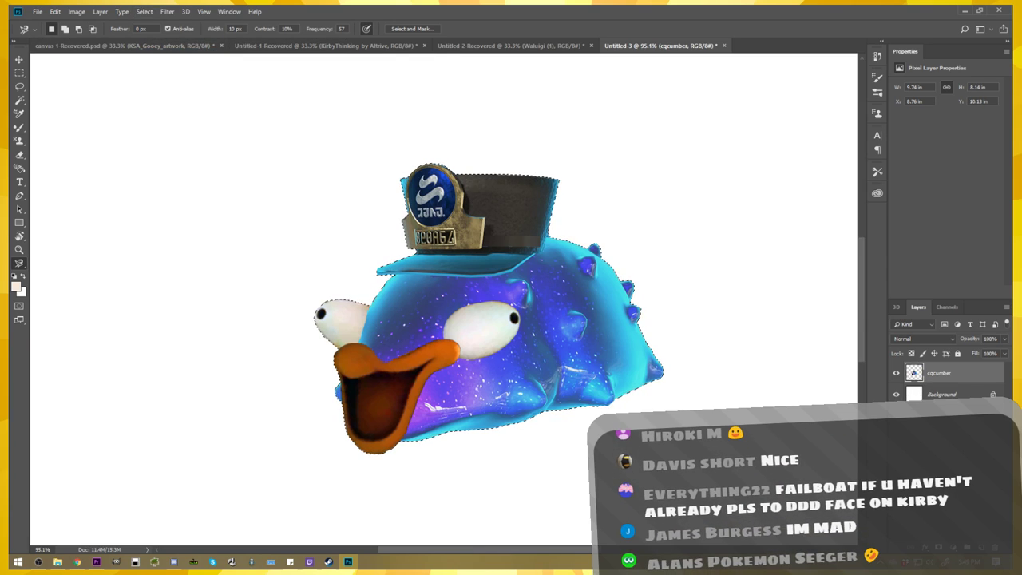
- Convert the Background into an editable layer and hide the white background layer
click(994, 393)
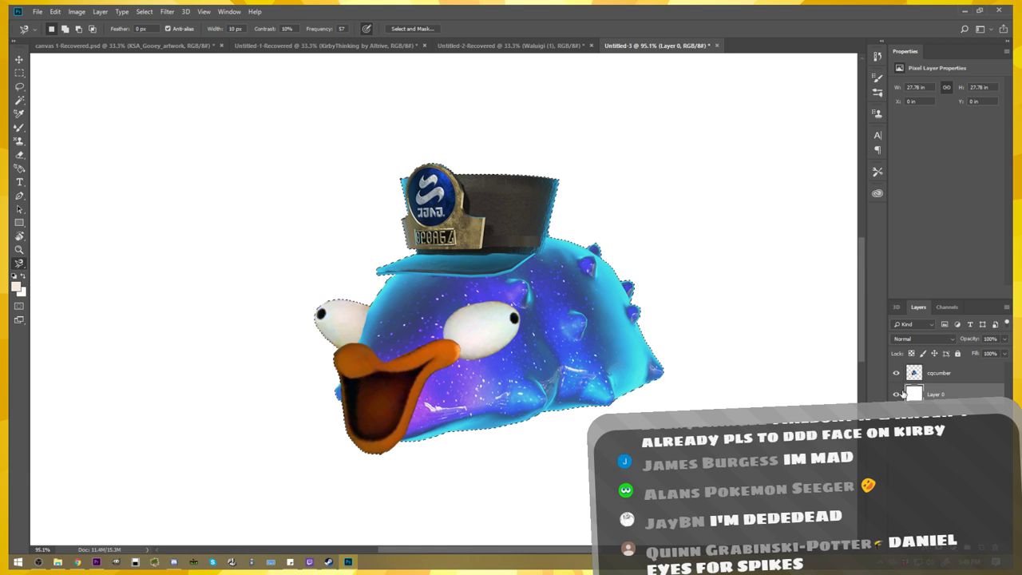
click(896, 394)
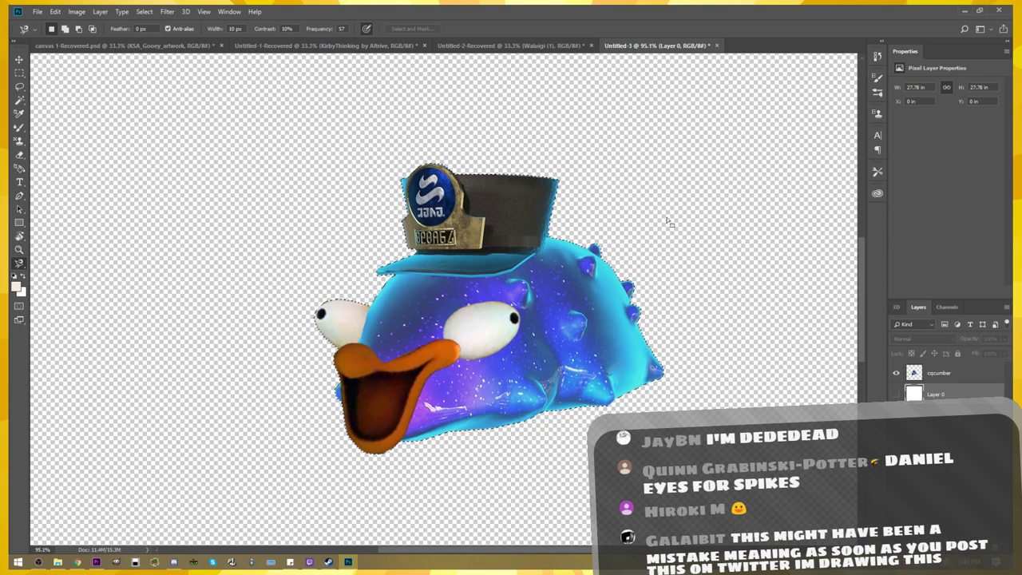
key(Return)
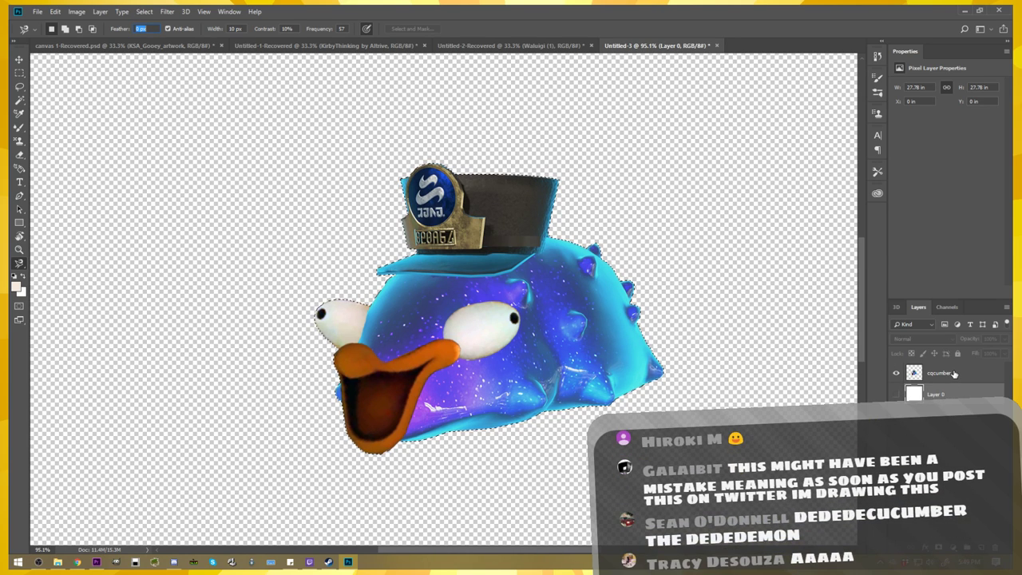
- Make the cqcumber layer active and clear the selection with Select > Deselect
click(949, 374)
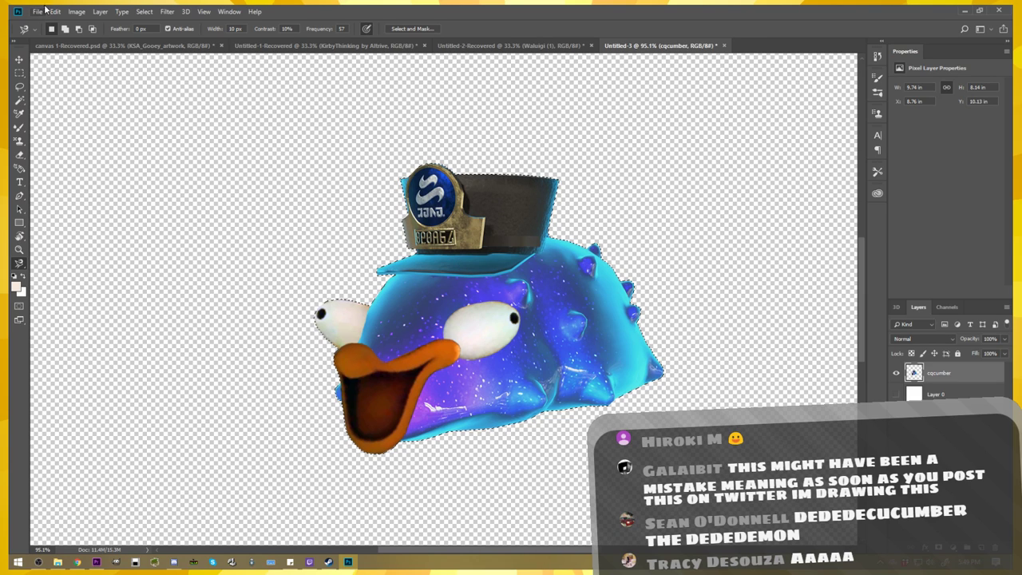
click(144, 11)
click(154, 33)
scroll(485, 242, down, 5)
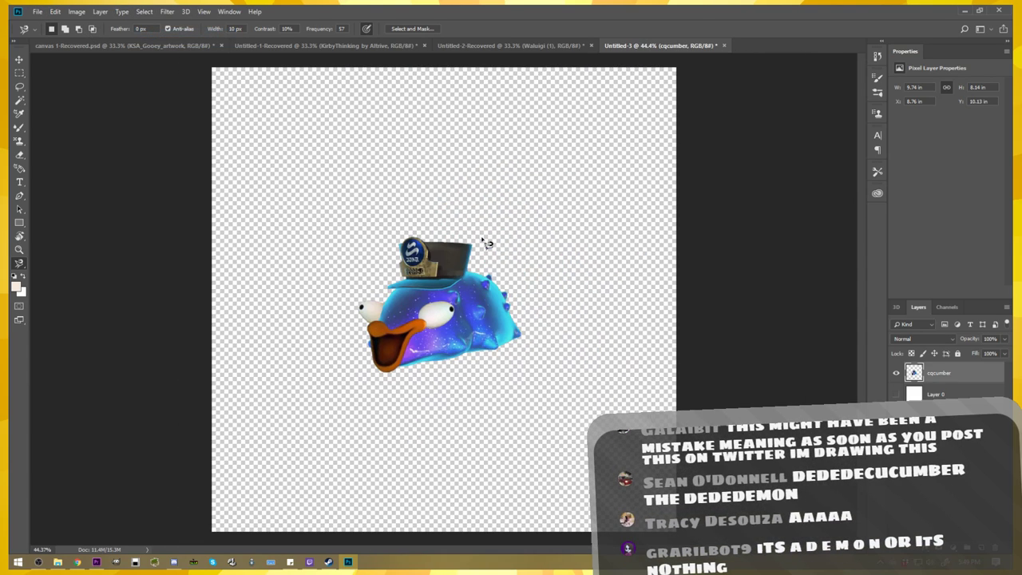
- Glance at the Waluigi document, return to the cucumber document, and switch to the Move tool
click(559, 46)
click(683, 50)
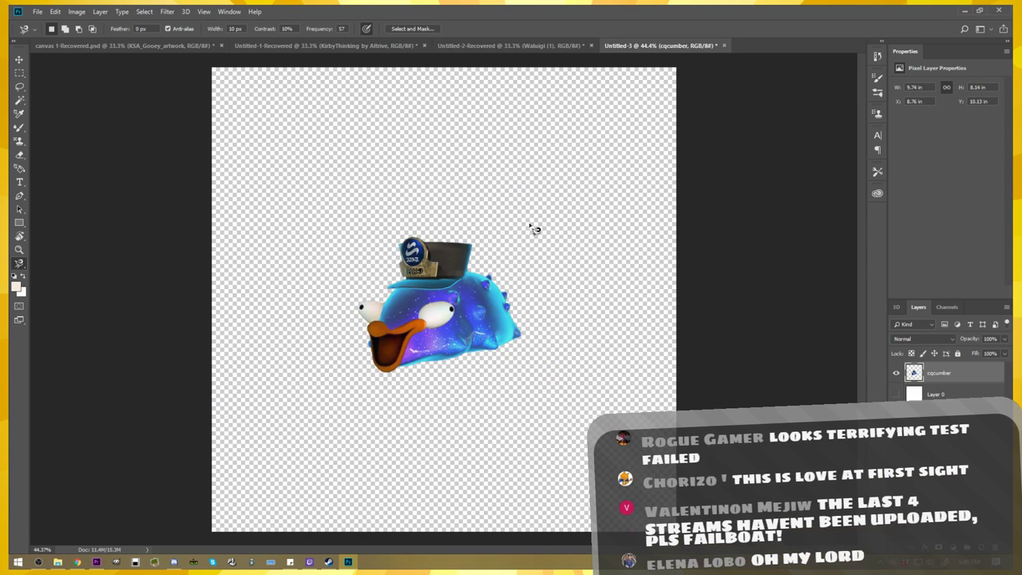
scroll(437, 292, up, 3)
scroll(438, 291, up, 3)
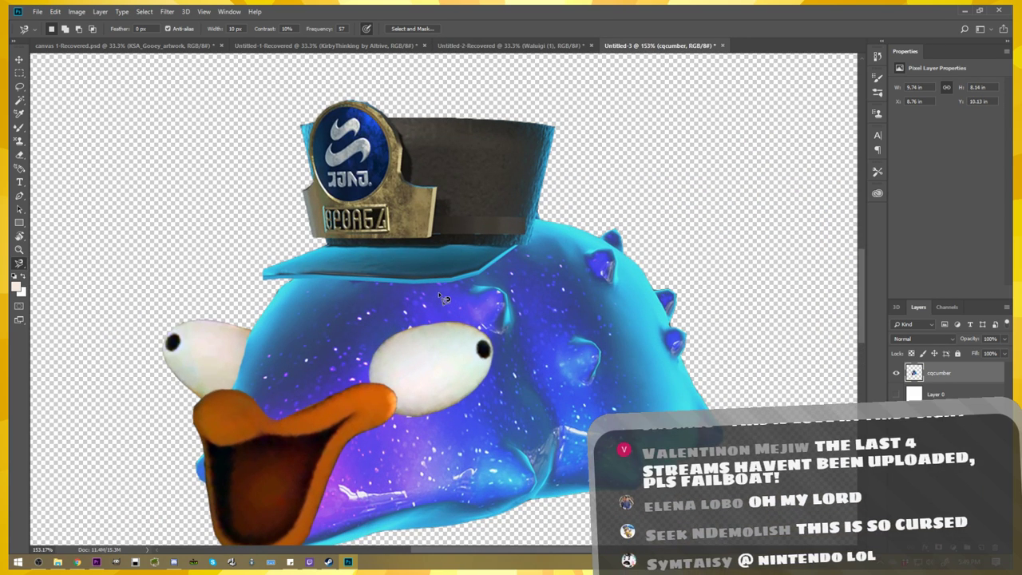
scroll(438, 292, down, 3)
scroll(438, 292, up, 2)
key(v)
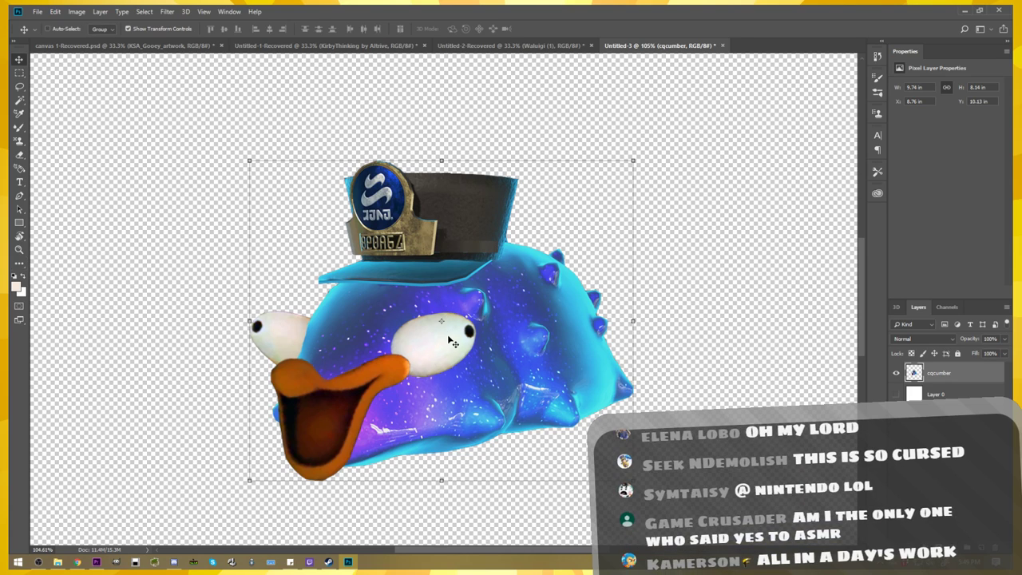
scroll(450, 339, down, 3)
scroll(450, 339, down, 1)
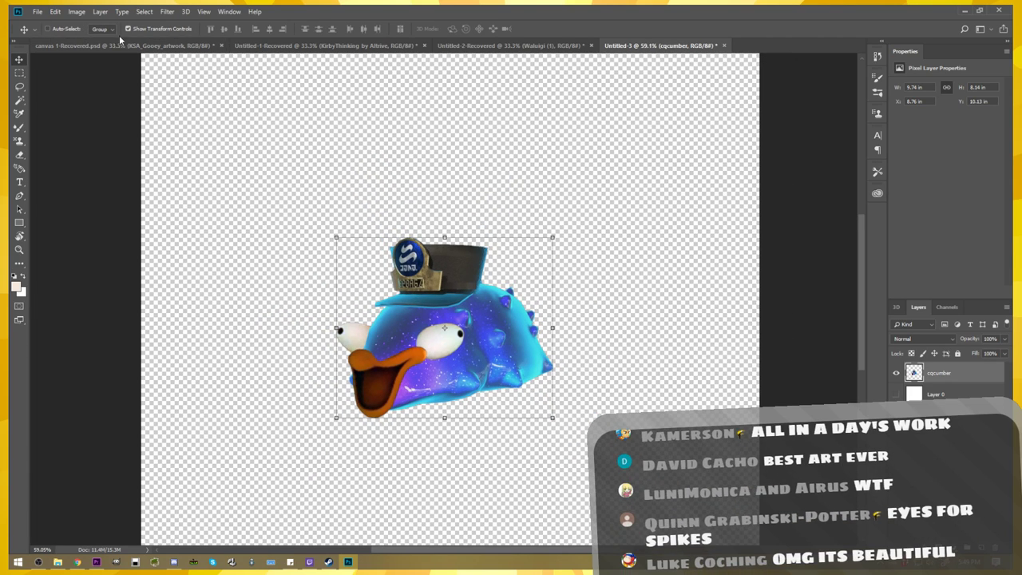
click(37, 11)
mouse_move(48, 154)
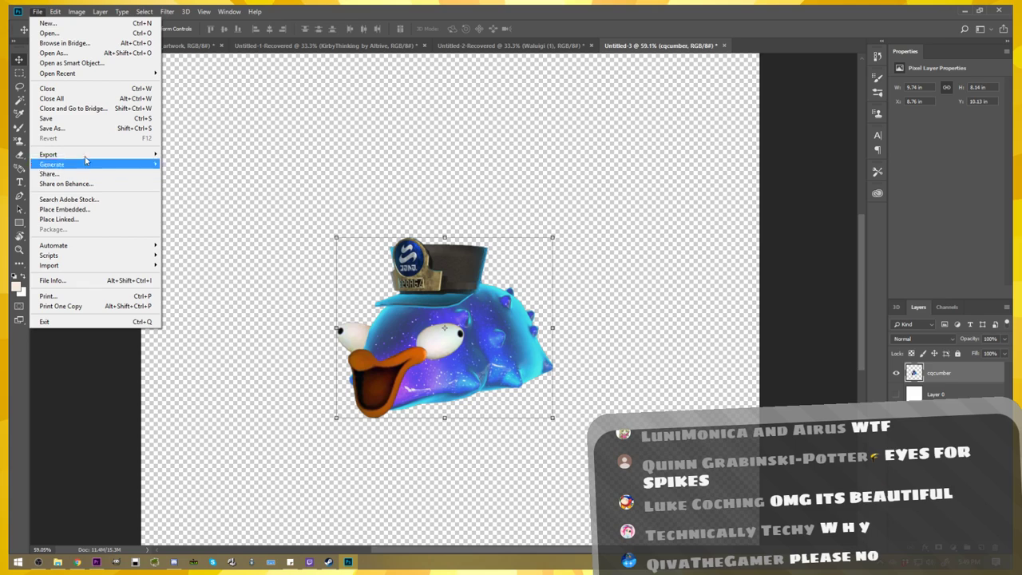
- Quick-export the cut-out as C. D. D. D. Cumber.png, then switch to GIMP
click(199, 155)
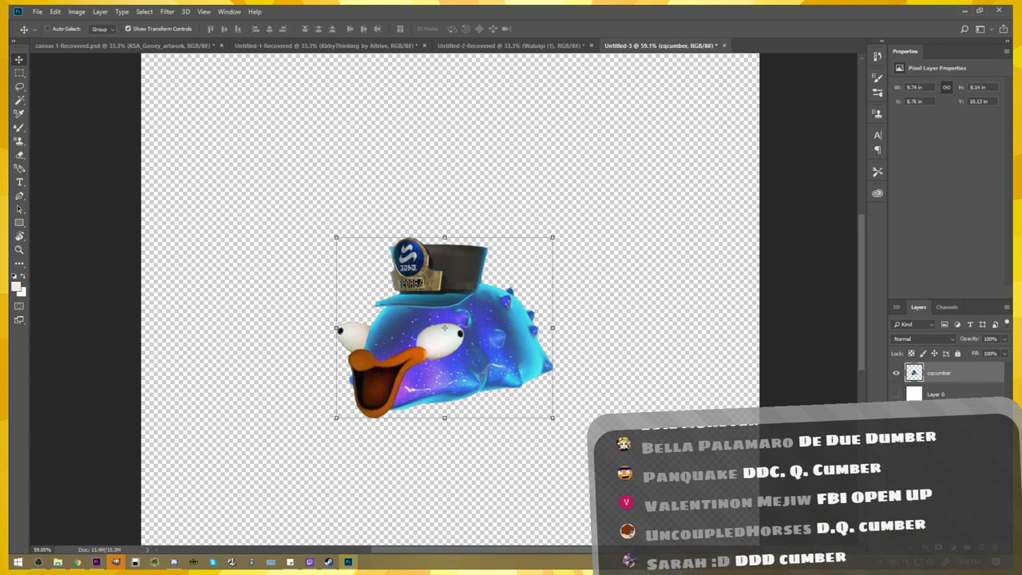
click(117, 562)
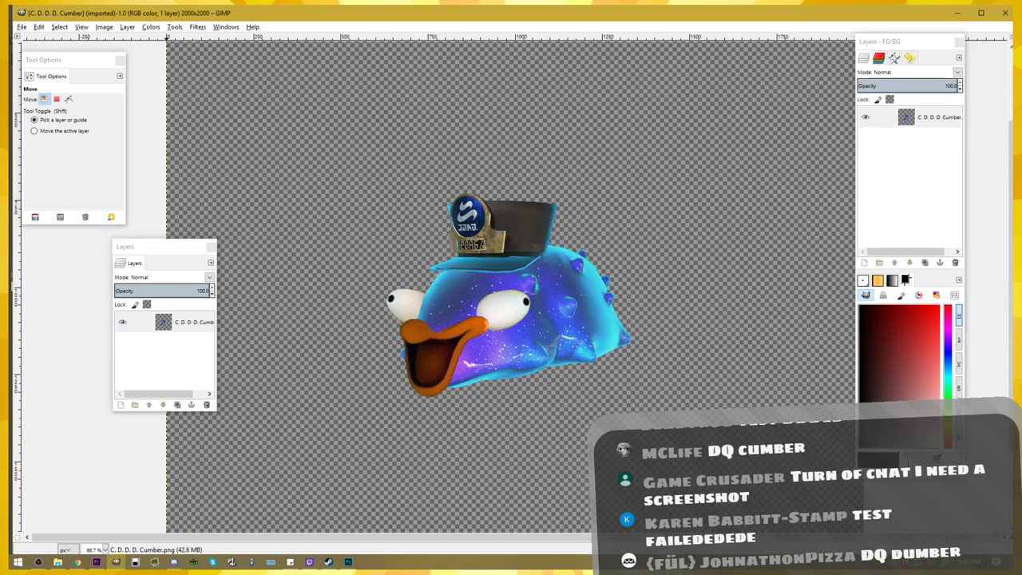
- Crop C. D. D. D. Cumber.png to content, overwrite the PNG, and return to Photoshop
click(103, 26)
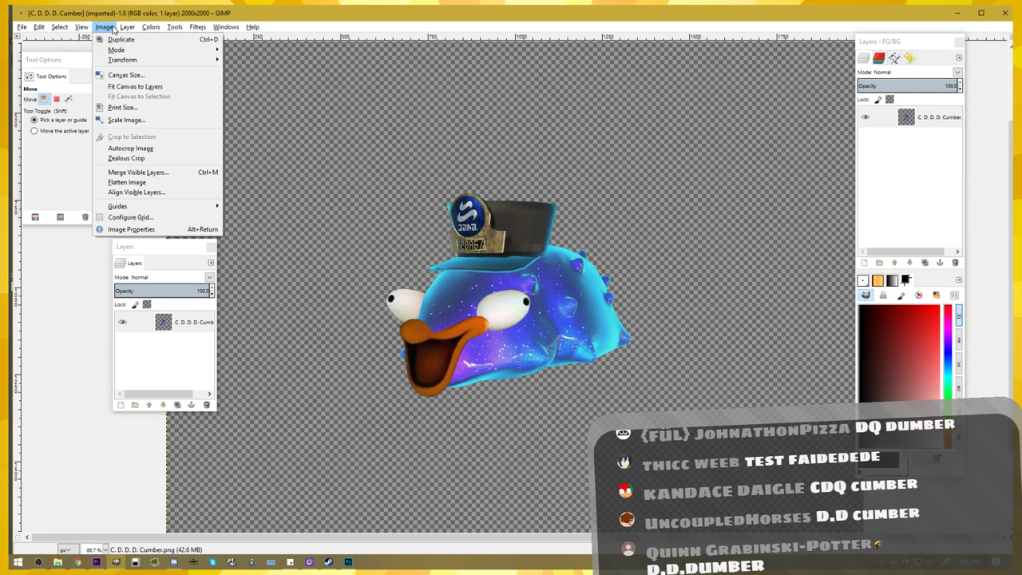
click(140, 149)
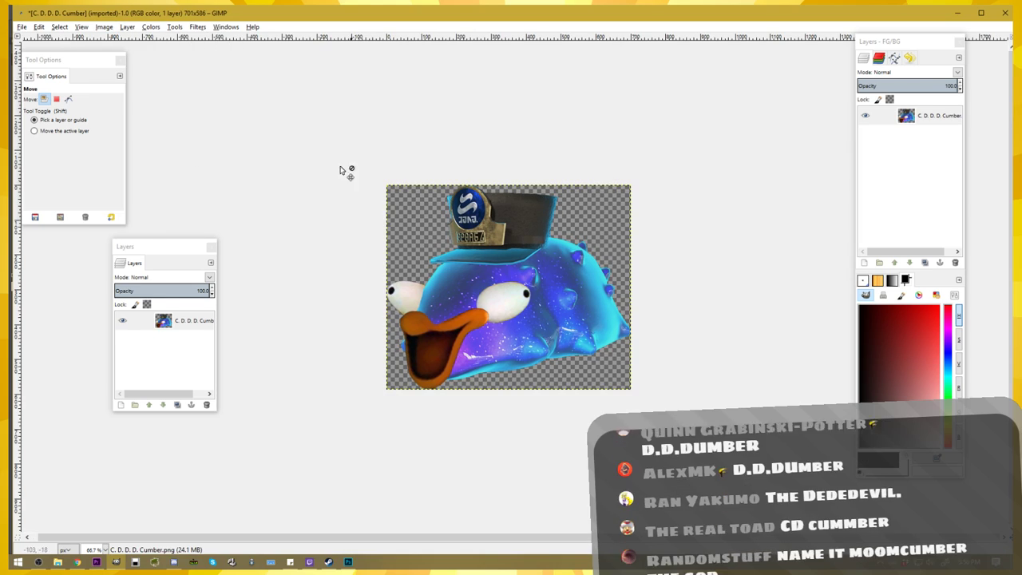
click(22, 27)
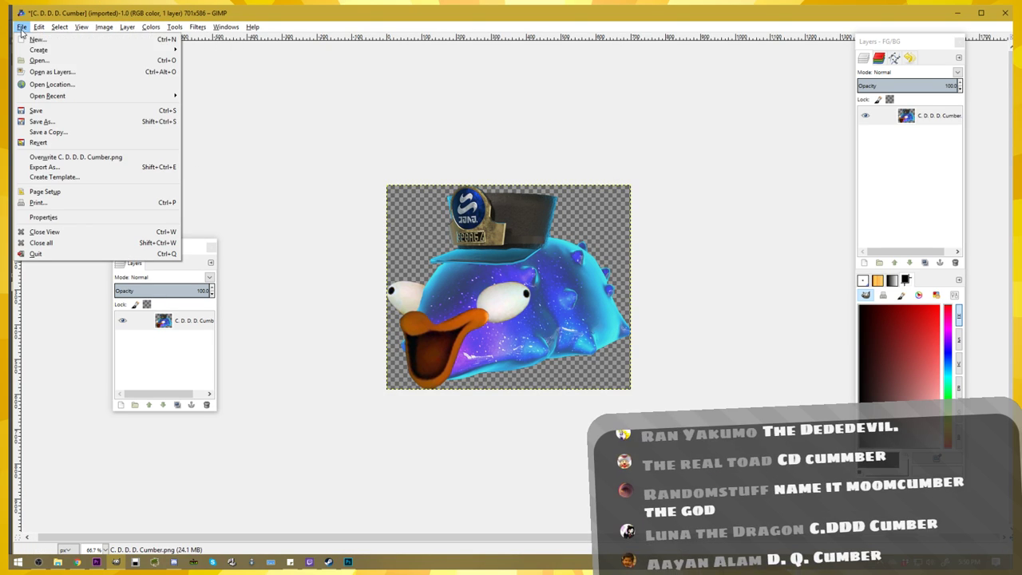
click(76, 156)
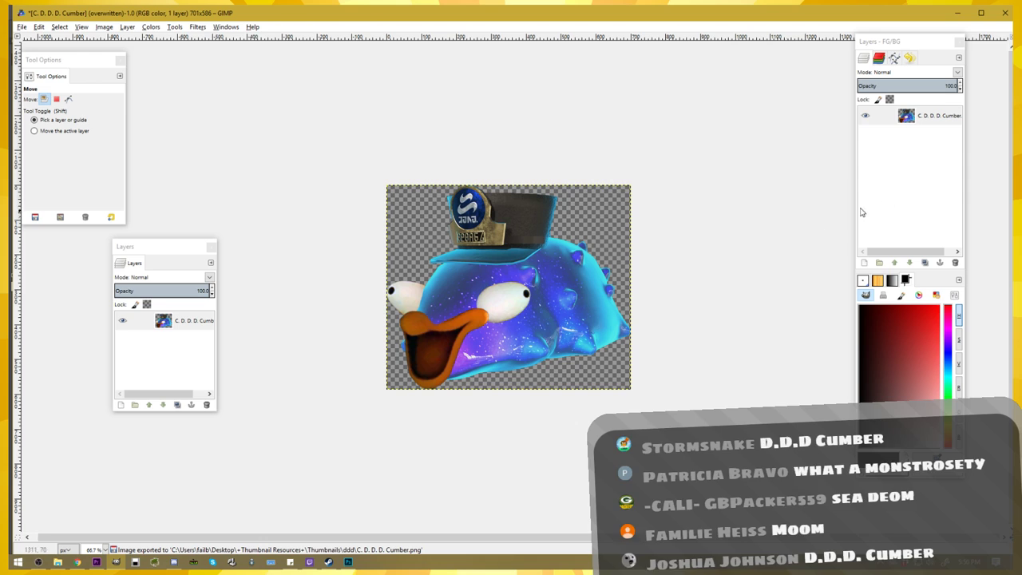
click(348, 564)
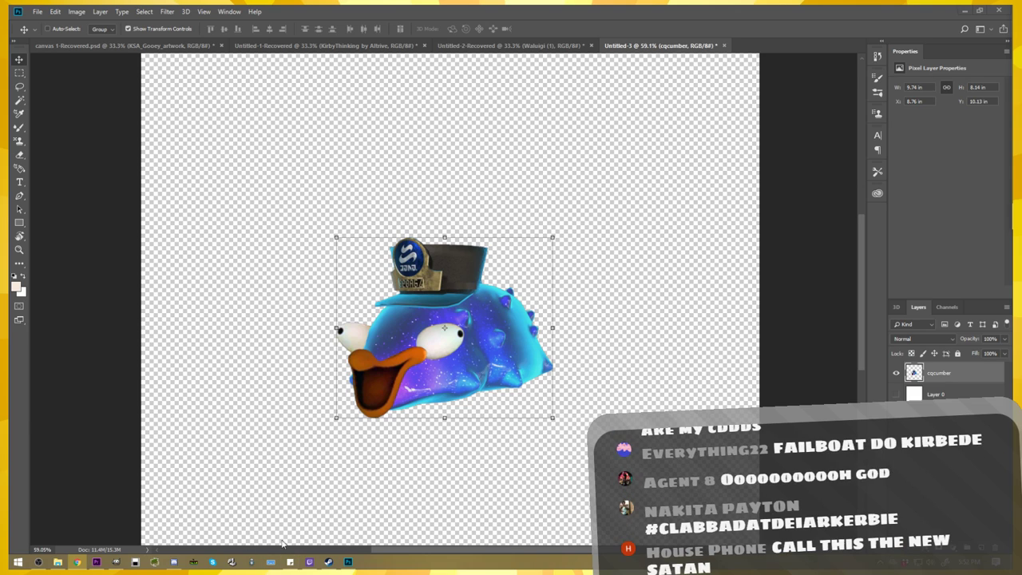
- Paste the painted drawing onto the cucumber image, undo it, and view at 100% with layer moving
click(116, 561)
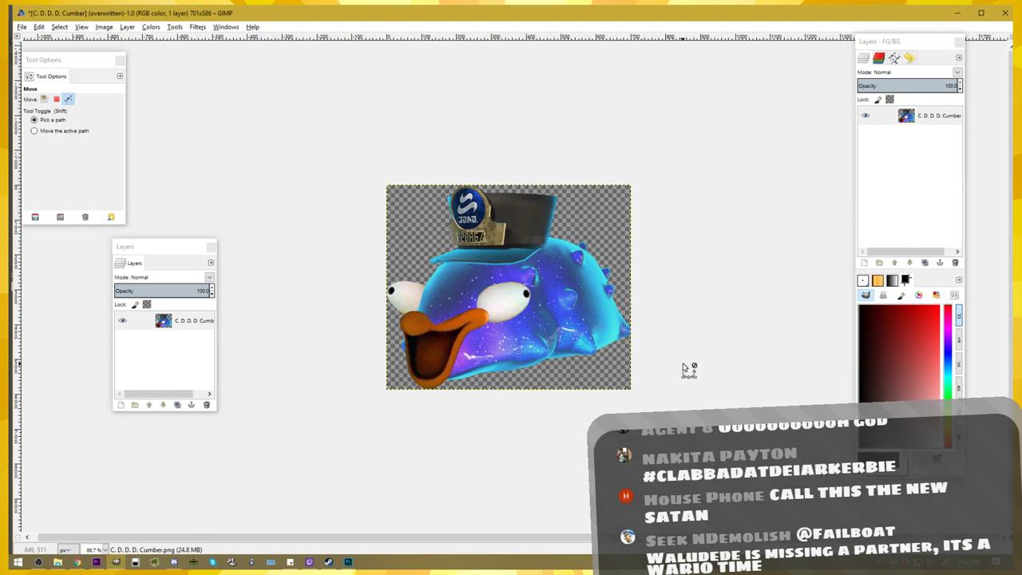
key(ctrl+v)
scroll(601, 333, up, 4)
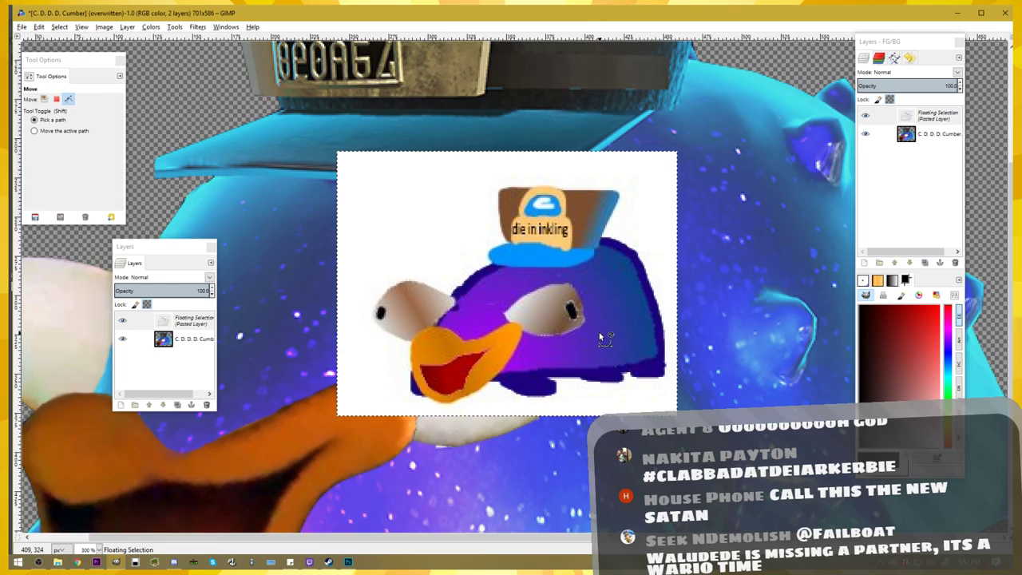
scroll(599, 334, up, 2)
scroll(599, 335, down, 1)
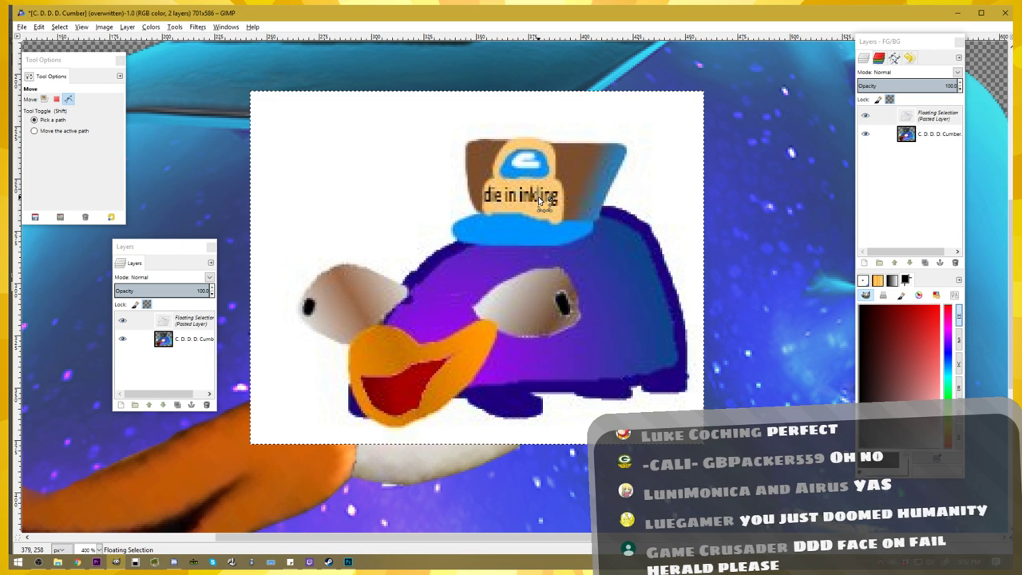
key(ctrl+z)
ctrl+scroll(543, 202, down, 5)
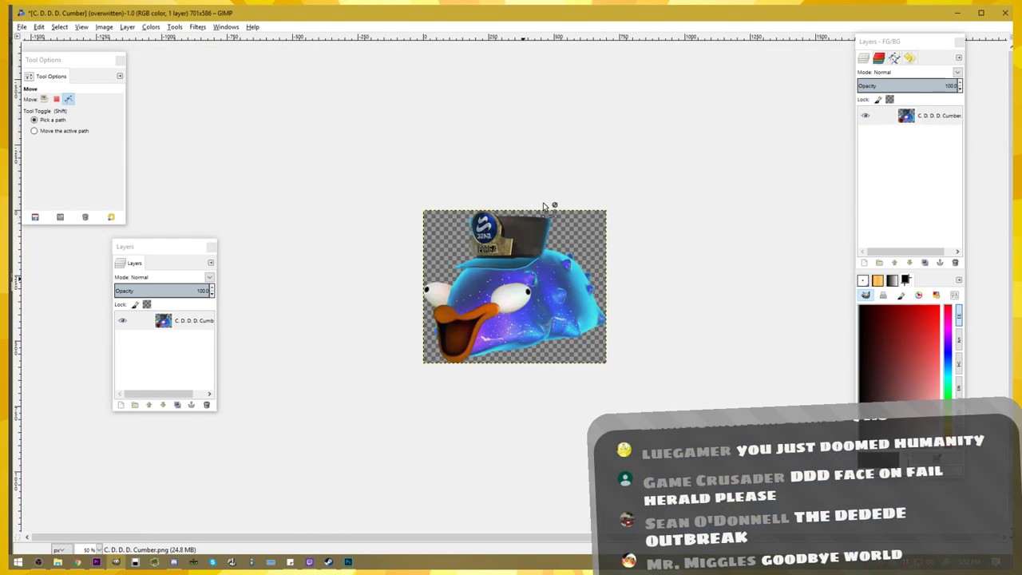
key(1)
key(m)
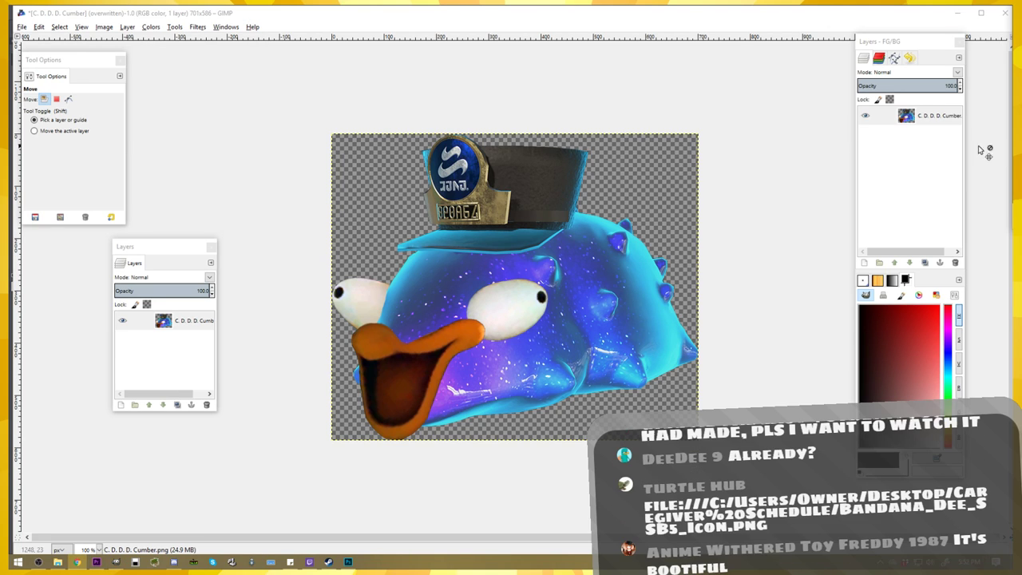
- Paste the 'You chose Team Fork / Test Failed' image over the cucumber, undo it, then switch to Premiere Pro
click(693, 174)
key(ctrl+v)
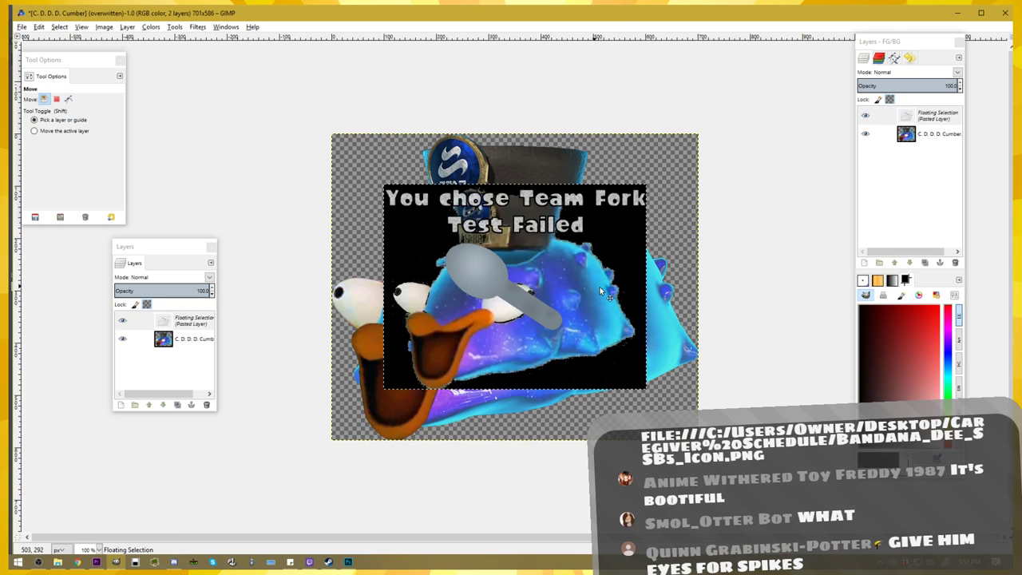
ctrl+scroll(581, 281, up, 1)
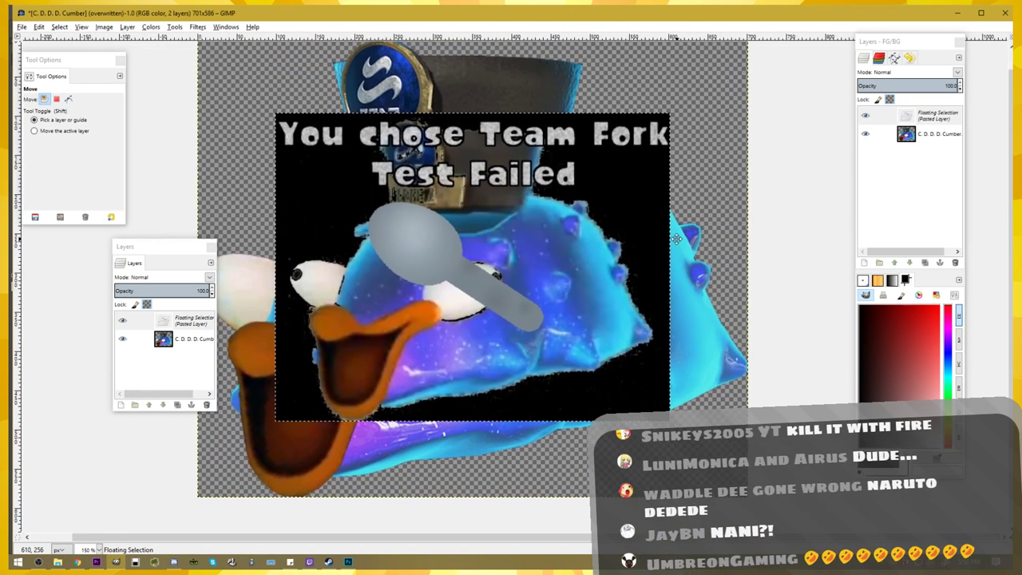
key(ctrl+z)
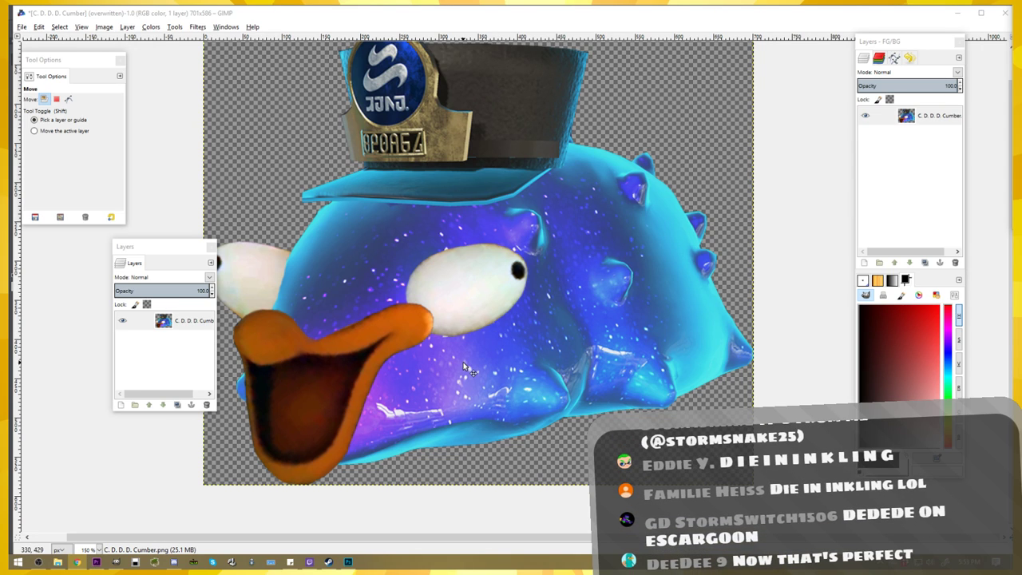
scroll(480, 325, down, 3)
scroll(480, 324, up, 3)
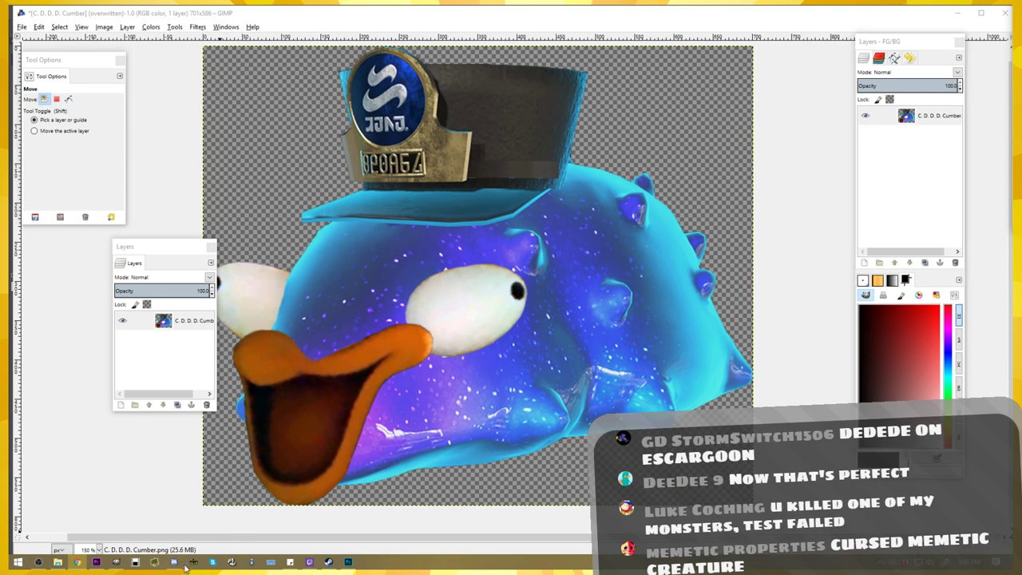
click(96, 562)
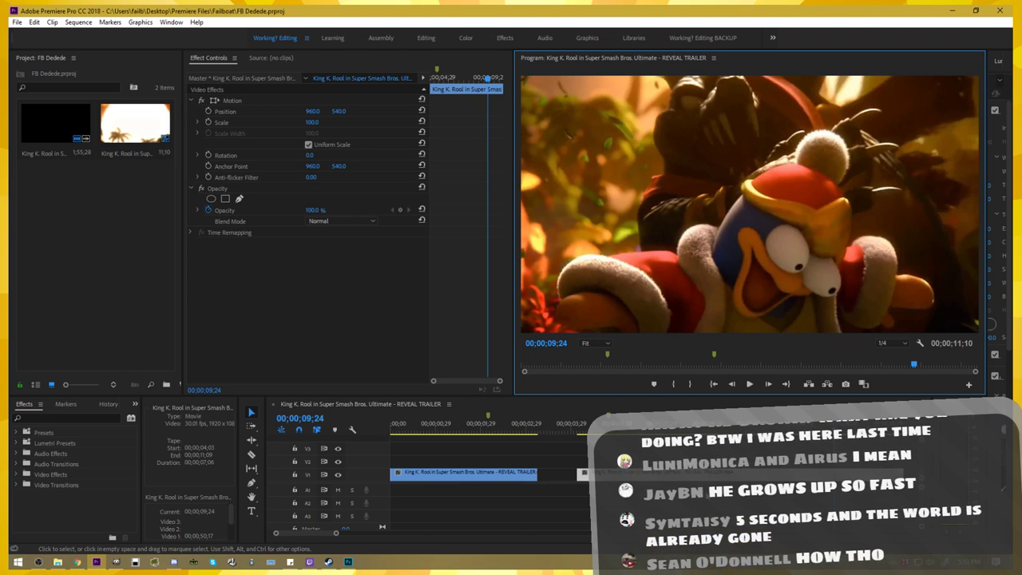
- Deselect the clip on the Premiere Pro timeline, then switch back to Photoshop
click(480, 511)
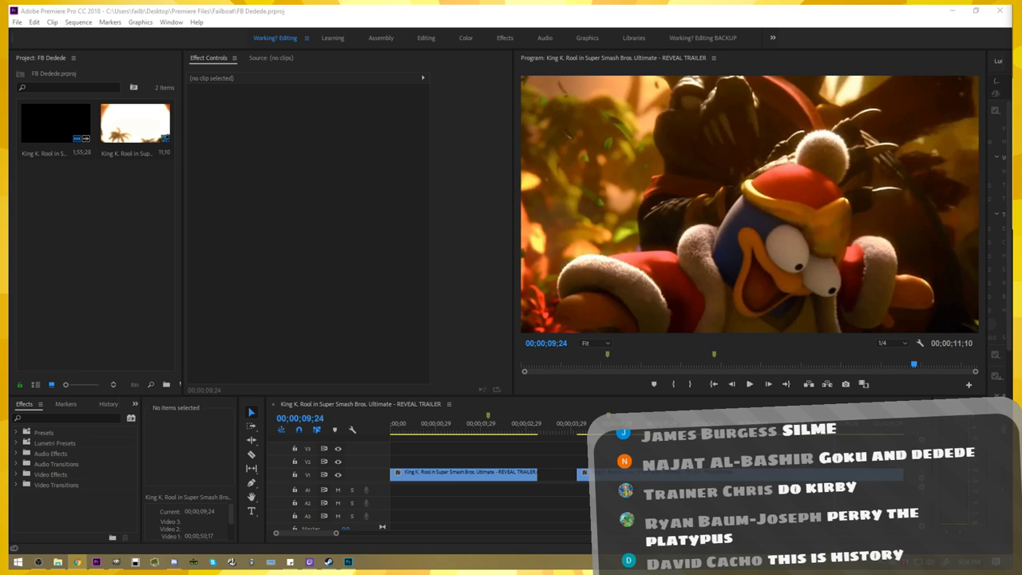
click(349, 562)
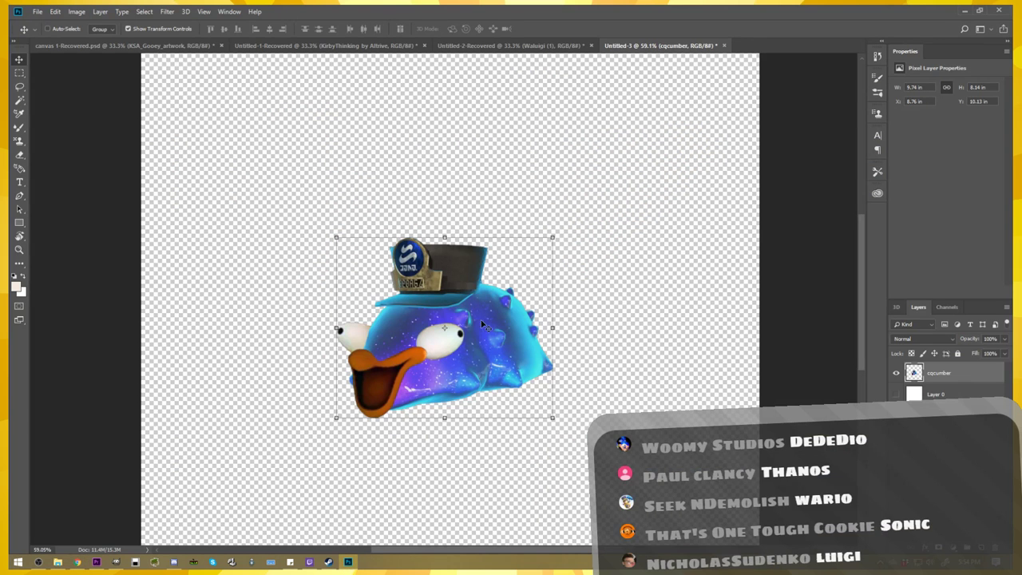
- Create a new blank 2000x2000 document
click(38, 11)
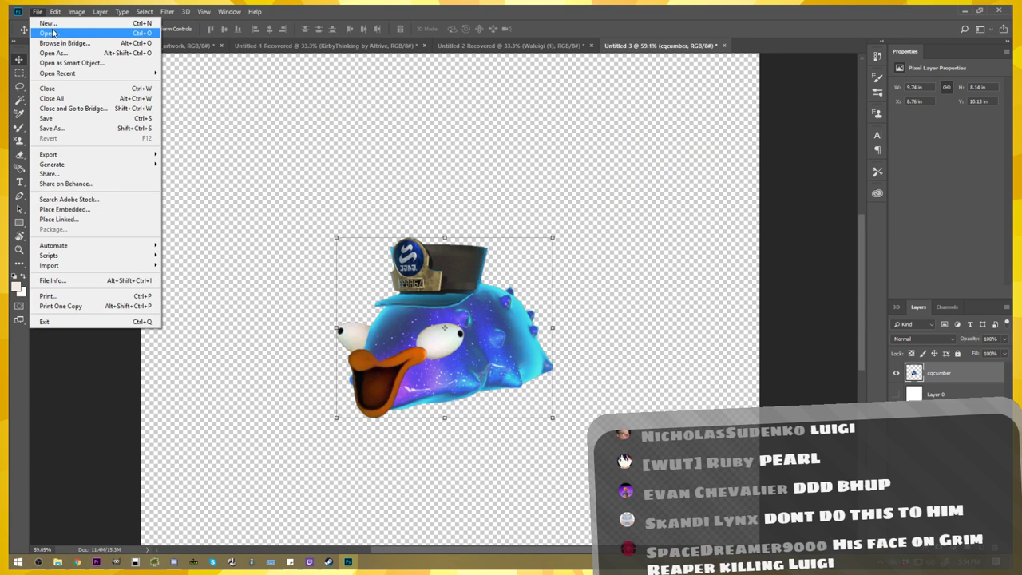
click(48, 23)
click(413, 254)
key(Return)
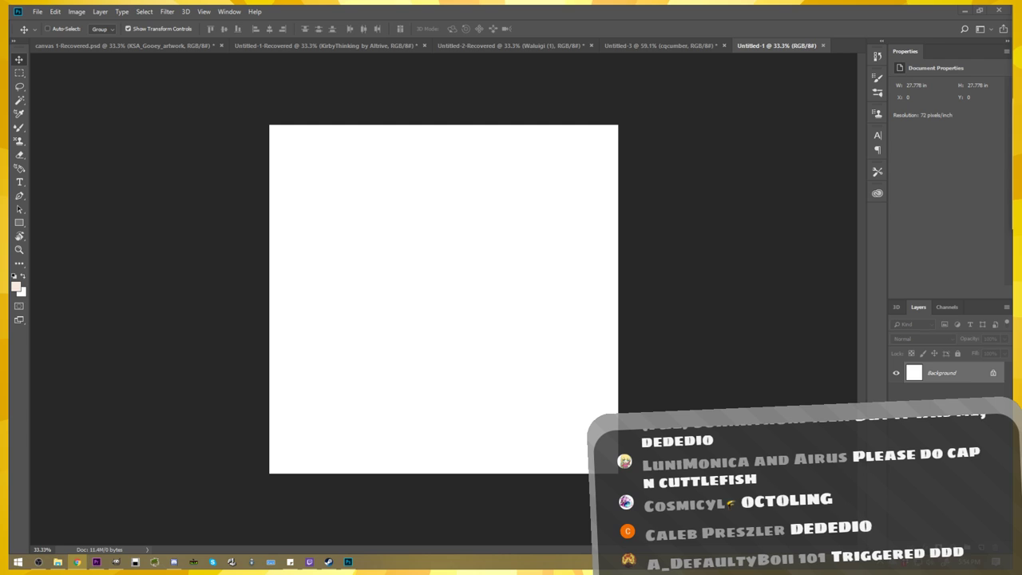
- Place the Dio Brando drawing into the new 2000x2000 canvas and commit it
drag(400, 308, 399, 309)
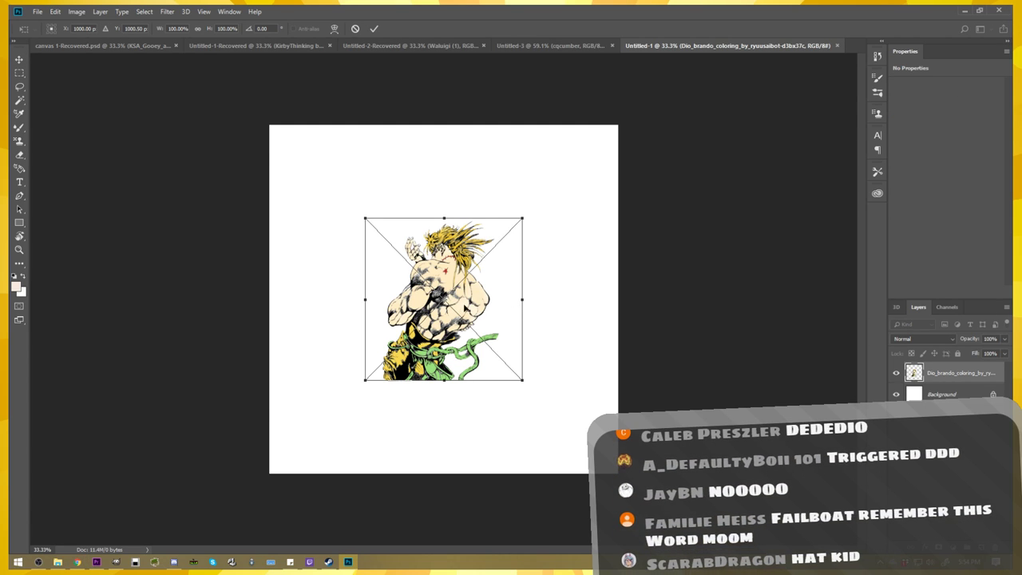
scroll(450, 319, up, 2)
scroll(450, 319, up, 2)
scroll(451, 319, up, 1)
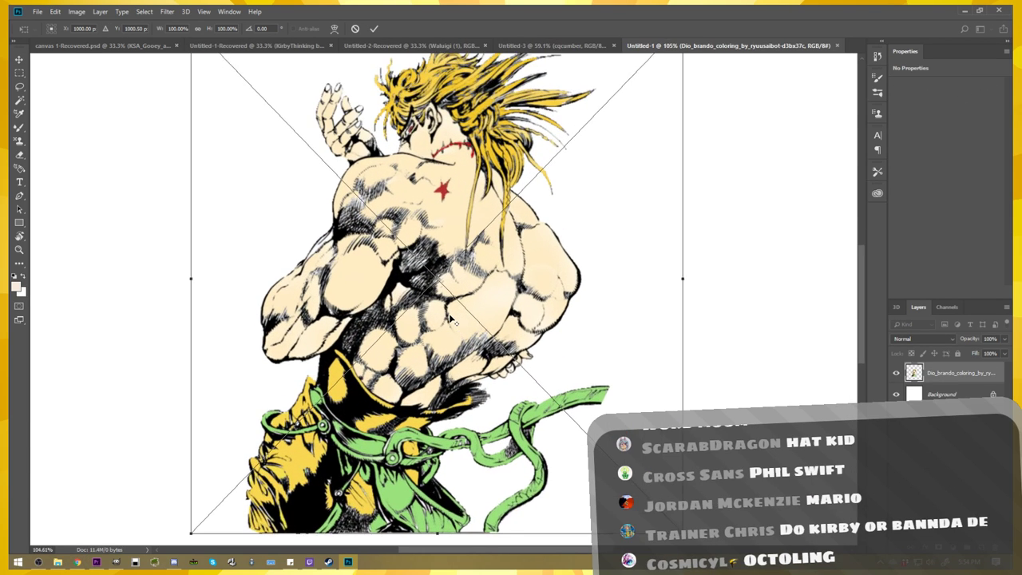
scroll(452, 320, up, 1)
scroll(451, 316, down, 1)
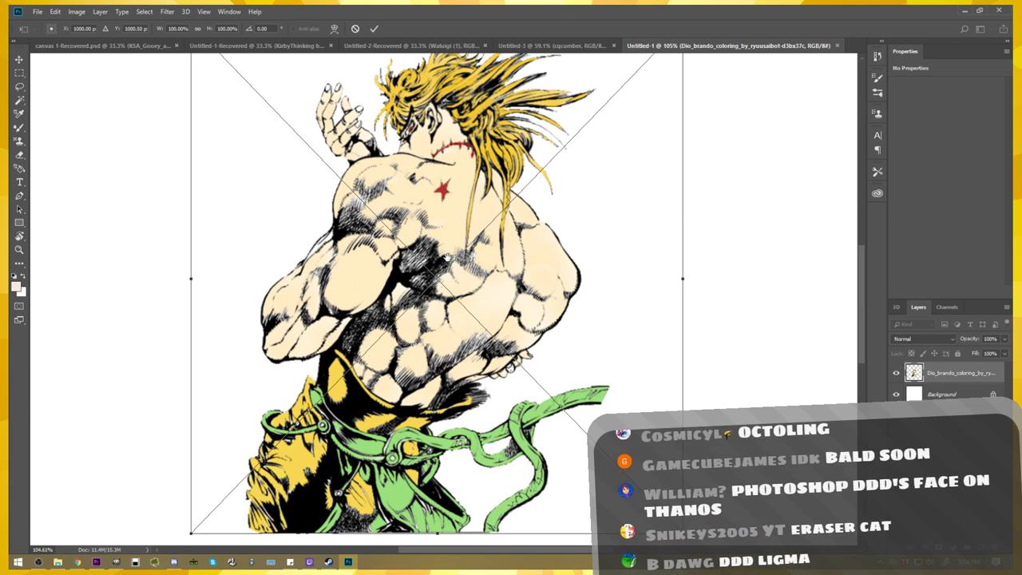
scroll(453, 264, up, 1)
scroll(457, 268, up, 1)
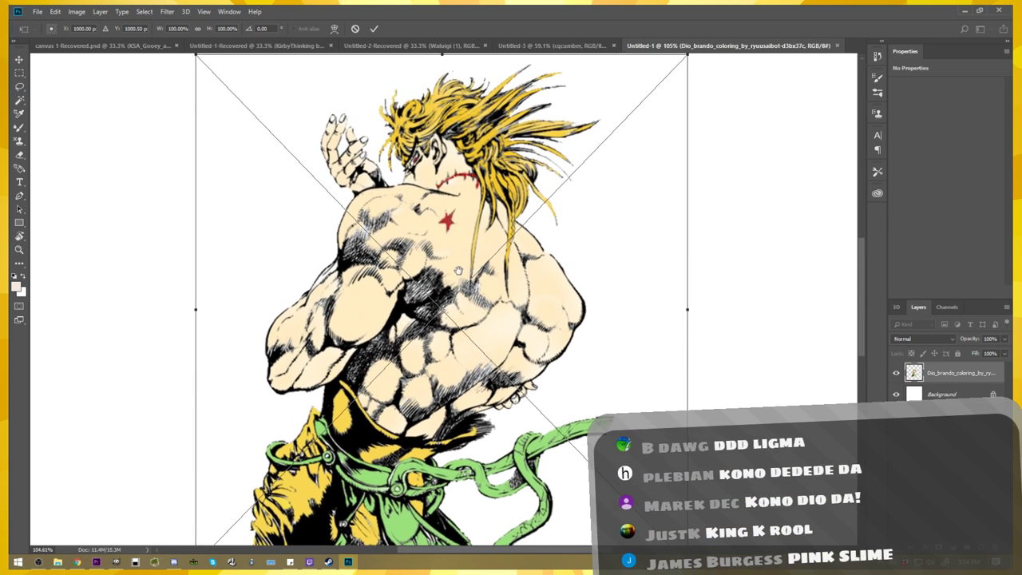
scroll(458, 270, up, 1)
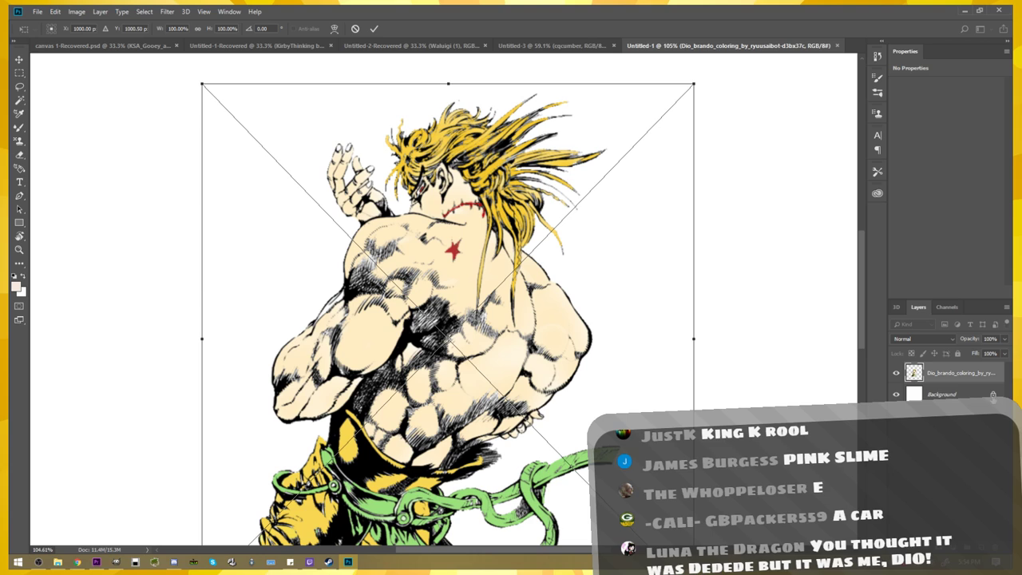
key(Return)
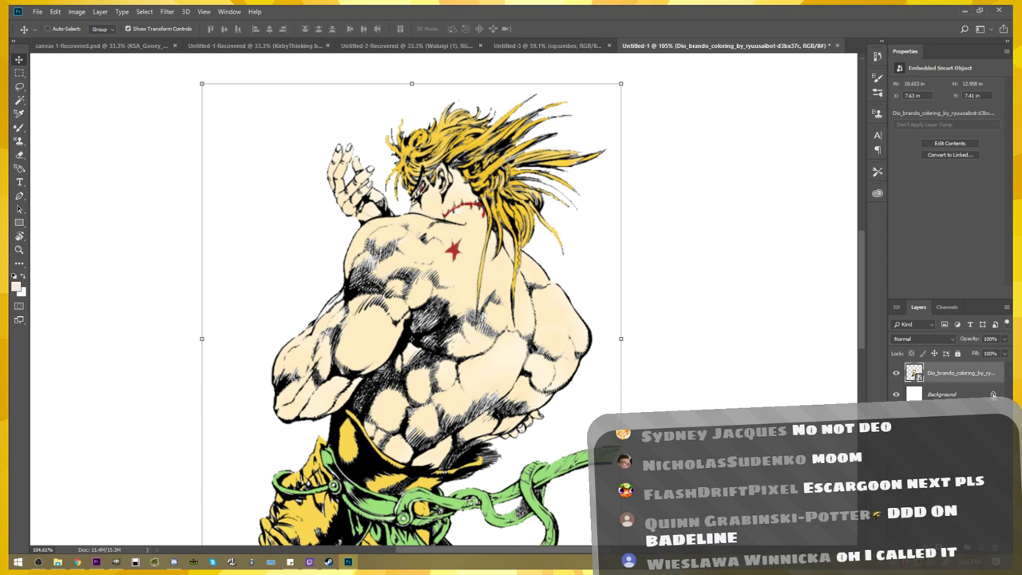
- Unlock the white Background layer so it becomes Layer 0
click(993, 395)
scroll(440, 164, up, 2)
scroll(440, 164, up, 2)
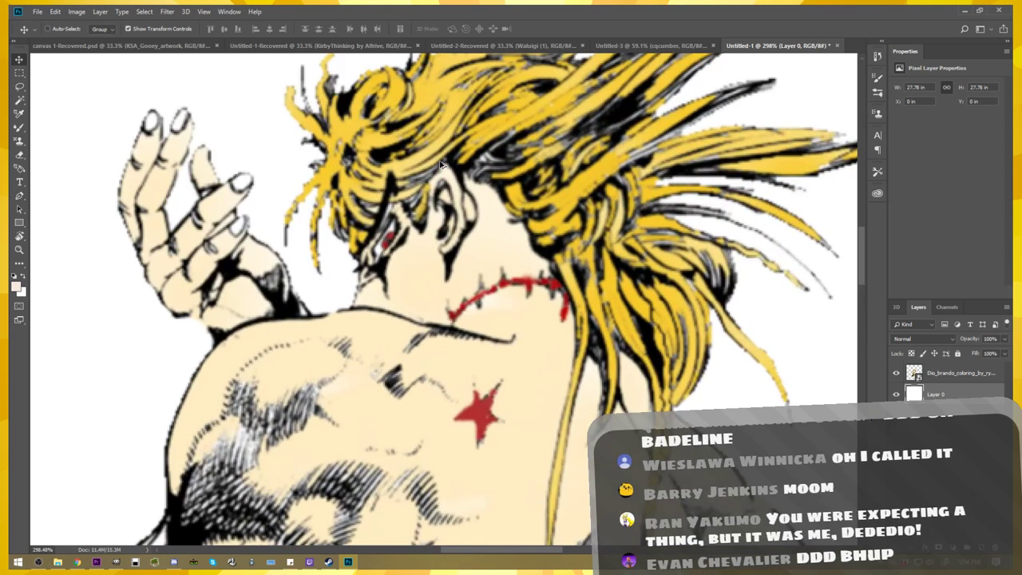
scroll(440, 164, down, 2)
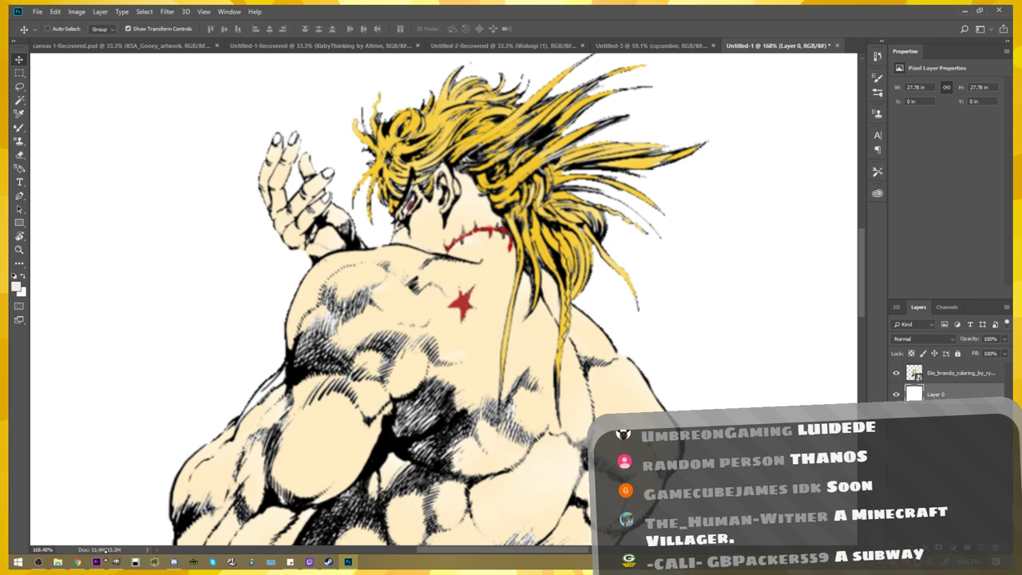
click(96, 561)
- Set the Premiere trailer to Dedede's close-up at 00;00;07;22, then go back to Photoshop
click(463, 472)
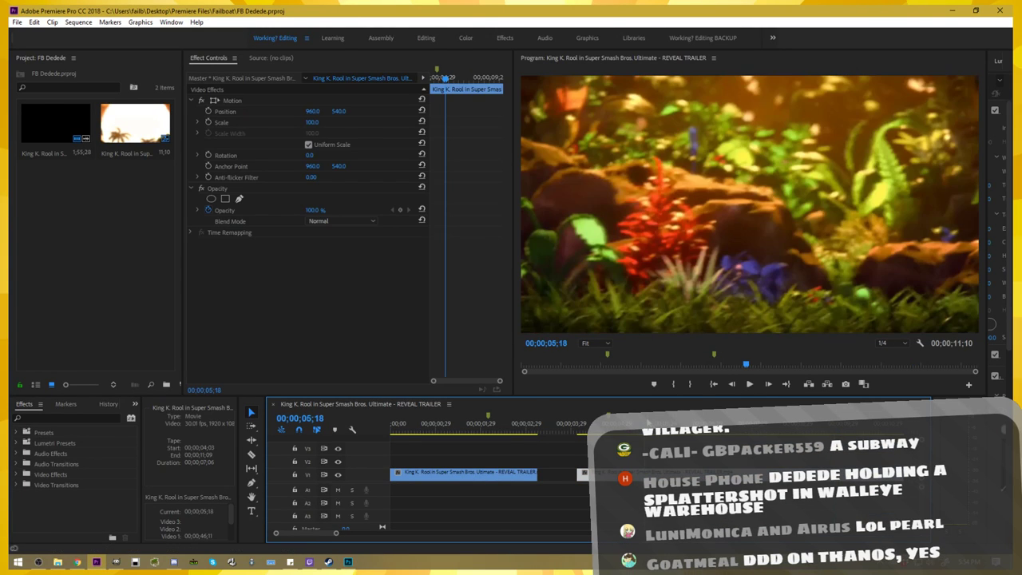
drag(444, 78, 465, 78)
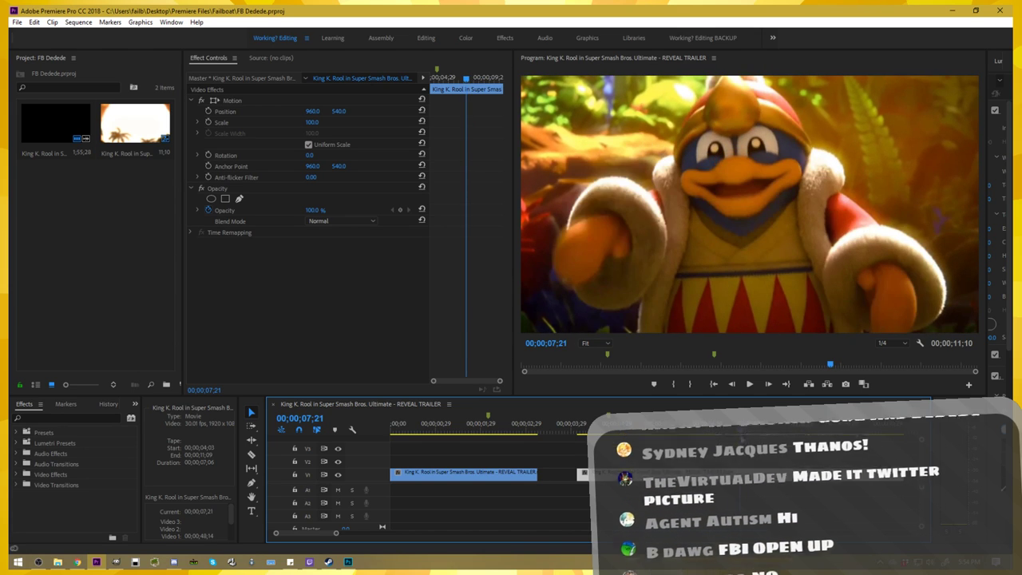
key(Right)
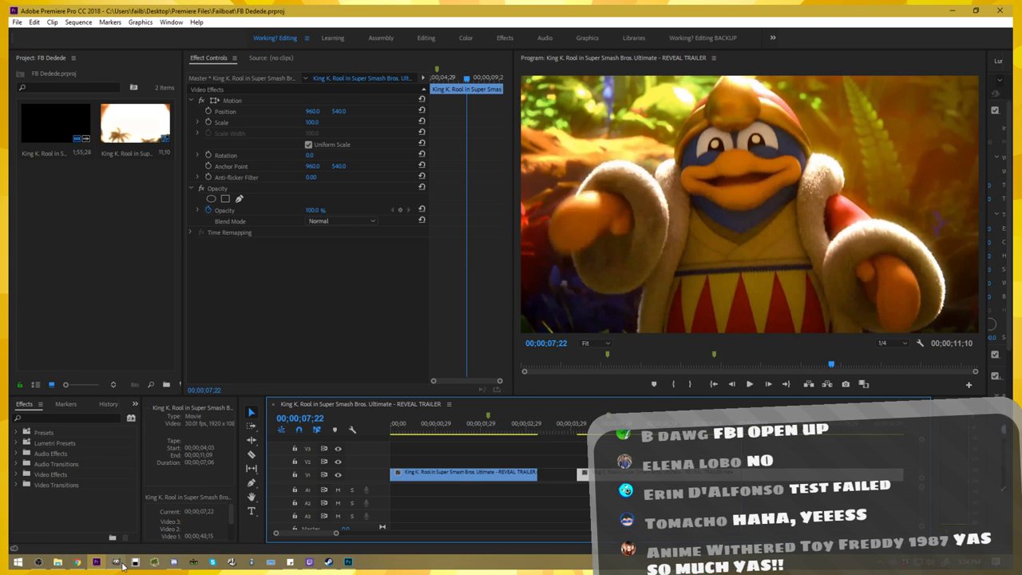
click(348, 564)
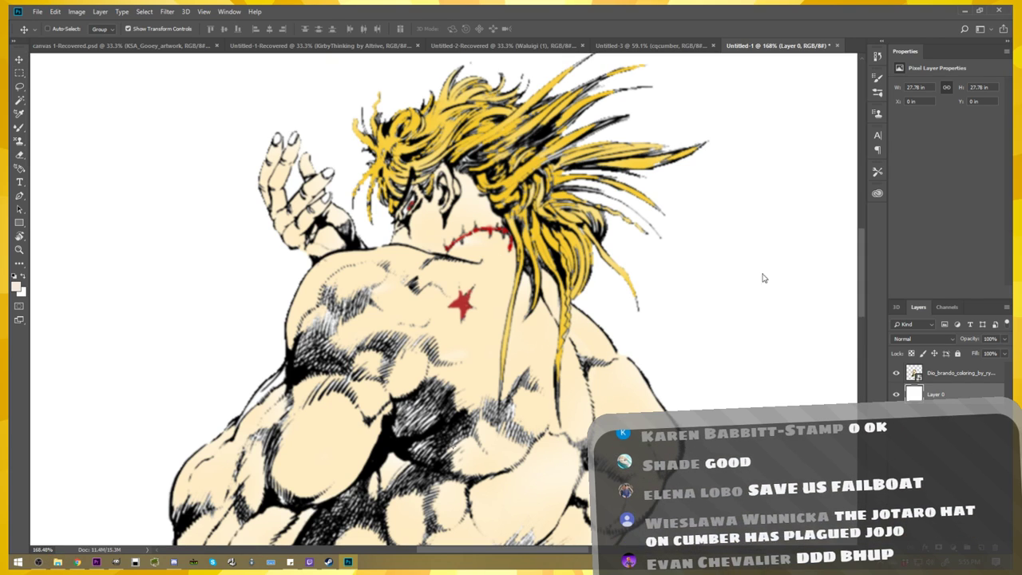
- Place the ddd 4 Dedede frame into the Dio canvas and commit it
drag(1021, 274, 708, 274)
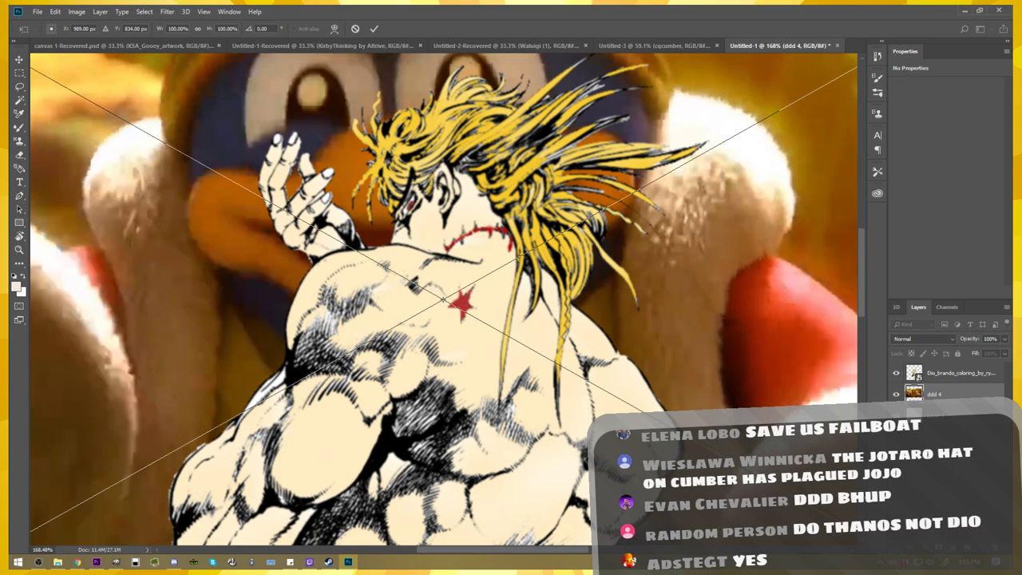
scroll(589, 302, down, 3)
scroll(589, 302, down, 2)
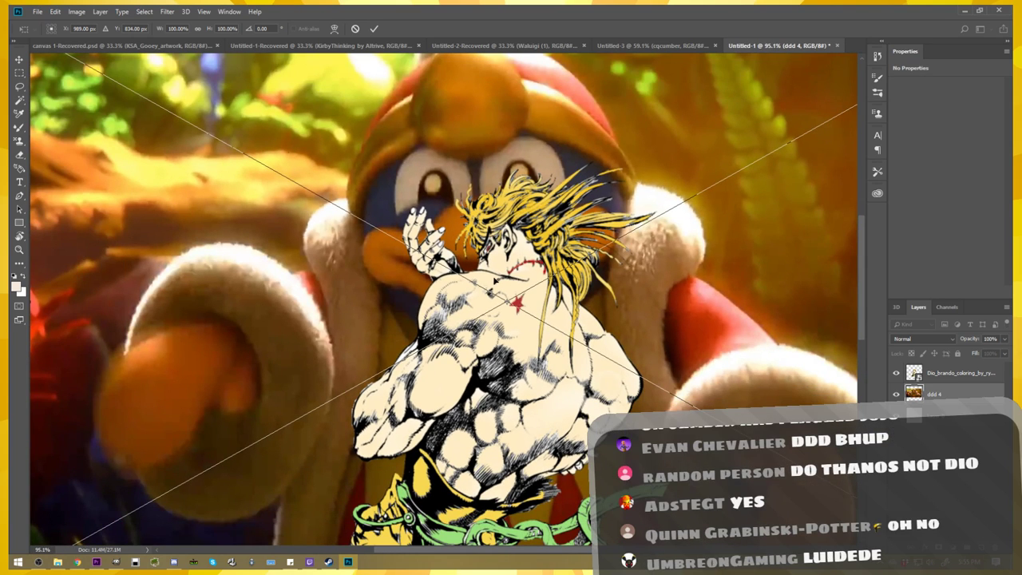
mouse_move(330, 326)
mouse_down()
mouse_move(493, 308)
mouse_move(356, 320)
mouse_up()
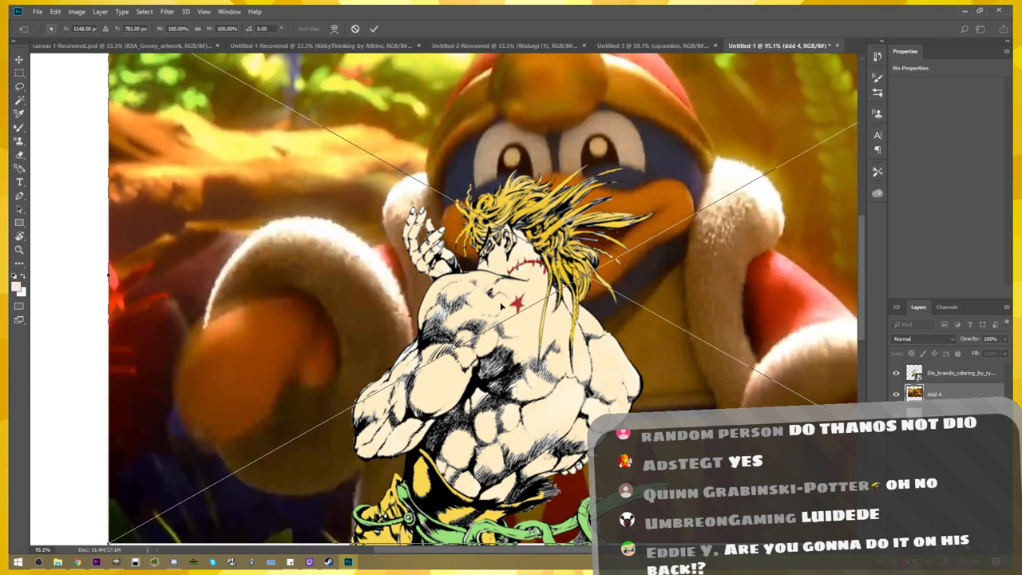
scroll(549, 285, up, 2)
scroll(551, 282, up, 1)
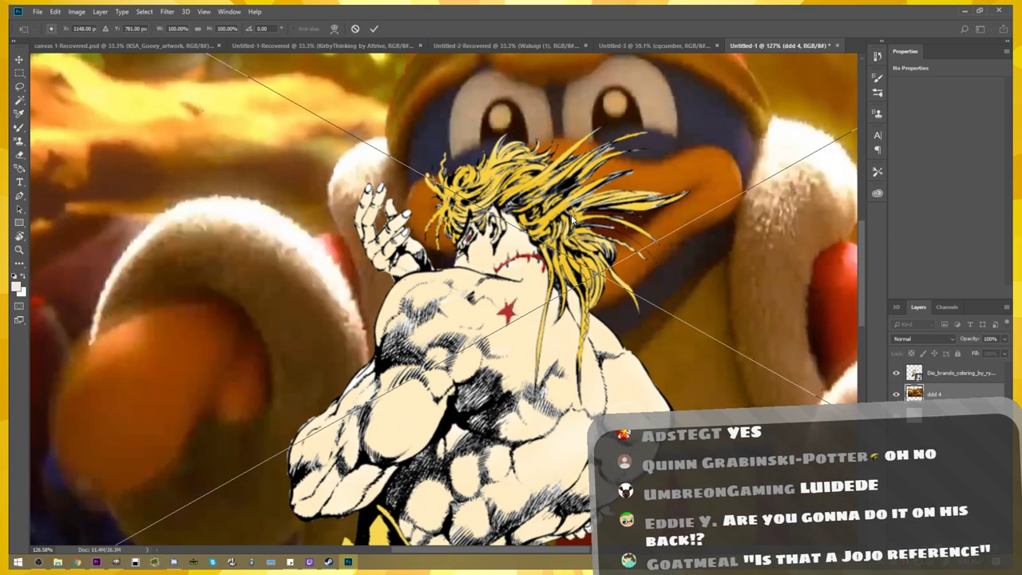
drag(573, 214, 572, 246)
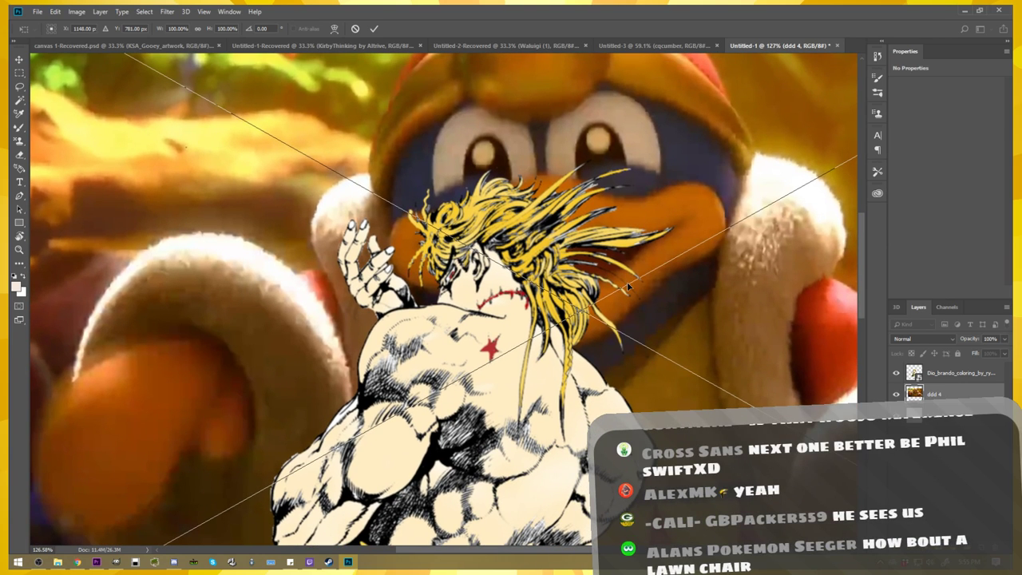
key(Return)
- Slide the ddd 4 frame left so Dedede's face sits beside Dio
scroll(619, 253, down, 2)
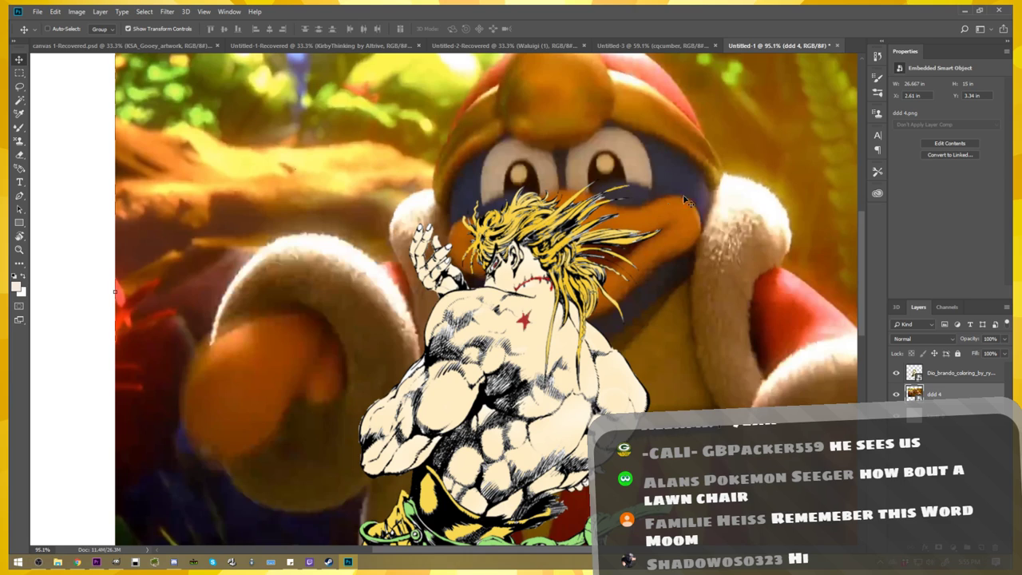
drag(679, 204, 569, 178)
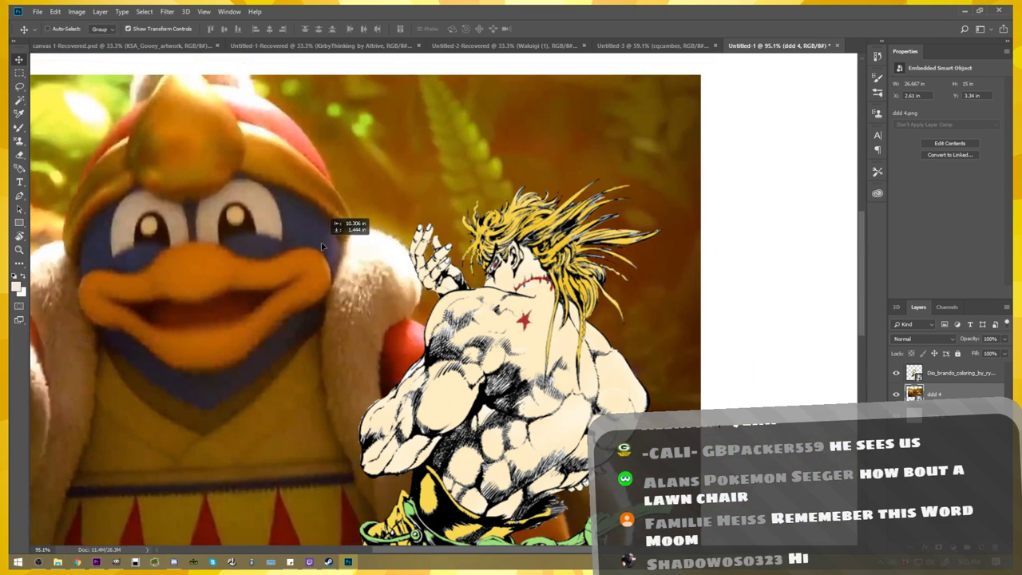
mouse_move(568, 178)
mouse_down()
mouse_move(320, 254)
mouse_move(365, 288)
mouse_up()
scroll(321, 254, up, 3)
scroll(320, 254, up, 1)
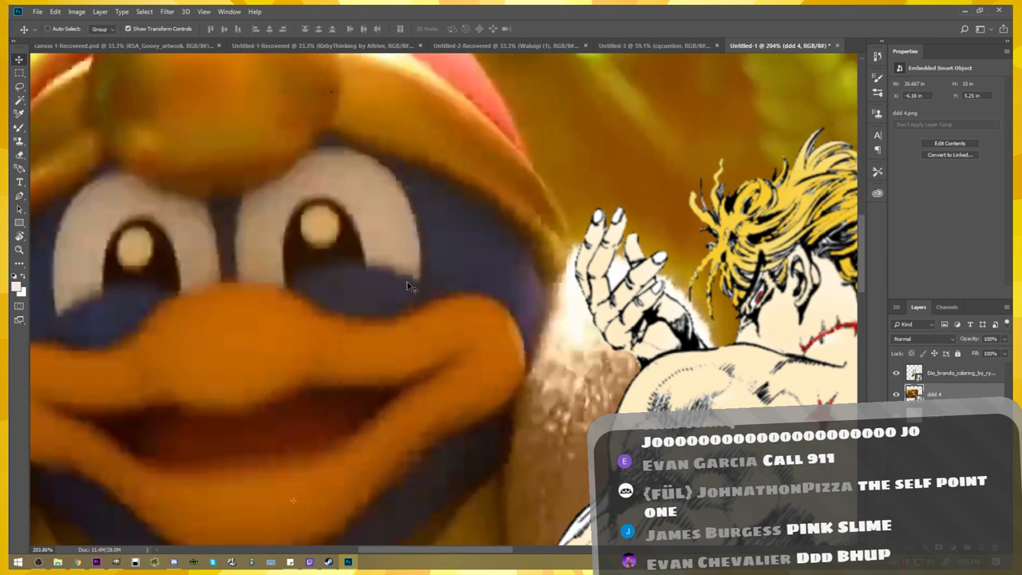
- Select Dedede's right eye with the Magnetic Lasso
key(l)
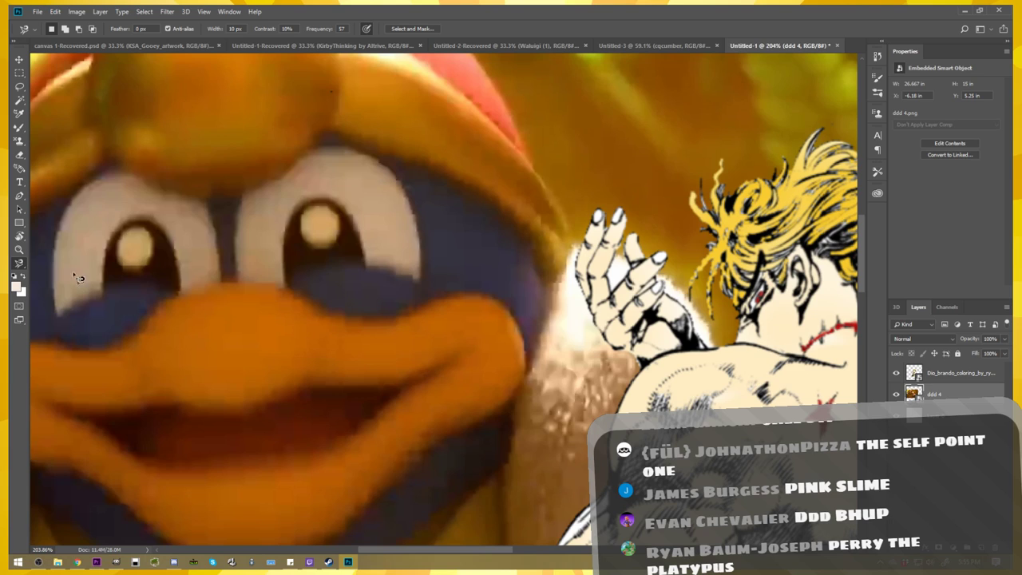
click(314, 149)
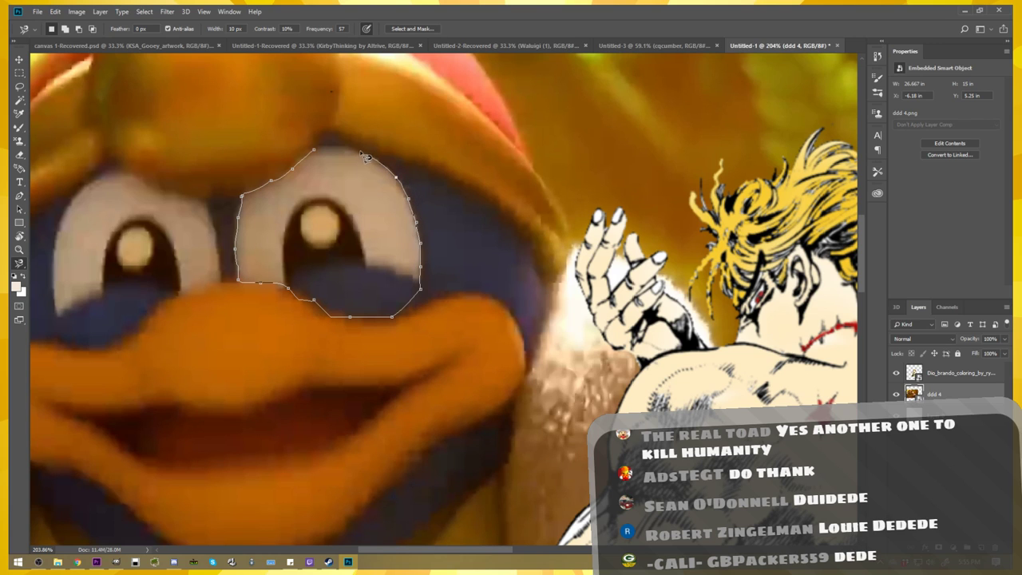
click(324, 151)
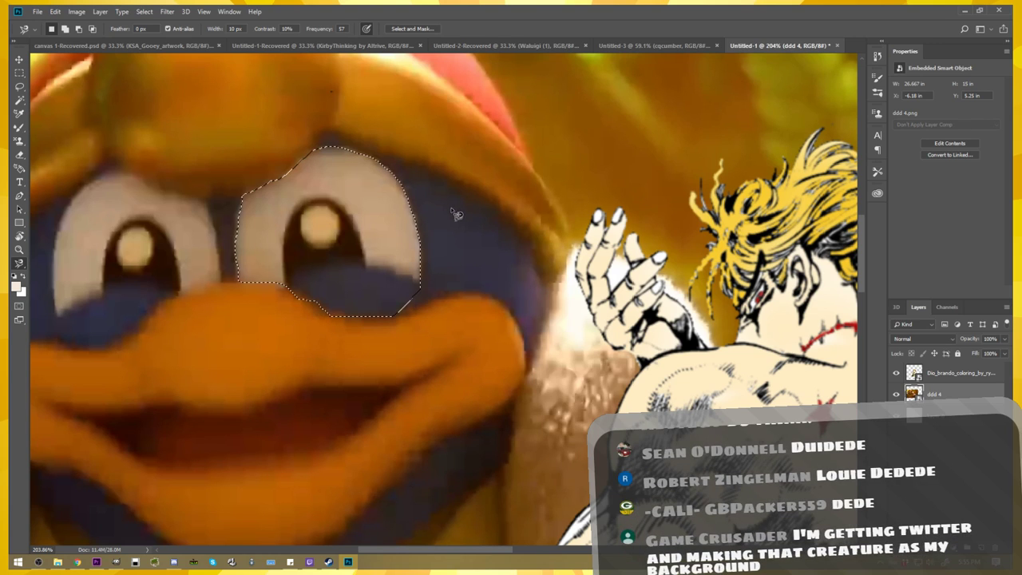
scroll(421, 299, down, 3)
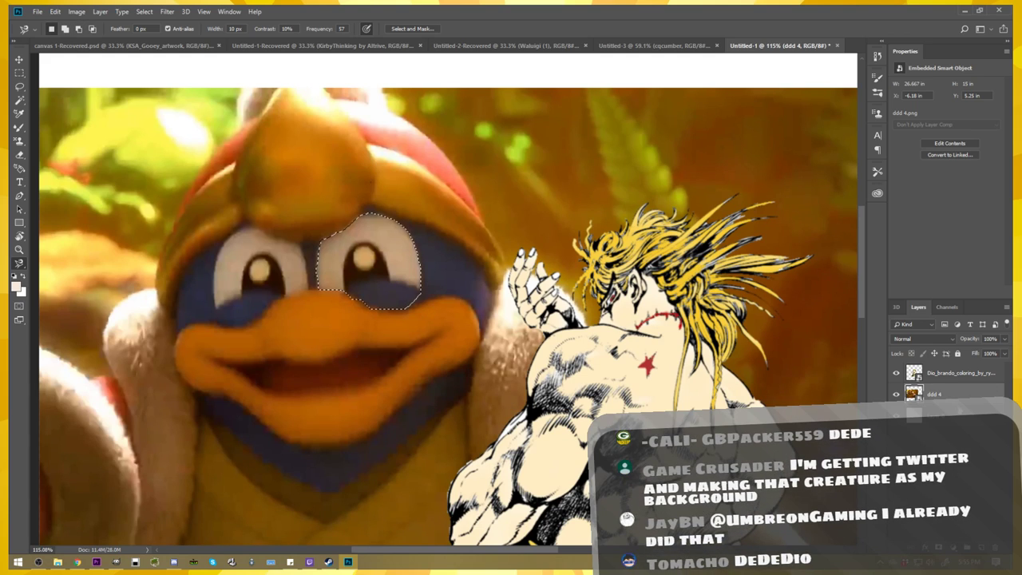
- Rasterize the ddd 4 and Dio layers, then cut the eye and paste it as a new layer
right_click(955, 396)
click(854, 294)
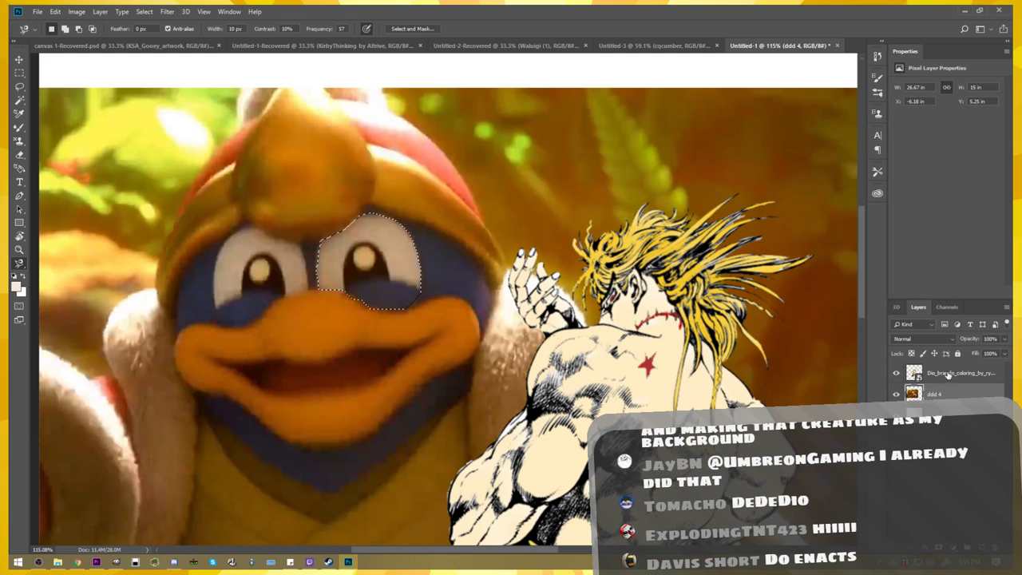
right_click(949, 377)
click(846, 294)
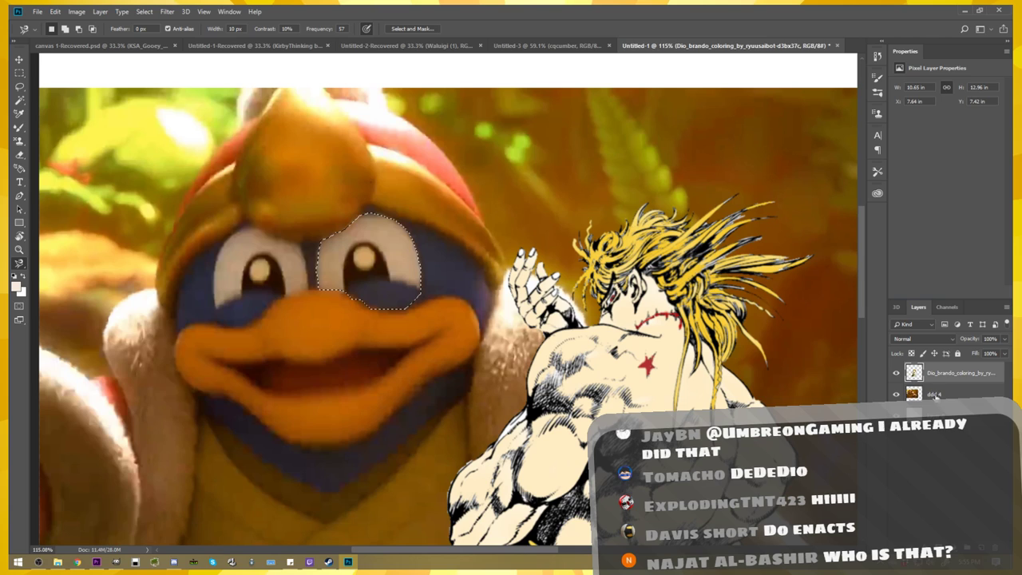
key(Delete)
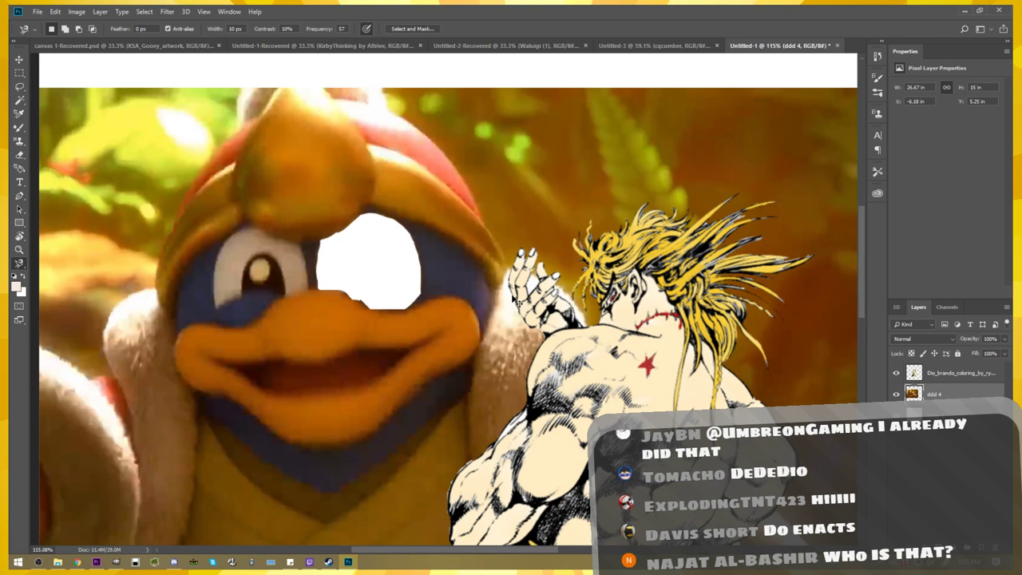
key(ctrl+v)
- Move the pasted eye over Dio and stack its layer above the Dio drawing
key(v)
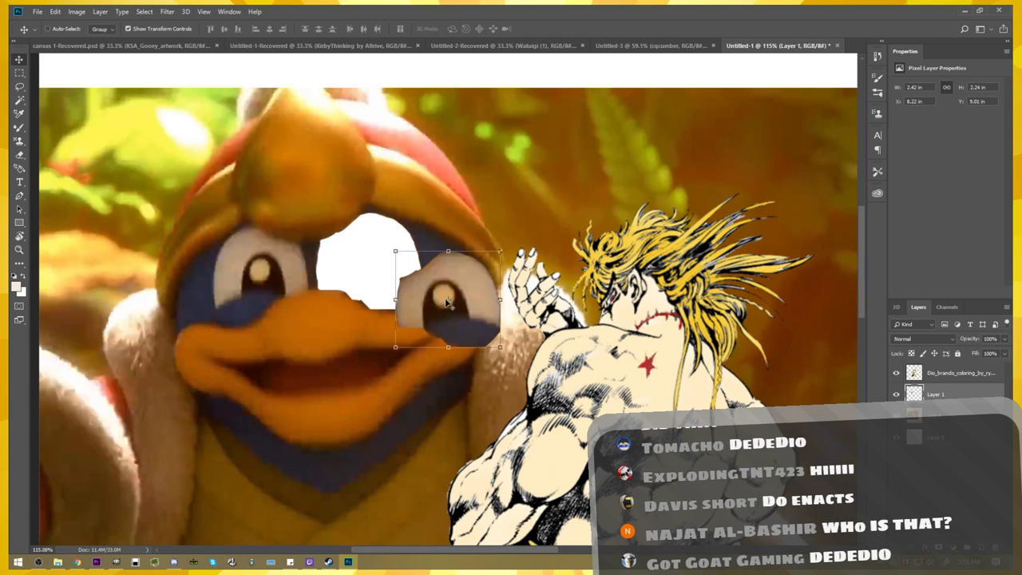
drag(490, 308, 648, 300)
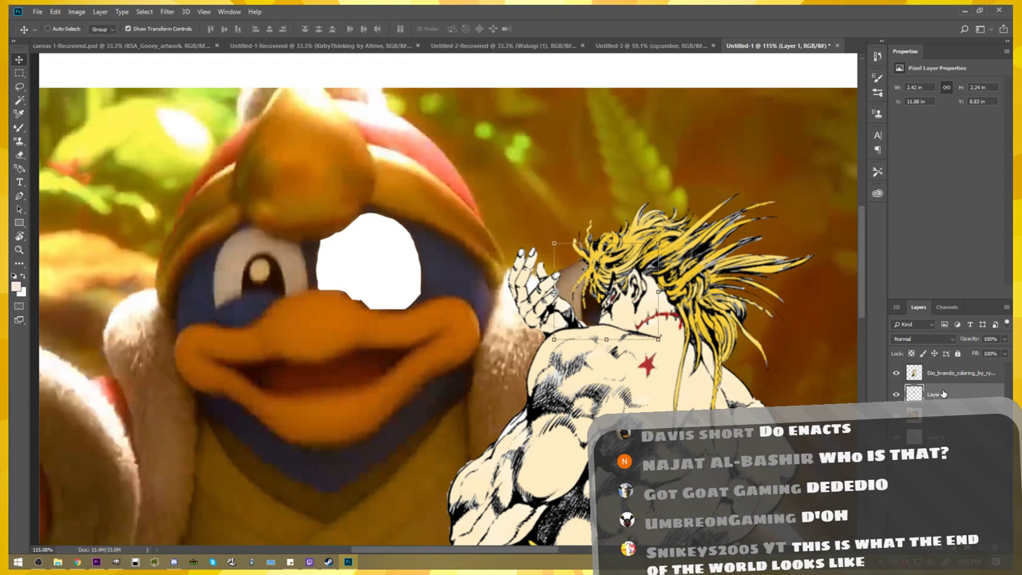
drag(941, 361, 934, 364)
scroll(649, 304, up, 2)
scroll(649, 303, up, 3)
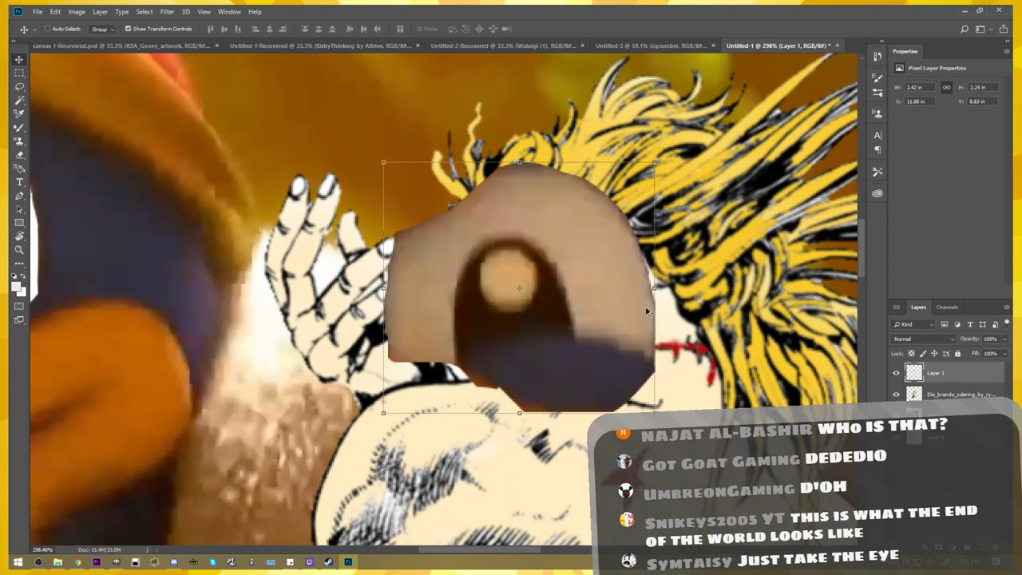
- Shrink the eye and tilt it about 34 degrees over Dio's eye, then commit
drag(655, 412, 473, 258)
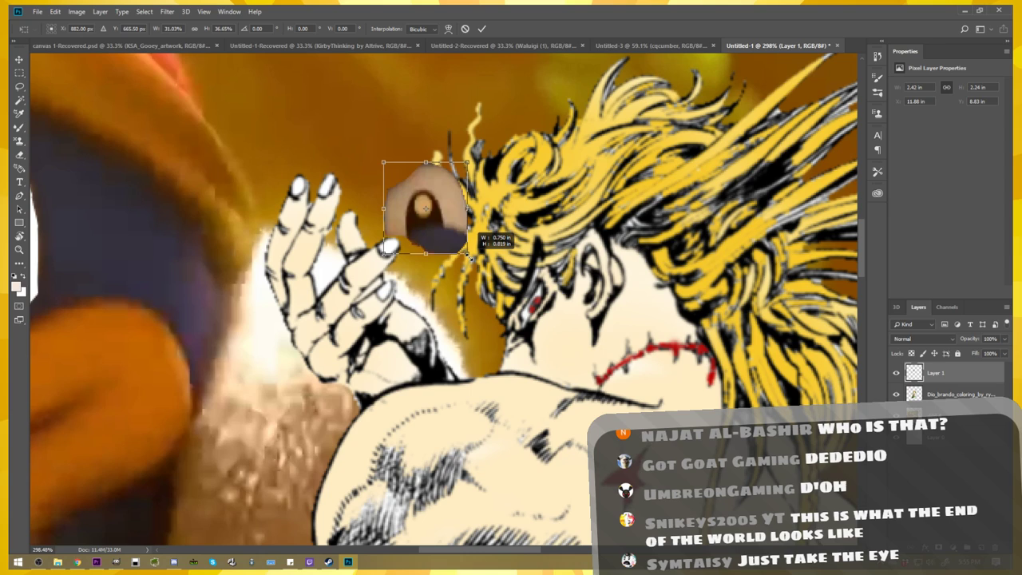
mouse_move(432, 266)
mouse_down()
mouse_move(460, 262)
mouse_move(551, 324)
mouse_move(534, 310)
mouse_move(547, 311)
mouse_move(508, 328)
mouse_move(546, 333)
mouse_up()
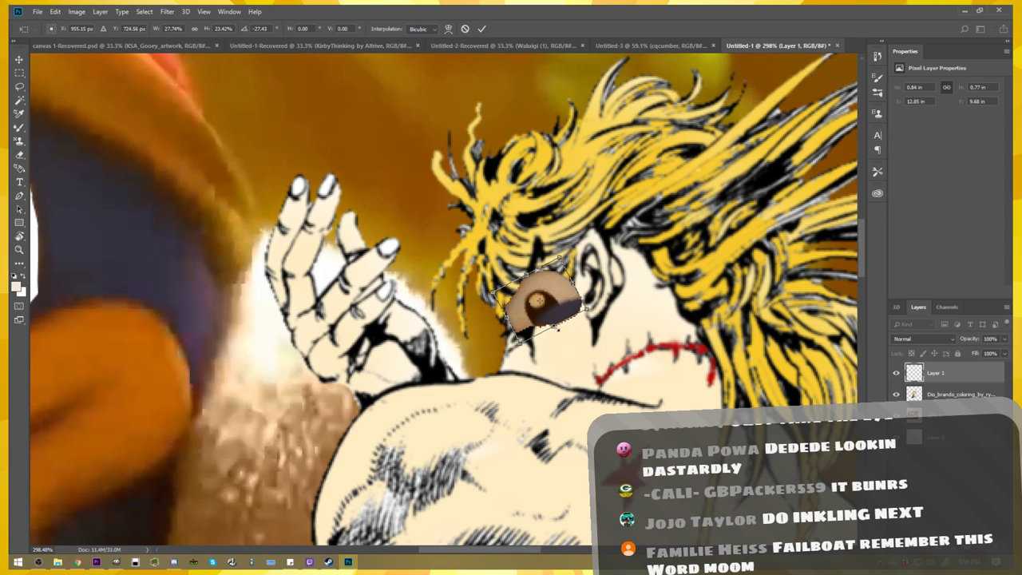
mouse_move(582, 279)
mouse_down()
mouse_move(577, 270)
mouse_move(581, 281)
mouse_up()
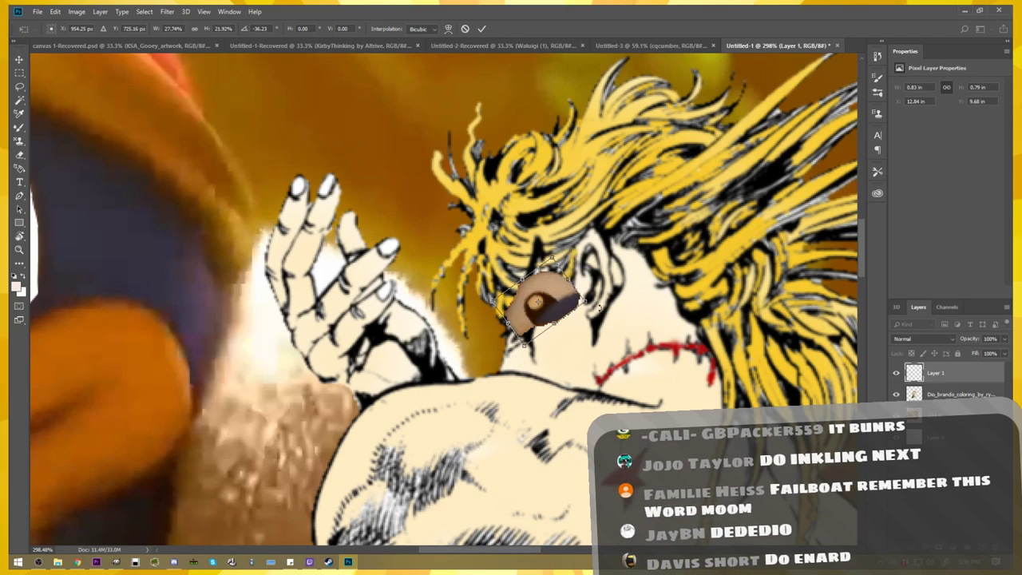
key(Return)
scroll(553, 311, up, 2)
scroll(554, 315, up, 2)
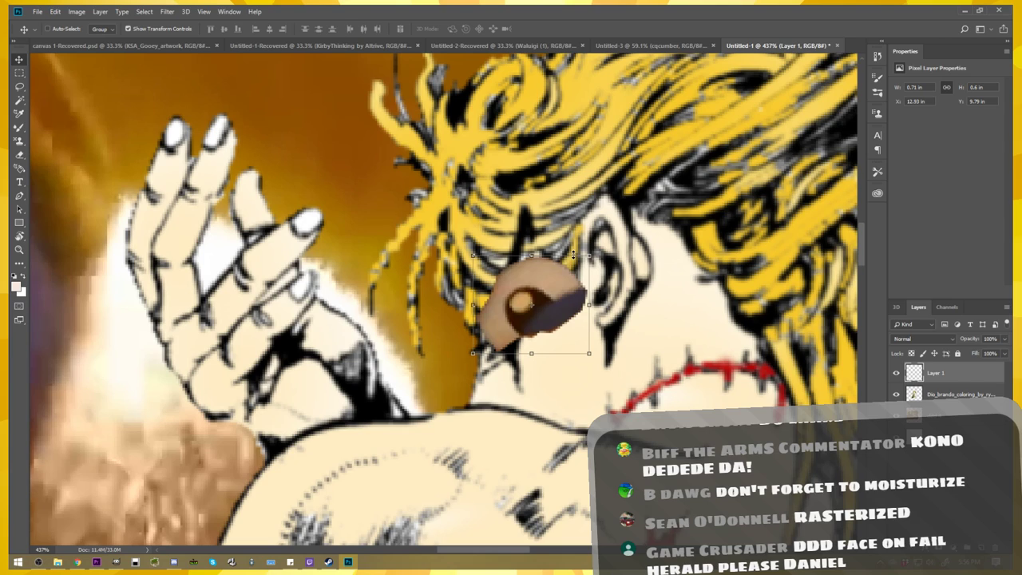
key(s)
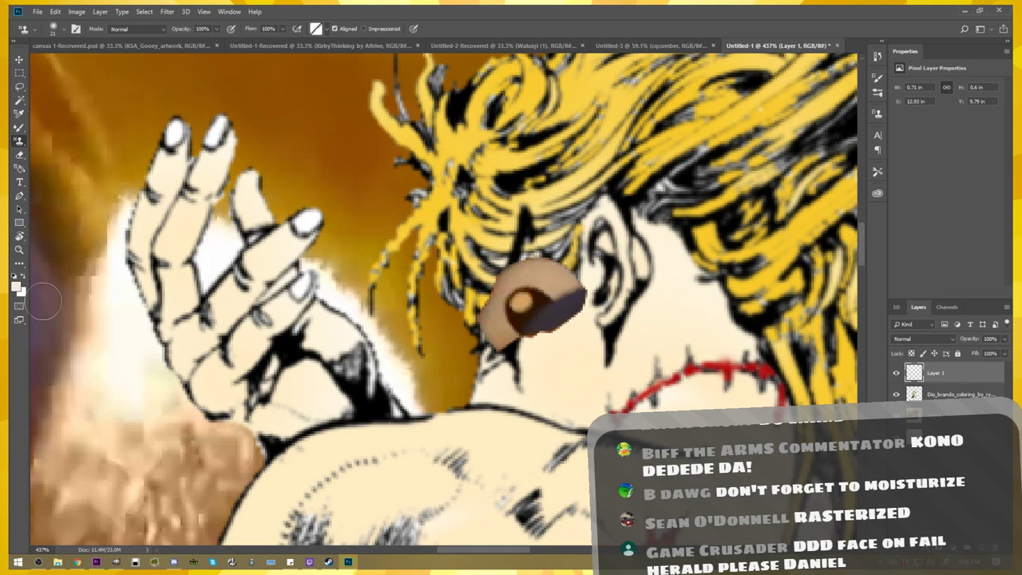
- Smudge the eye's lower-left edges into Dio's skin, undoing the upper-edge stroke and shrinking the brush
click(23, 262)
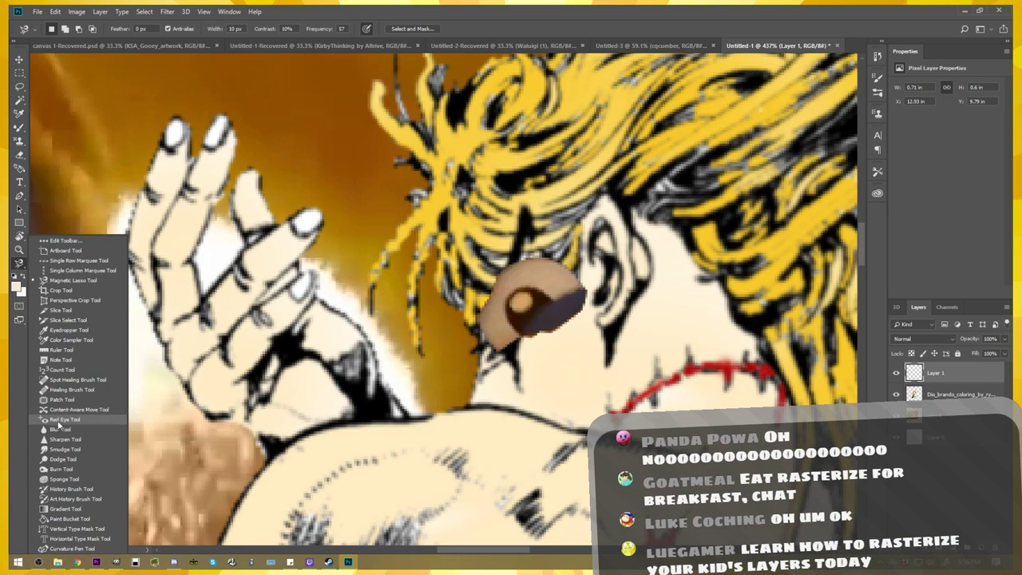
click(65, 448)
mouse_move(483, 280)
mouse_down()
mouse_move(479, 320)
mouse_move(479, 271)
mouse_move(475, 343)
mouse_move(482, 329)
mouse_move(531, 361)
mouse_move(575, 334)
mouse_move(608, 279)
mouse_move(573, 248)
mouse_move(511, 240)
mouse_move(492, 272)
mouse_move(502, 244)
mouse_move(489, 311)
mouse_up()
drag(511, 264, 489, 316)
drag(502, 244, 491, 311)
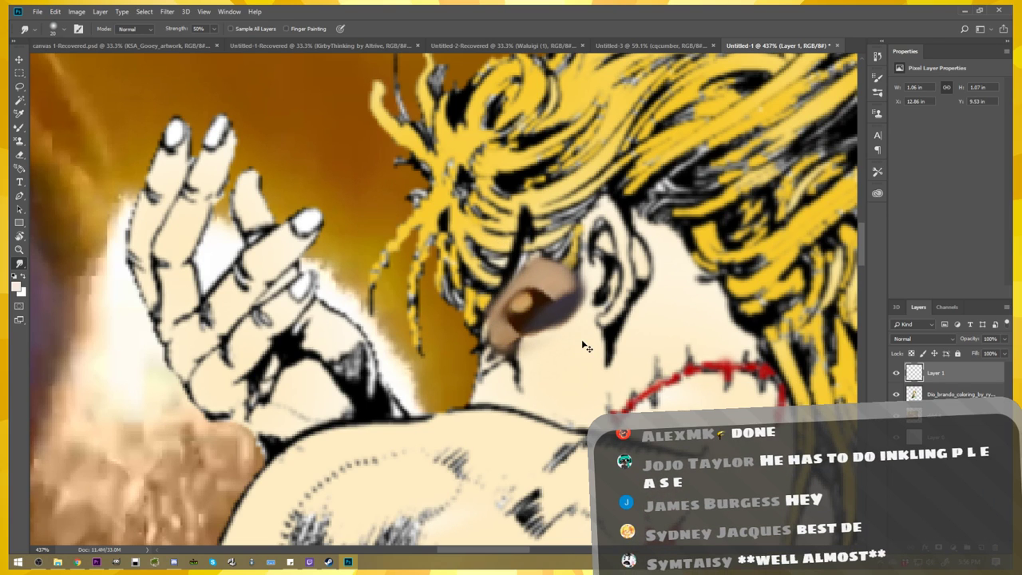
key(ctrl+alt+z)
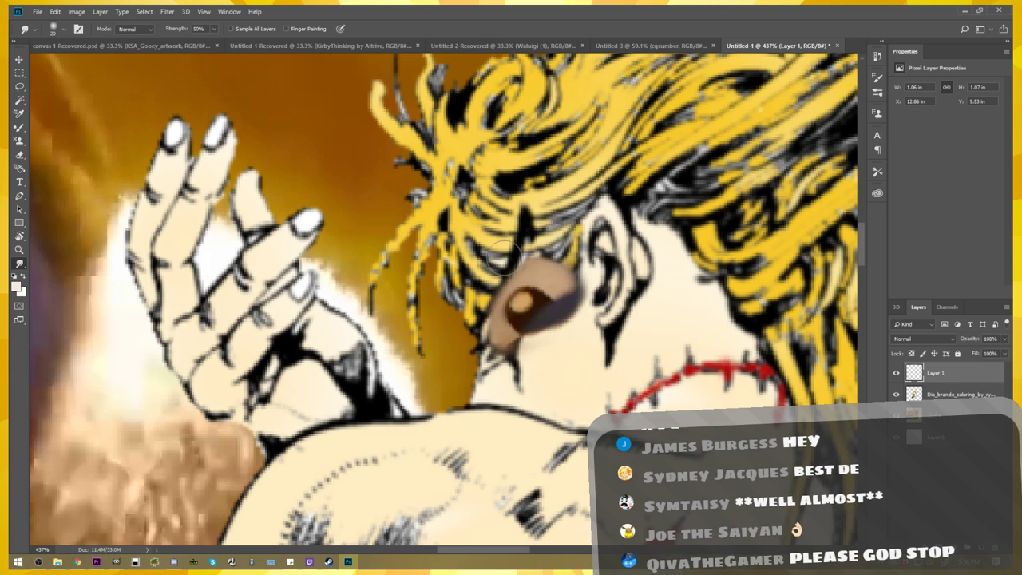
key(bracketleft)
key(bracketleft)
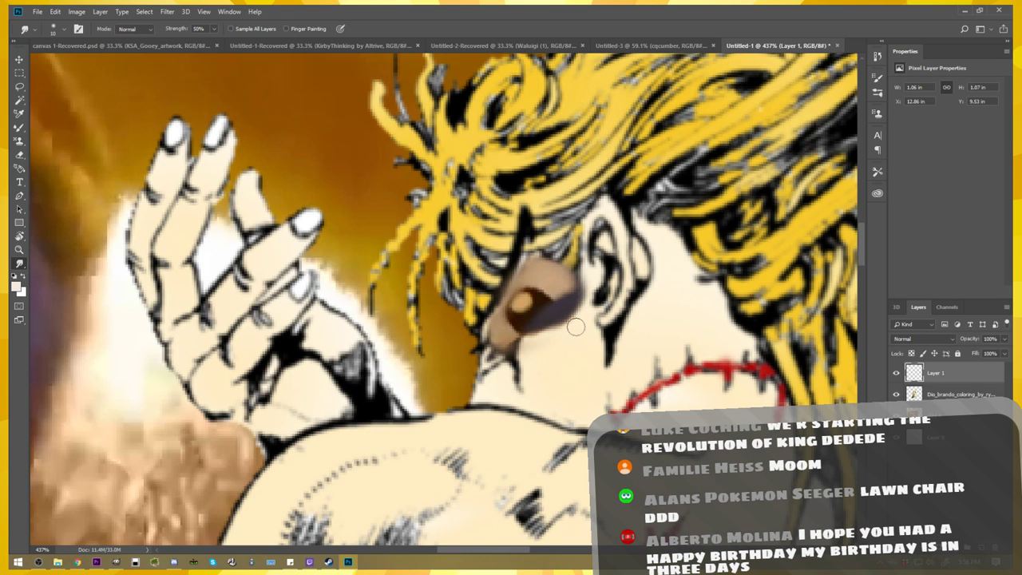
scroll(577, 324, down, 5)
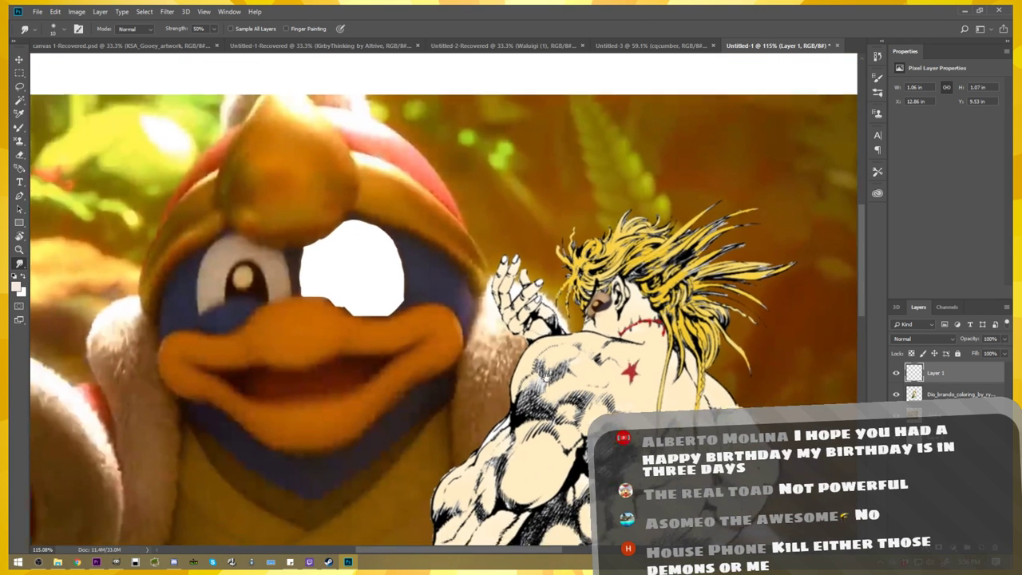
drag(488, 398, 613, 369)
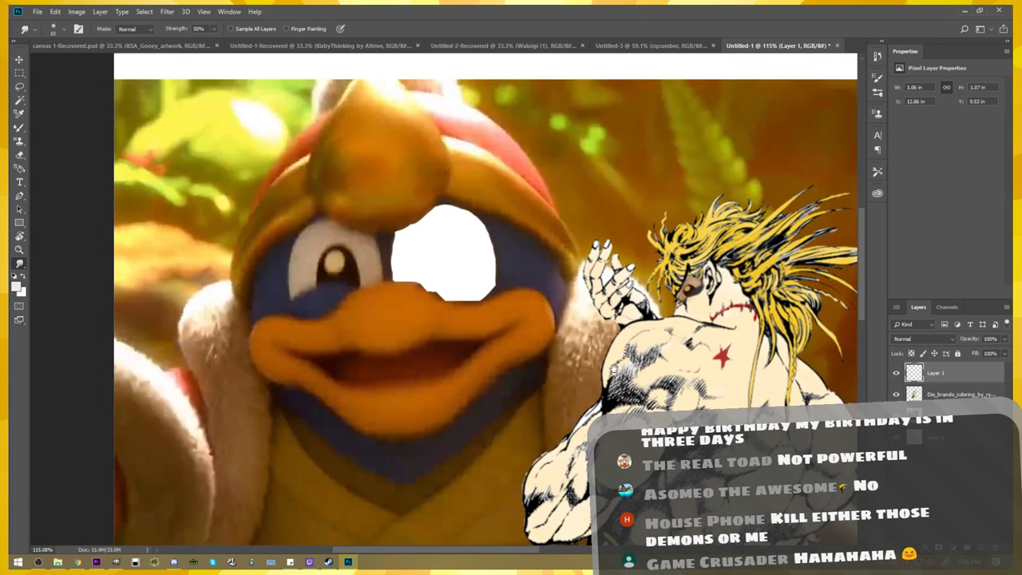
- On the ddd 4 layer, select Dedede's beak with the Magnetic Lasso
click(943, 435)
scroll(538, 314, up, 3)
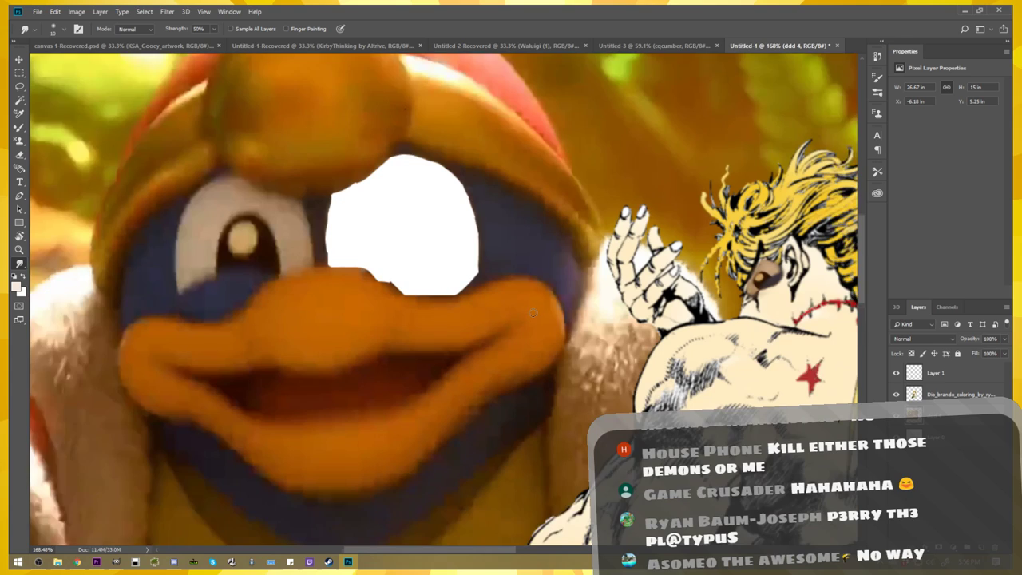
click(20, 270)
click(68, 283)
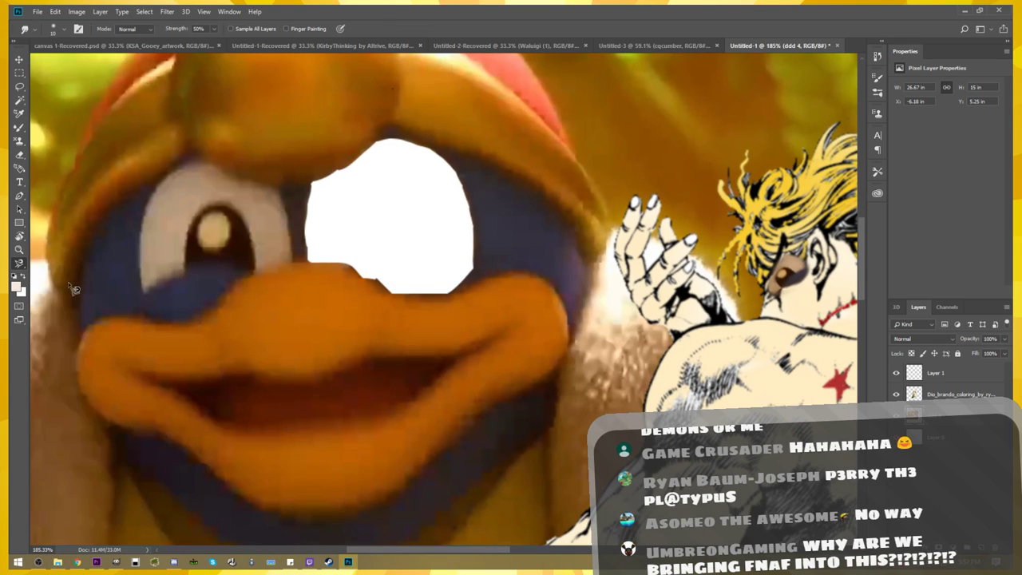
click(431, 296)
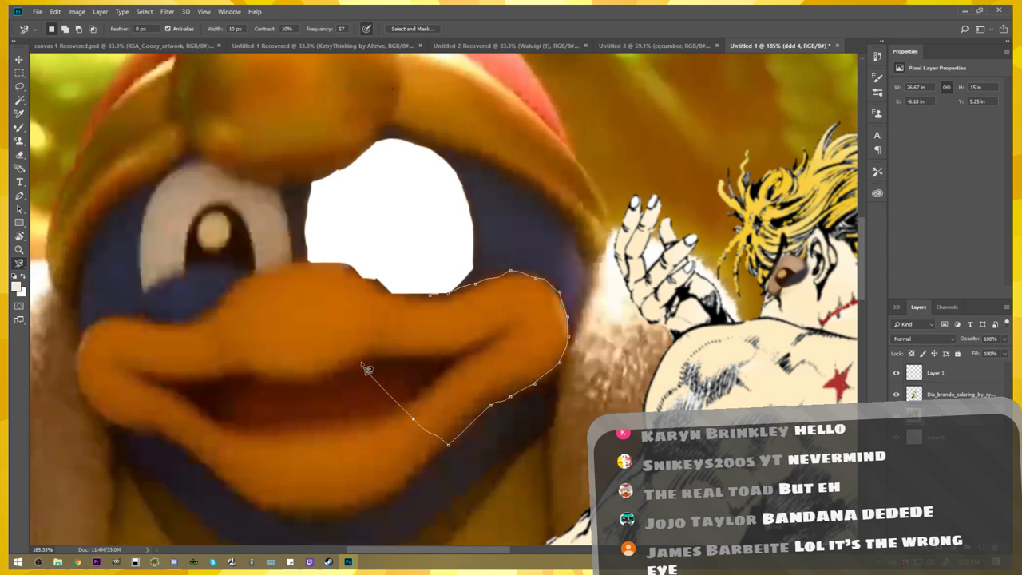
click(437, 301)
- Cut the beak from the frame and paste it as Layer 2
key(Delete)
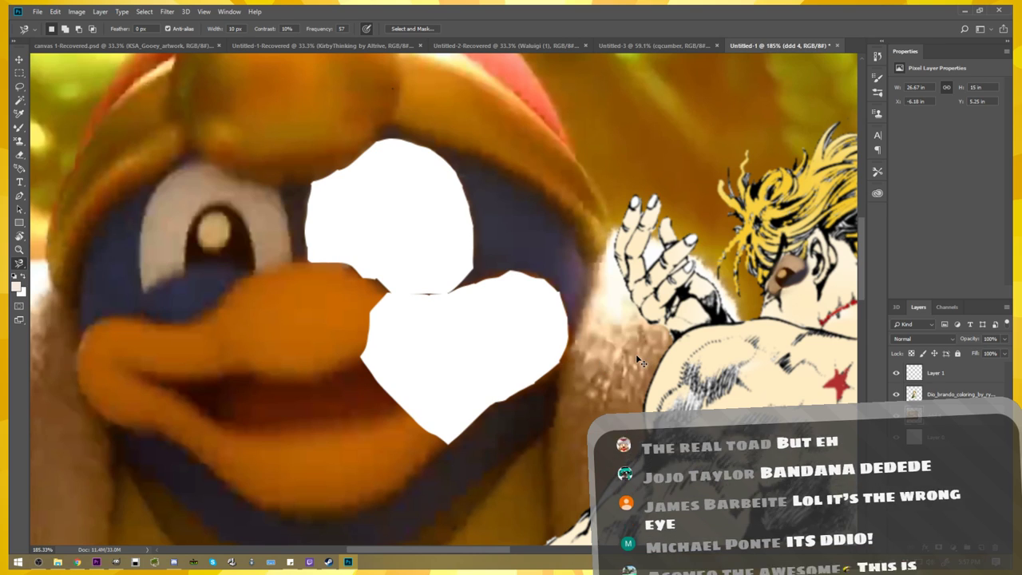
key(ctrl+v)
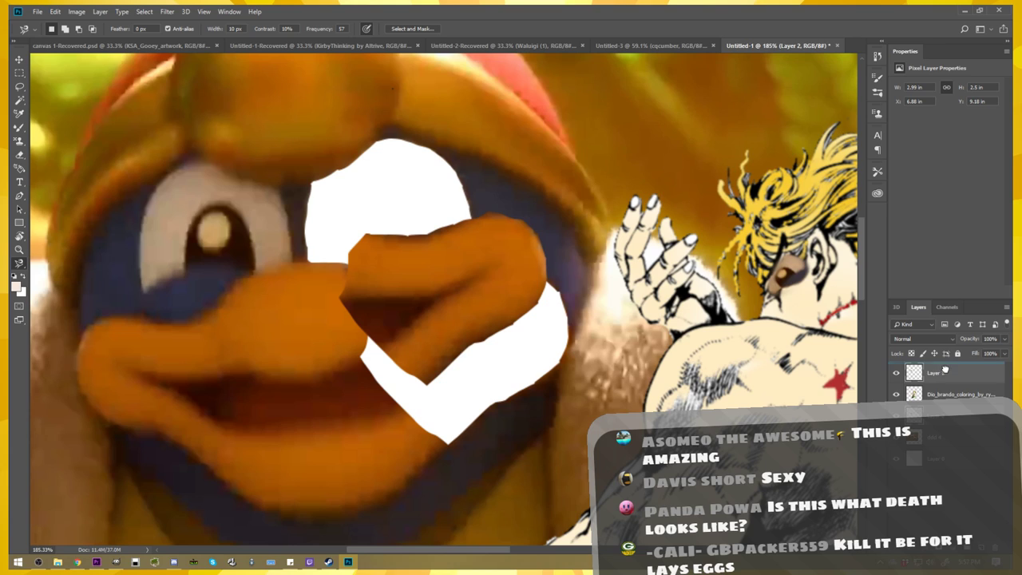
click(945, 372)
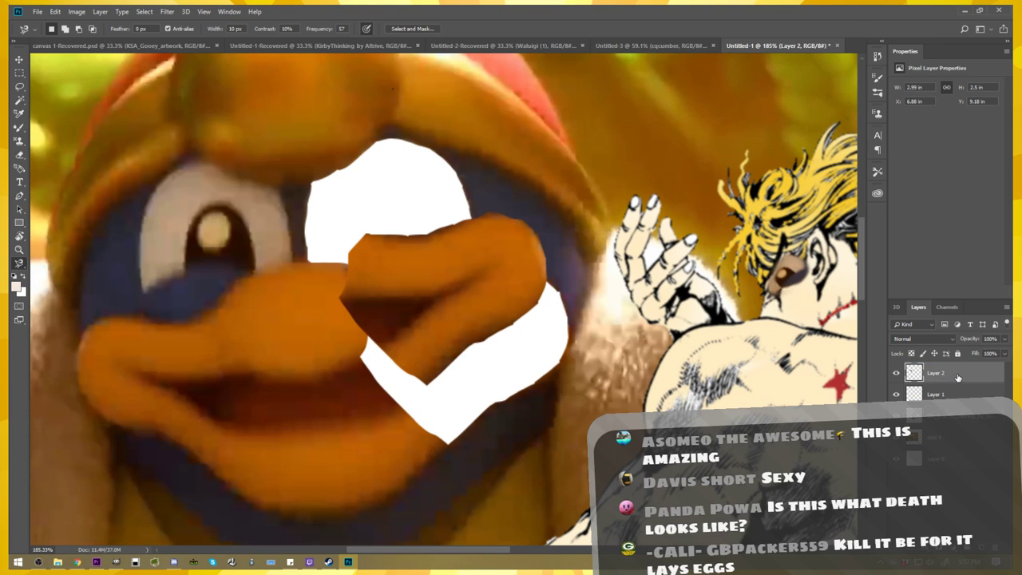
right_click(959, 376)
click(484, 291)
- Move the beak onto Dio, scale it to about 35% and tilt it -12°
key(v)
mouse_move(493, 296)
mouse_down()
mouse_move(769, 267)
mouse_move(412, 344)
mouse_move(461, 422)
mouse_up()
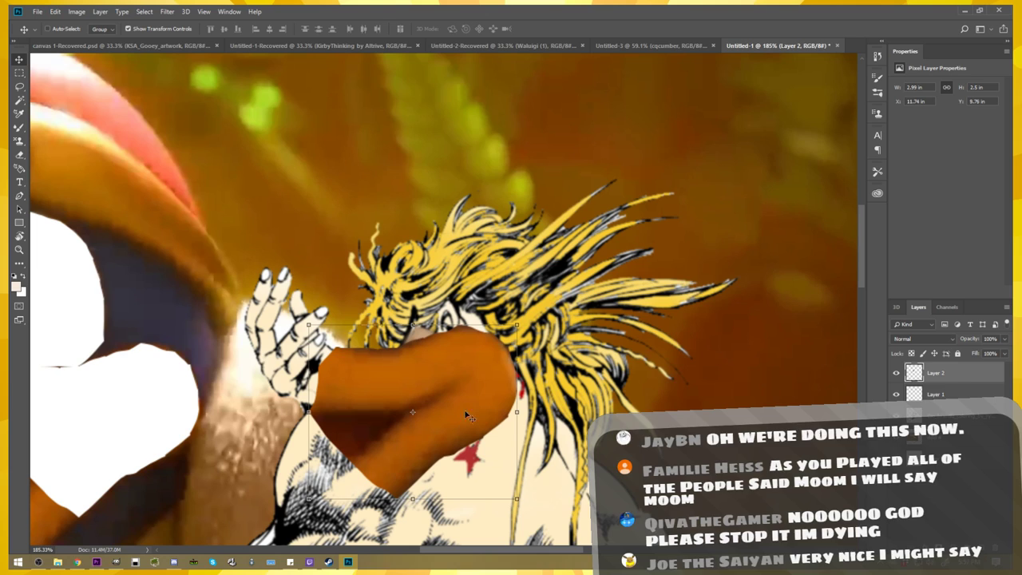
drag(527, 409, 524, 387)
mouse_move(501, 307)
mouse_down()
mouse_move(389, 442)
mouse_move(448, 388)
mouse_up()
scroll(449, 380, up, 3)
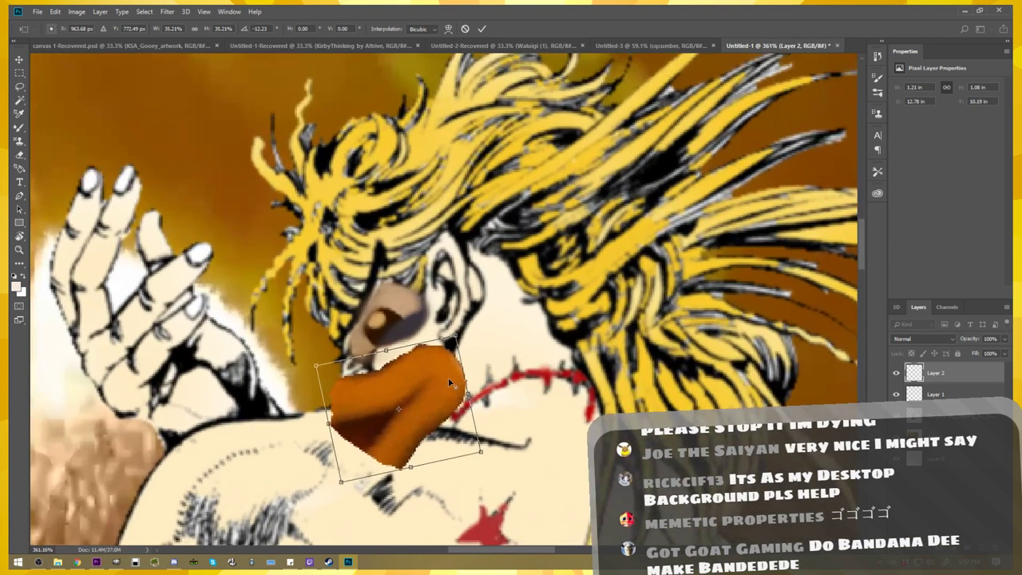
scroll(447, 382, up, 3)
drag(465, 367, 469, 365)
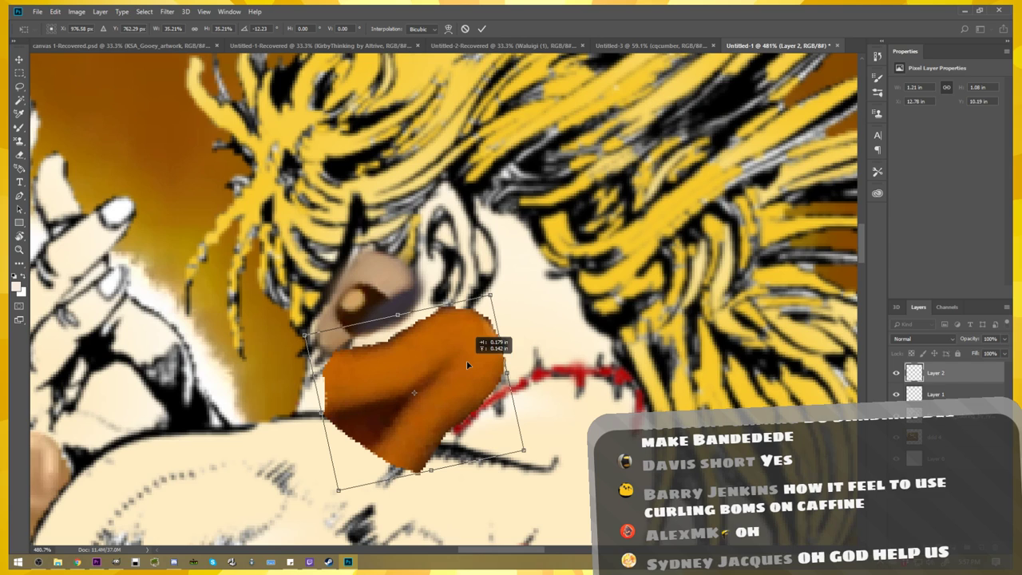
drag(468, 365, 468, 366)
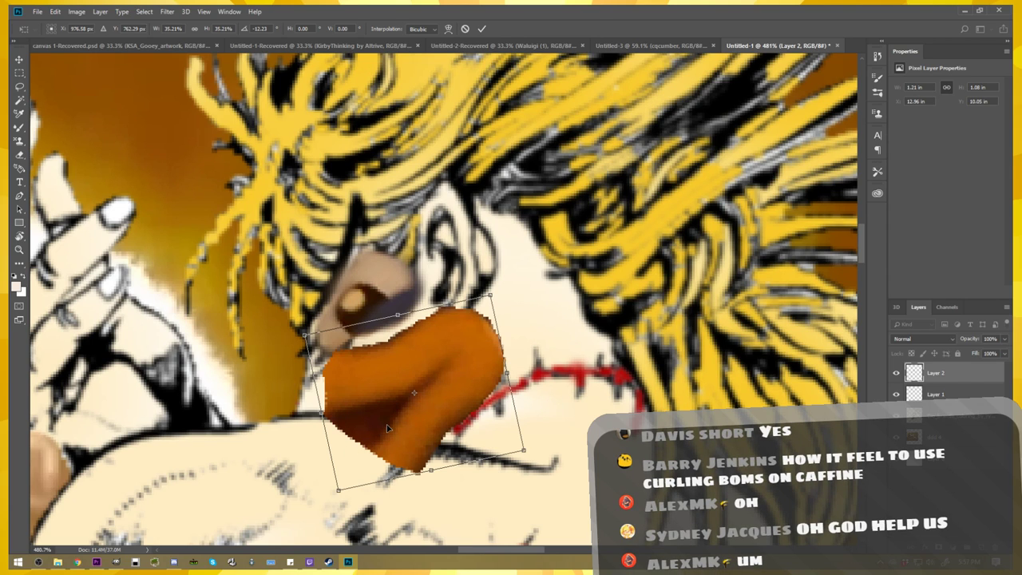
key(Return)
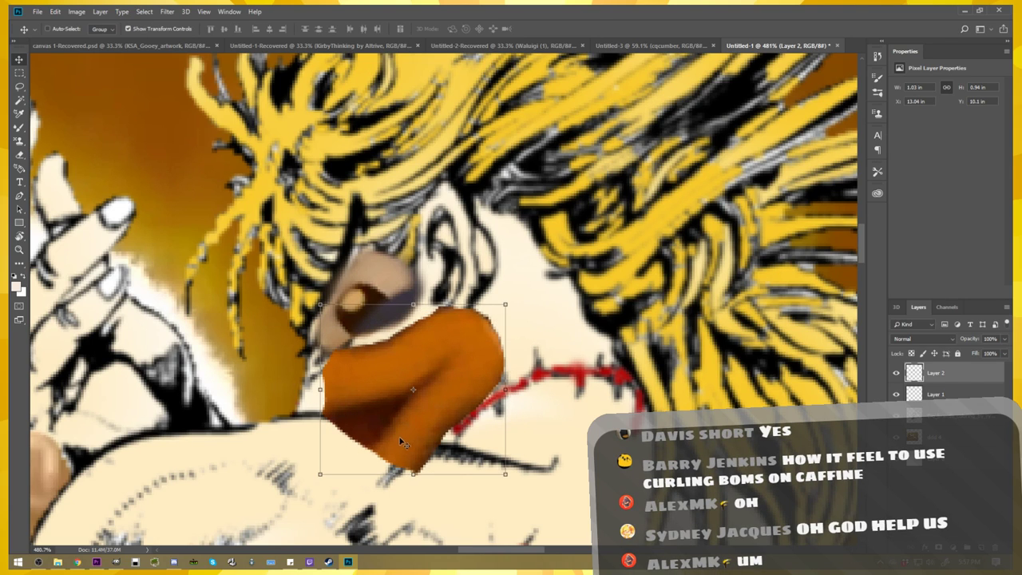
- Erase the beak's bottom tip where it extends below Dio's shoulder
scroll(403, 443, up, 2)
scroll(389, 456, down, 1)
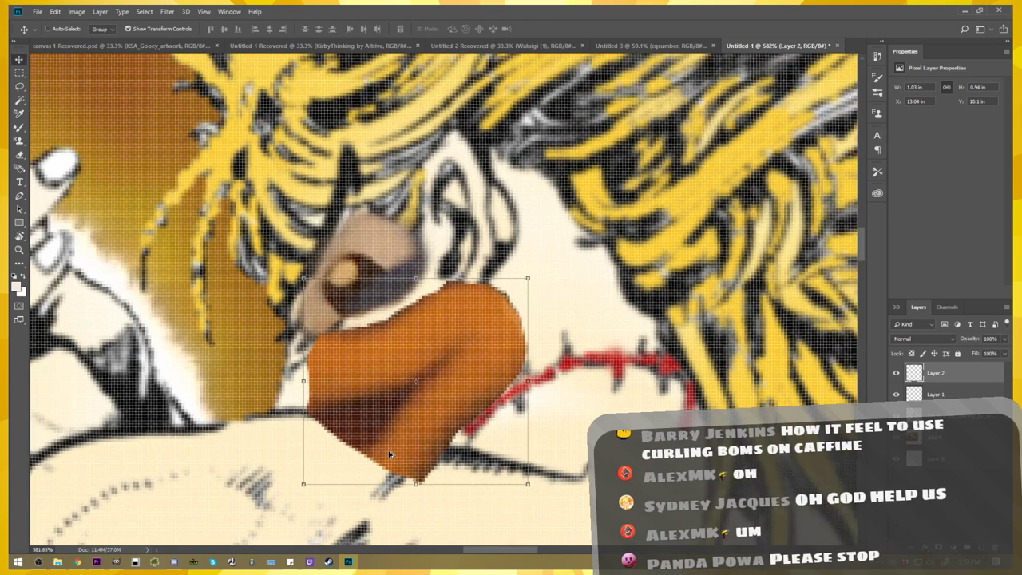
scroll(389, 453, down, 1)
scroll(391, 447, down, 1)
drag(391, 444, 425, 359)
key(e)
mouse_move(445, 407)
mouse_down()
mouse_move(456, 406)
mouse_move(348, 363)
mouse_up()
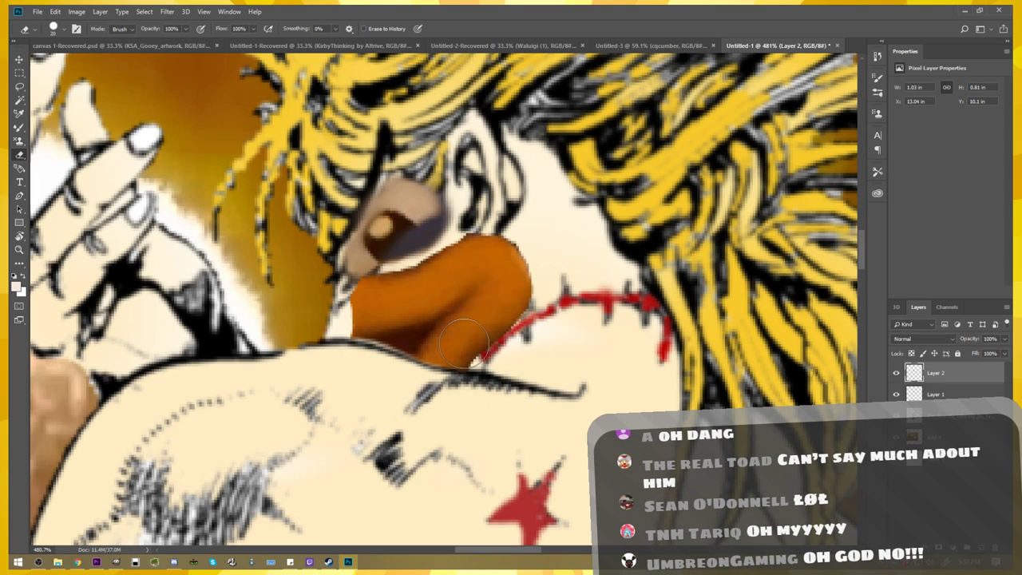
- Smudge Layer 2's upper-left beak edge toward Dio's eye
click(19, 263)
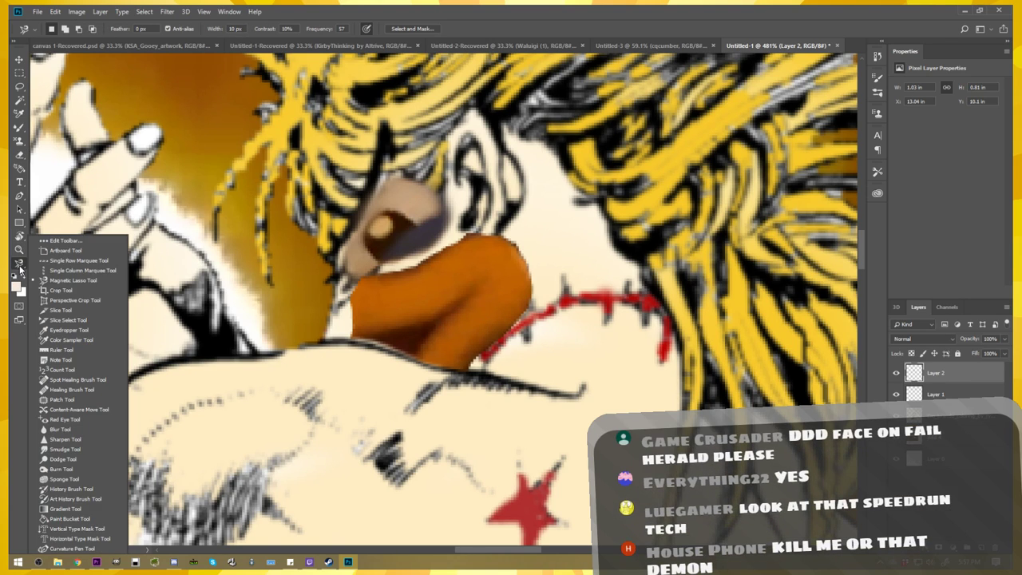
click(65, 450)
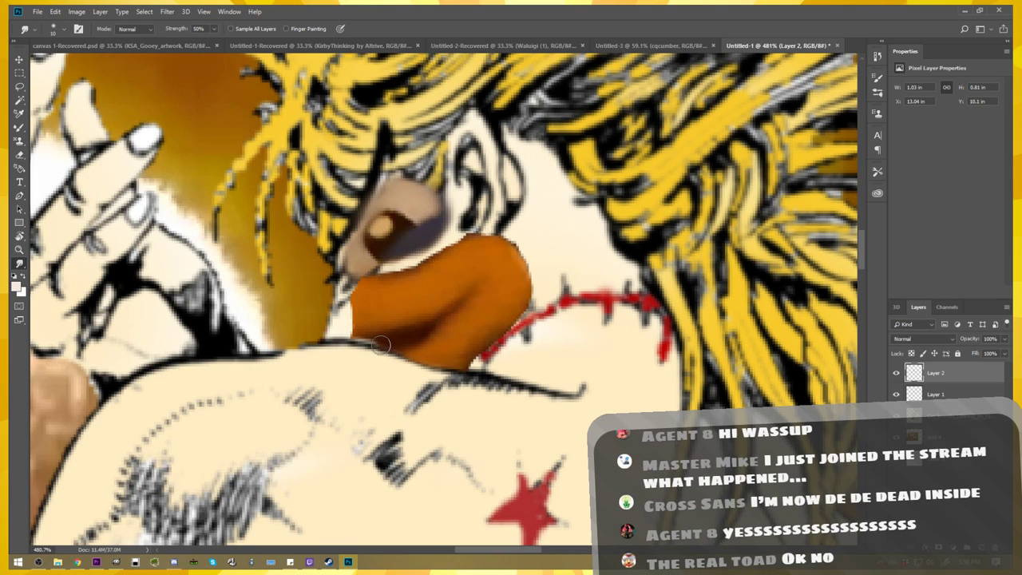
mouse_move(369, 318)
mouse_down()
mouse_move(320, 337)
mouse_move(335, 281)
mouse_move(311, 298)
mouse_up()
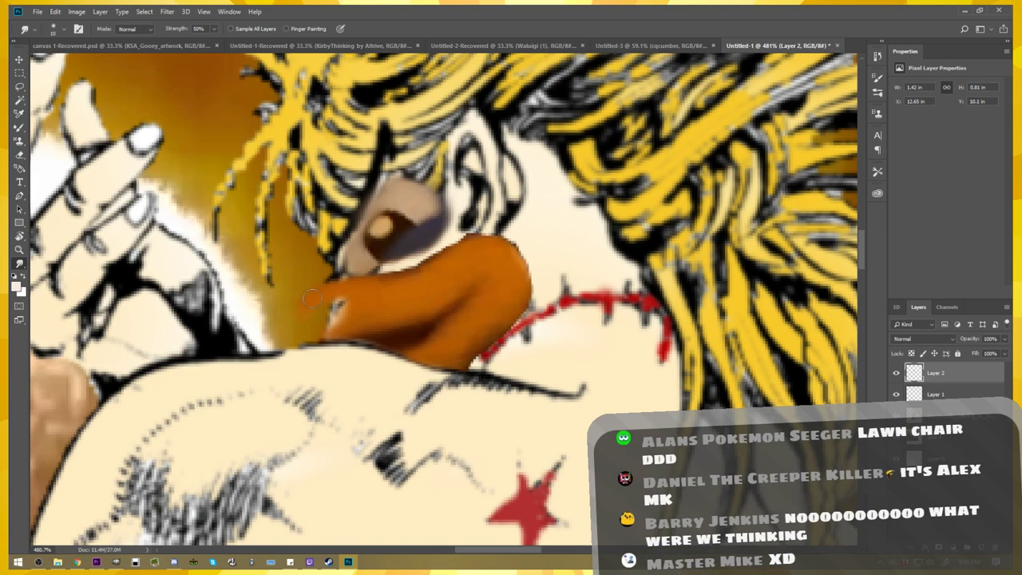
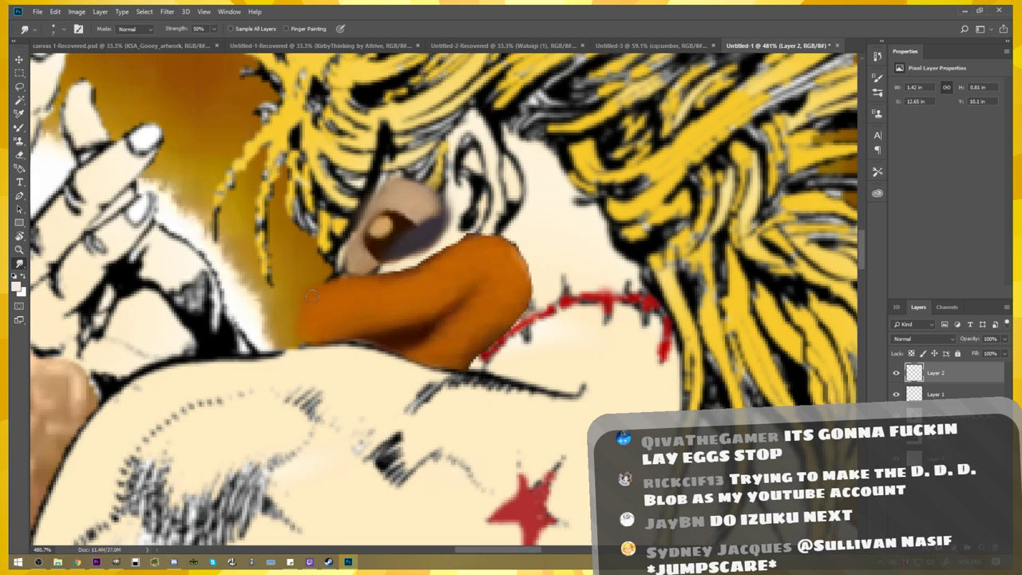
- Erase stray pixels at the beak's left edge, then smudge its top and right edges on Layer 2
key(e)
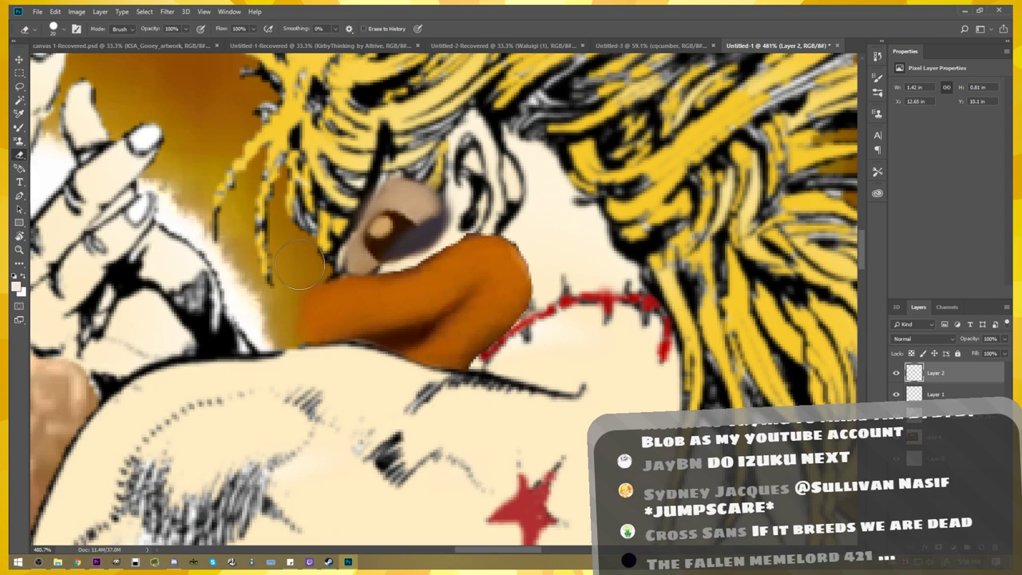
drag(282, 292, 290, 360)
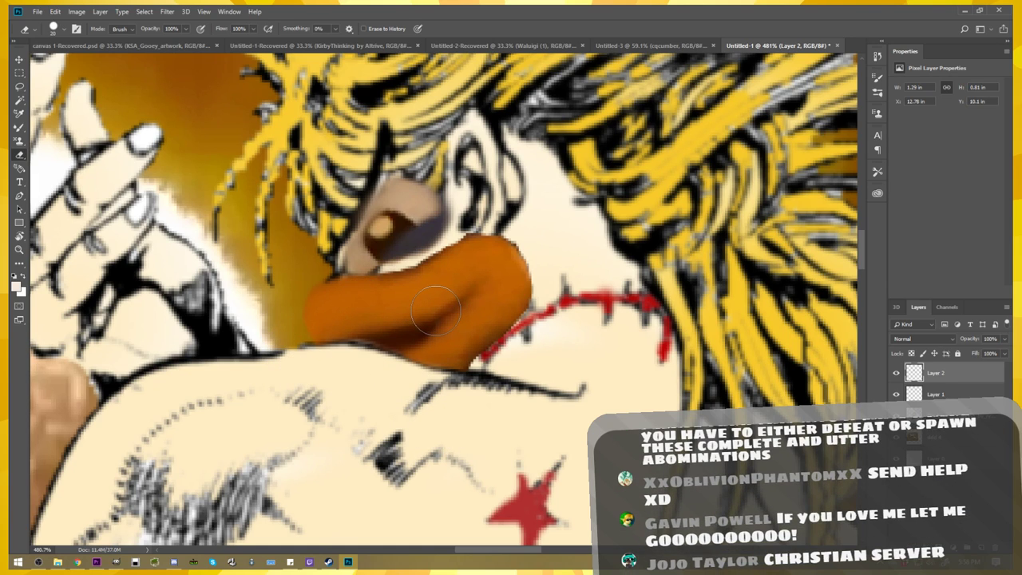
click(19, 263)
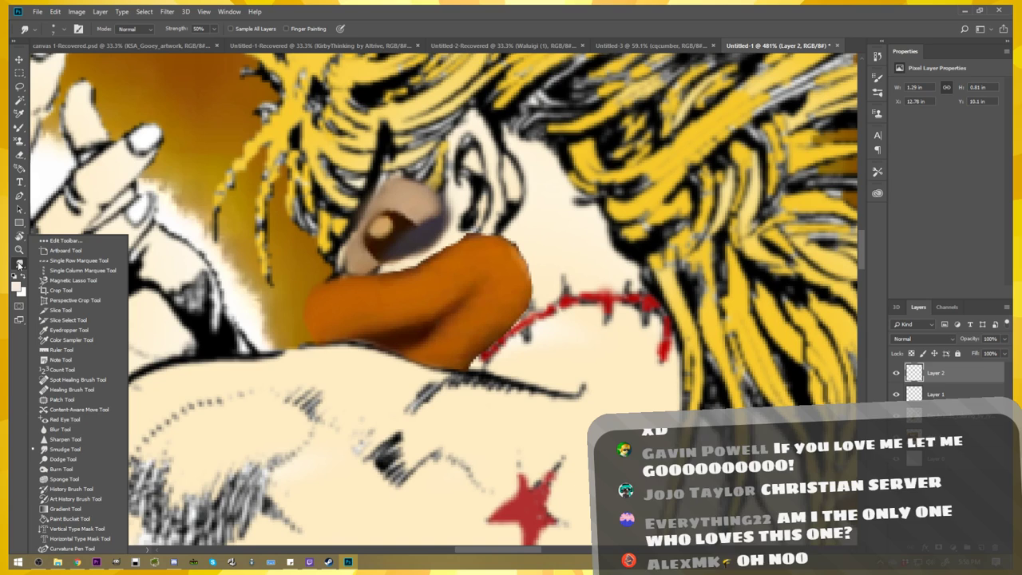
click(64, 443)
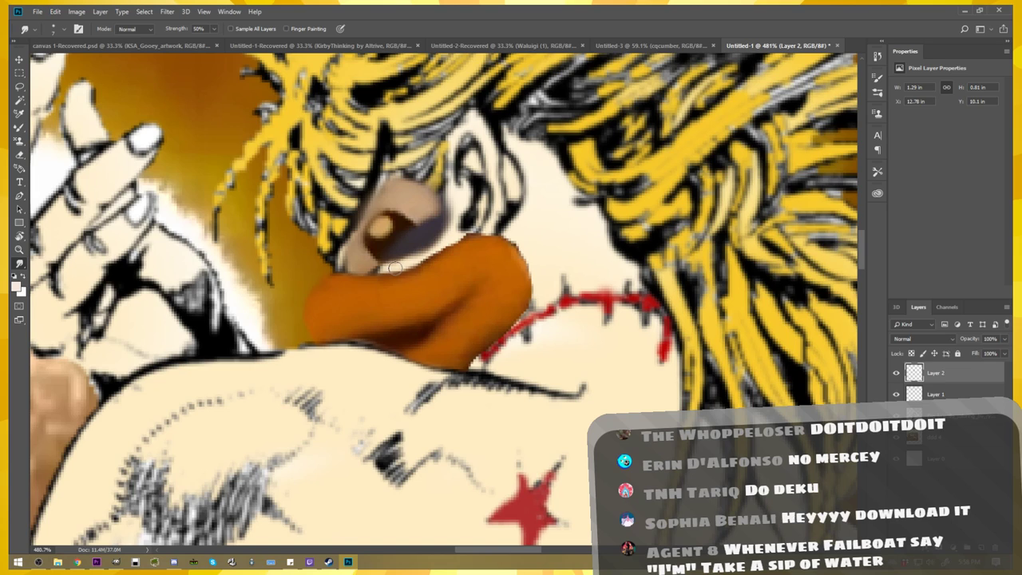
drag(443, 251, 476, 232)
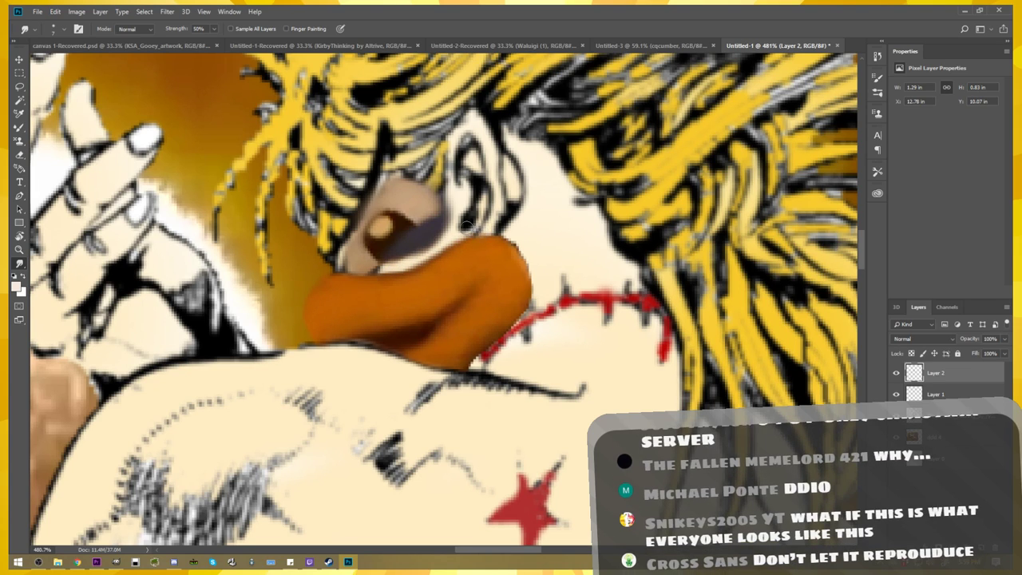
drag(484, 231, 503, 226)
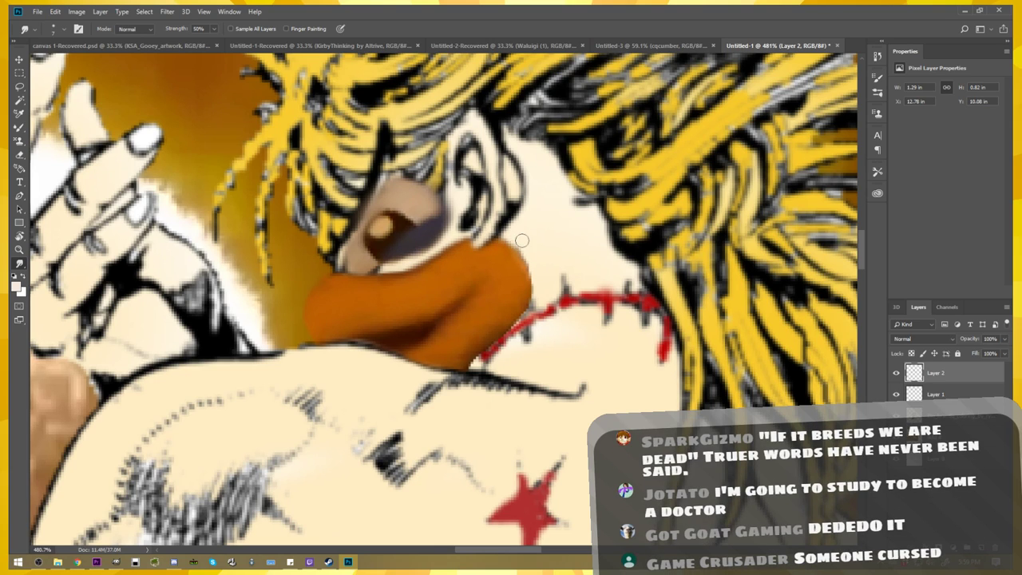
drag(536, 297, 543, 297)
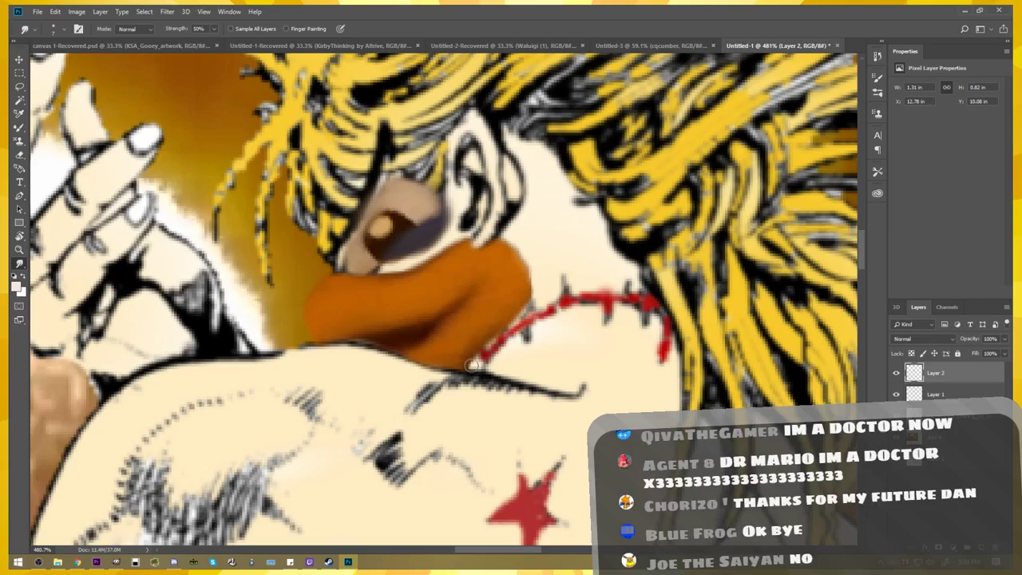
scroll(471, 367, down, 5)
scroll(498, 351, down, 2)
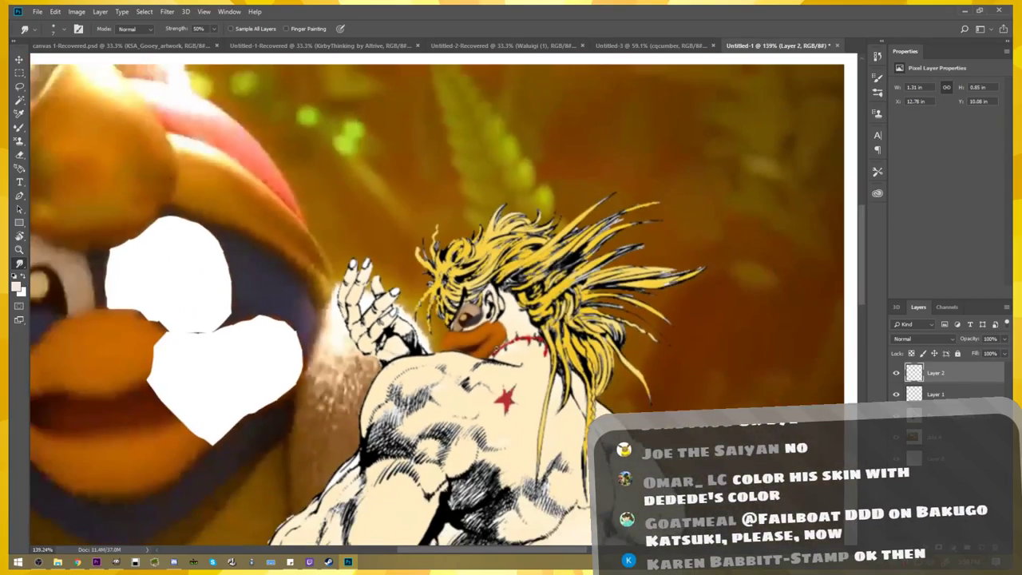
scroll(498, 352, down, 1)
scroll(499, 351, down, 1)
scroll(497, 349, up, 2)
scroll(497, 349, up, 2)
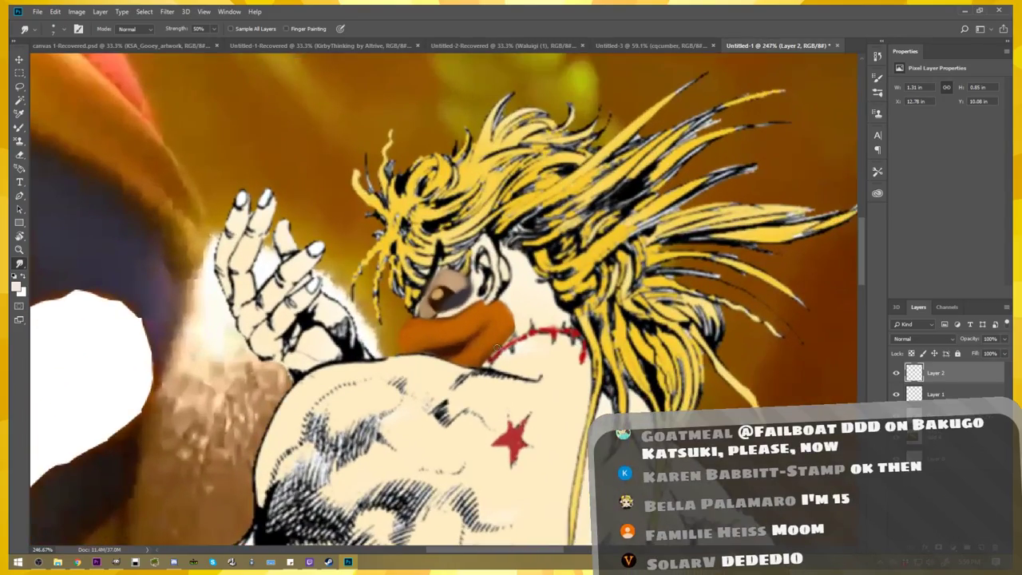
scroll(495, 344, up, 1)
scroll(491, 327, up, 2)
scroll(480, 279, up, 2)
scroll(476, 267, down, 1)
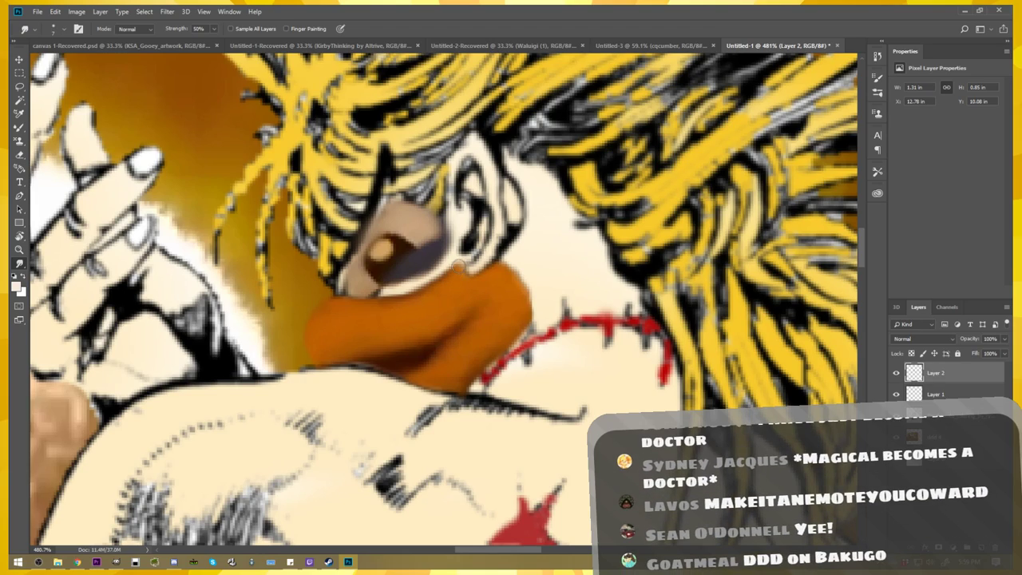
scroll(472, 271, down, 2)
scroll(472, 271, down, 3)
scroll(472, 271, down, 2)
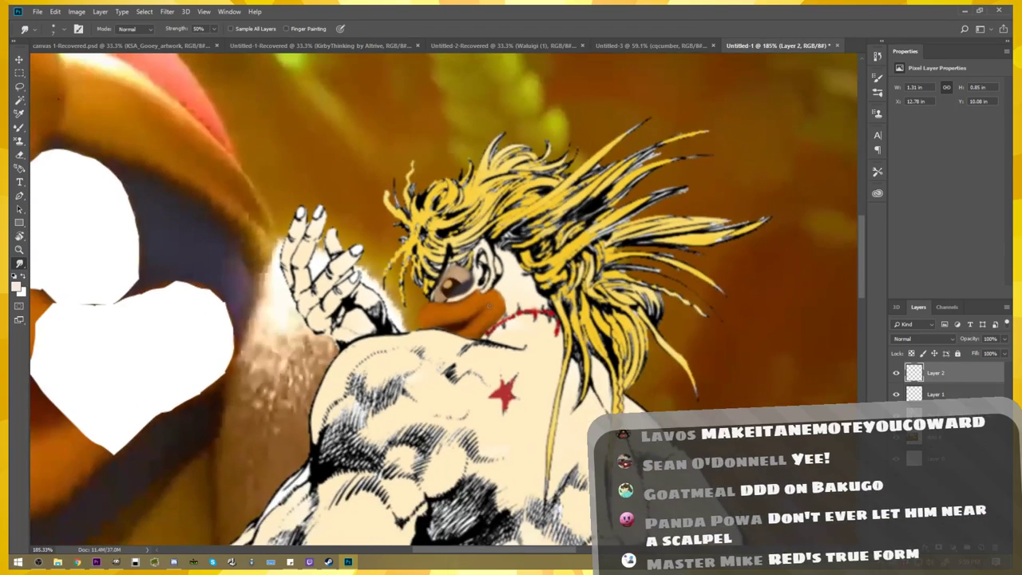
scroll(478, 286, up, 4)
scroll(477, 287, up, 2)
scroll(472, 272, up, 2)
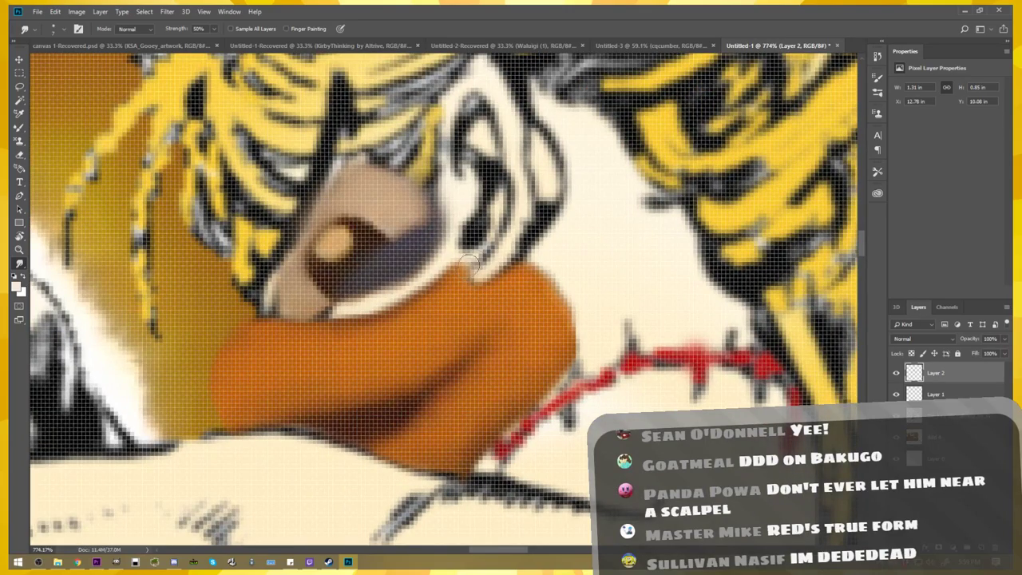
scroll(504, 254, down, 3)
scroll(491, 324, down, 2)
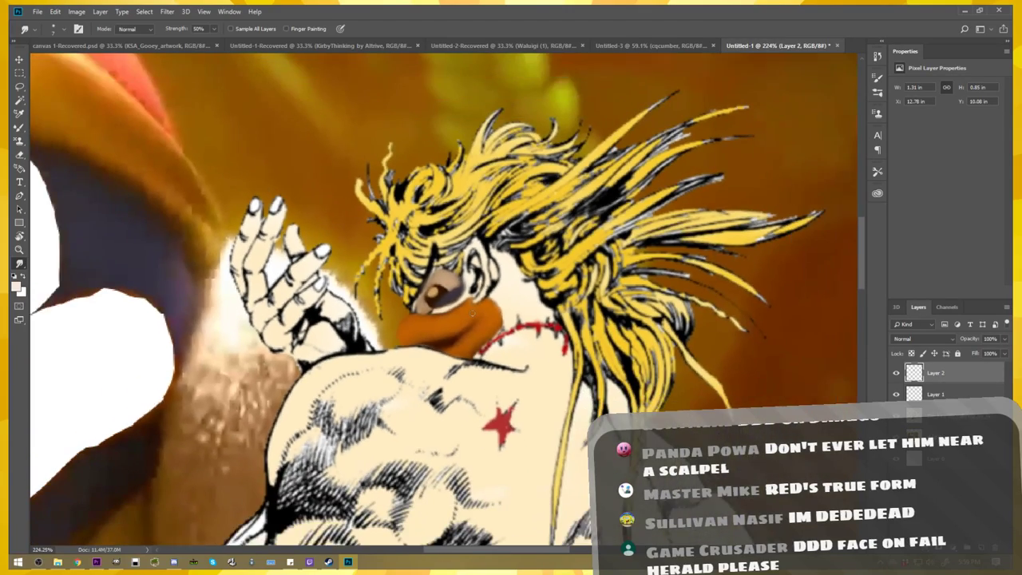
scroll(487, 331, down, 2)
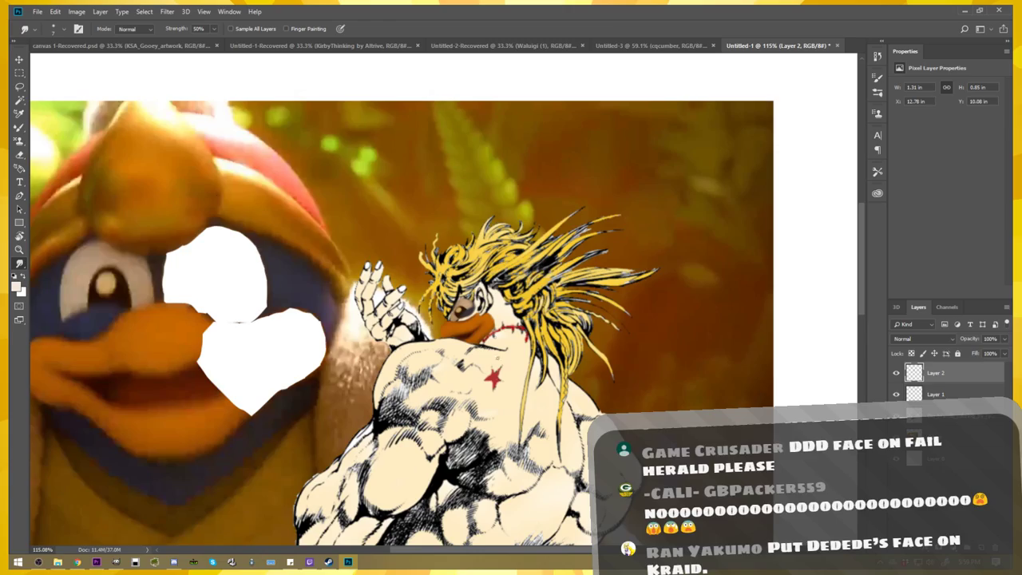
scroll(487, 344, up, 2)
scroll(489, 345, up, 1)
scroll(489, 346, up, 1)
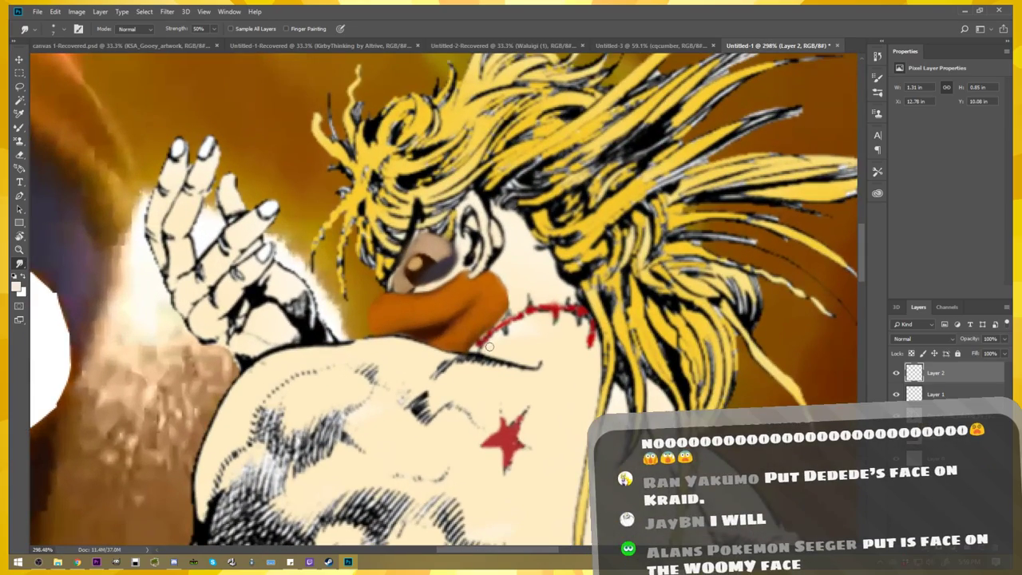
scroll(487, 343, left, 3)
scroll(478, 333, left, 3)
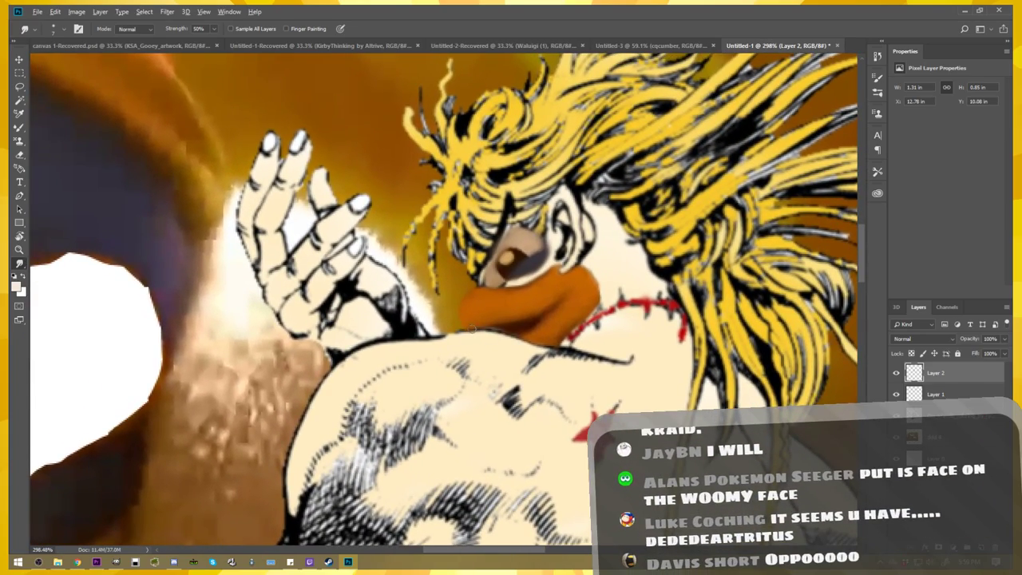
scroll(473, 327, up, 3)
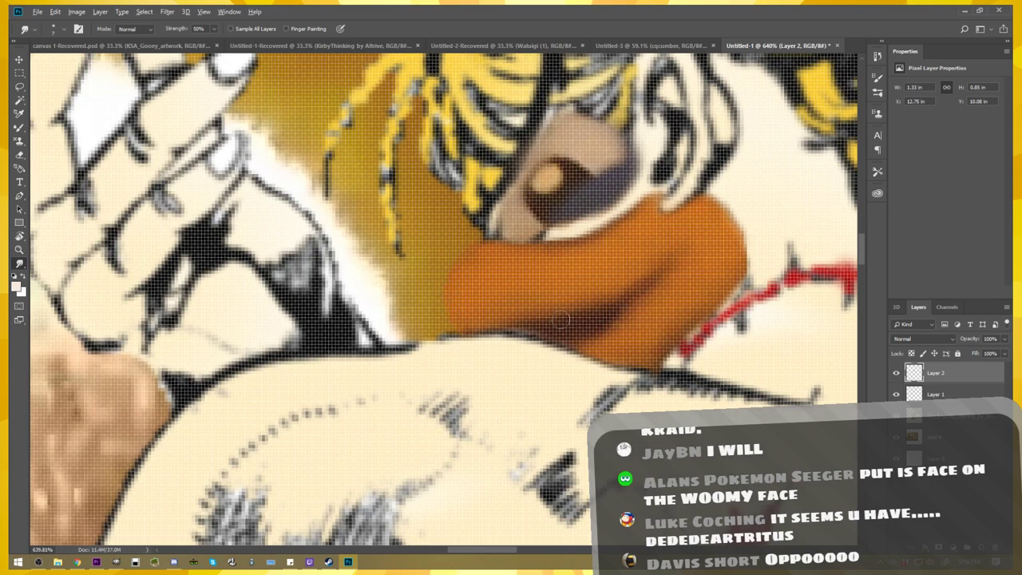
scroll(563, 320, down, 1)
scroll(563, 320, down, 1)
scroll(563, 319, down, 1)
scroll(563, 320, down, 1)
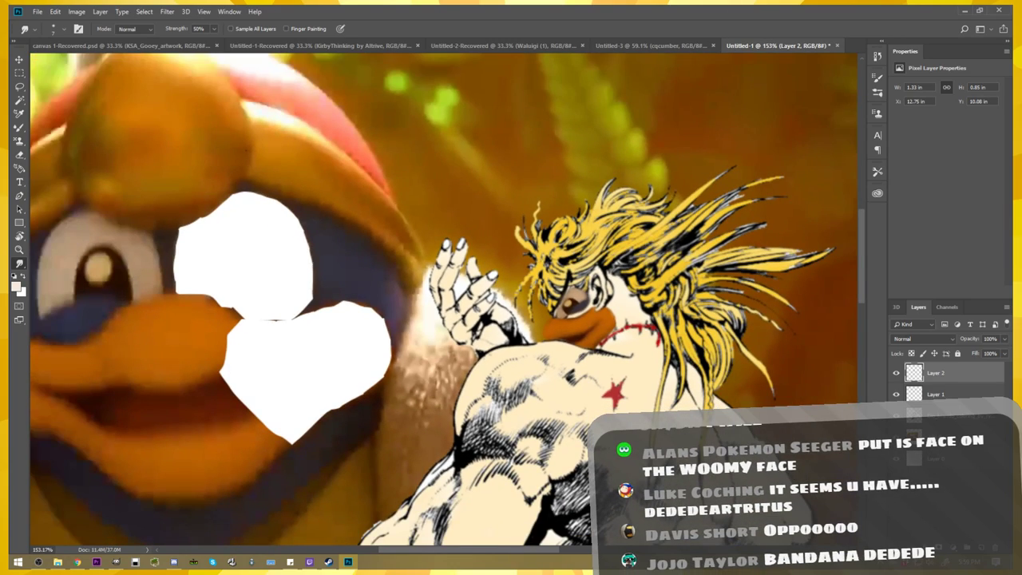
scroll(639, 338, down, 2)
scroll(639, 339, right, 2)
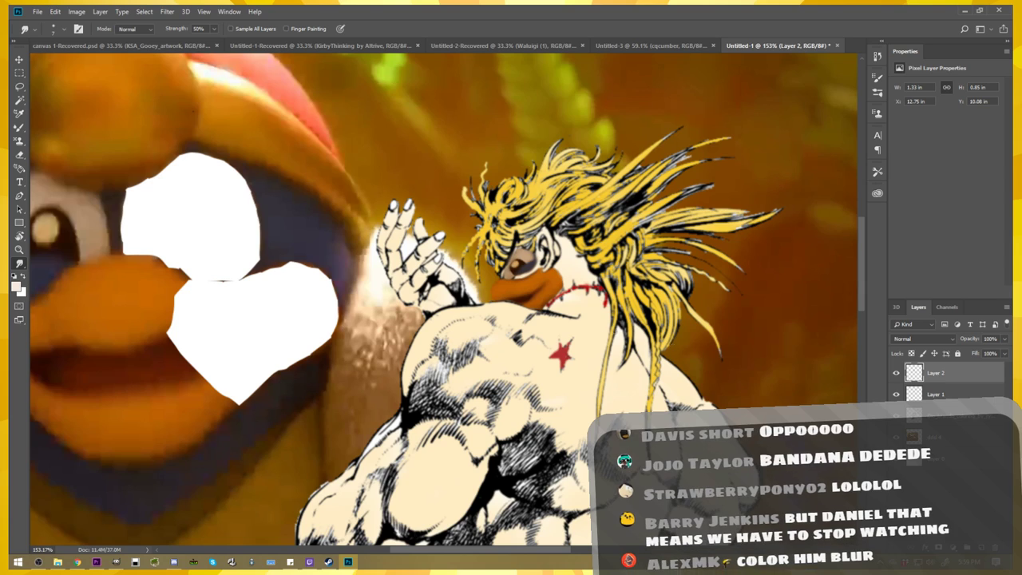
scroll(582, 291, up, 1)
scroll(582, 290, up, 1)
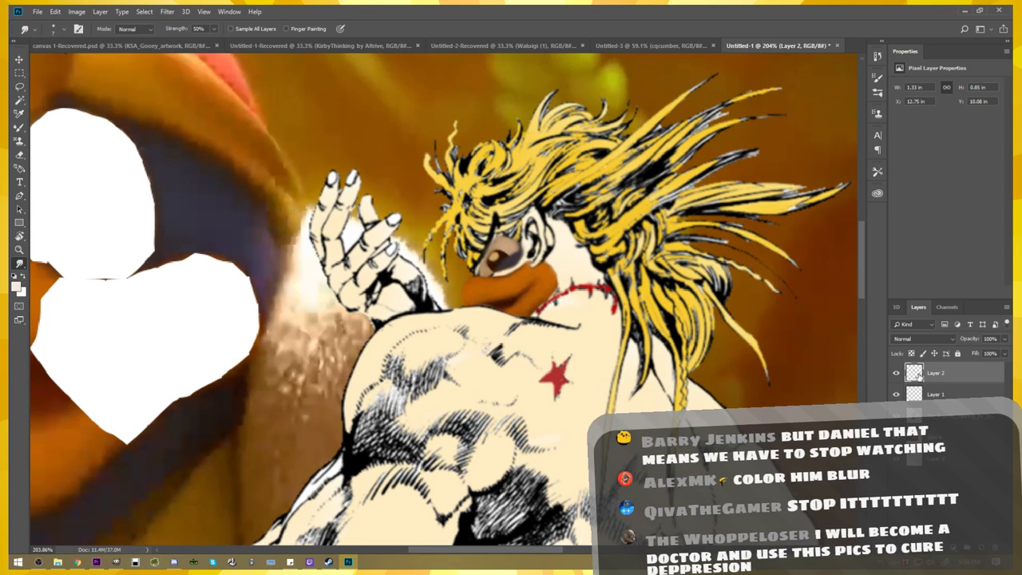
click(994, 448)
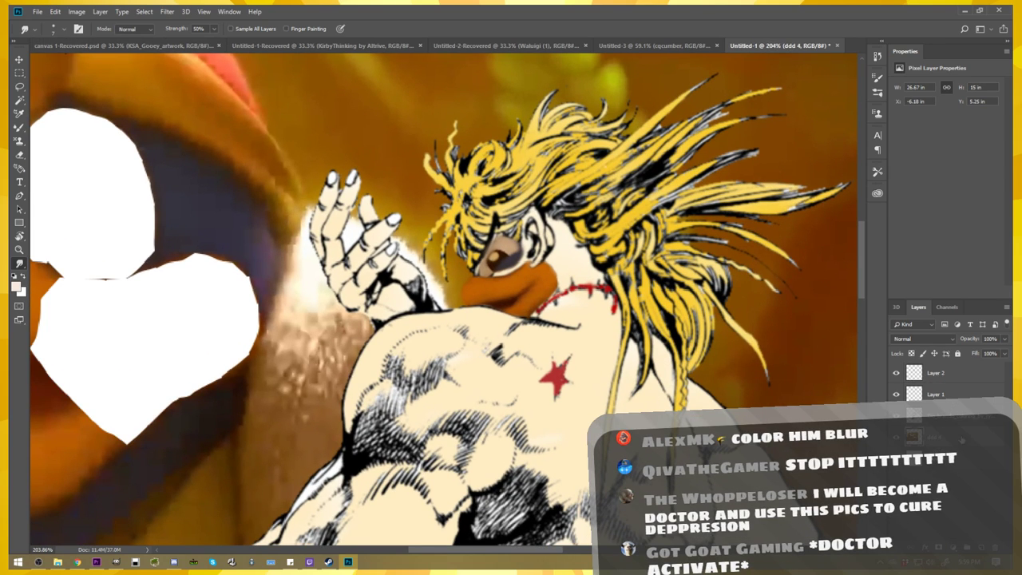
- Delete the ddd 4 layer and hide the white background layer
click(995, 550)
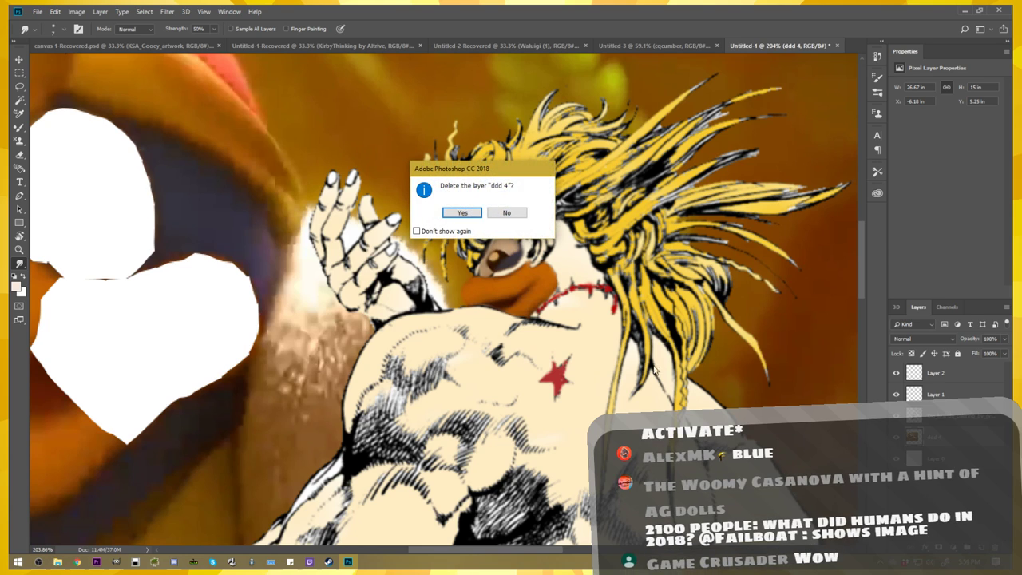
click(456, 213)
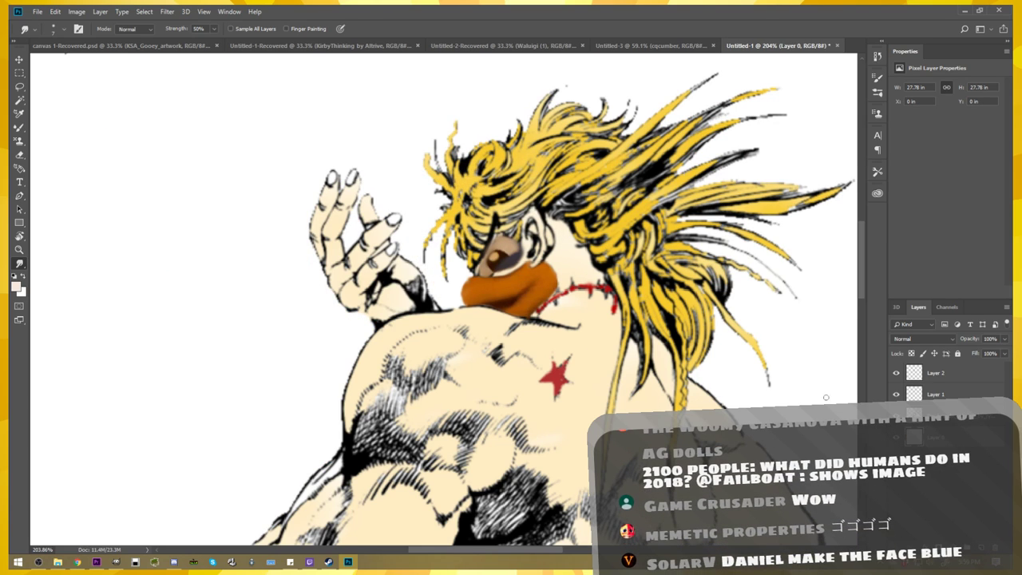
click(896, 415)
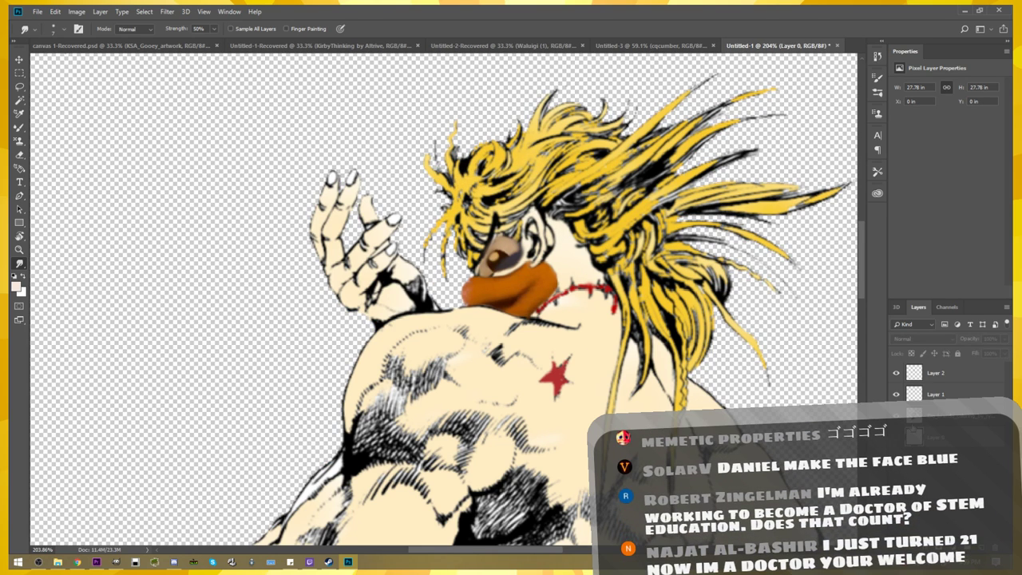
- Apply Auto Color, Auto Contrast and Auto Tone to the beak on Layer 2
click(930, 373)
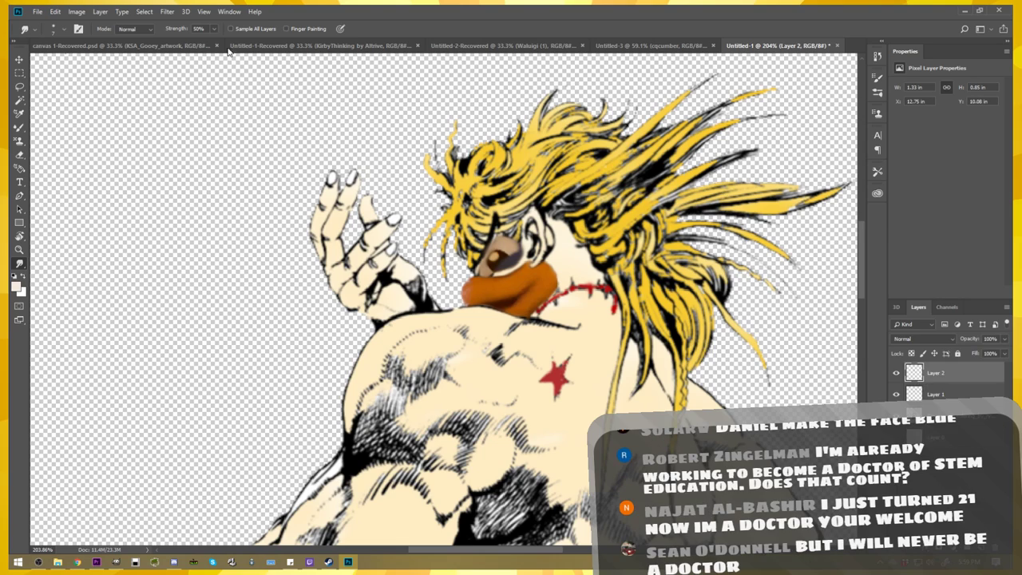
click(77, 11)
click(104, 71)
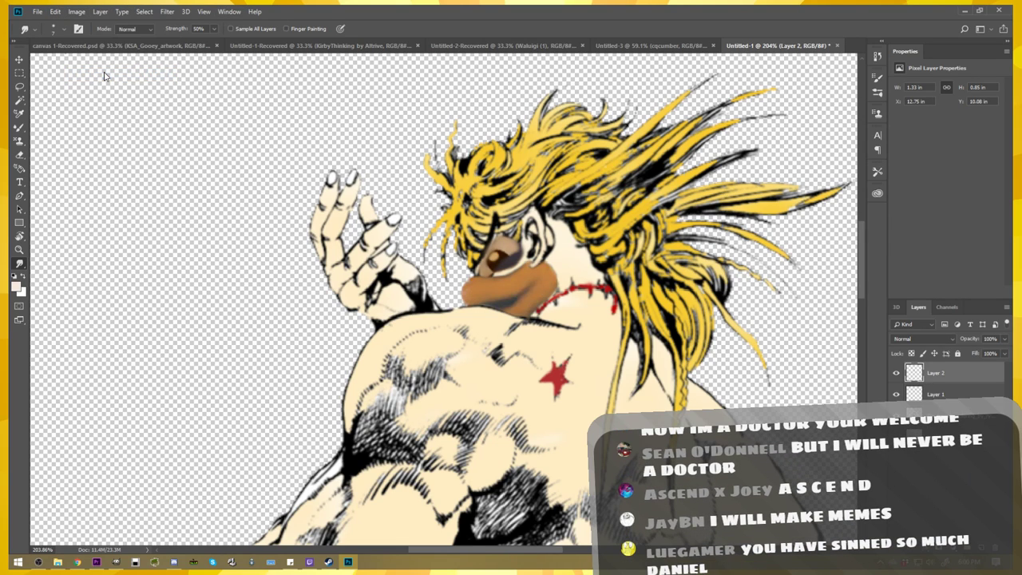
click(100, 11)
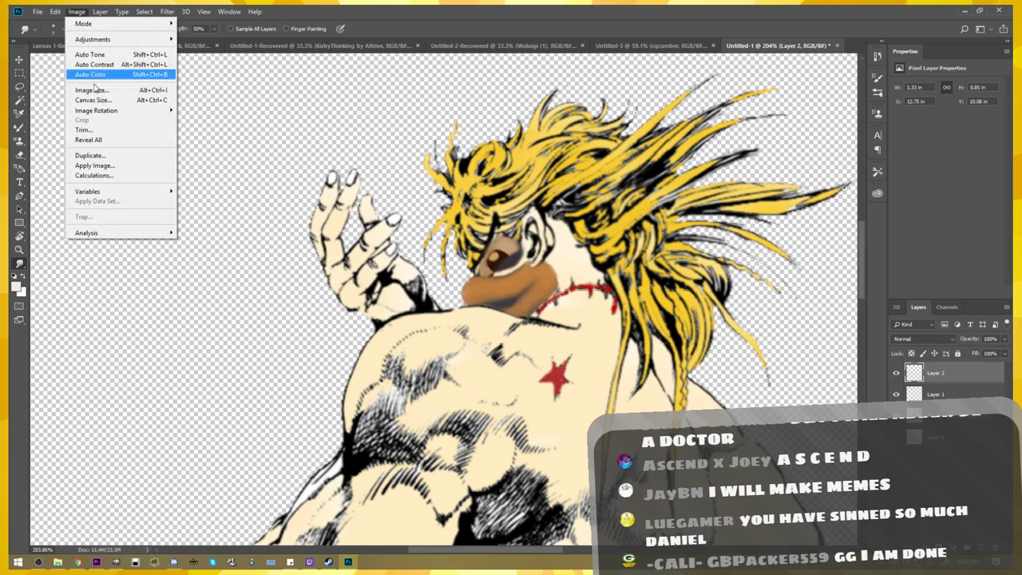
click(97, 66)
click(76, 11)
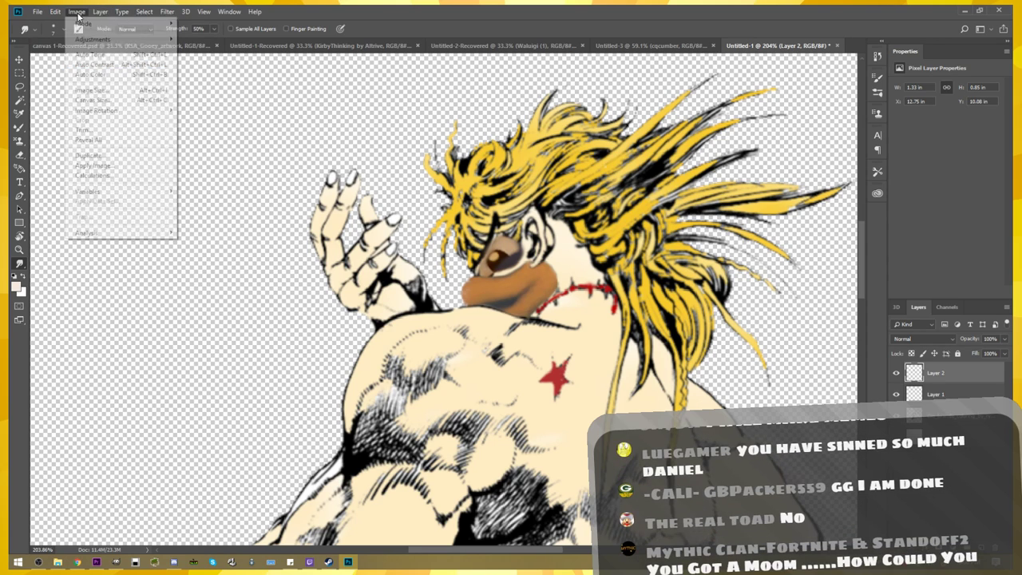
click(91, 55)
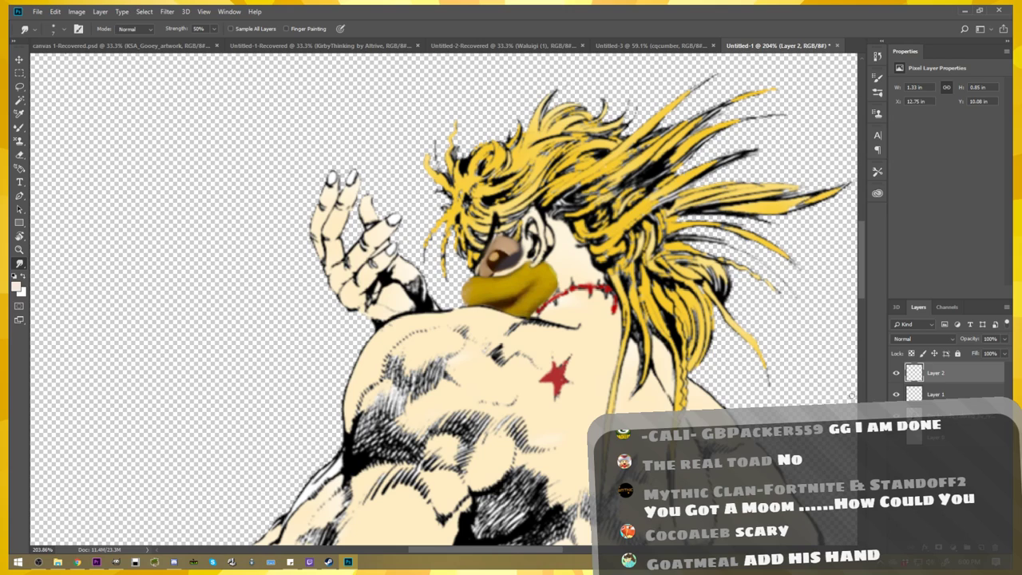
- Apply Auto Contrast and Auto Color repeatedly to the eye on Layer 1 until it turns grey
click(935, 395)
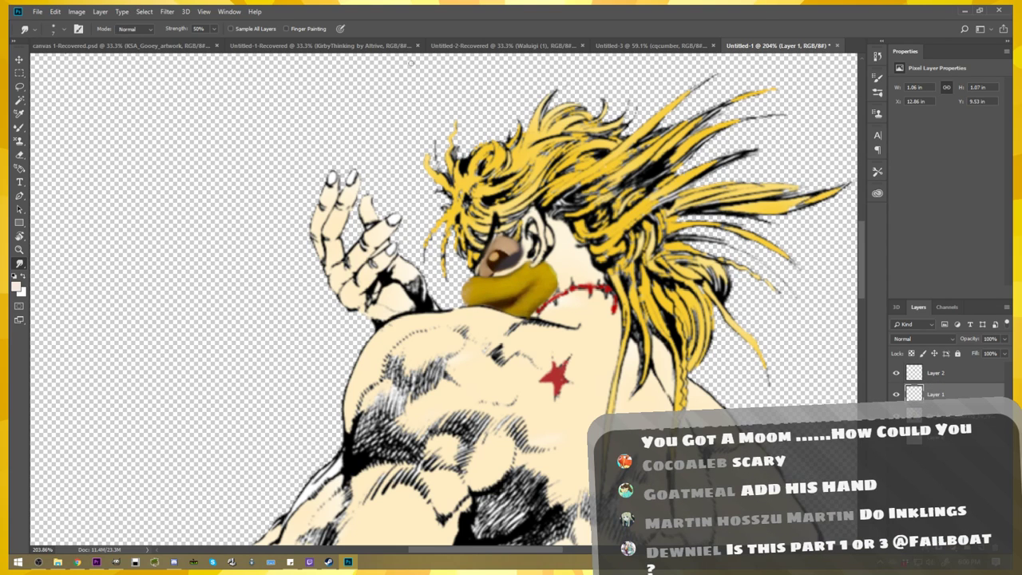
click(76, 11)
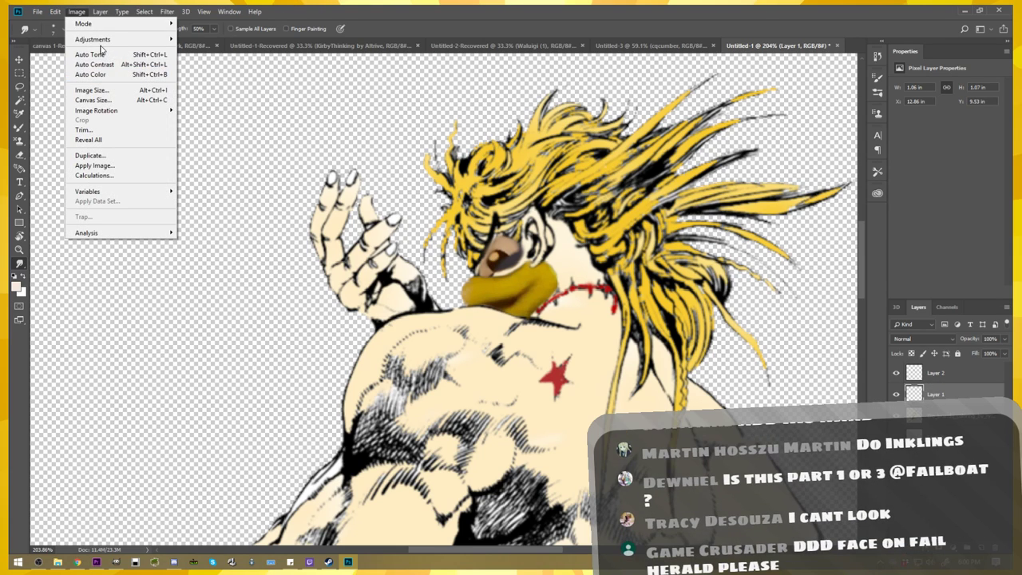
click(89, 55)
click(76, 11)
click(94, 64)
click(77, 11)
click(95, 73)
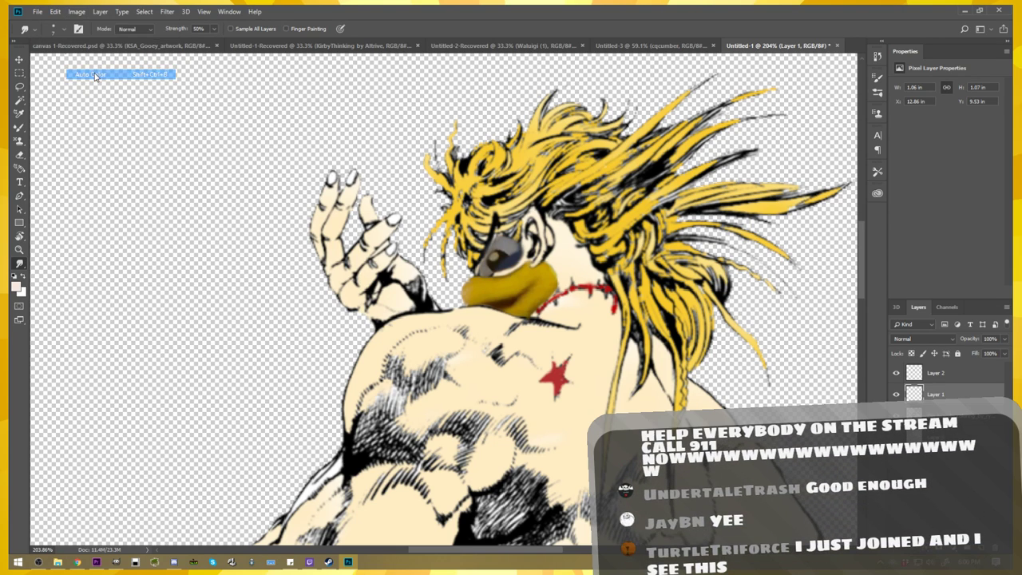
scroll(588, 309, down, 3)
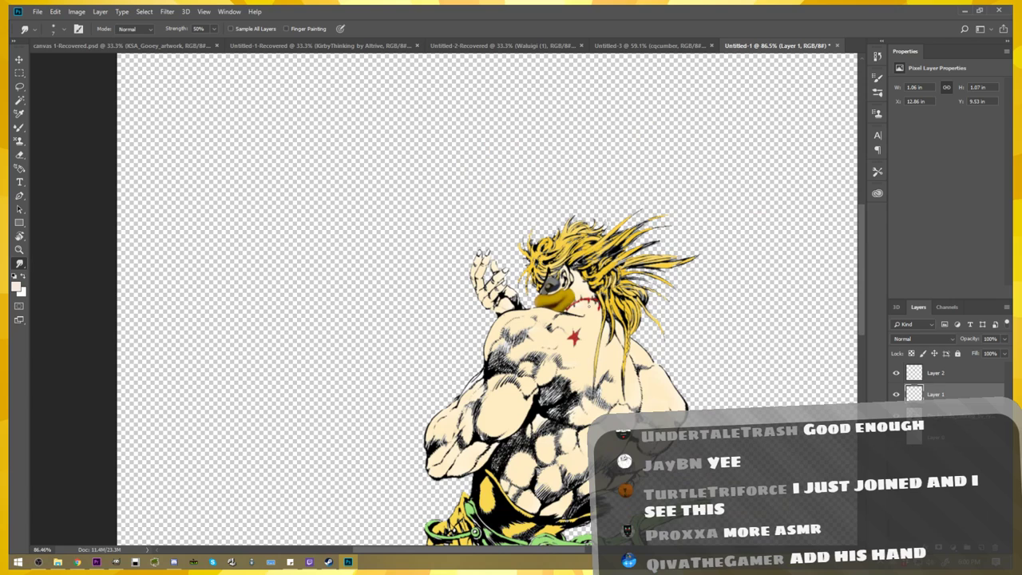
- Zoom in on the red shoulder star and select the Dio_brando layer below the face layers
scroll(588, 308, down, 2)
scroll(588, 308, up, 1)
scroll(588, 308, up, 2)
scroll(585, 318, down, 1)
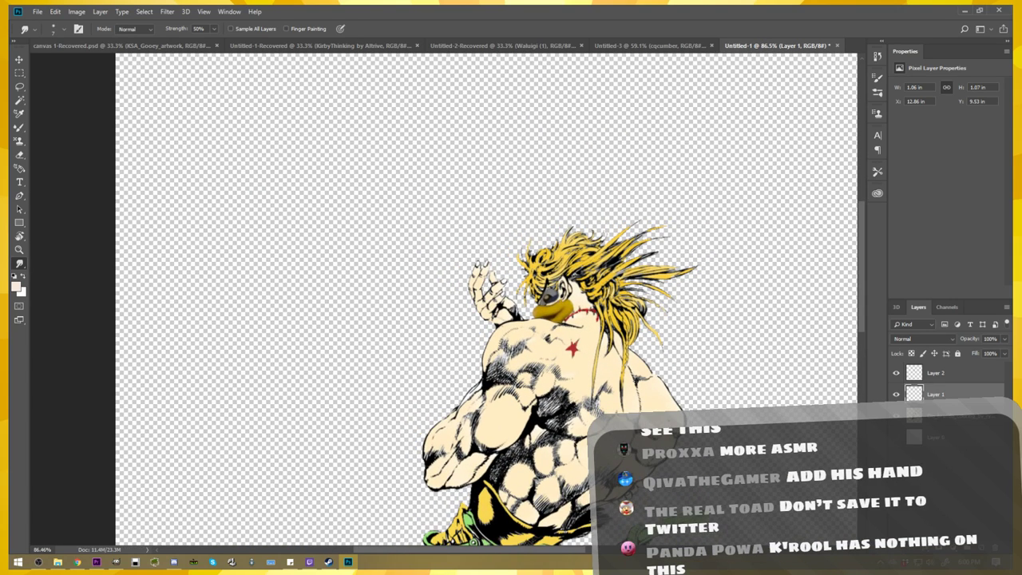
scroll(568, 308, up, 5)
scroll(569, 308, up, 5)
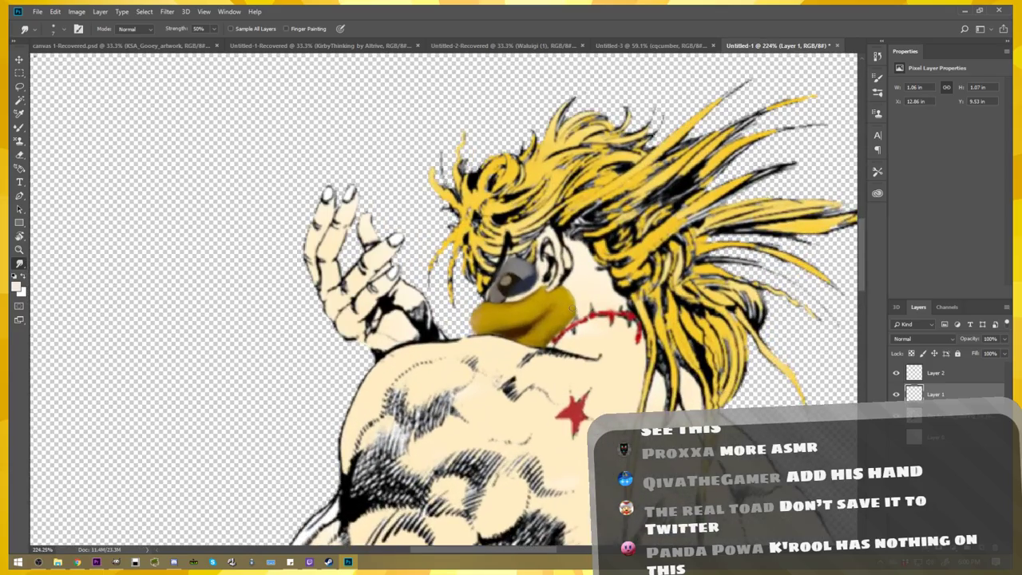
scroll(572, 308, up, 2)
scroll(572, 308, up, 2)
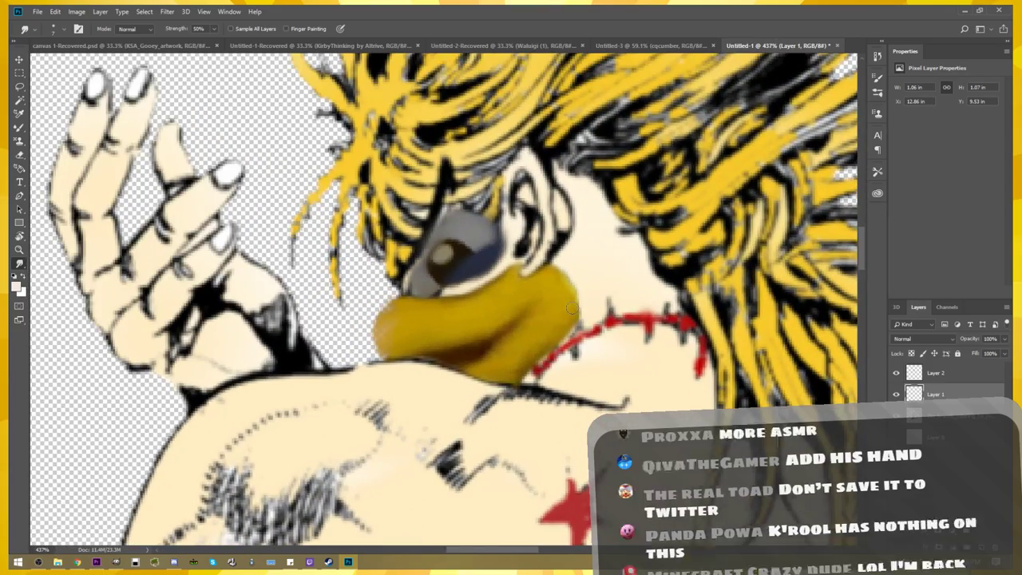
scroll(572, 308, down, 3)
scroll(571, 308, down, 4)
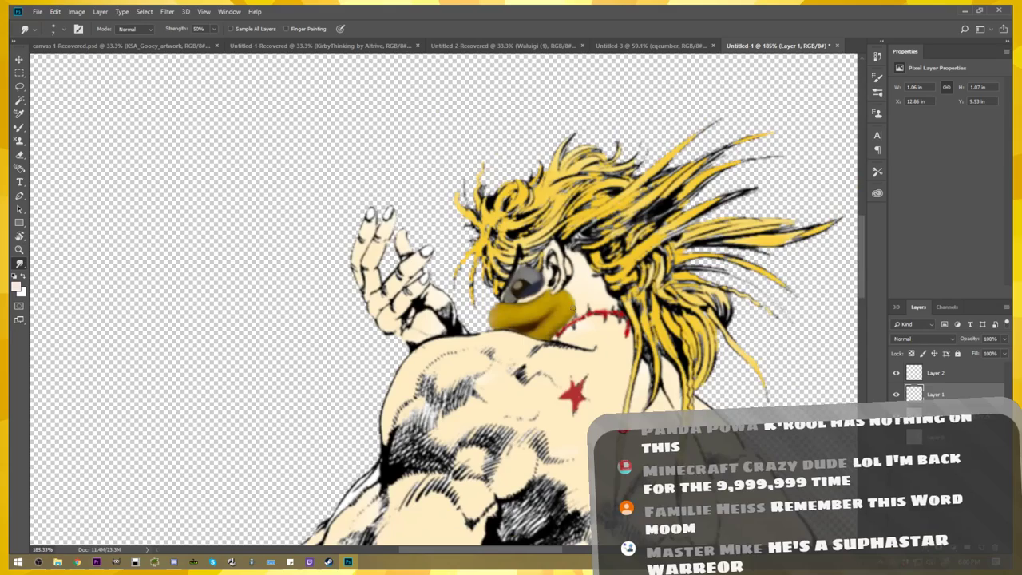
scroll(572, 307, down, 1)
scroll(572, 308, up, 4)
scroll(572, 308, up, 1)
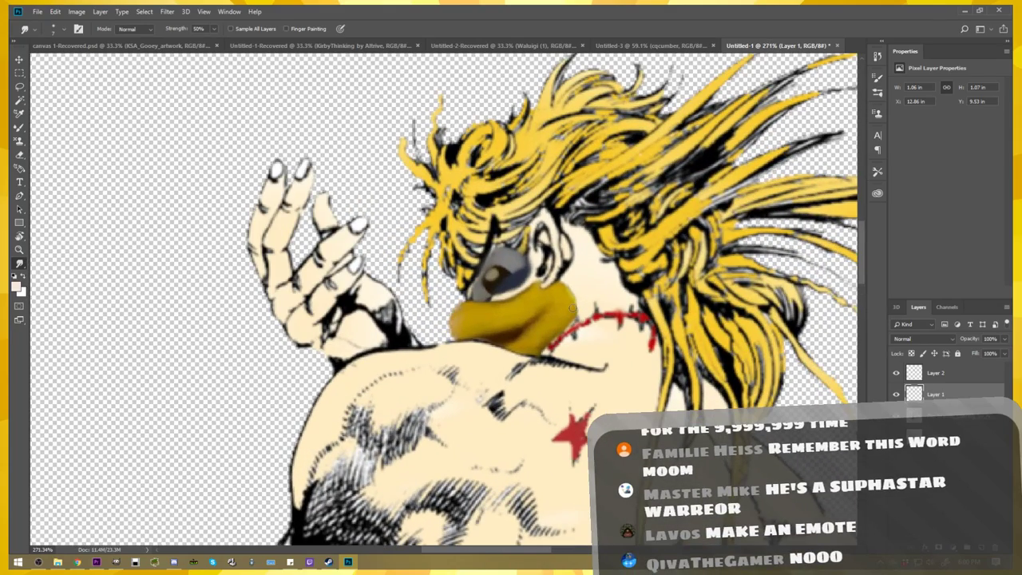
scroll(591, 373, down, 3)
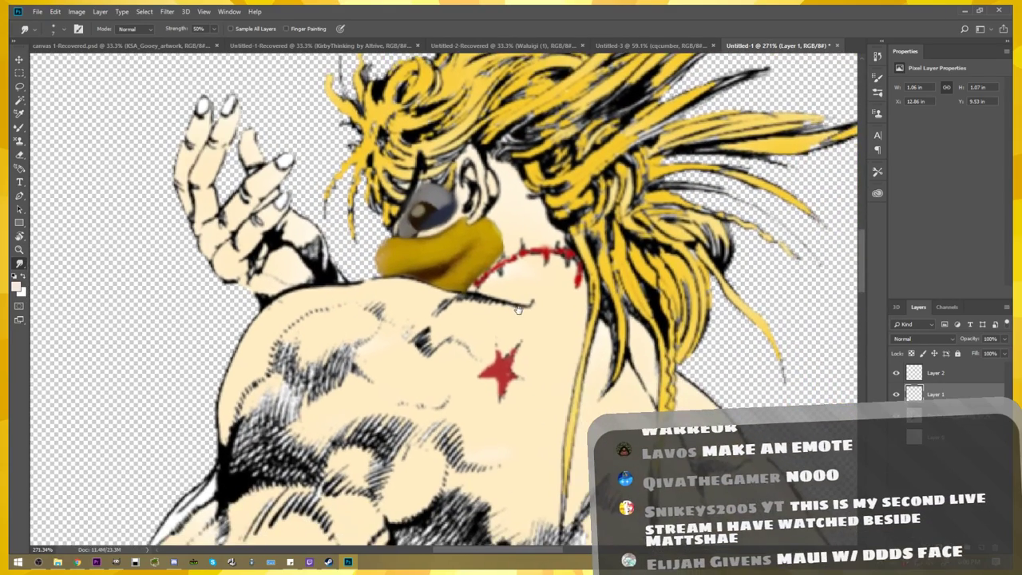
scroll(459, 254, down, 2)
scroll(460, 255, up, 2)
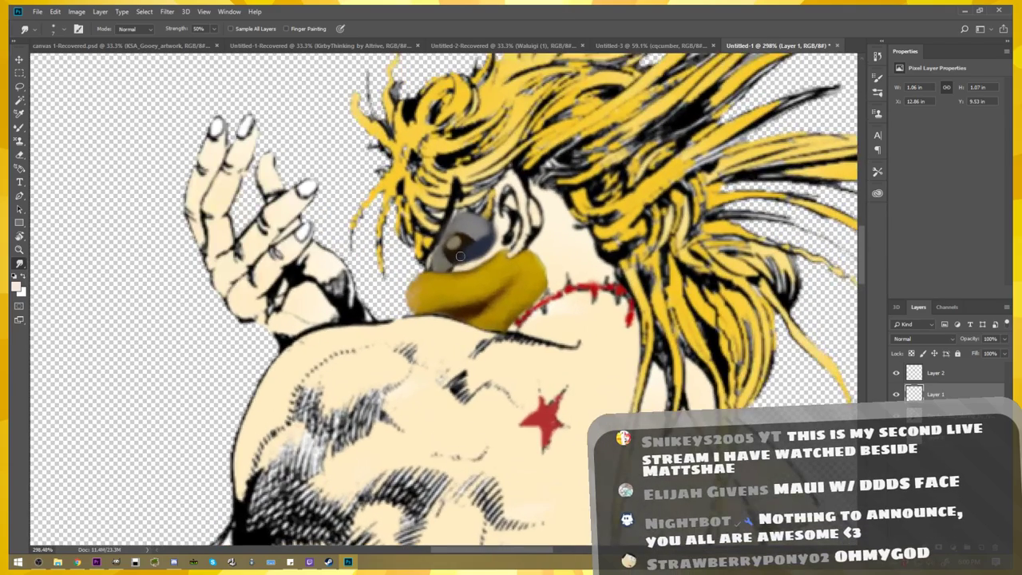
scroll(463, 268, up, 1)
scroll(473, 290, up, 1)
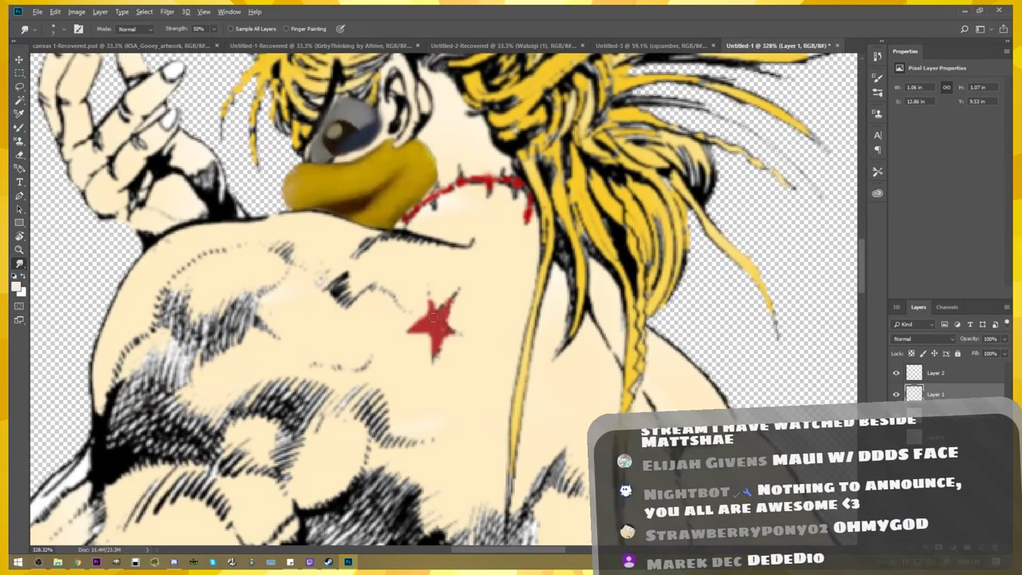
scroll(432, 318, up, 1)
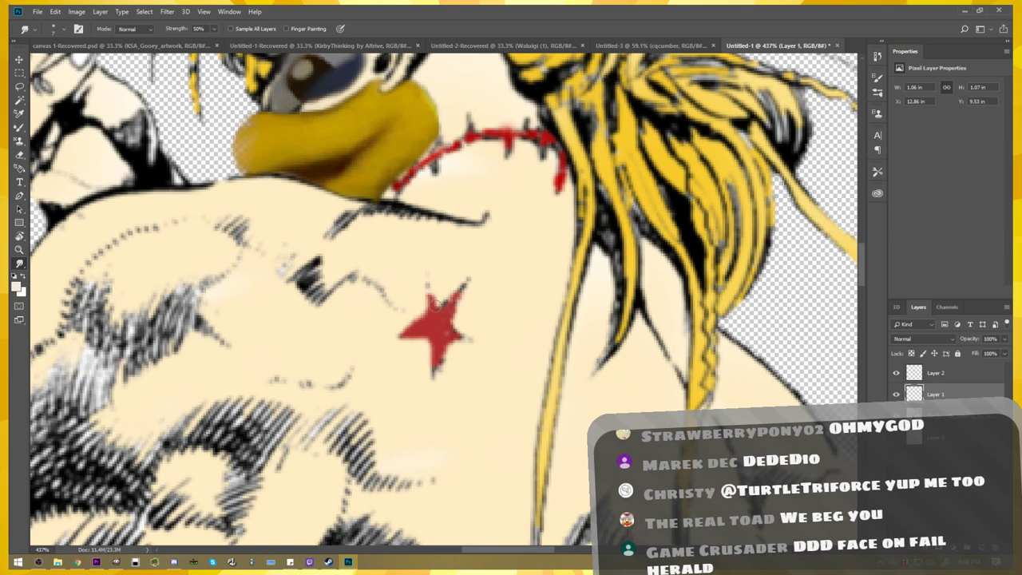
key(alt+bracketleft)
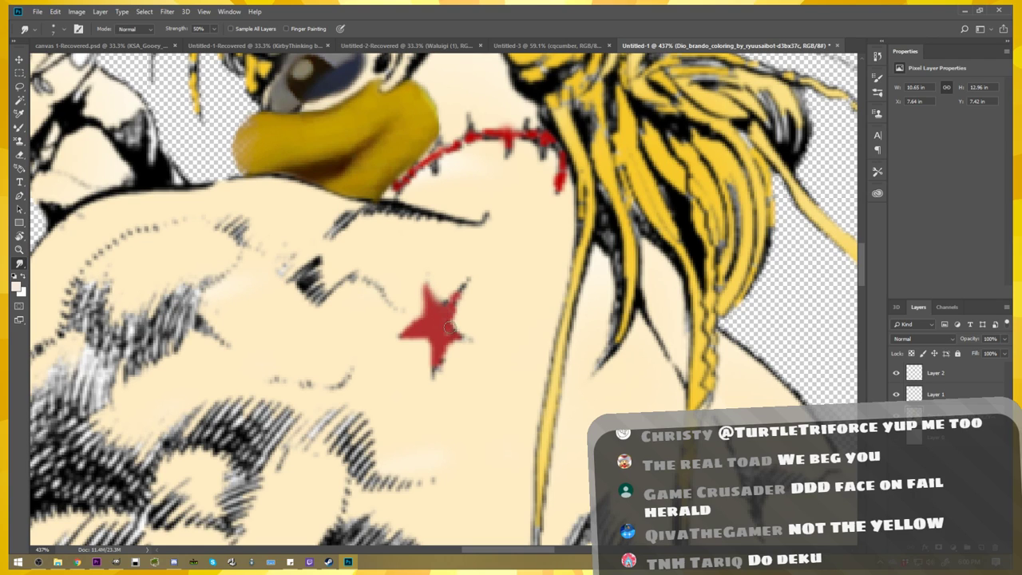
- Smear the red star's right point and left arm outward on Dio_brando, then zoom out to check
drag(449, 327, 486, 338)
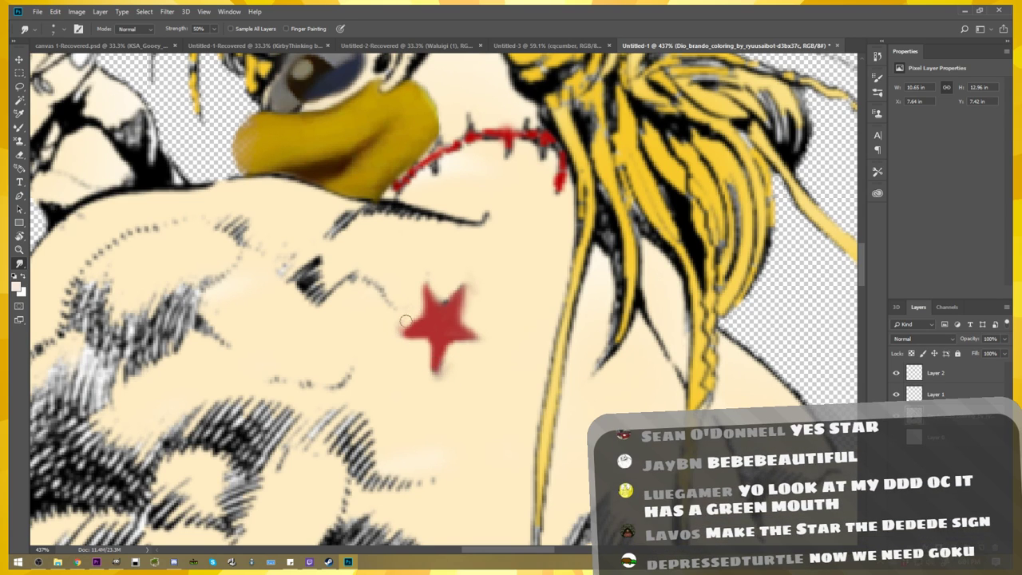
drag(415, 334, 402, 336)
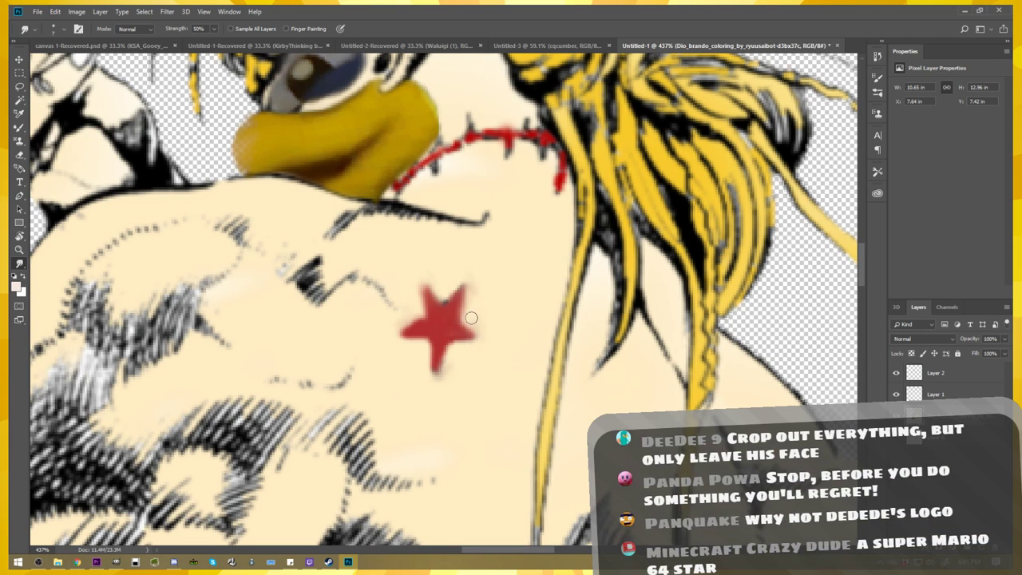
scroll(476, 342, down, 3)
scroll(472, 342, up, 2)
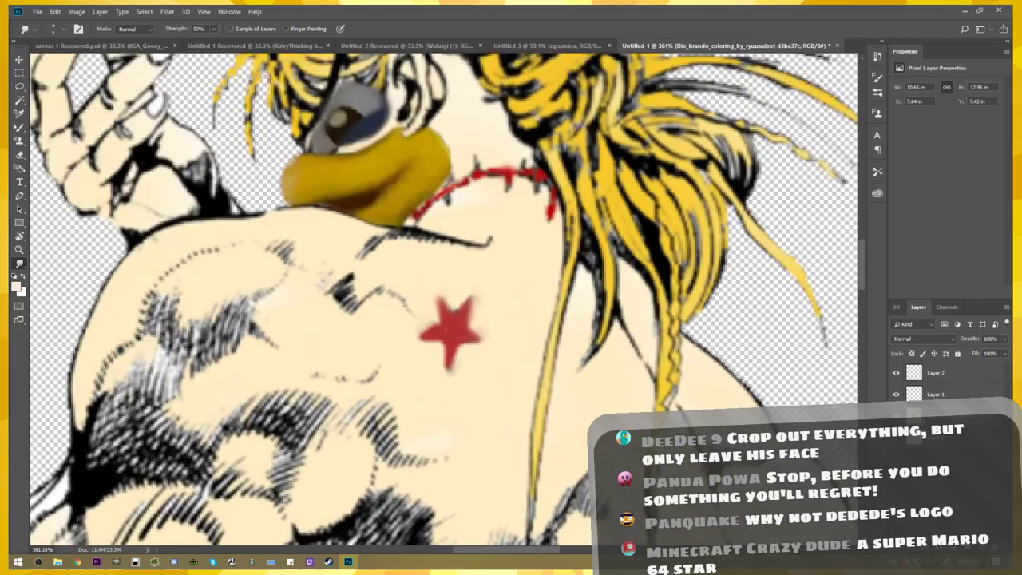
scroll(442, 330, up, 1)
scroll(448, 316, down, 2)
scroll(449, 315, down, 2)
scroll(449, 316, down, 1)
scroll(449, 316, down, 1)
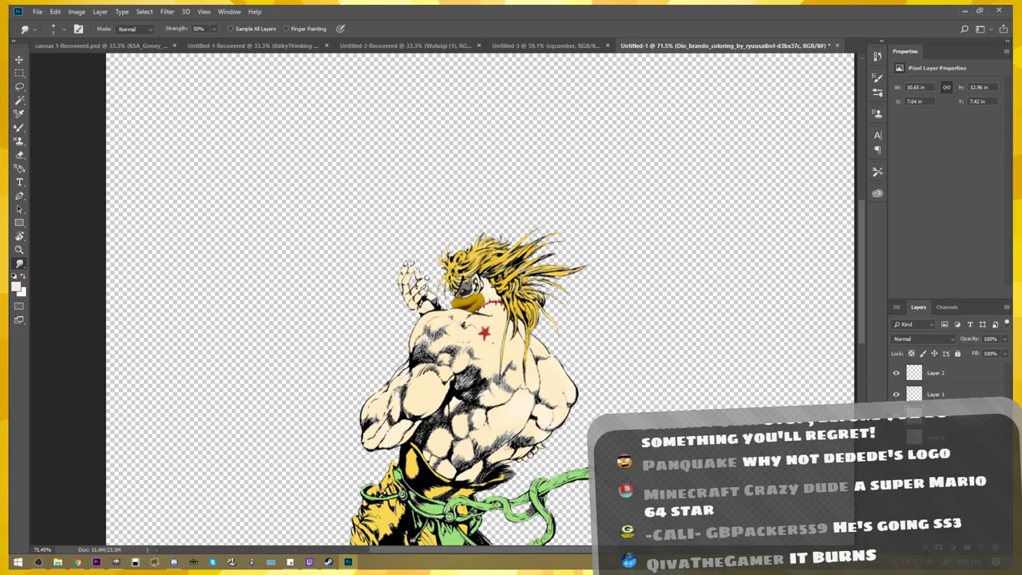
scroll(491, 341, up, 1)
scroll(491, 342, up, 1)
scroll(491, 342, up, 1)
scroll(502, 366, down, 1)
scroll(502, 365, down, 2)
scroll(495, 371, down, 1)
scroll(484, 387, up, 4)
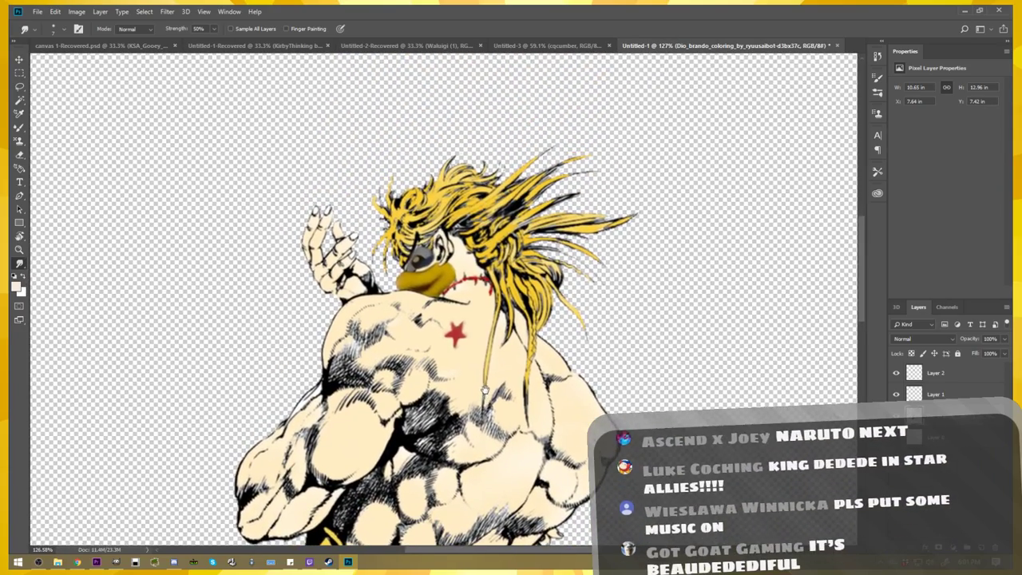
drag(483, 389, 495, 343)
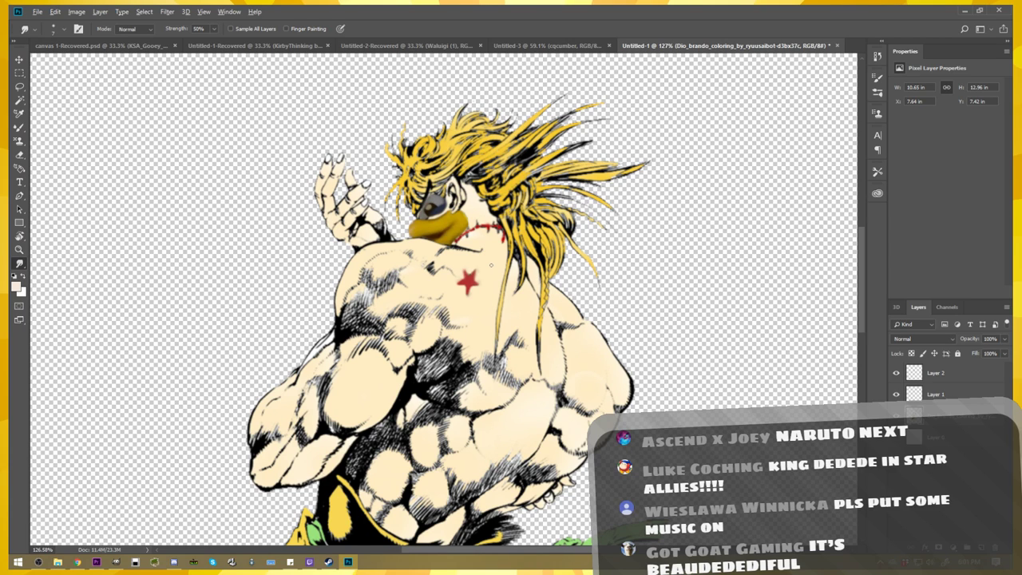
scroll(491, 266, up, 1)
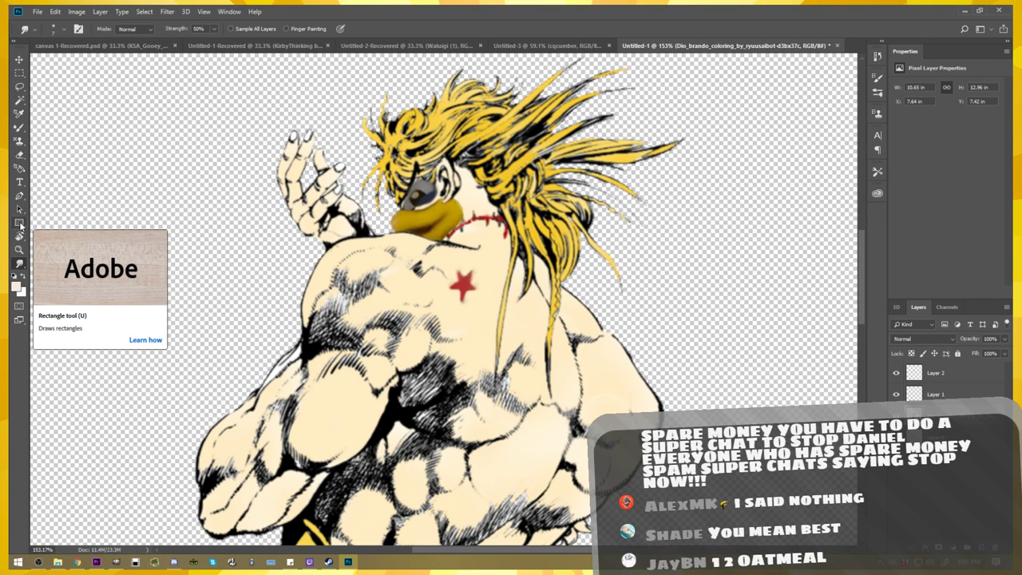
- Crop the canvas to a box around the head and torso, trimming off the lower body
right_click(17, 268)
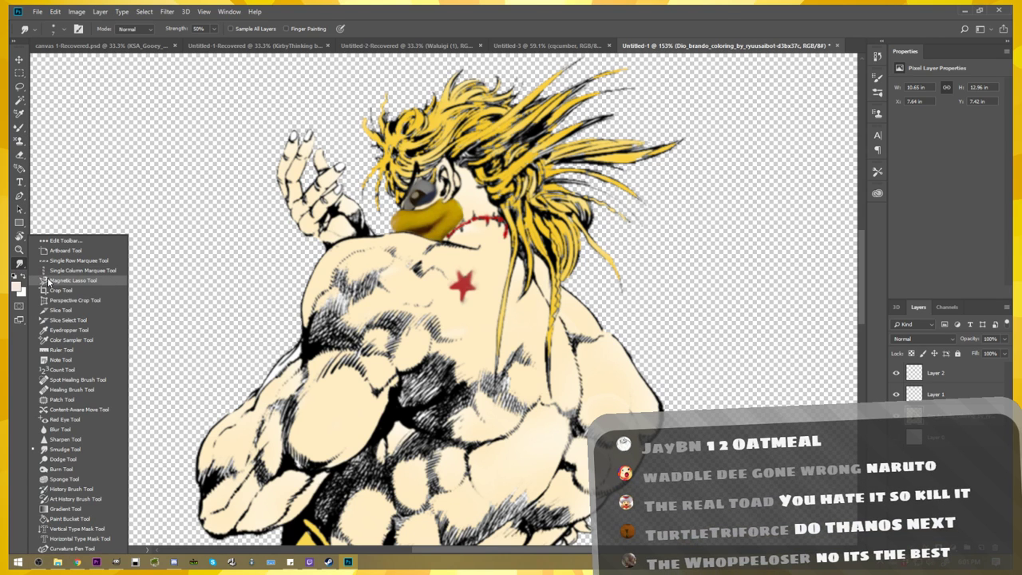
click(102, 292)
scroll(416, 309, down, 3)
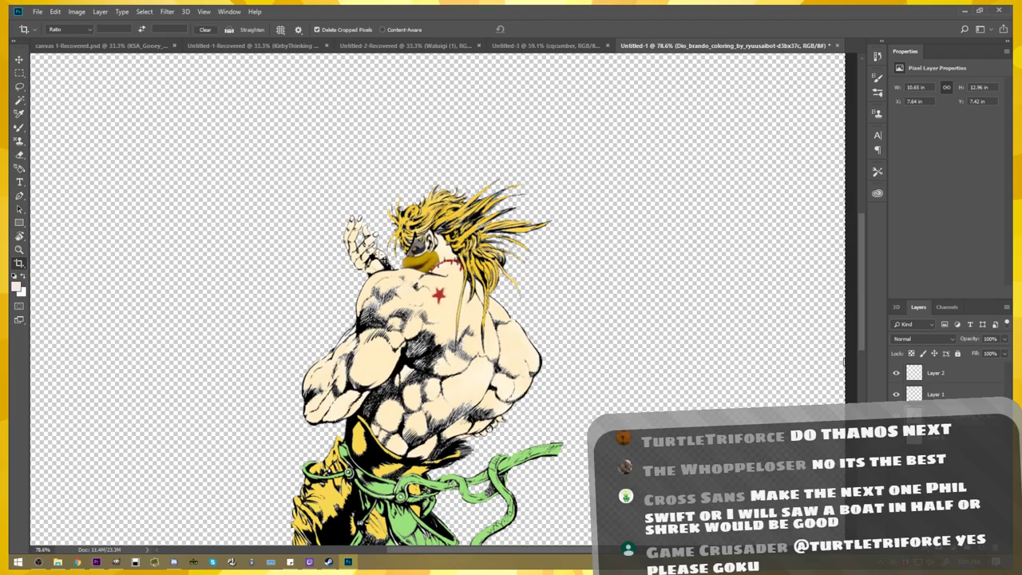
drag(257, 166, 579, 467)
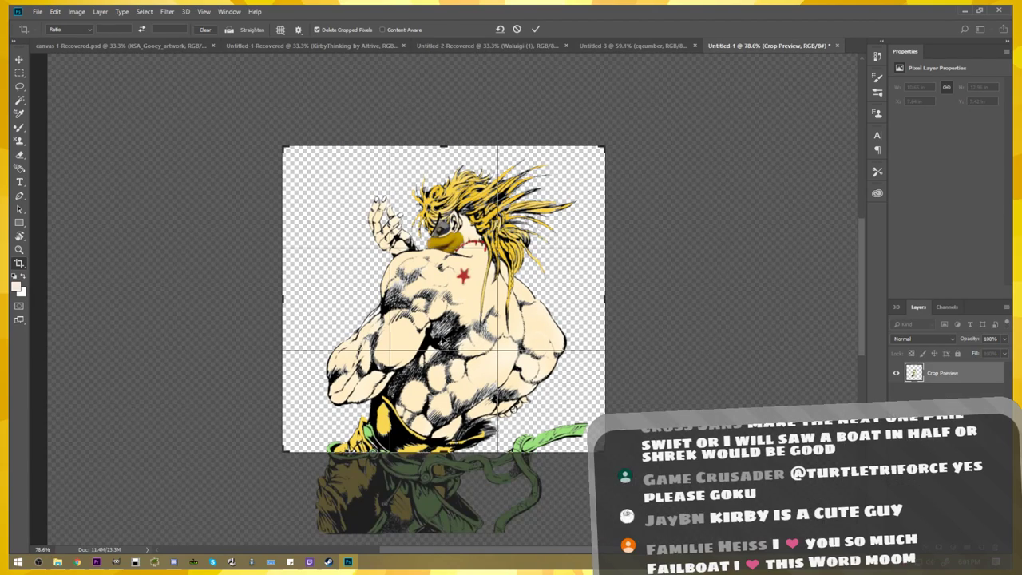
key(Return)
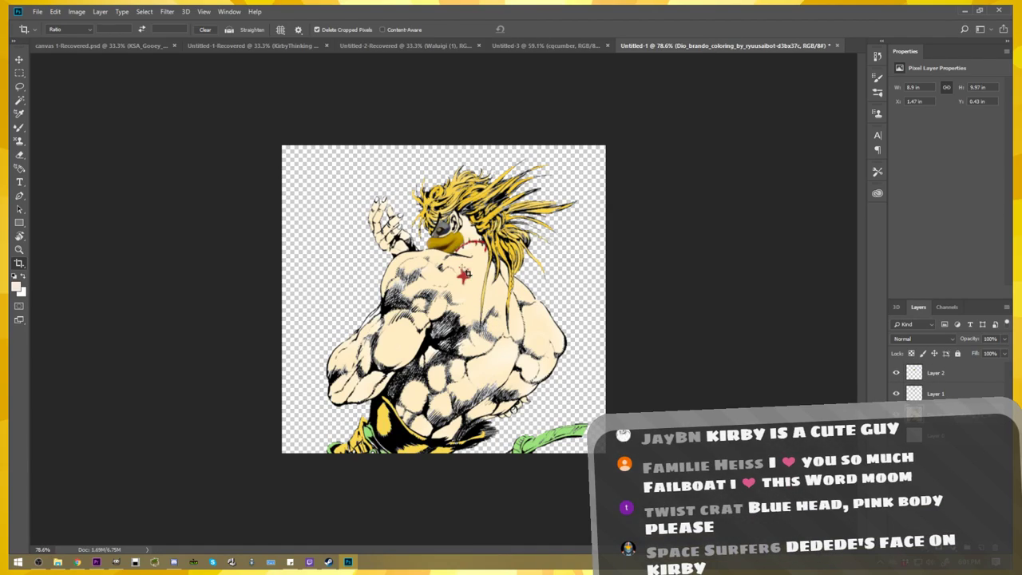
scroll(464, 266, up, 2)
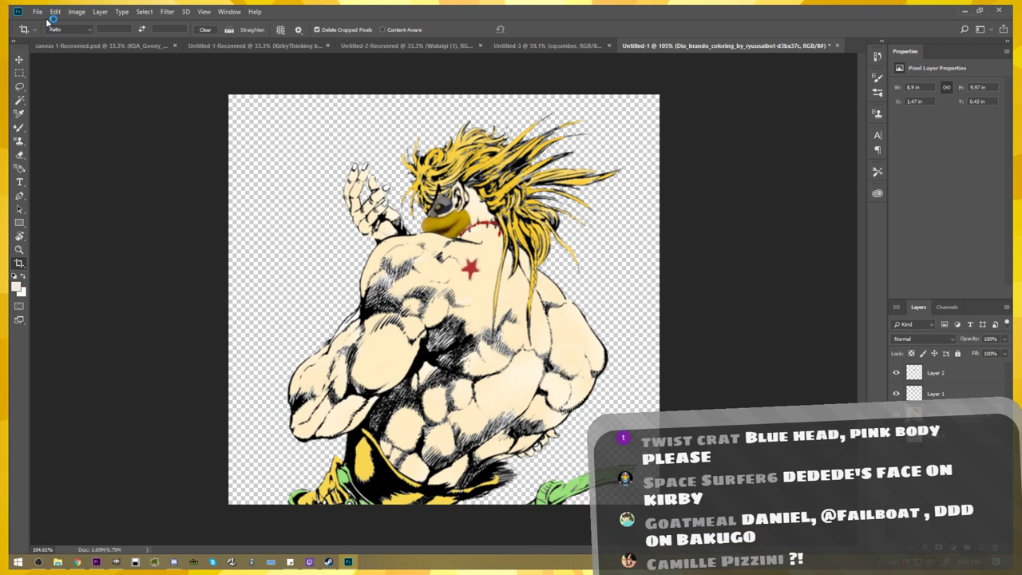
click(38, 13)
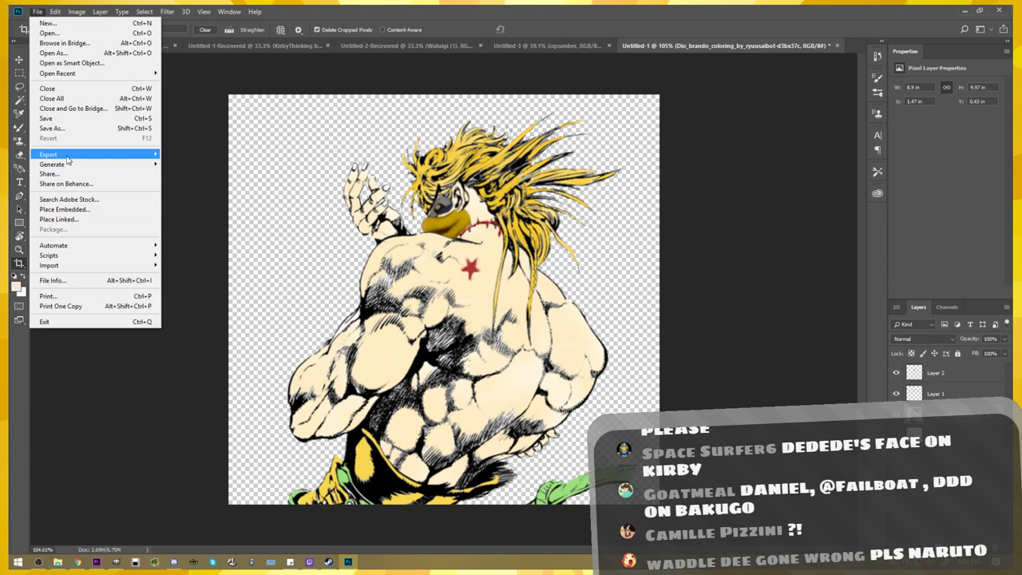
- Quick Export the cropped image as a PNG and switch over to GIMP
mouse_move(95, 154)
click(200, 154)
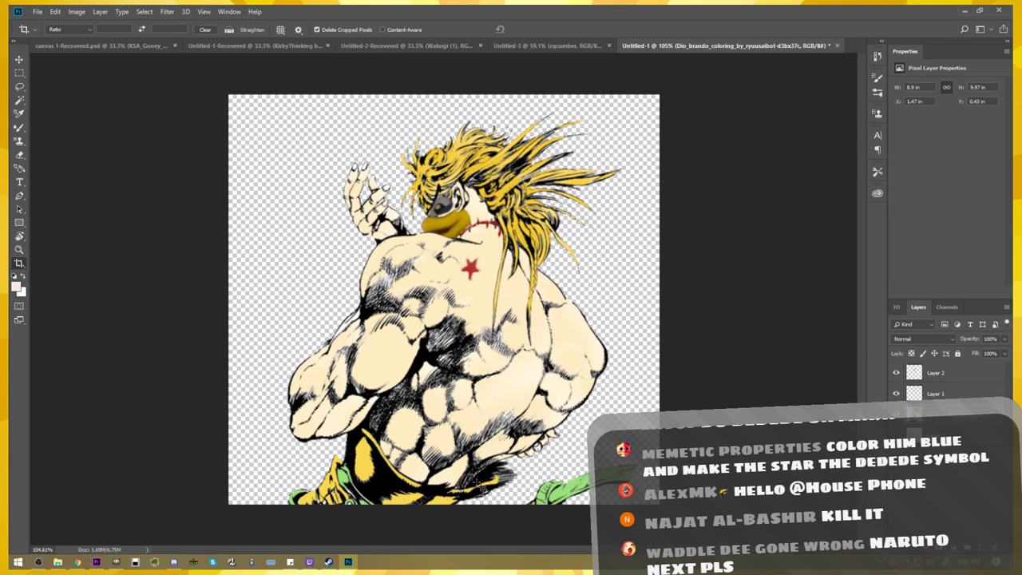
click(136, 562)
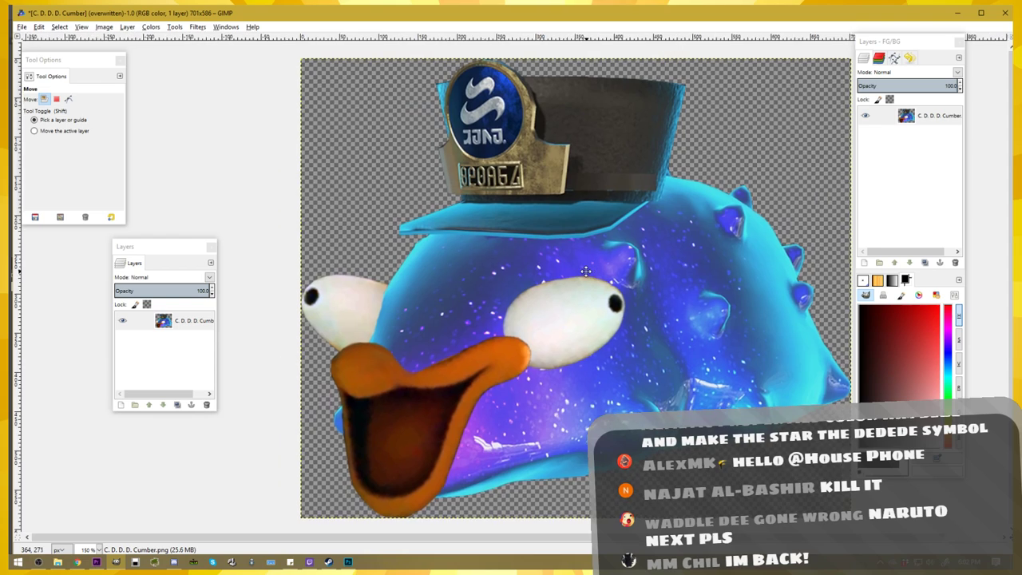
- Close the blue duck Cumber image without saving its changes
click(21, 27)
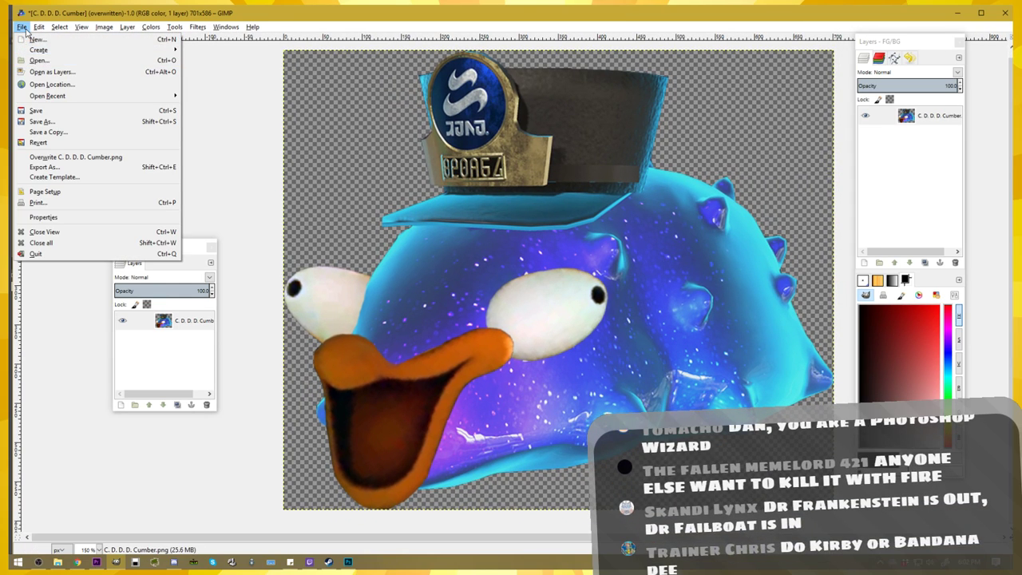
click(22, 28)
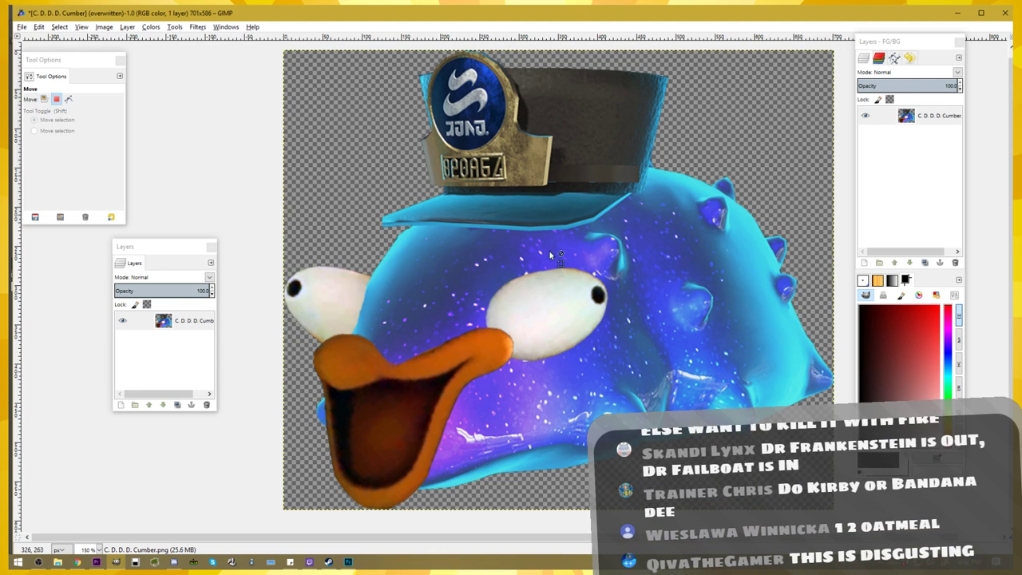
click(1005, 13)
click(541, 365)
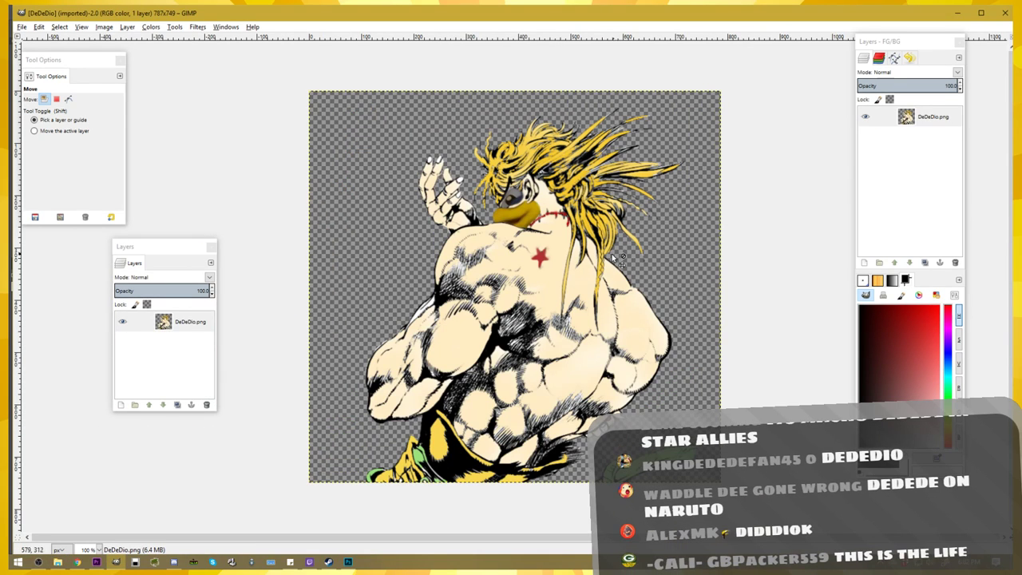
- Autocrop DeDeDio to 641x718 pixels and overwrite DeDeDio.png
click(104, 28)
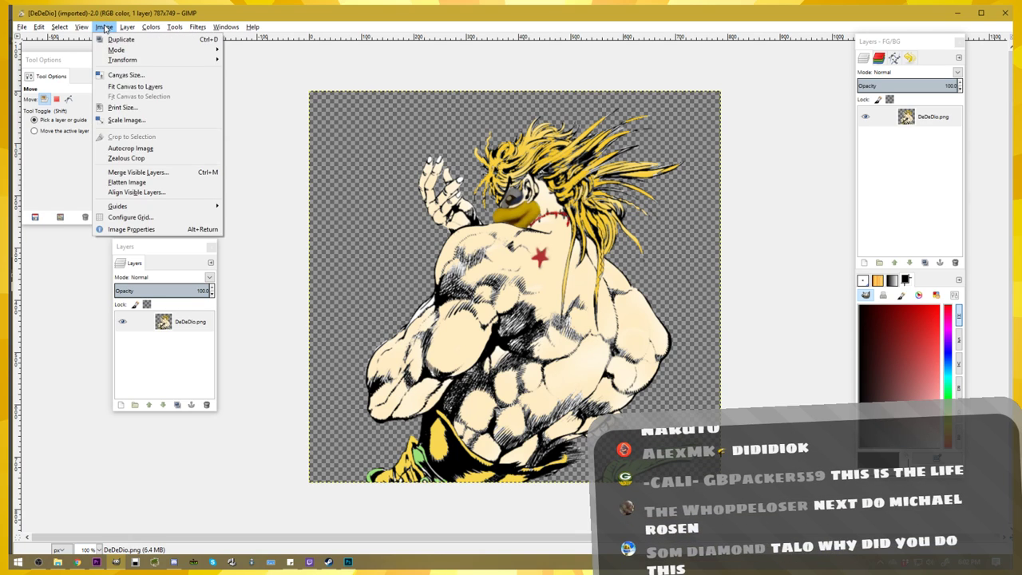
click(128, 148)
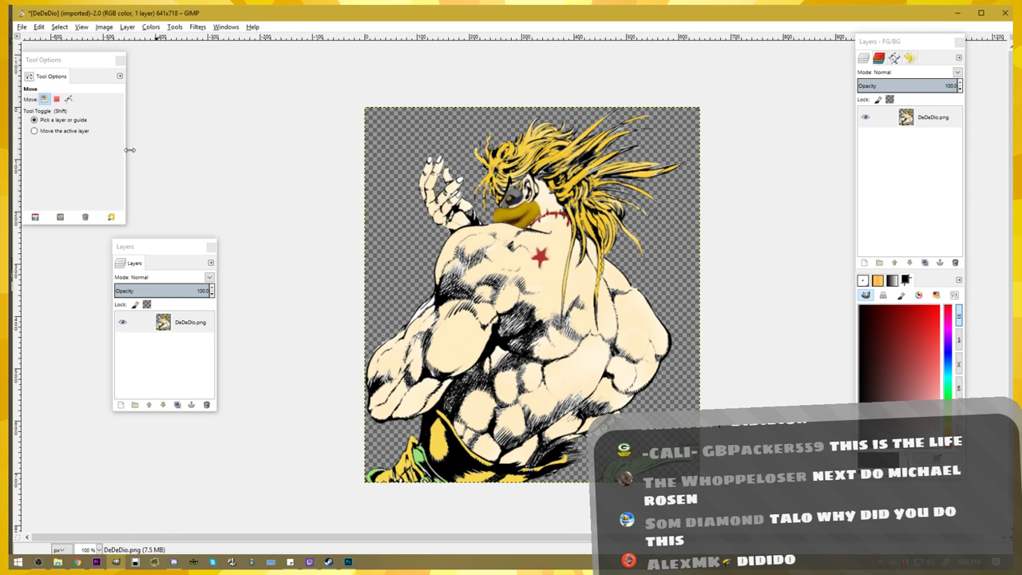
click(23, 27)
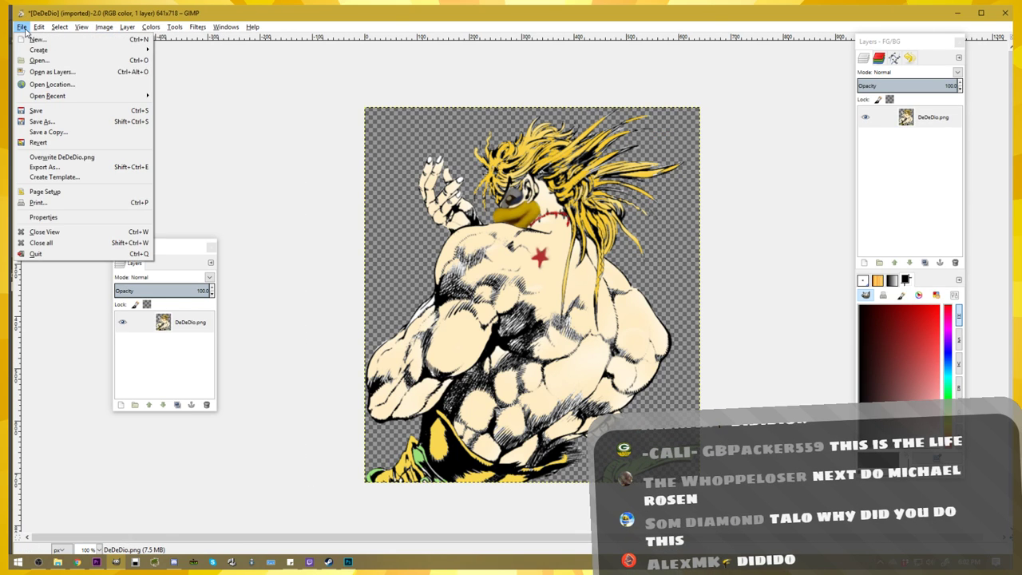
click(60, 158)
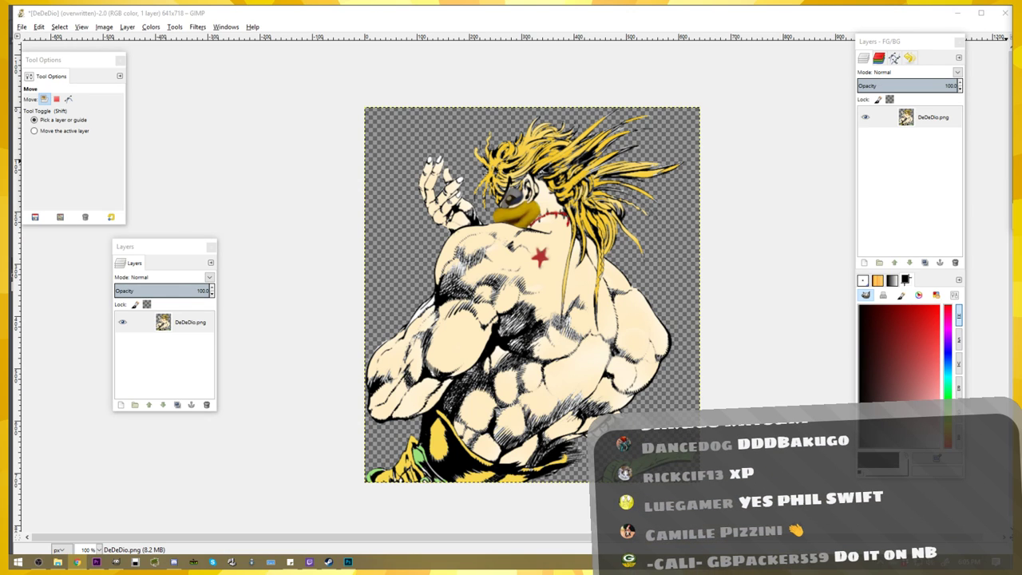
- Paste the blue cap-wearing creature picture in as a new layer
key(ctrl+v)
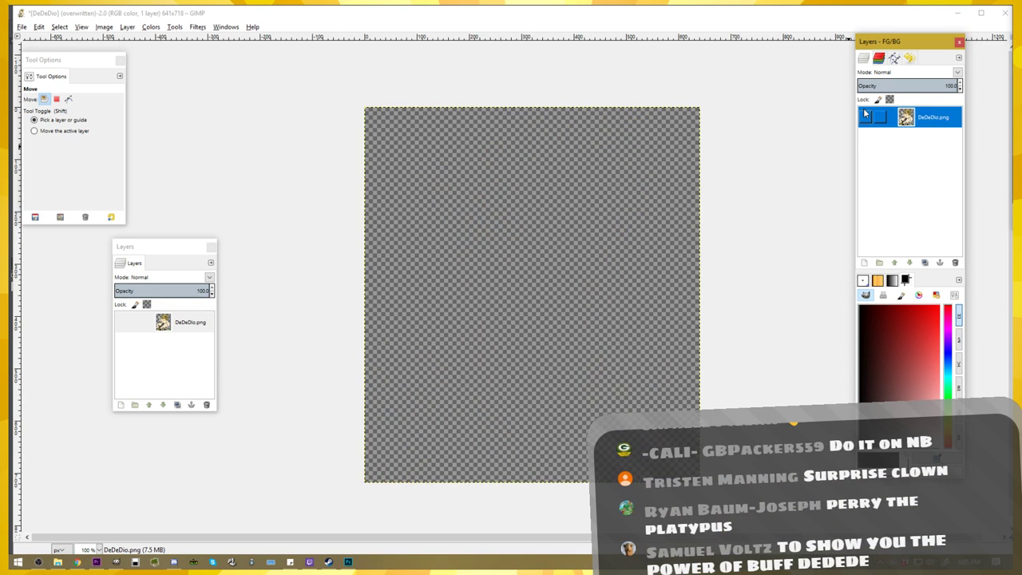
key(plus)
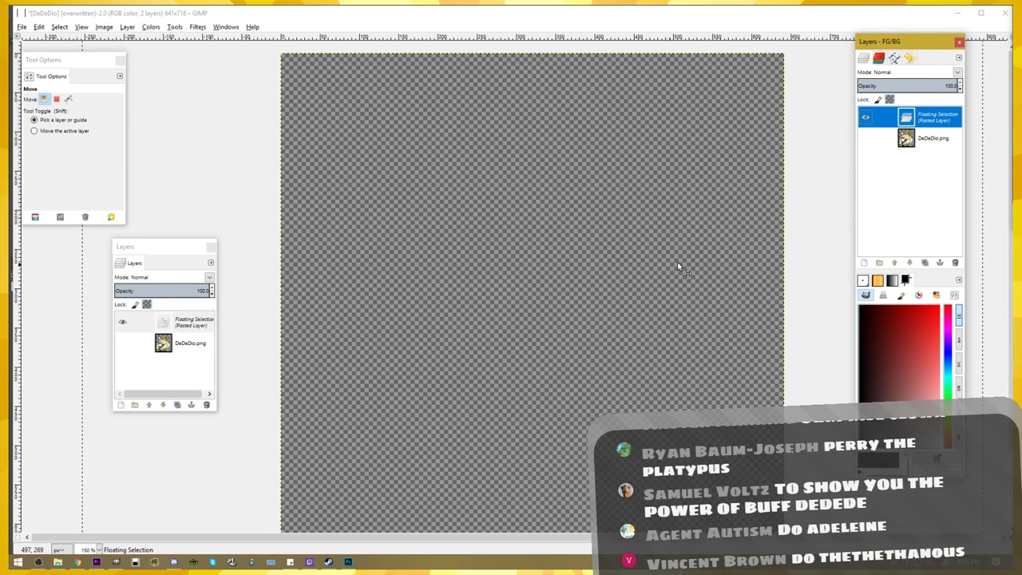
key(ctrl+shift+n)
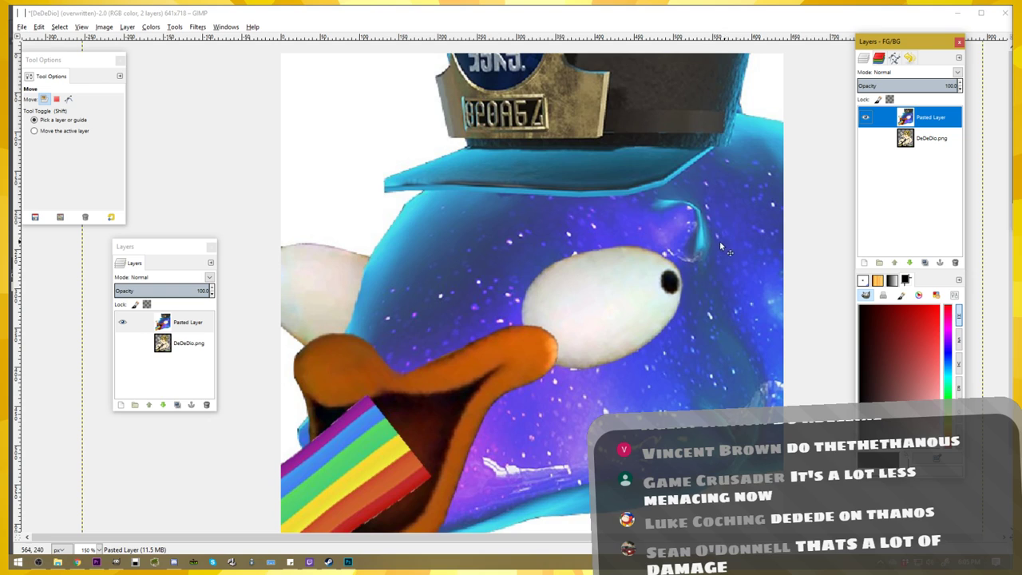
key(minus)
key(minus)
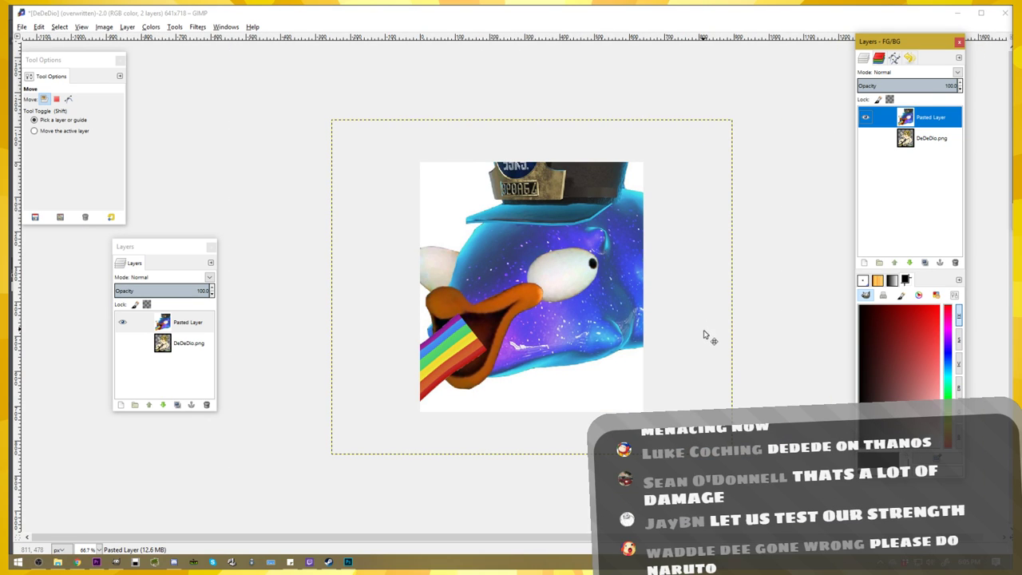
key(Page_Down)
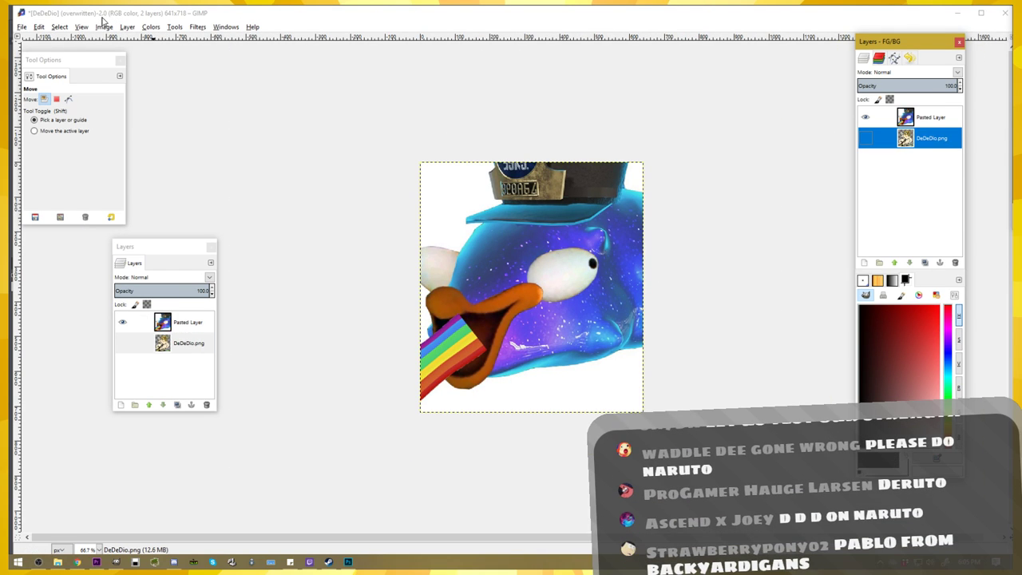
- Fit the canvas to layers at 1148x960, reselect Pasted Layer, and paste another picture
click(104, 27)
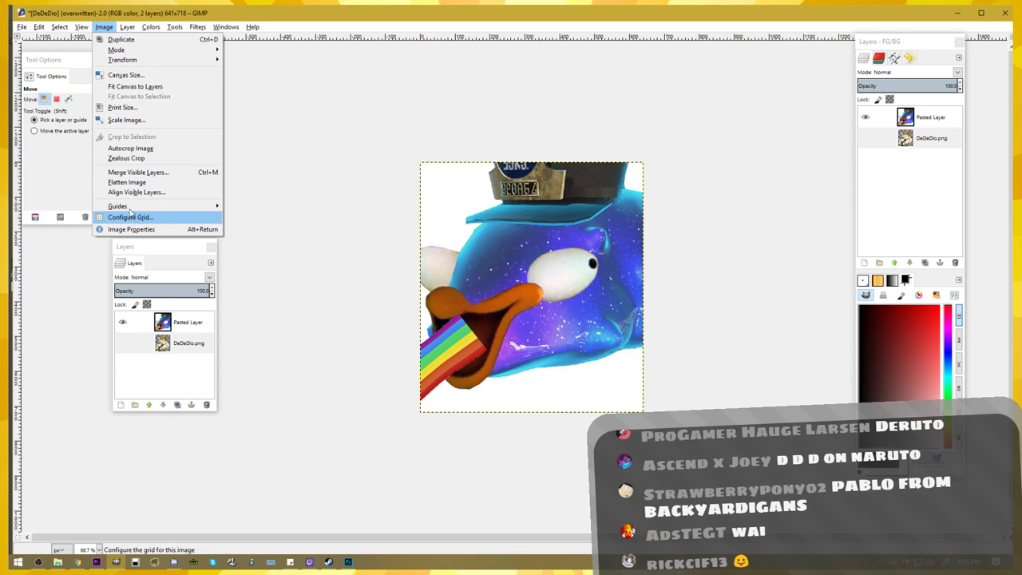
click(137, 87)
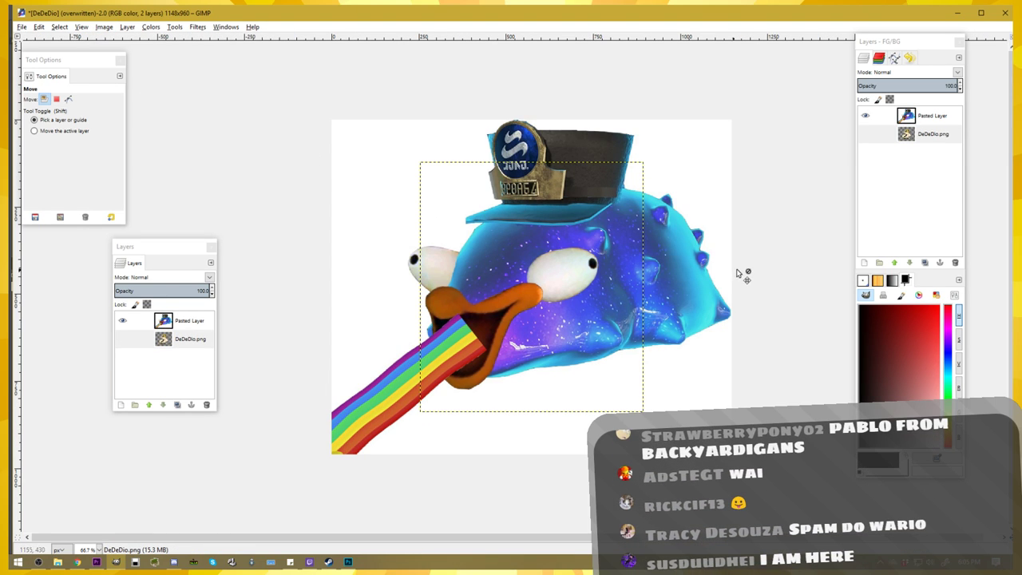
click(881, 117)
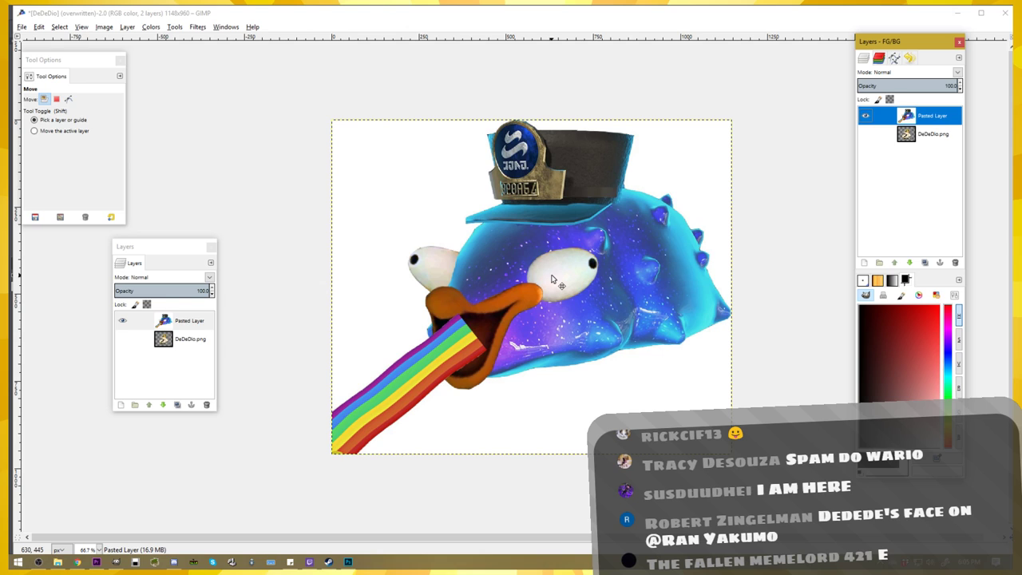
scroll(590, 263, up, 1)
scroll(593, 270, down, 1)
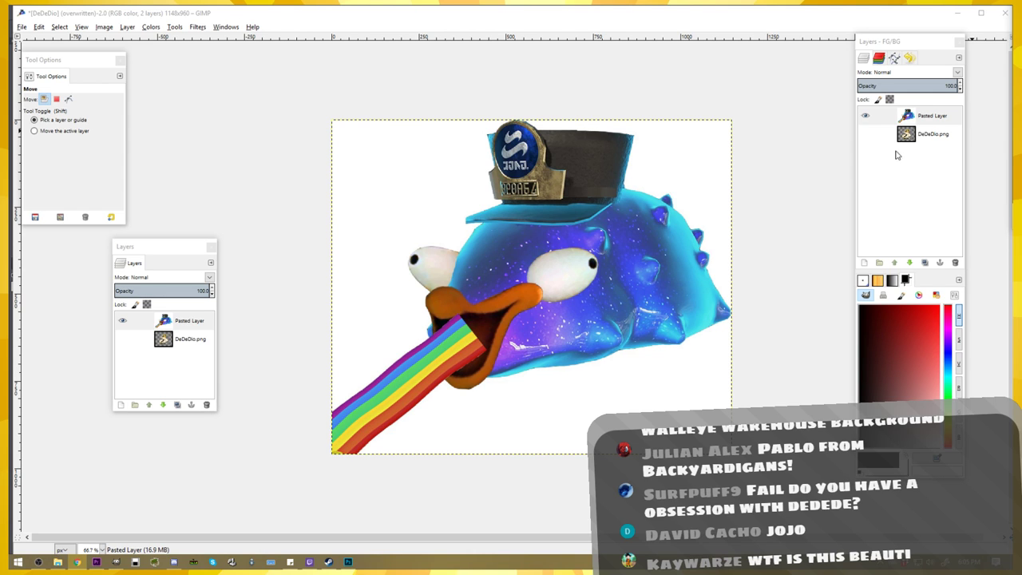
key(ctrl+v)
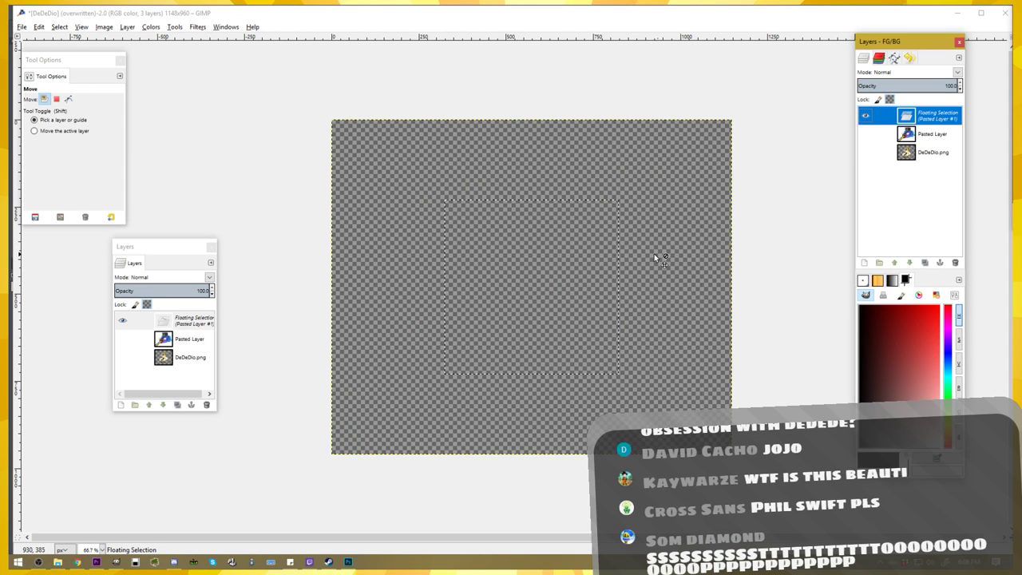
- Turn the Running in the 90s paste into Pasted Layer #1 and select it
key(shift+ctrl+n)
key(2)
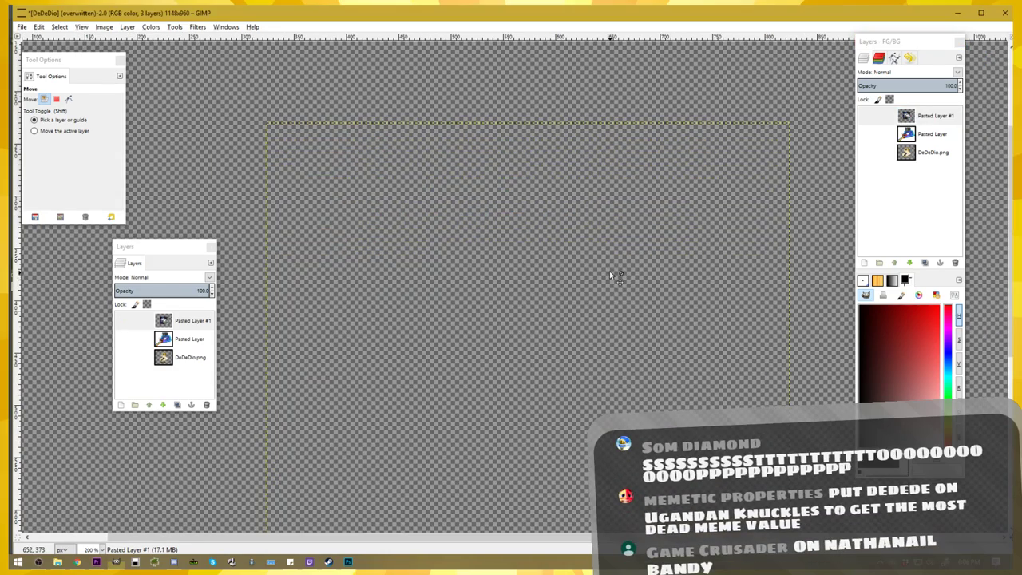
click(935, 116)
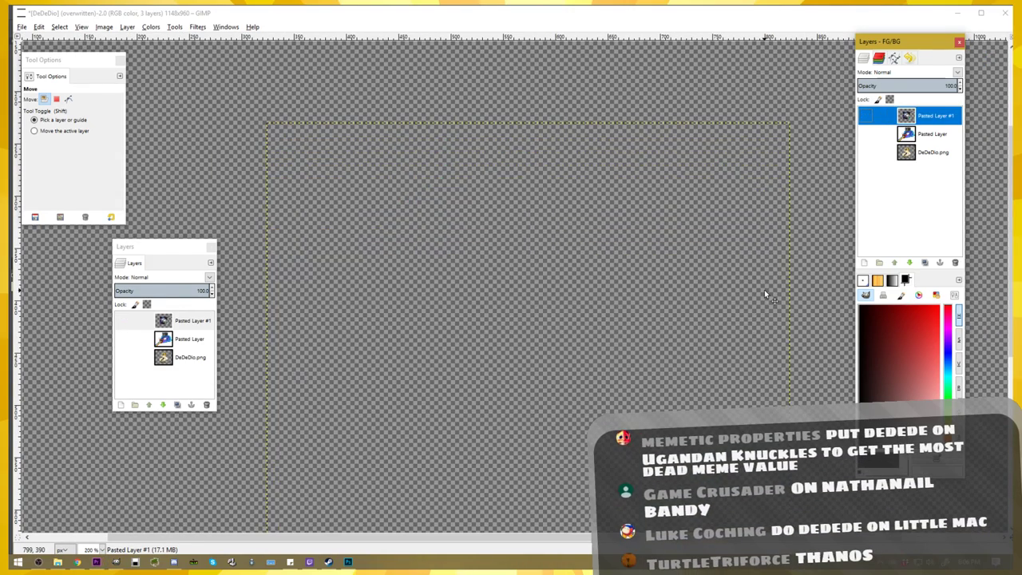
scroll(764, 256, down, 3)
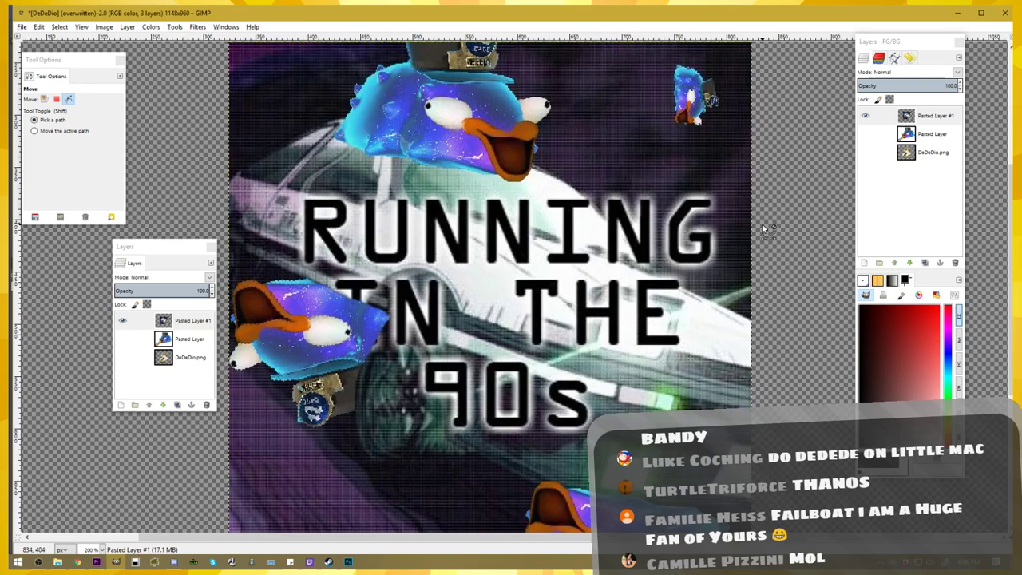
ctrl+scroll(764, 227, down, 3)
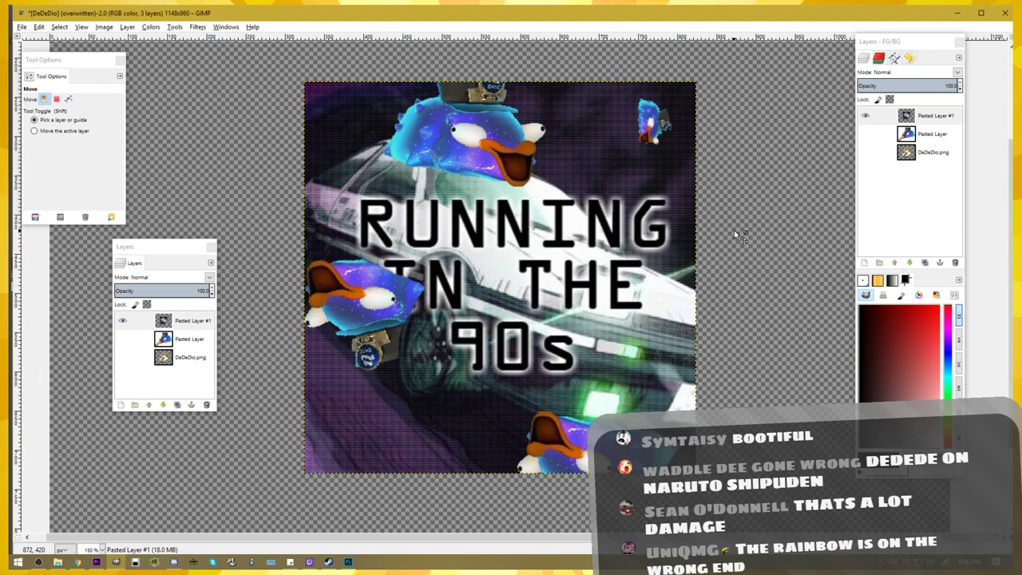
- Paste the drawn blue bird wearing a Perish hat as a floating selection on top
key(ctrl+v)
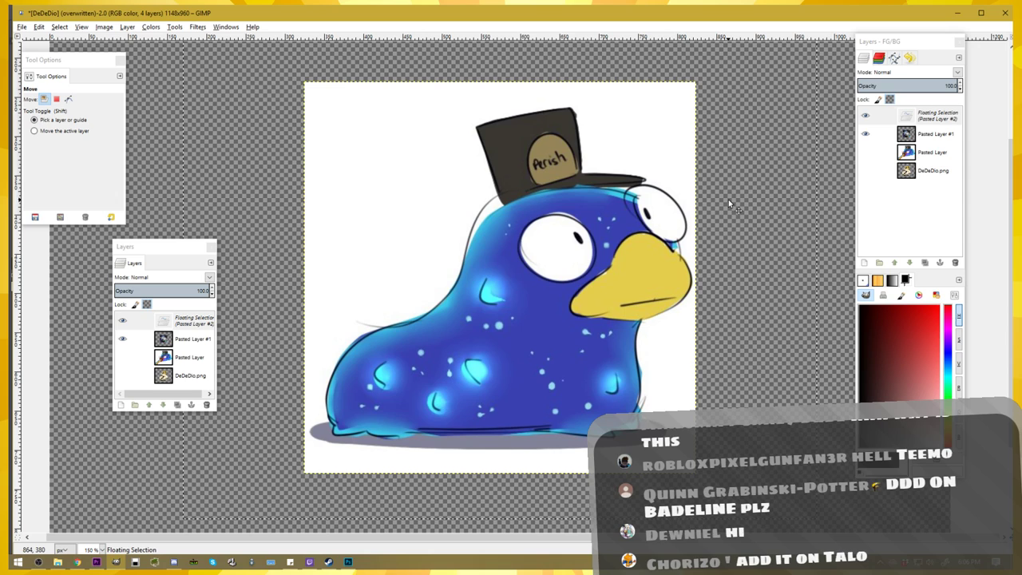
scroll(723, 209, right, 1)
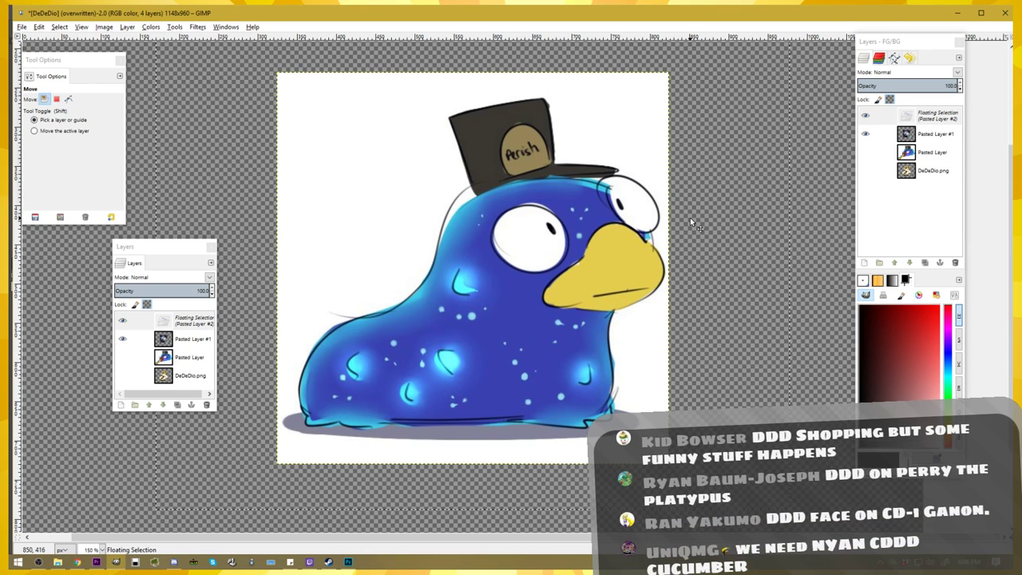
scroll(693, 226, right, 1)
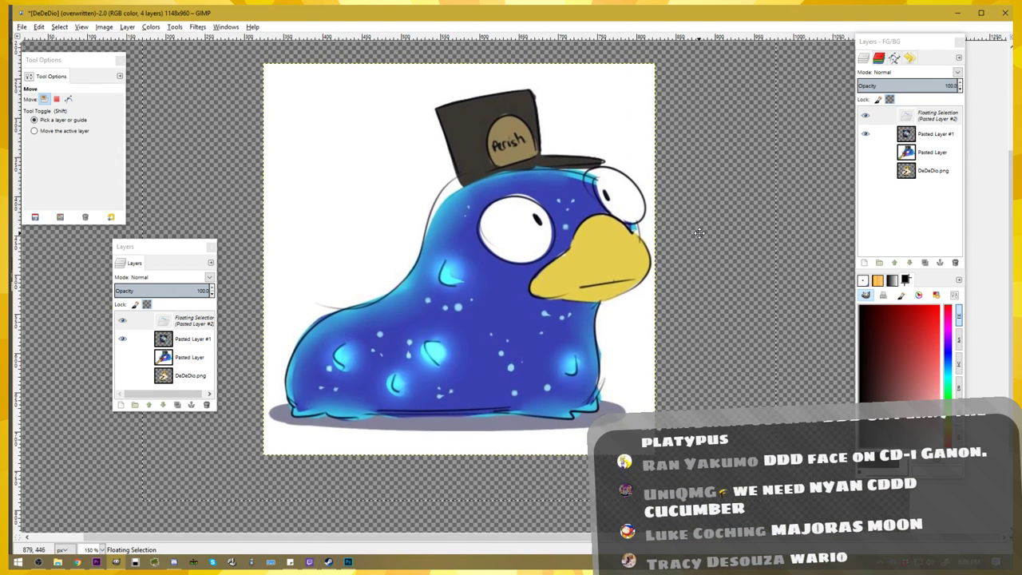
scroll(697, 231, down, 1)
scroll(693, 228, right, 1)
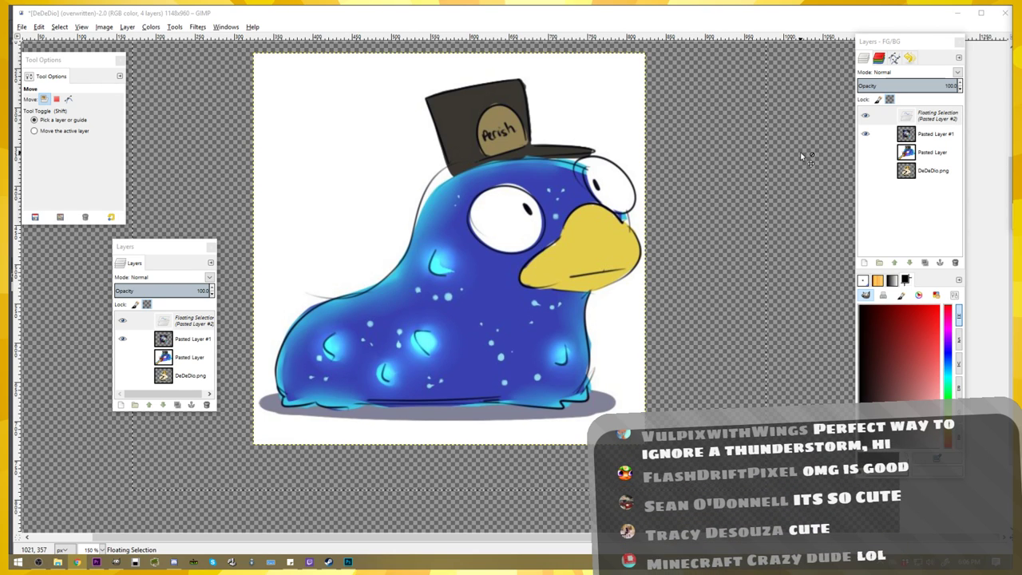
- Discard the floating blue bird and paste the meme collage in as Pasted Layer #2
key(ctrl+z)
key(m)
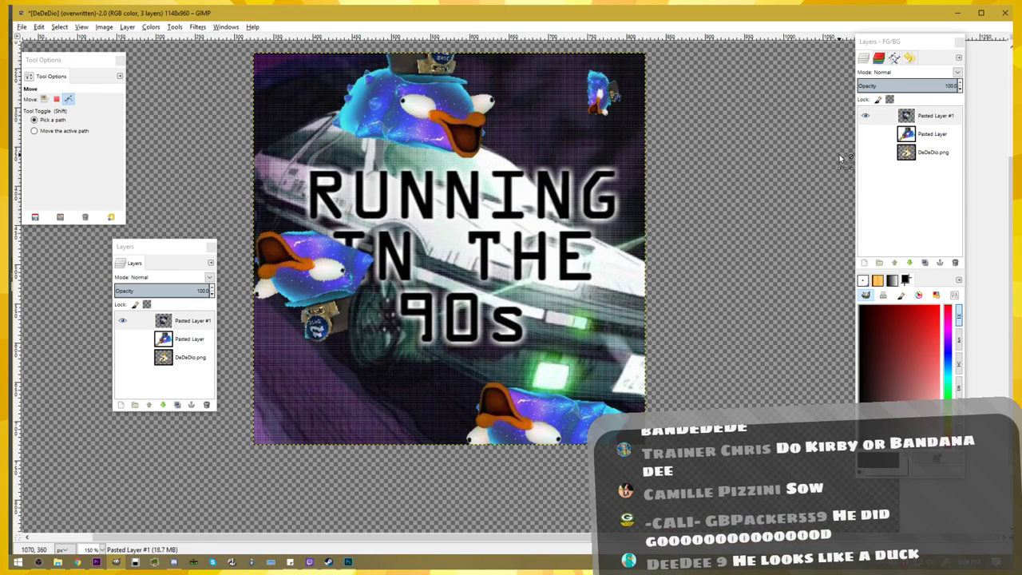
key(ctrl+v)
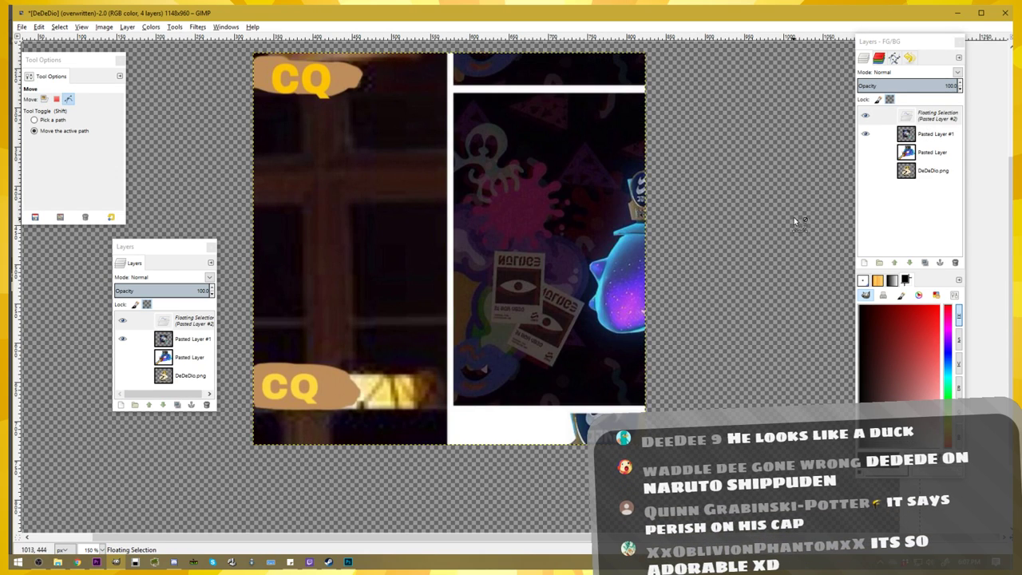
key(shift+ctrl+n)
key(minus)
key(minus)
key(m)
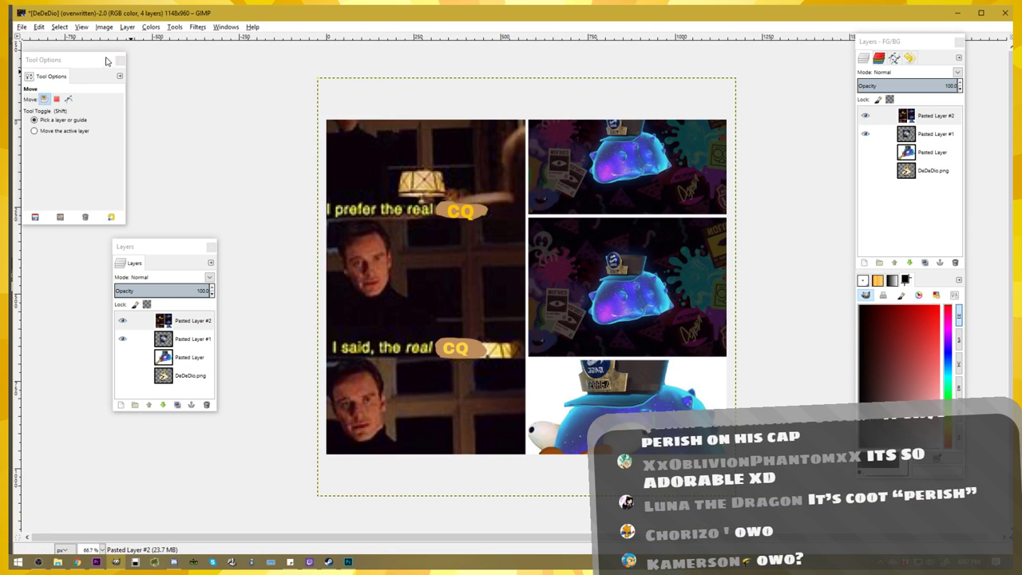
- Fit the canvas to all layers, enlarging it to 1200x1200
click(105, 26)
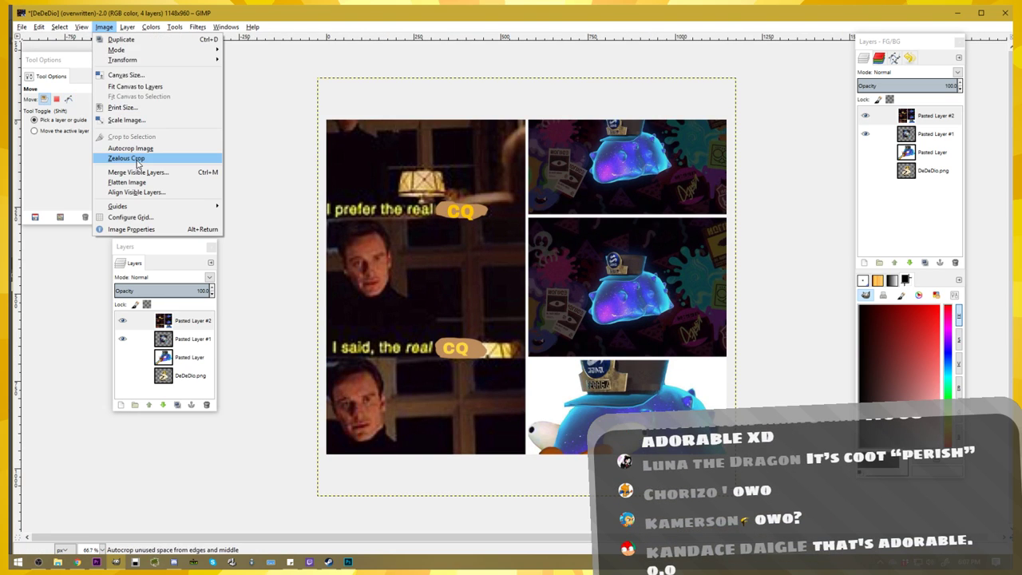
click(155, 87)
key(plus)
key(plus)
key(minus)
key(minus)
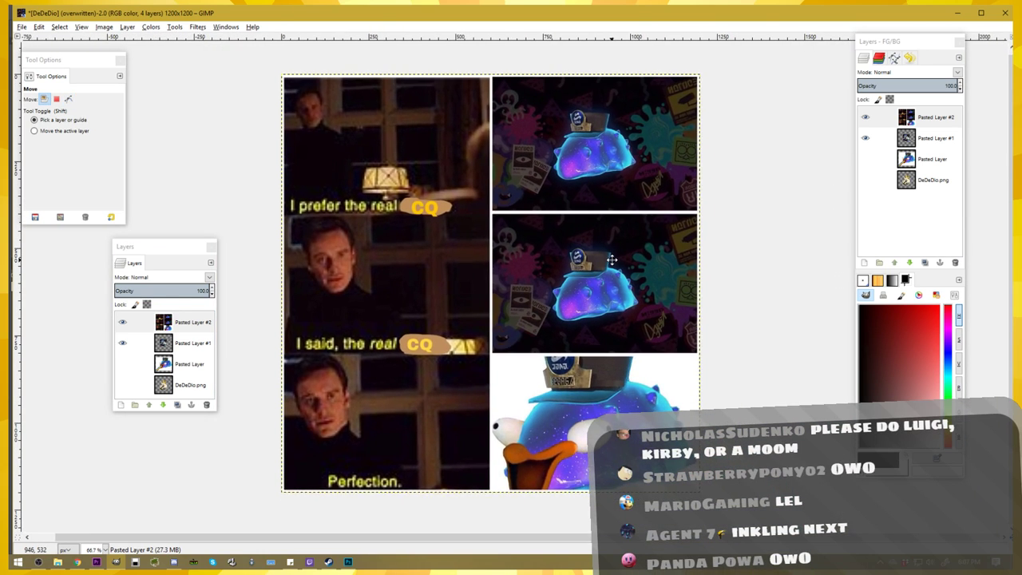
drag(587, 238, 568, 238)
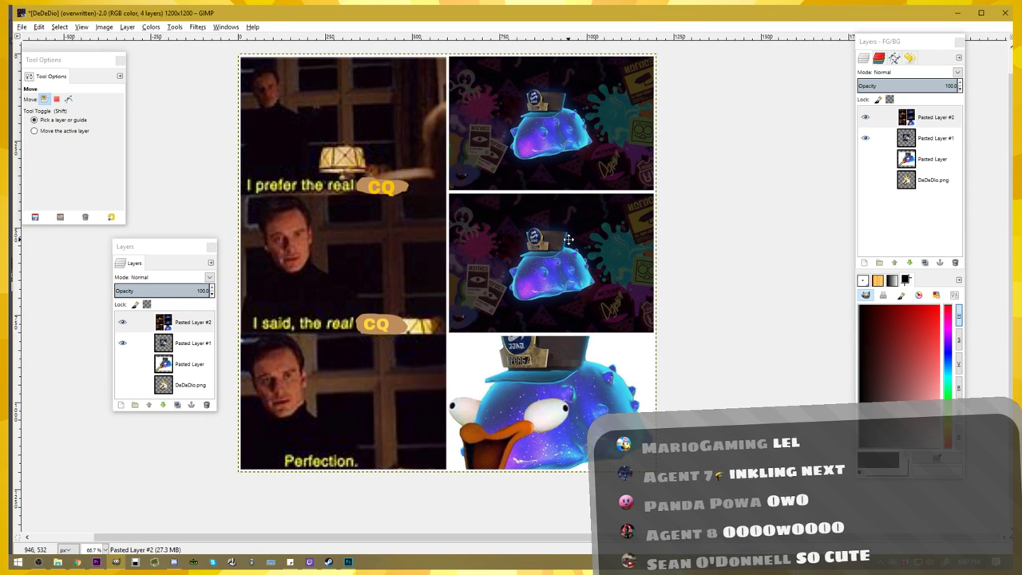
drag(655, 357, 634, 371)
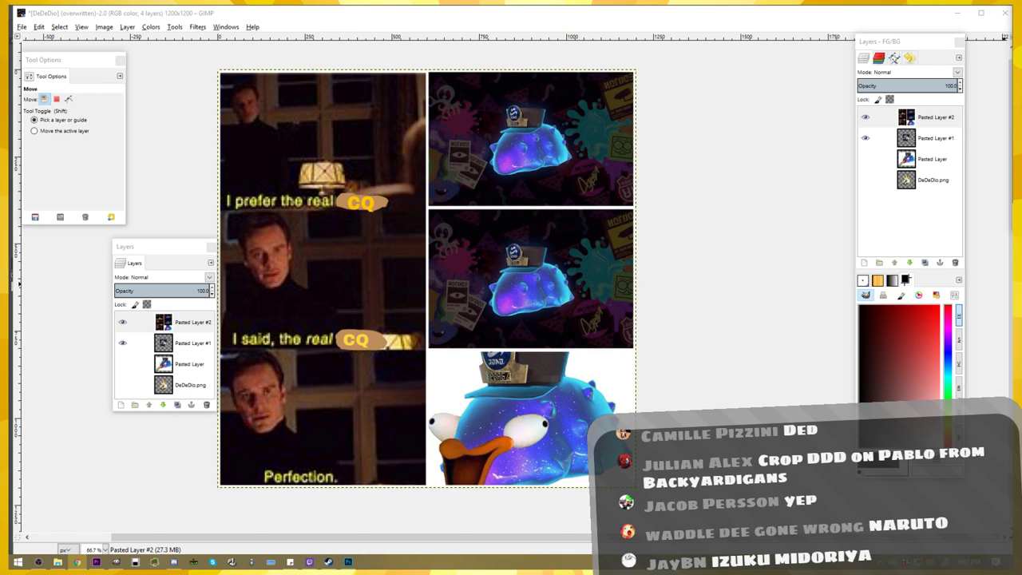
- Paste the beak-faced blond figure as a floating selection and centre it in view
click(737, 216)
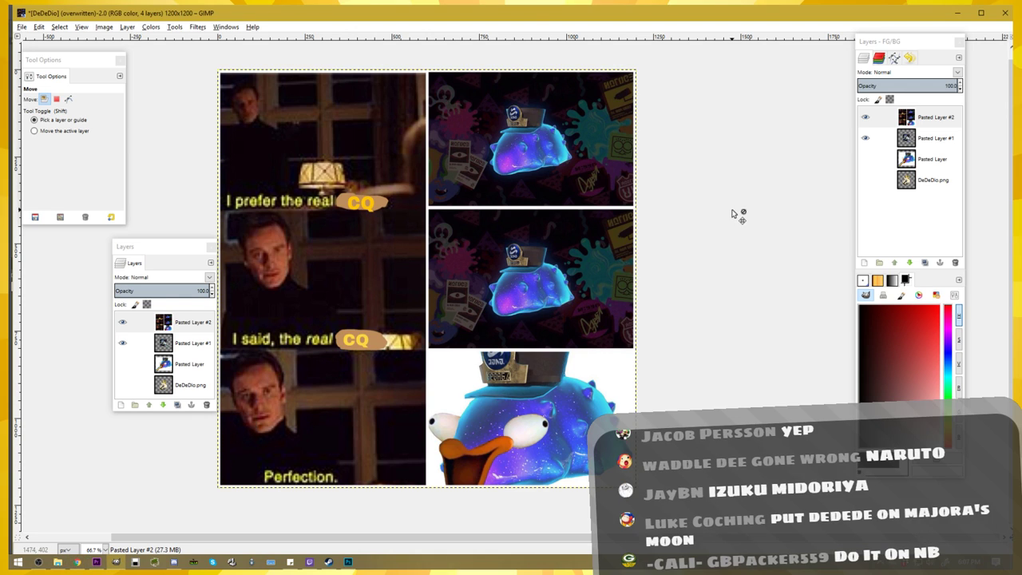
key(ctrl+v)
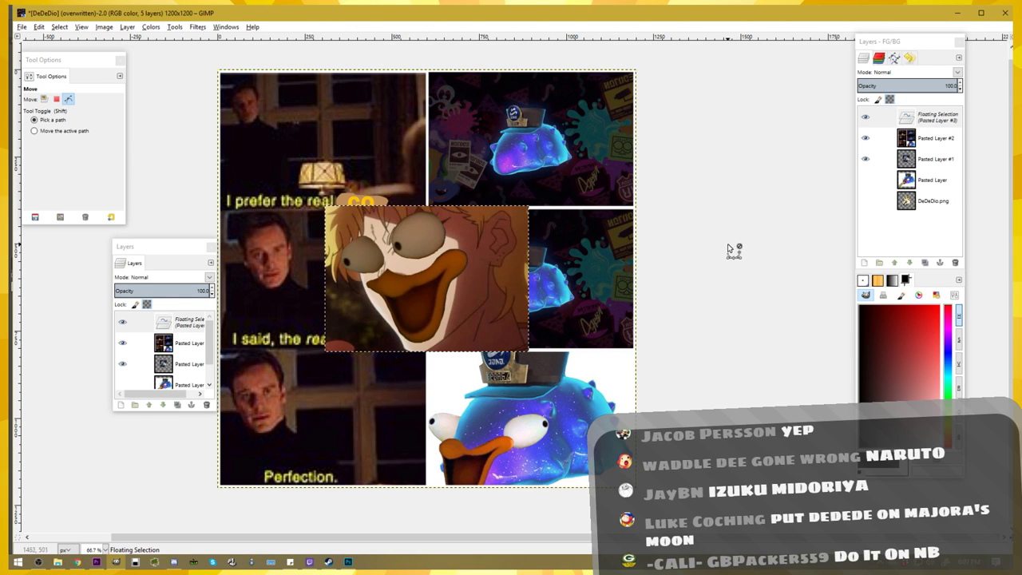
scroll(733, 248, up, 3)
scroll(438, 271, down, 1)
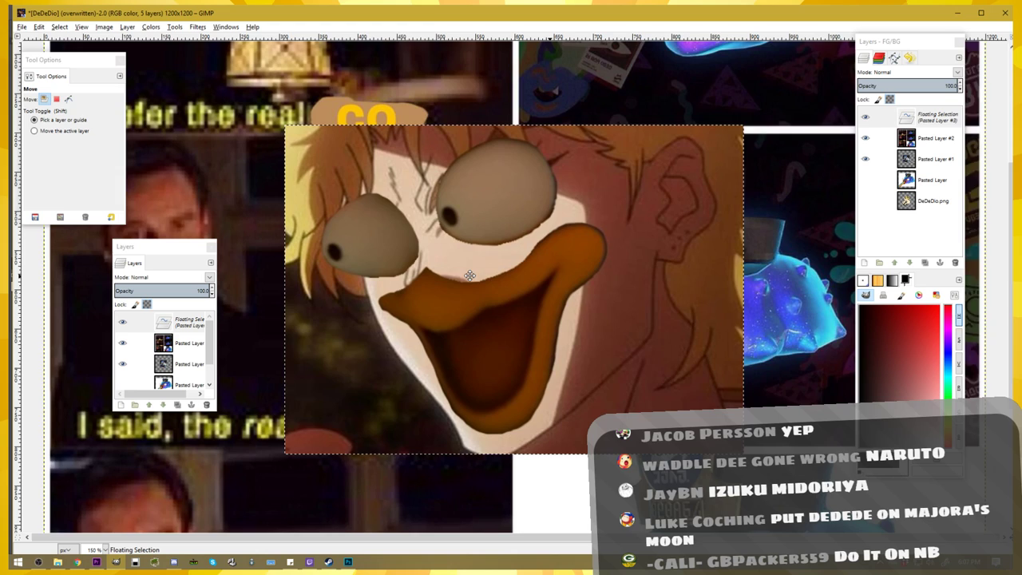
drag(471, 280, 430, 265)
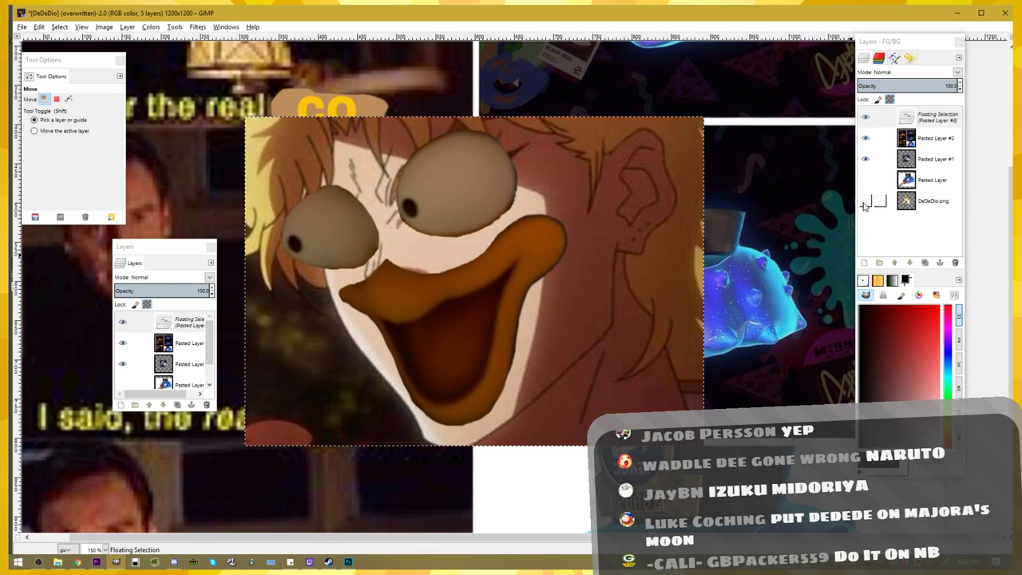
- Make the floating face Pasted Layer #3, show only DeDeDio.png beneath, and shift it down-left
click(865, 159)
click(865, 138)
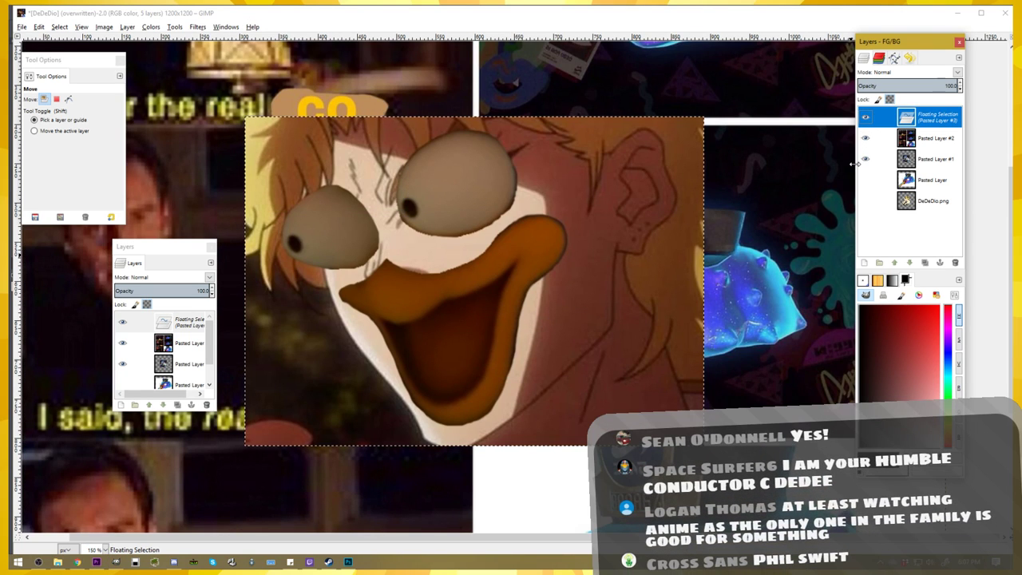
key(shift+ctrl+n)
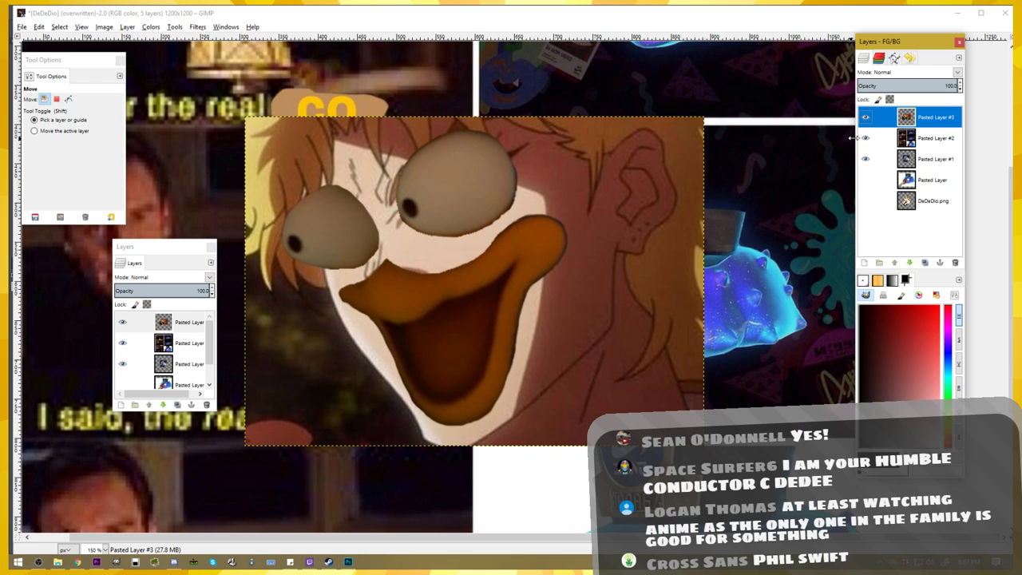
click(865, 138)
click(866, 160)
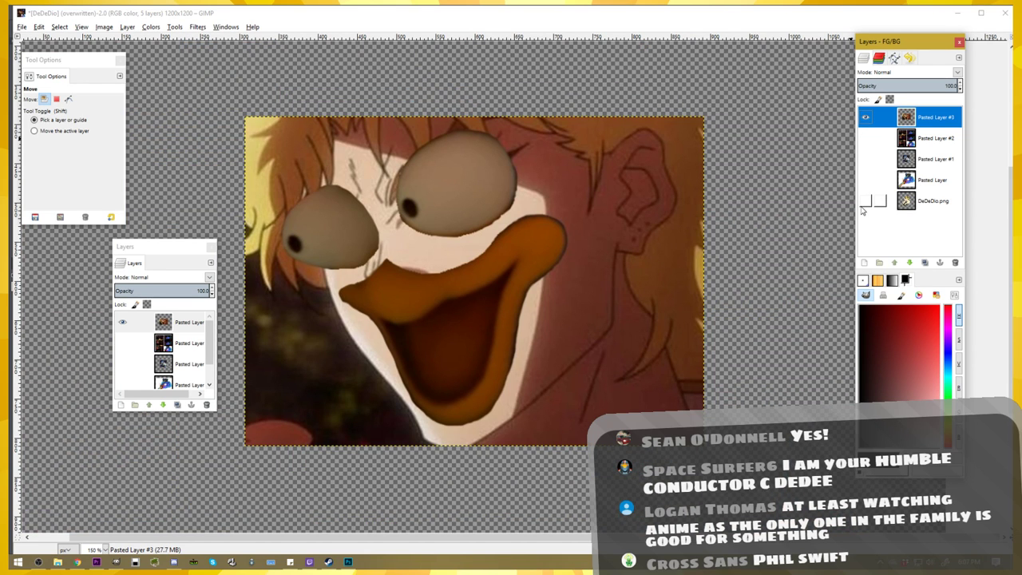
click(862, 206)
mouse_move(490, 289)
mouse_down()
mouse_move(452, 385)
mouse_move(560, 375)
mouse_up()
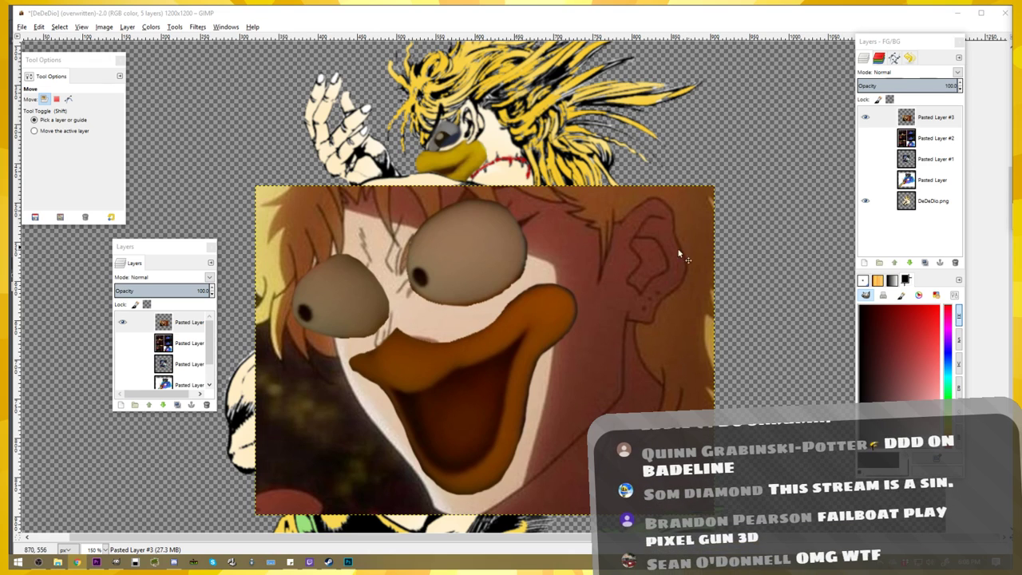
- Hide Pasted Layer #3, paste the beaked figure as Pasted Layer #4, and move it up over the artwork
click(866, 118)
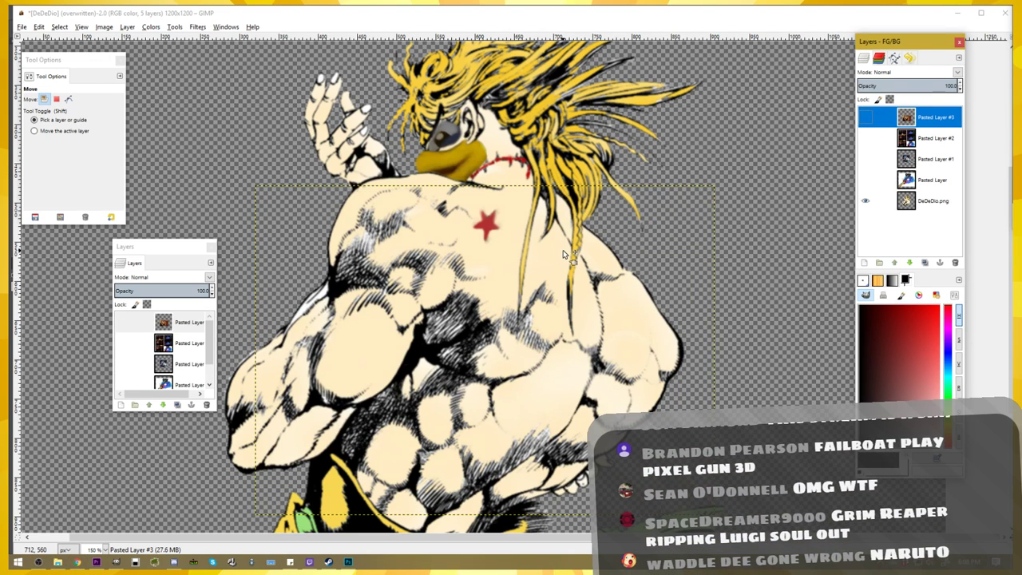
key(ctrl+v)
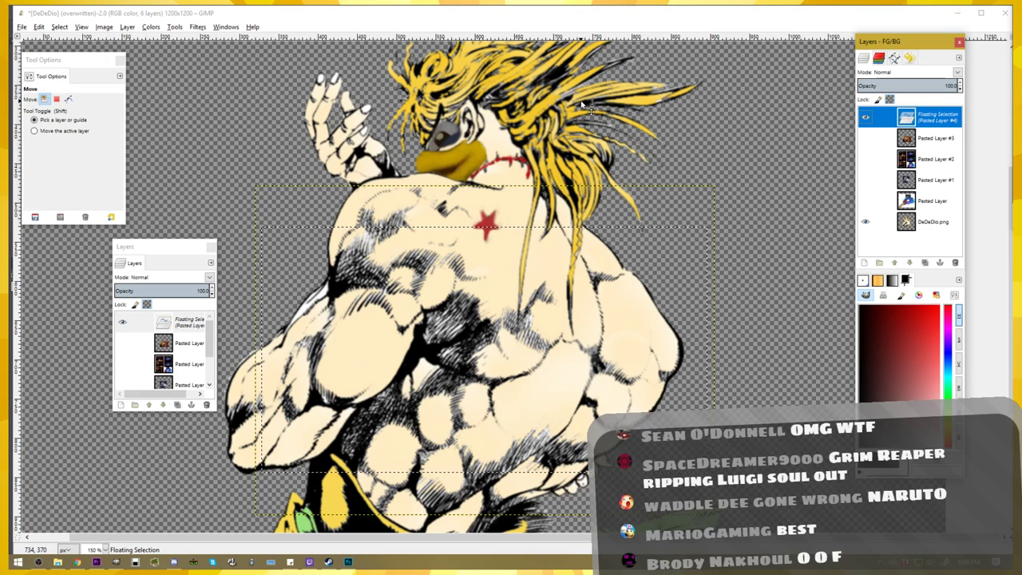
key(shift+ctrl+n)
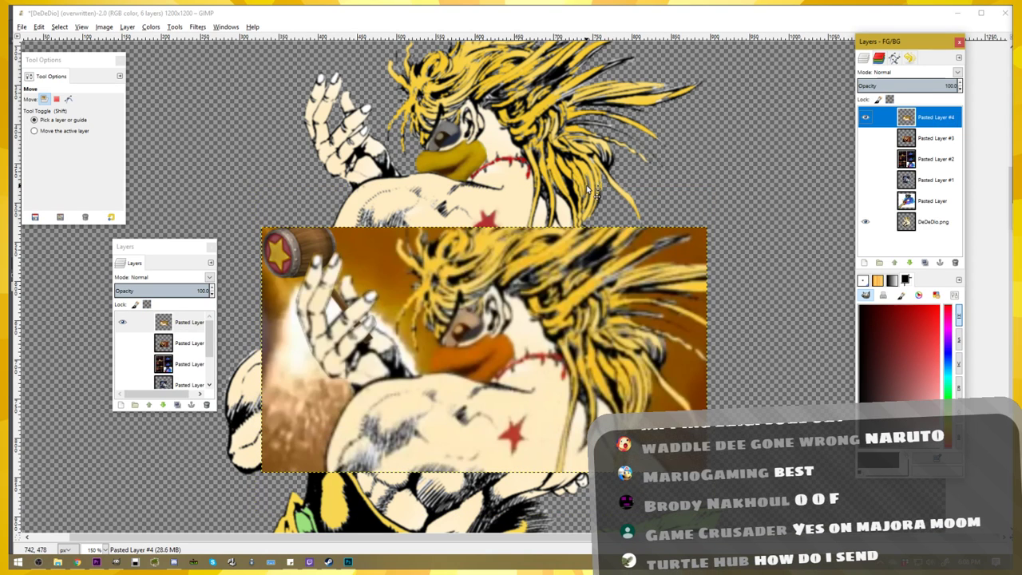
drag(578, 284, 552, 249)
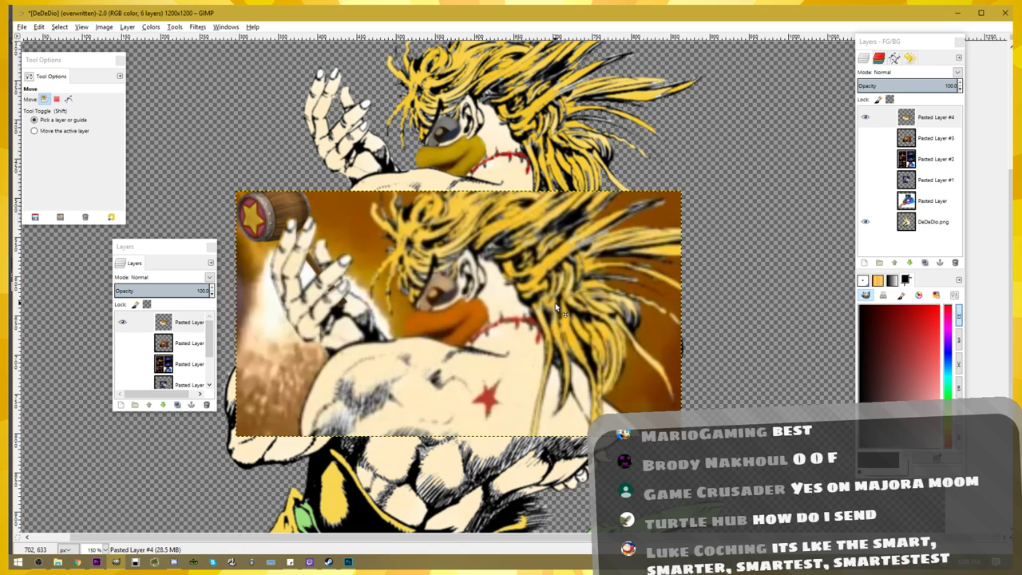
drag(557, 307, 569, 254)
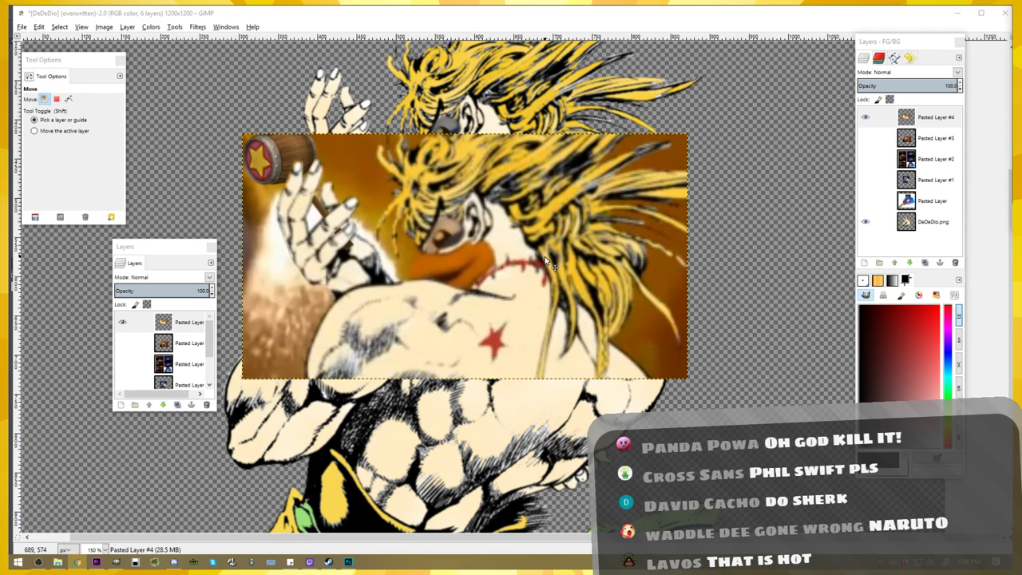
- Raise Pasted Layer #4 and nudge it left to match the artwork's hair and shoulders
drag(549, 266, 563, 178)
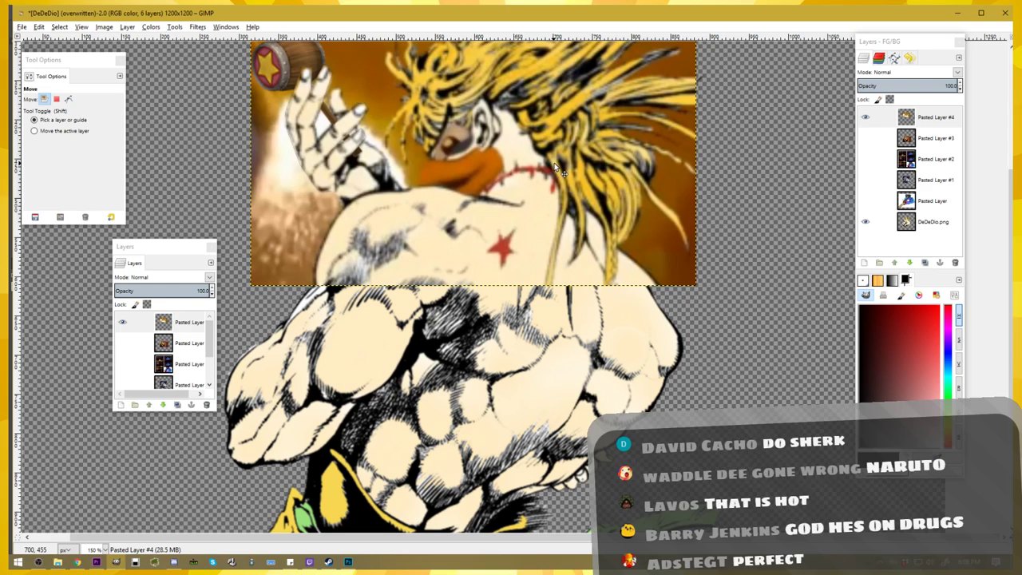
drag(659, 229, 647, 236)
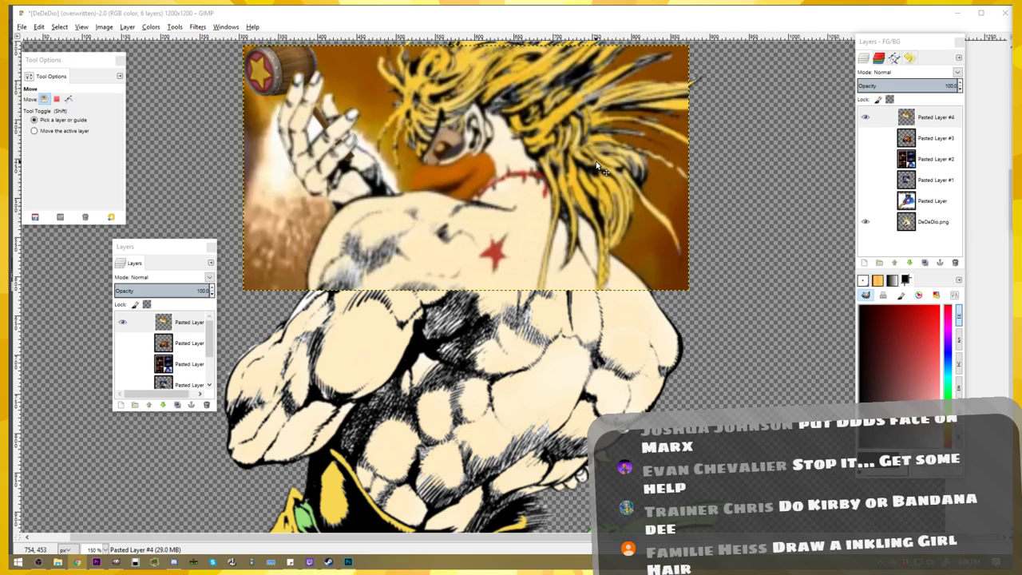
scroll(604, 217, down, 3)
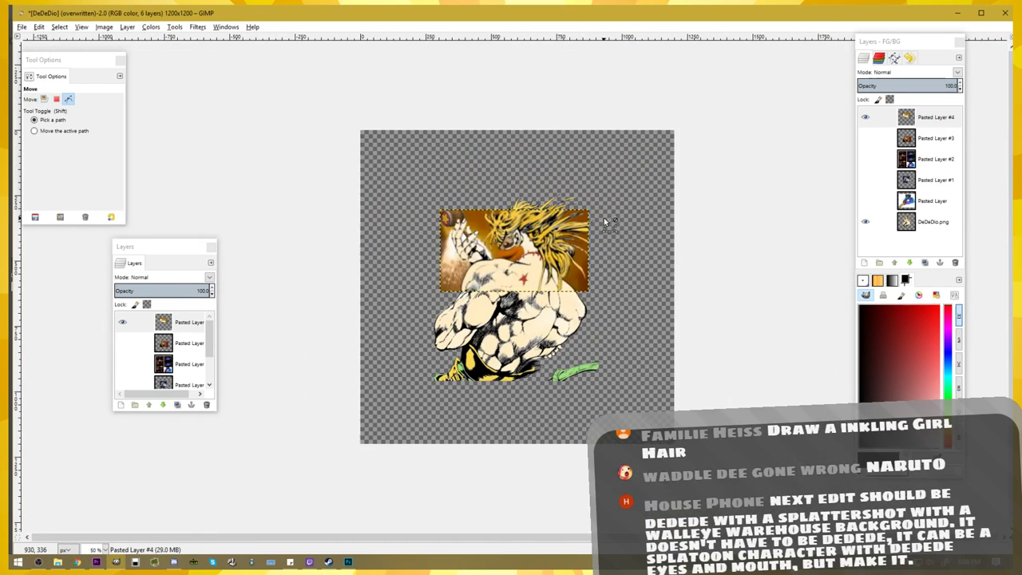
scroll(597, 262, up, 1)
scroll(597, 262, up, 2)
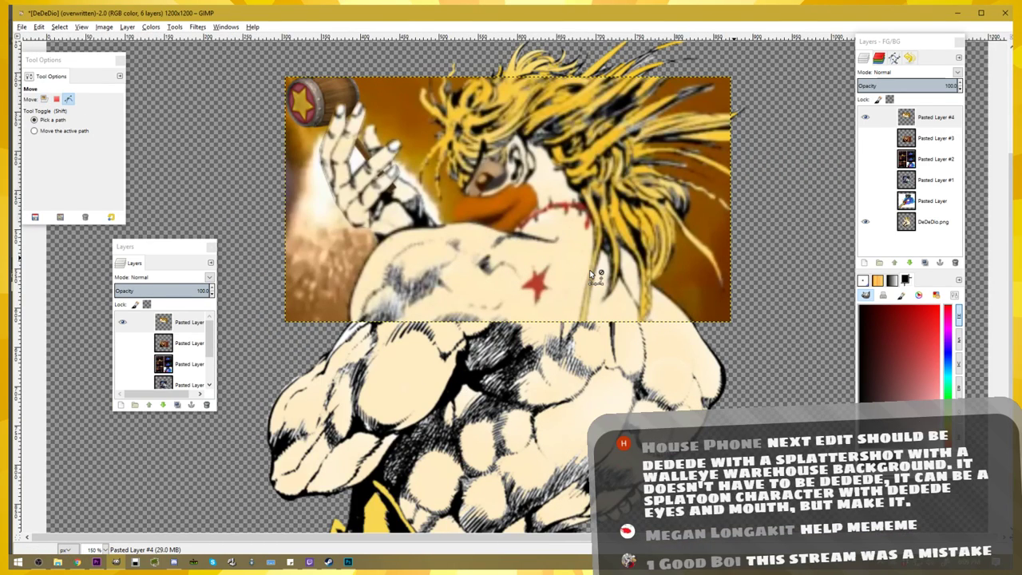
scroll(591, 274, down, 1)
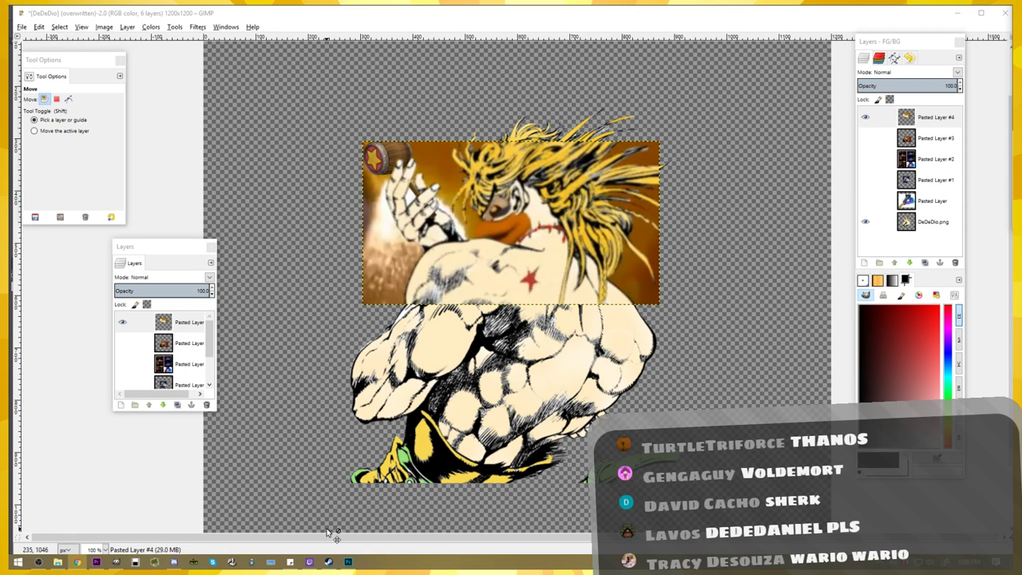
click(349, 562)
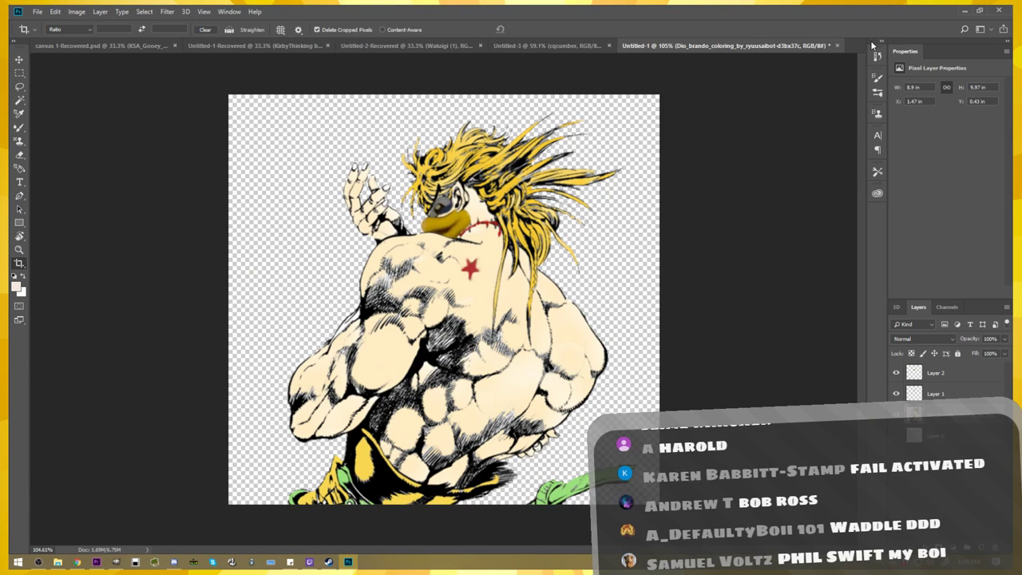
- Create a new 2000 x 2000 Custom document and paste the gloved man's photo into it
click(38, 12)
click(48, 20)
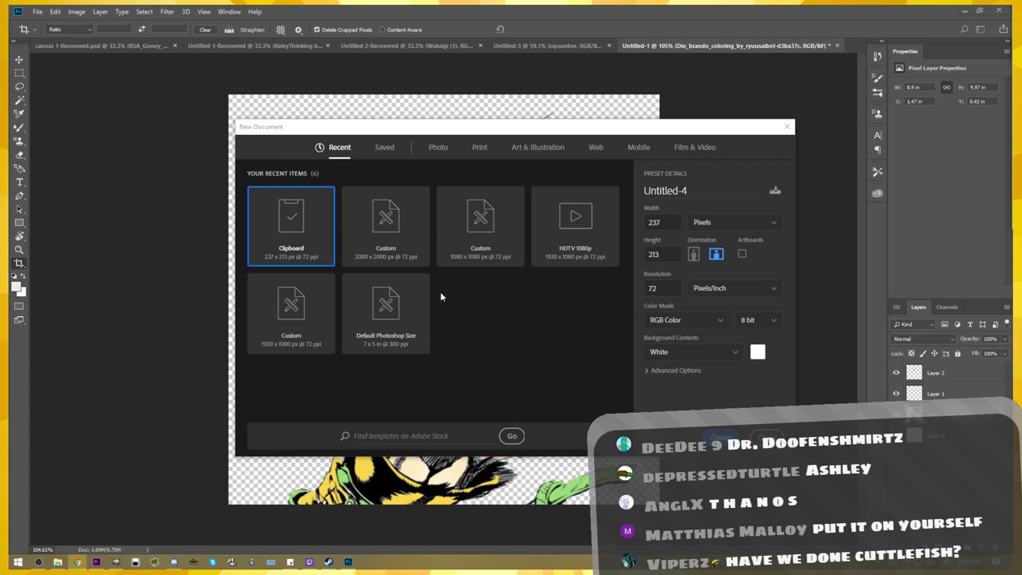
click(386, 227)
key(Return)
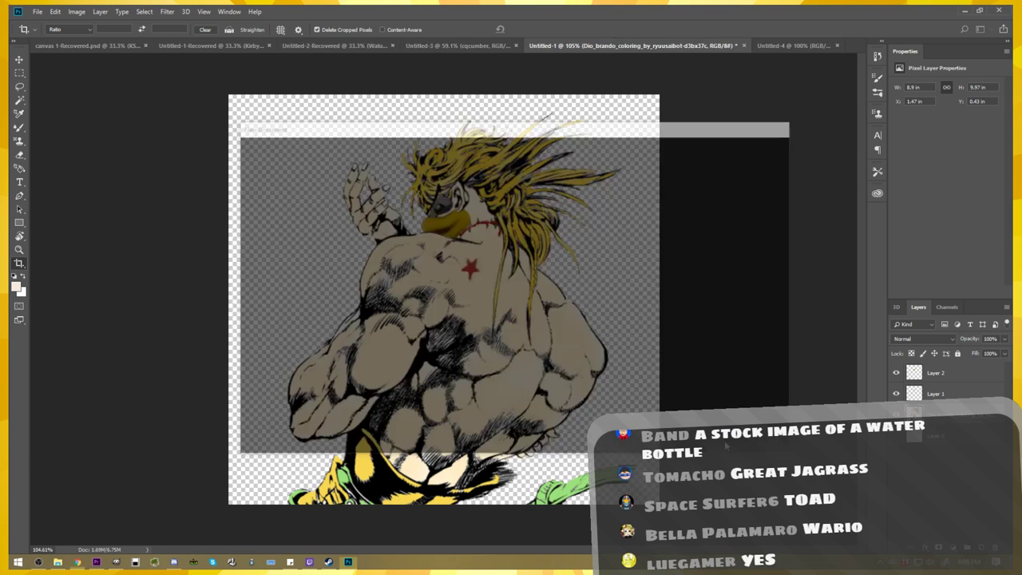
key(ctrl+v)
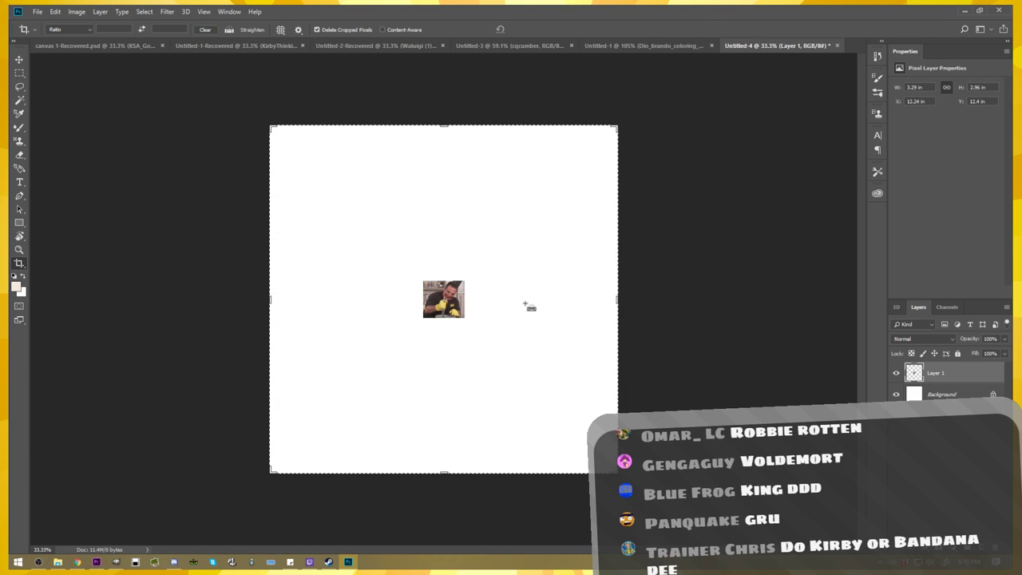
- Scale up the pasted gloved-man photo and commit the first enlargement
key(v)
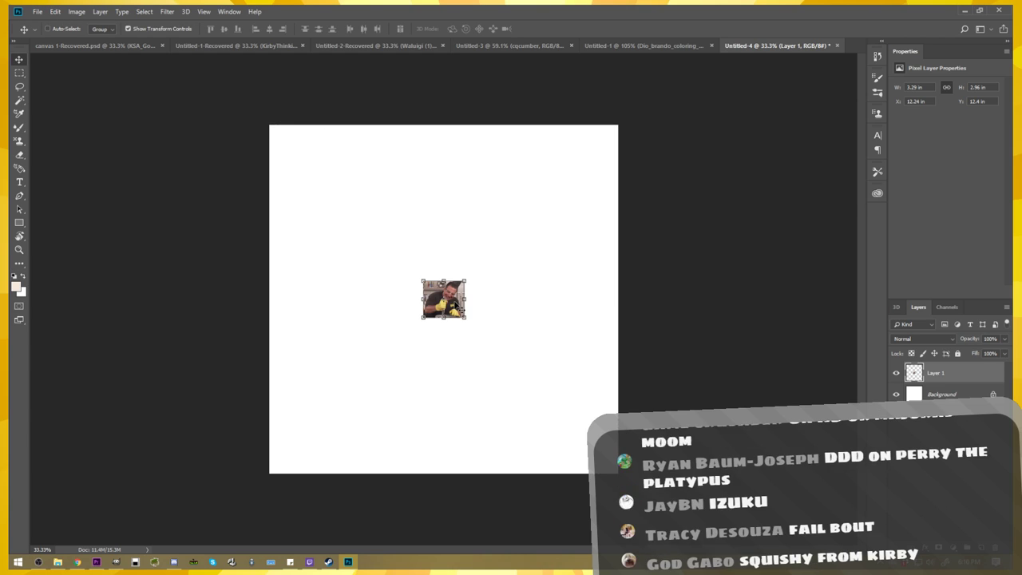
scroll(456, 306, up, 2)
scroll(457, 306, up, 2)
scroll(456, 303, up, 3)
scroll(455, 301, down, 1)
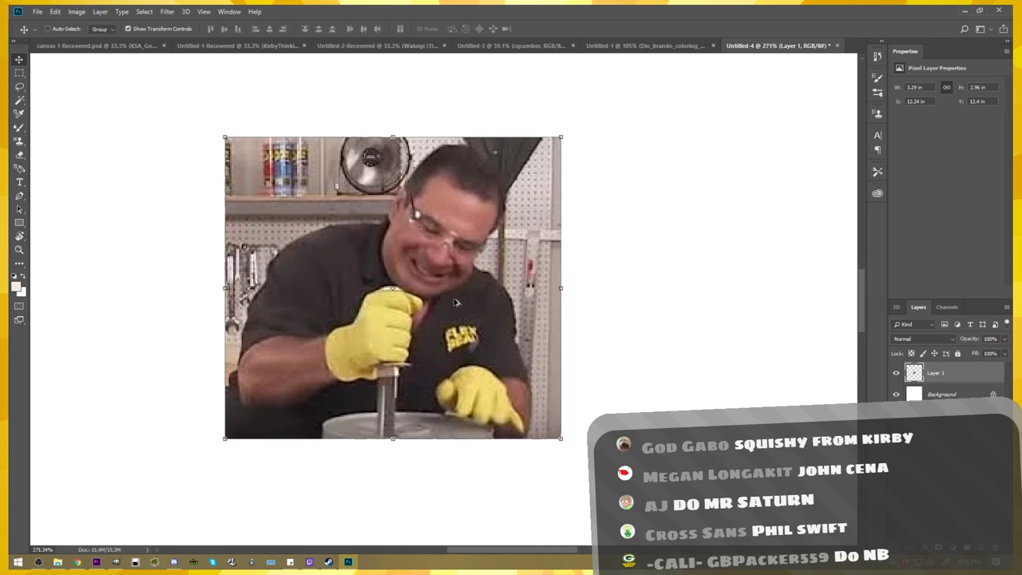
scroll(456, 302, down, 5)
scroll(459, 308, down, 1)
scroll(463, 314, down, 1)
mouse_move(464, 313)
mouse_down()
mouse_move(414, 264)
mouse_move(611, 405)
mouse_move(483, 329)
mouse_up()
key(Return)
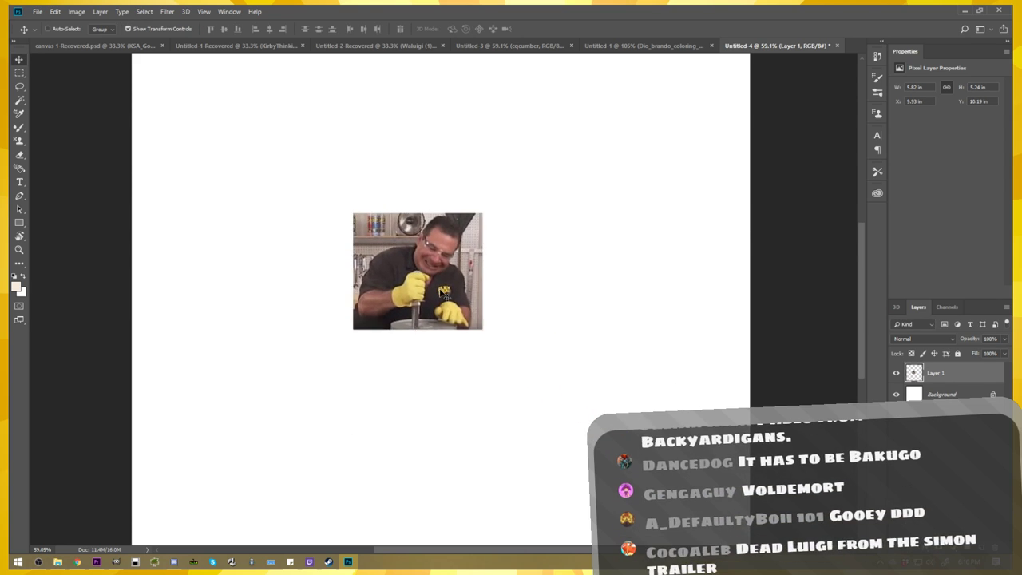
- Move the photo up-left and enlarge it to about 7.15 x 6.43 inches, centred
scroll(461, 297, up, 2)
scroll(467, 300, up, 2)
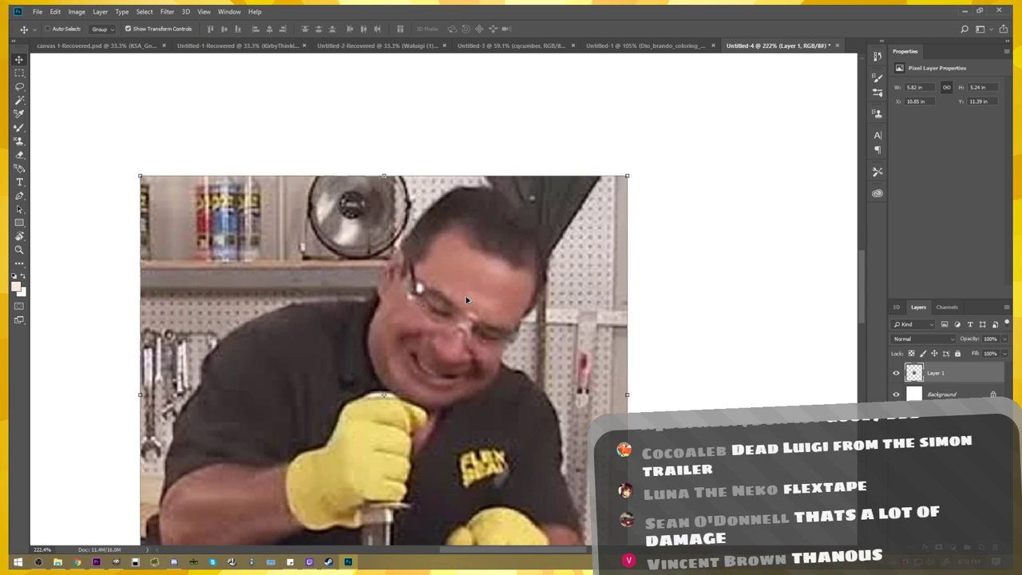
scroll(466, 297, down, 1)
scroll(465, 295, up, 2)
scroll(470, 320, down, 3)
scroll(475, 347, down, 2)
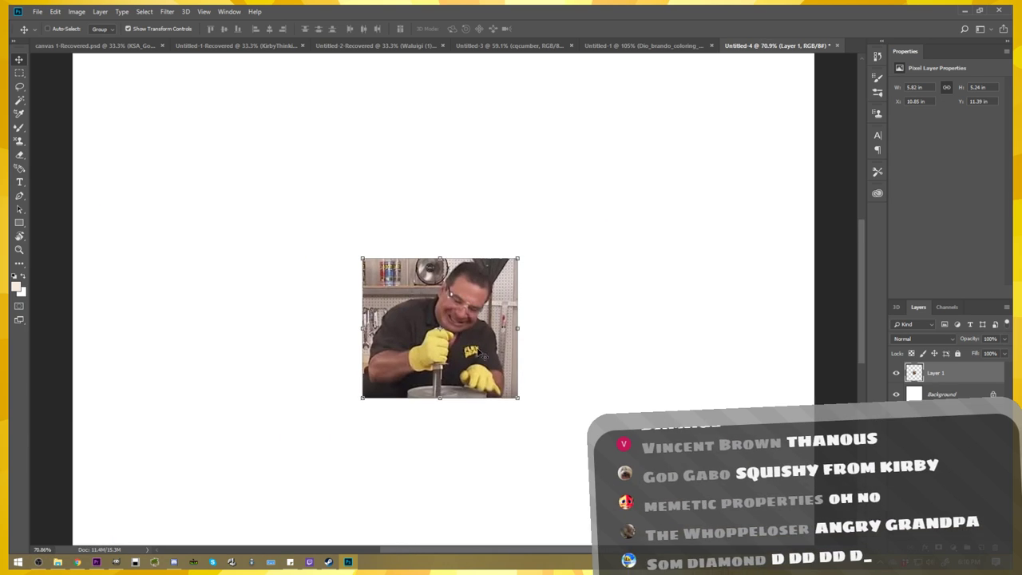
drag(475, 347, 445, 317)
drag(487, 368, 522, 400)
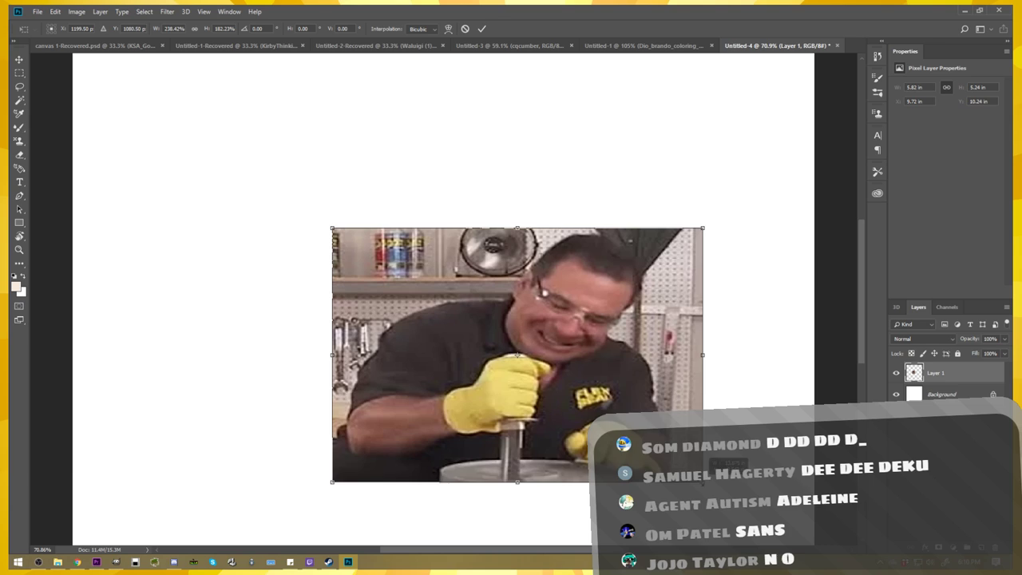
key(Return)
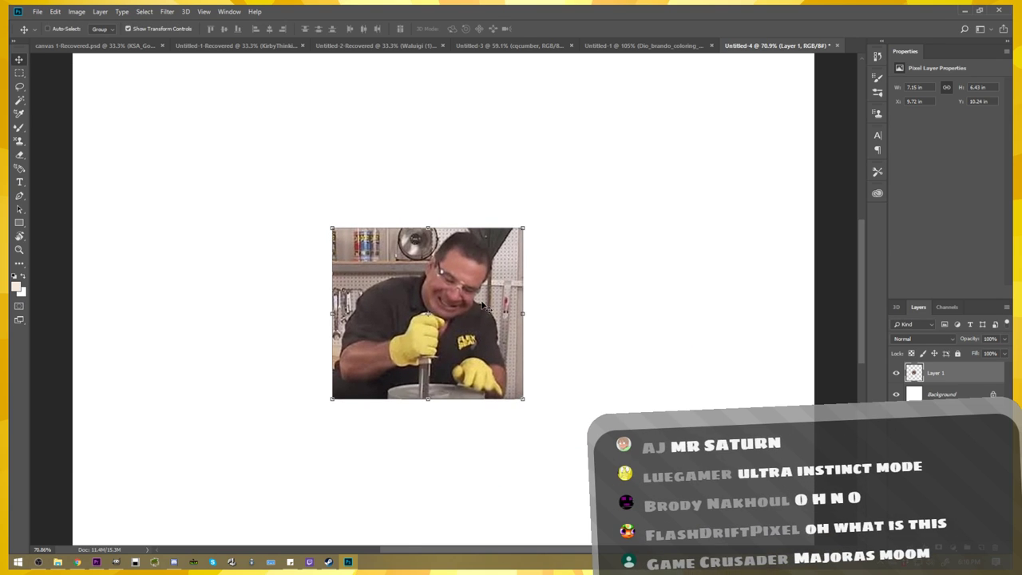
- Drag the ddd 5 plush close-up image onto the canvas as a new layer
scroll(468, 273, up, 2)
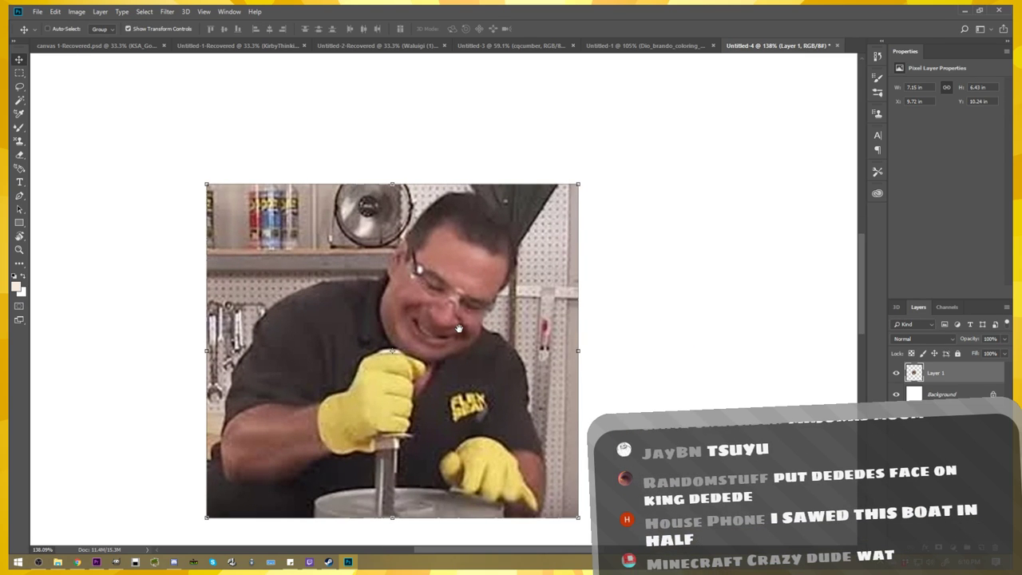
scroll(489, 279, up, 2)
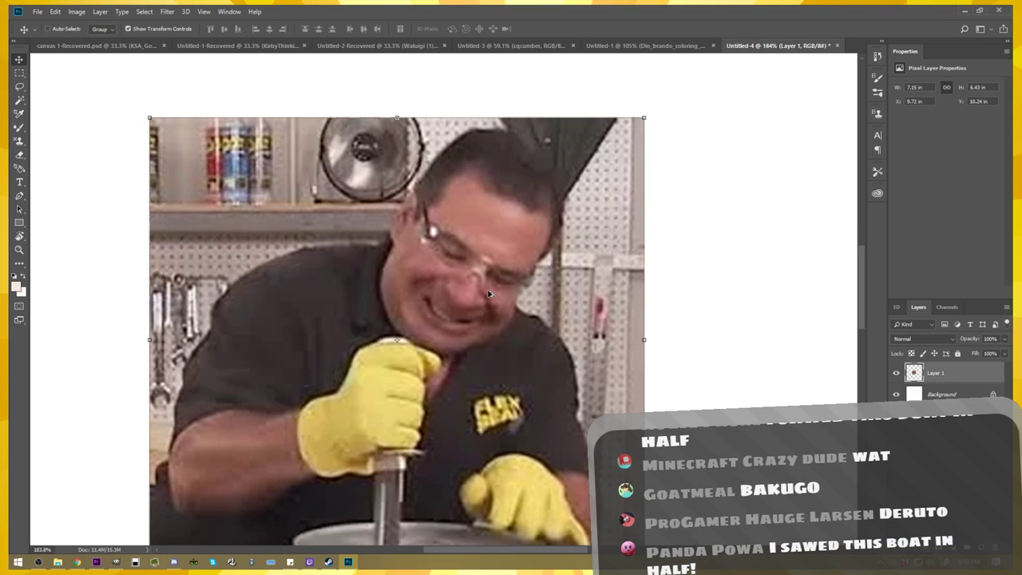
scroll(491, 294, up, 1)
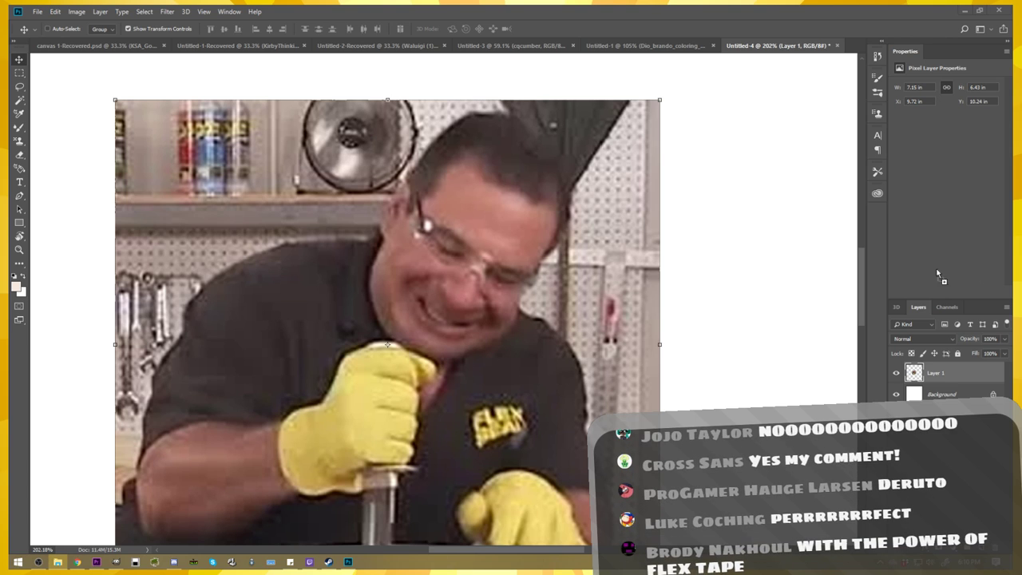
drag(982, 273, 489, 277)
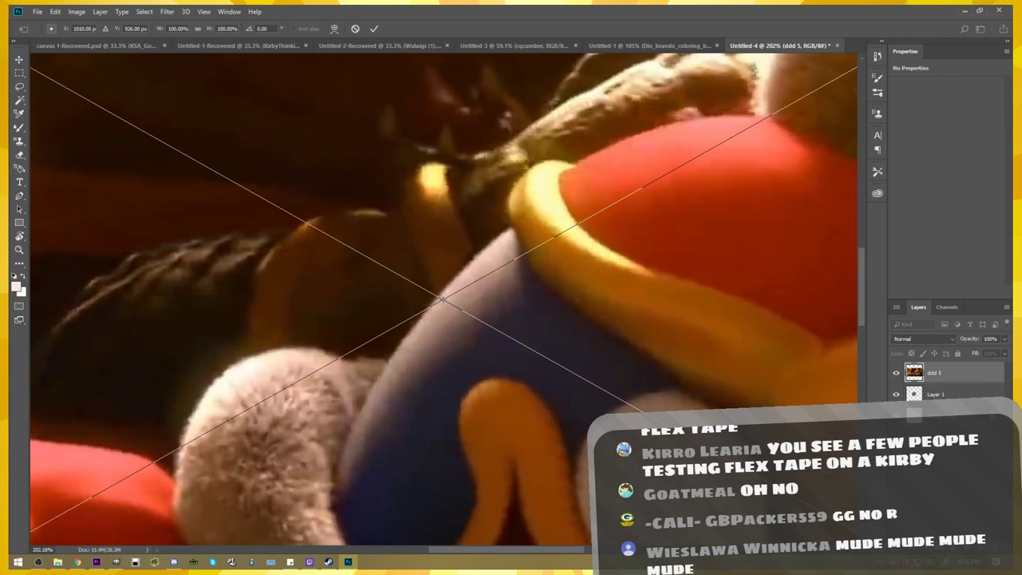
- Fit the canvas in view, commit the ddd 5 placement, and nudge it upward
key(ctrl+0)
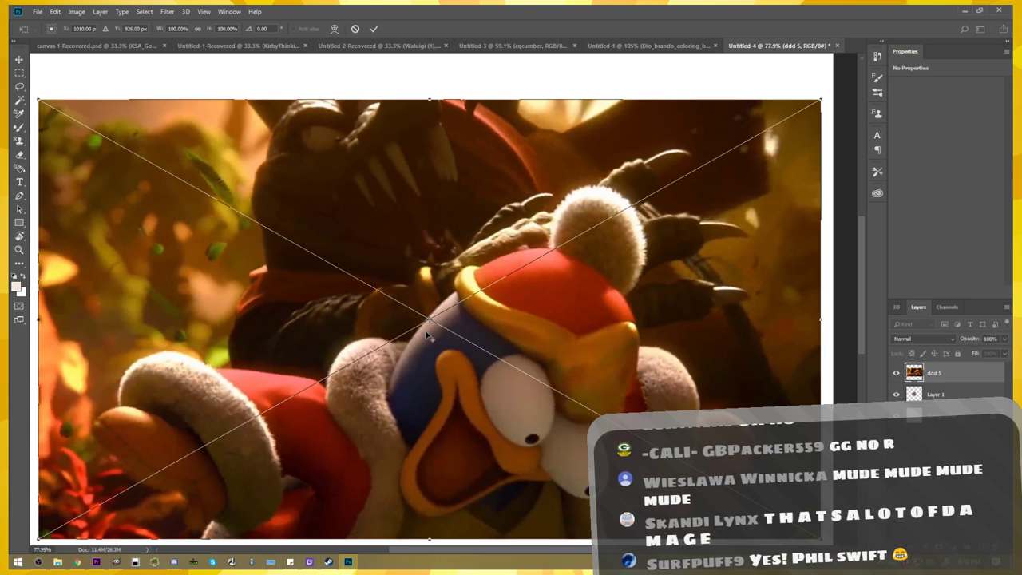
key(alt+space)
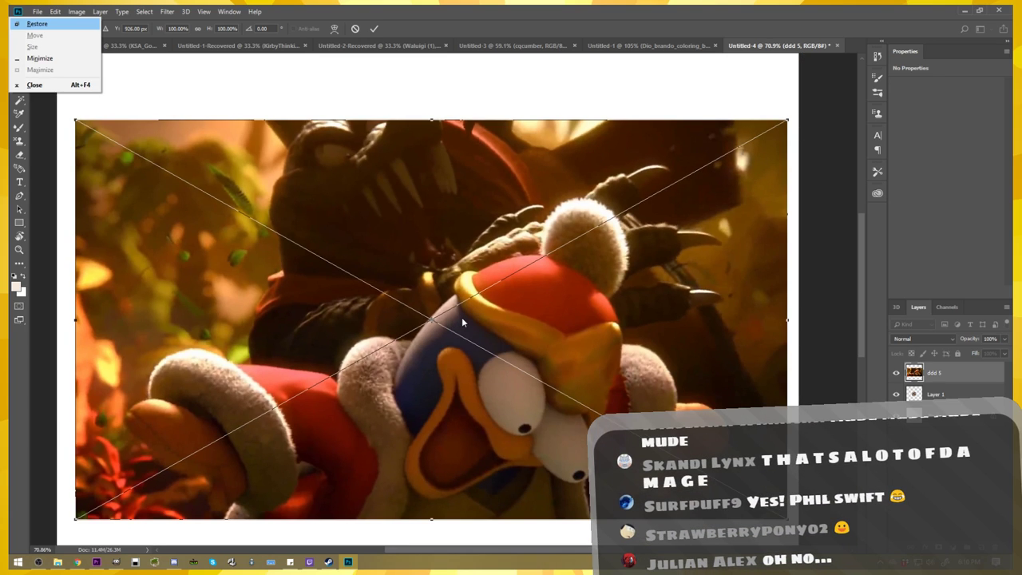
key(Escape)
key(Return)
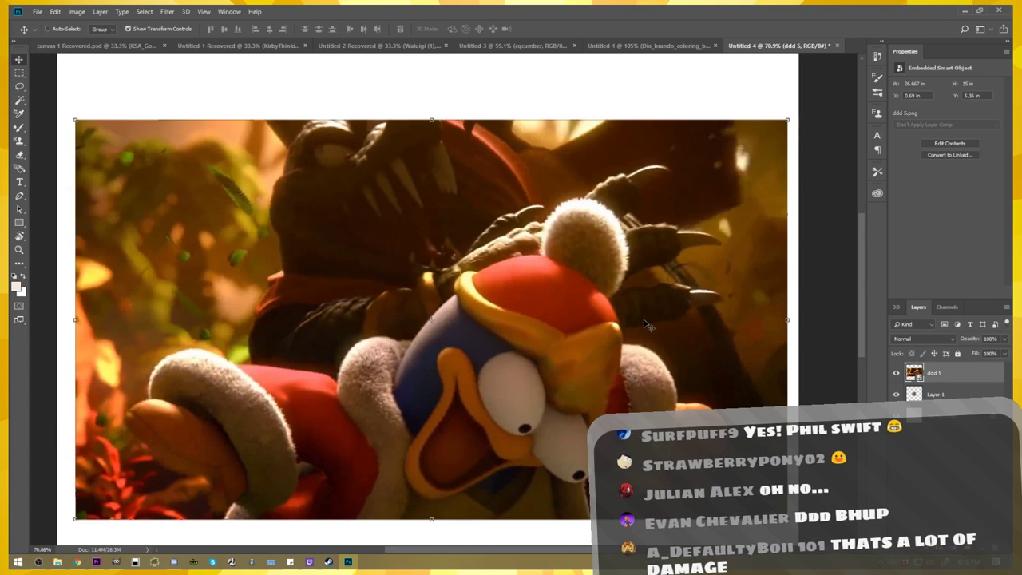
mouse_move(643, 319)
mouse_down()
mouse_move(648, 243)
mouse_move(629, 280)
mouse_move(736, 315)
mouse_move(672, 311)
mouse_up()
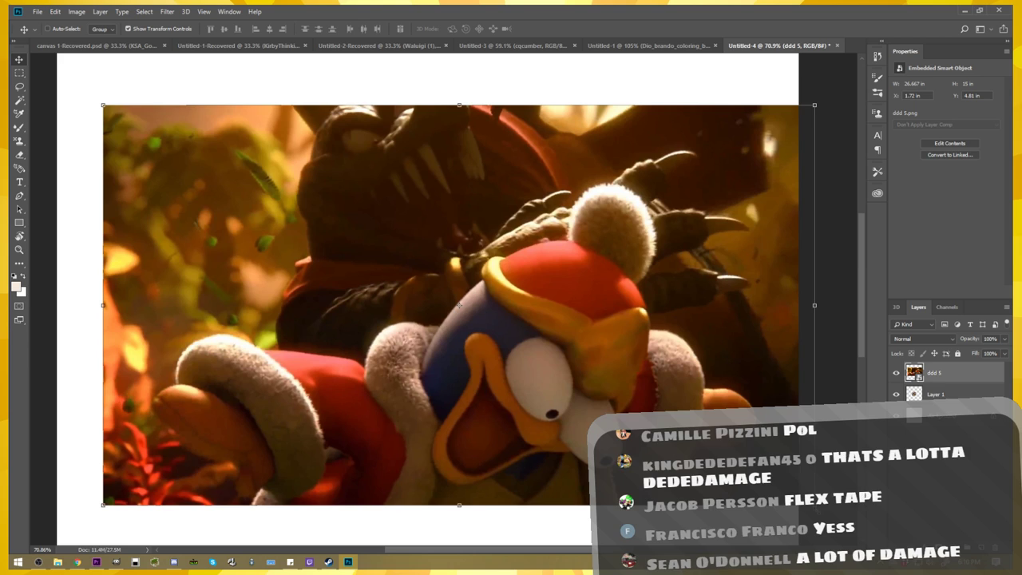
- Shrink ddd 5 to about 6.375 x 4.706 inches over the workshop man's head and shoulders
key(ctrl+t)
mouse_move(814, 504)
mouse_down()
mouse_move(266, 219)
mouse_move(324, 233)
mouse_up()
drag(156, 178, 381, 330)
scroll(381, 330, up, 3)
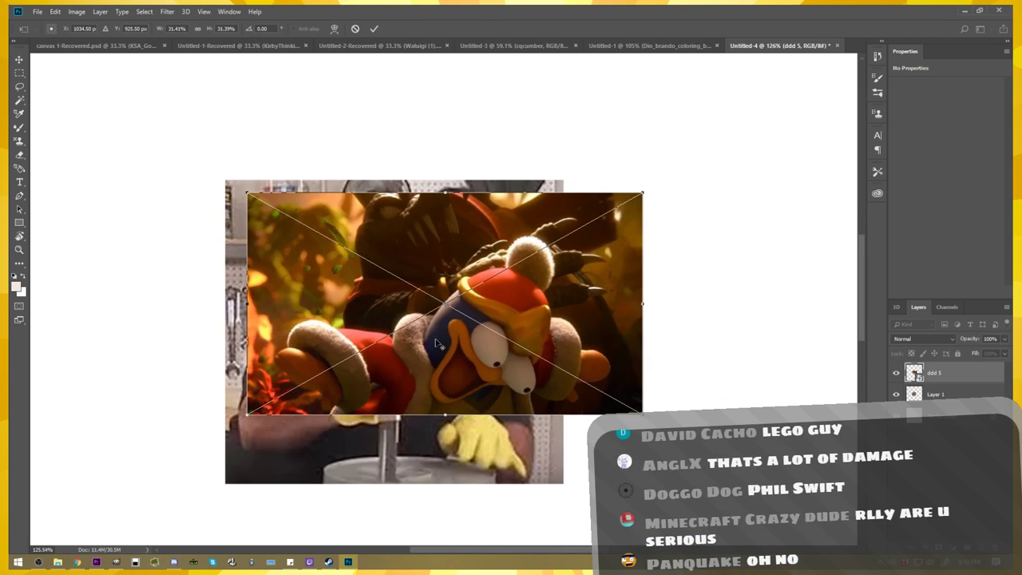
scroll(368, 311, up, 3)
mouse_move(353, 287)
mouse_down()
mouse_move(302, 203)
mouse_move(389, 230)
mouse_up()
key(Return)
scroll(323, 328, up, 2)
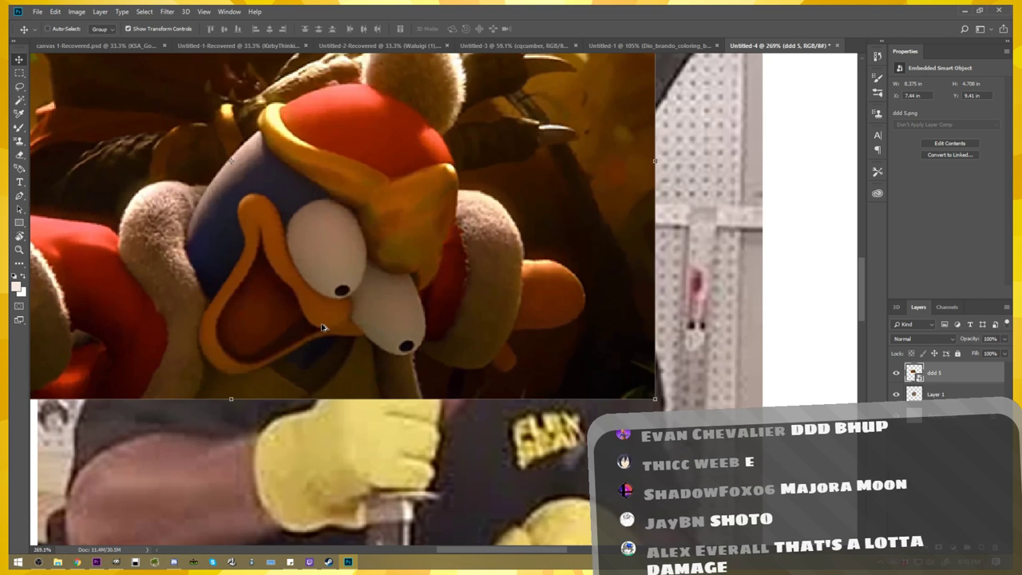
drag(290, 292, 416, 318)
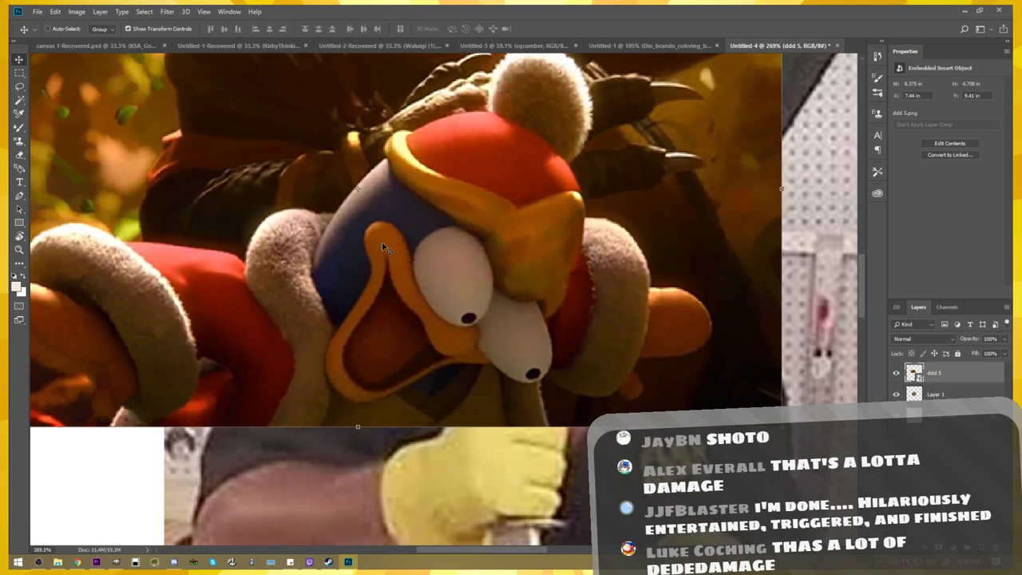
scroll(400, 279, up, 2)
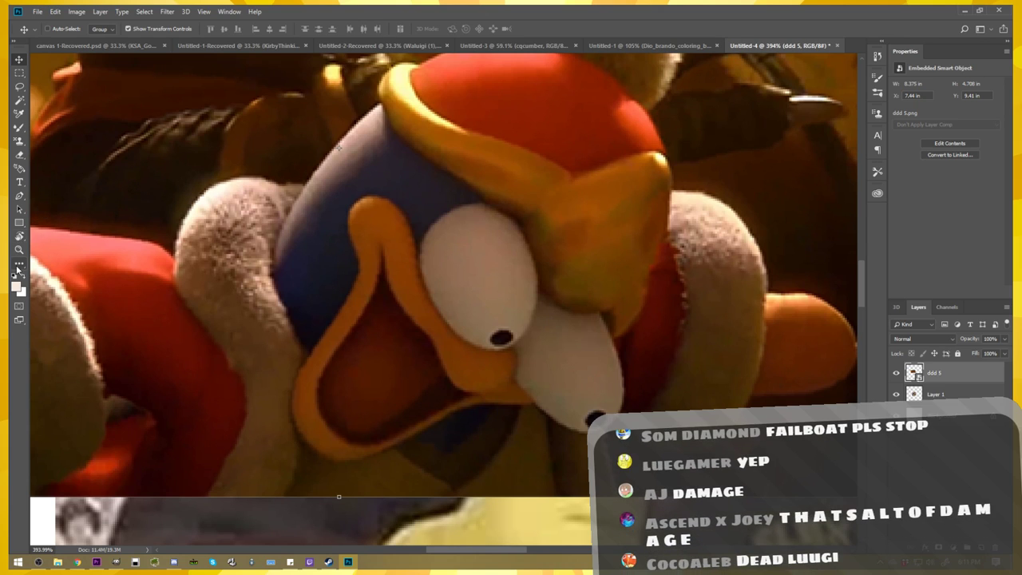
- Trace a Magnetic Lasso selection around Dedede's orange beak
key(c)
right_click(19, 265)
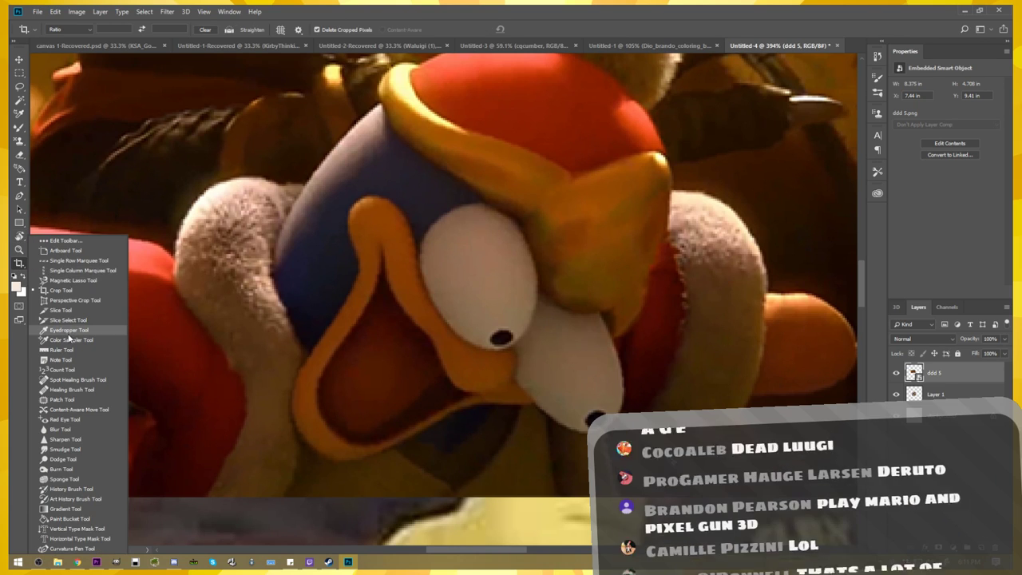
click(70, 281)
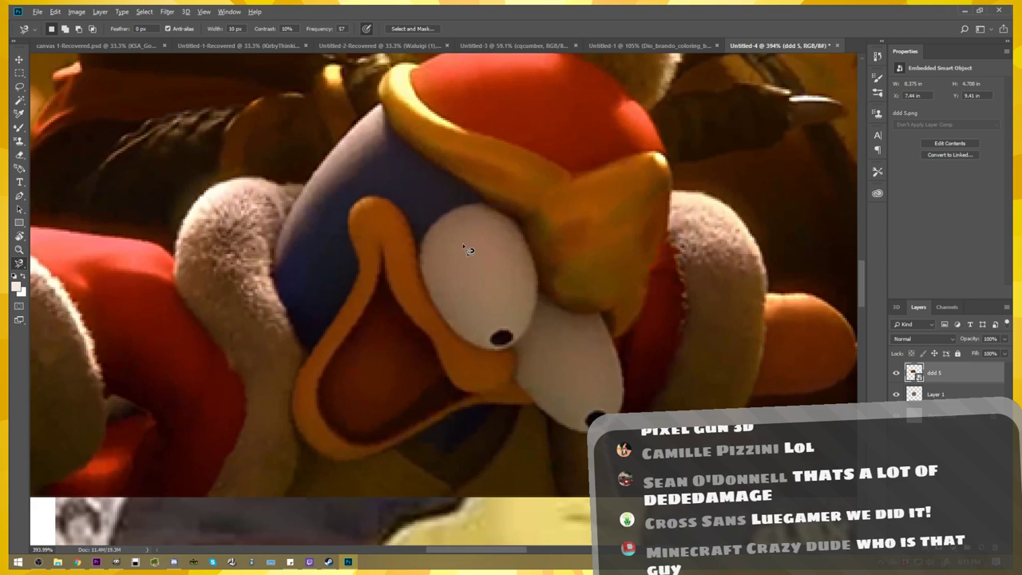
scroll(466, 233, up, 1)
scroll(432, 284, up, 1)
scroll(428, 290, up, 1)
scroll(437, 294, down, 1)
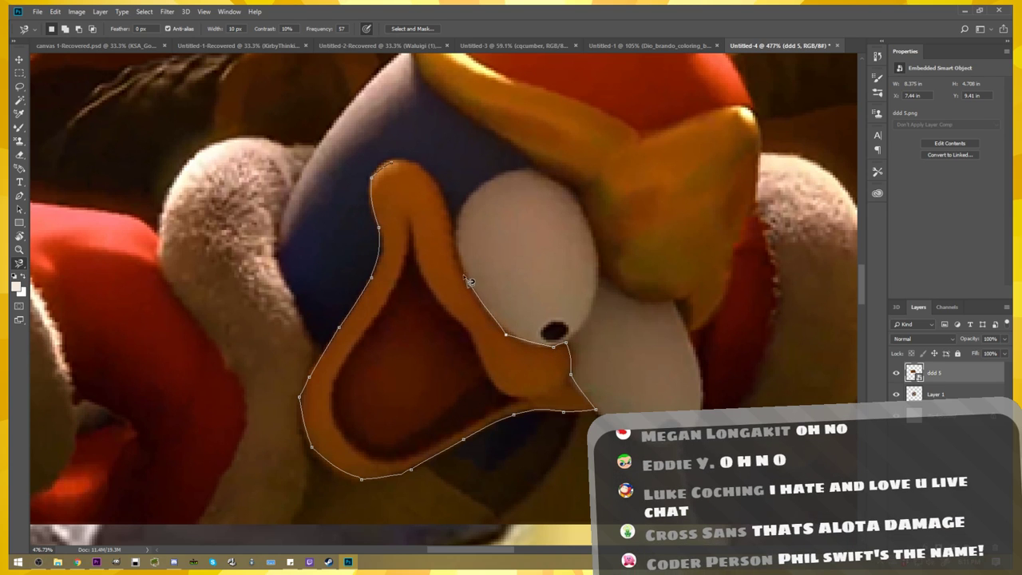
click(394, 166)
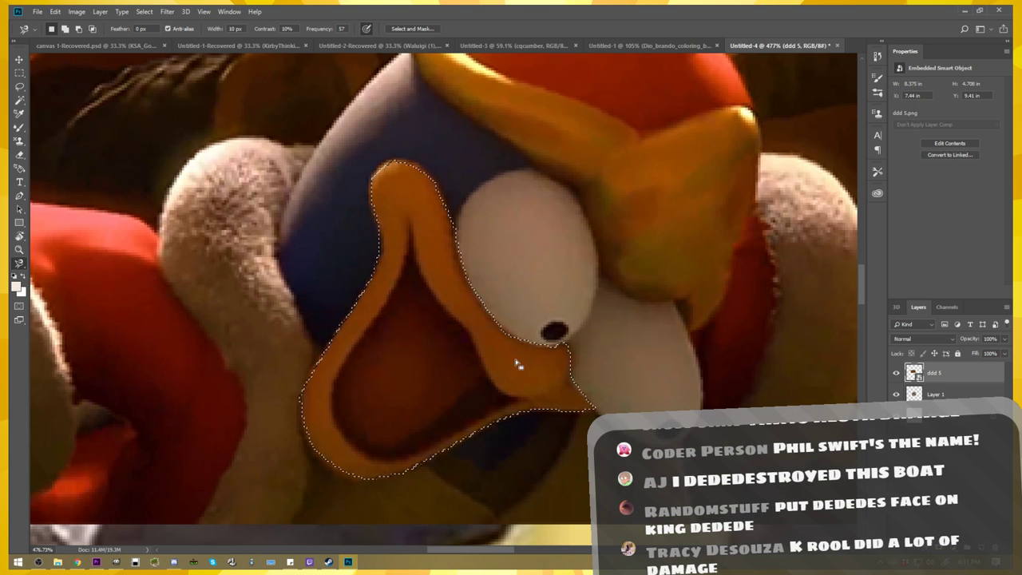
- Rasterize the ddd 5 layer and cut the selected beak out of it
right_click(947, 372)
click(842, 294)
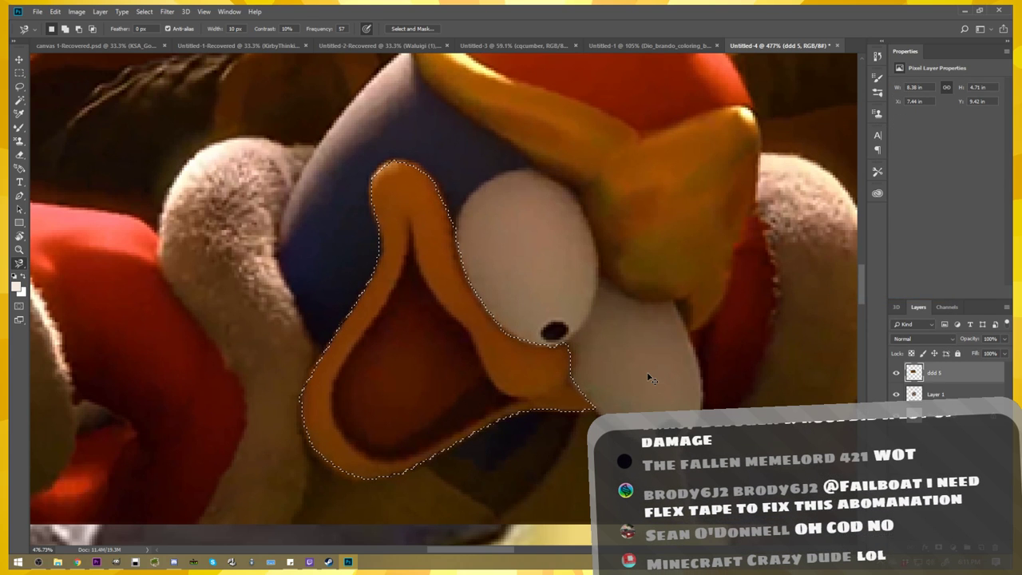
key(Delete)
- Hide the ddd 5 layer and paste the beak as a new Layer 2
scroll(574, 389, down, 2)
scroll(573, 389, down, 2)
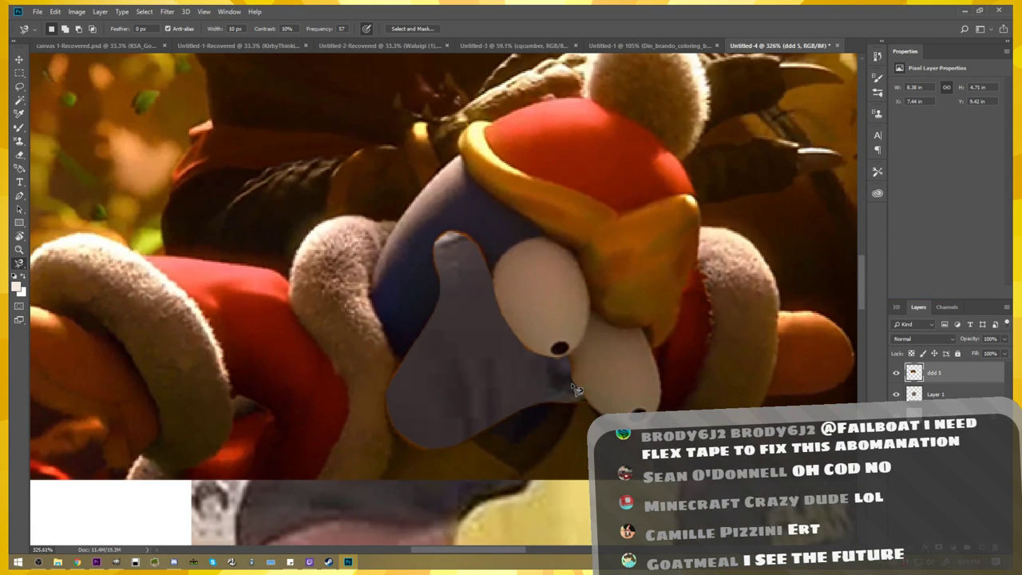
click(897, 373)
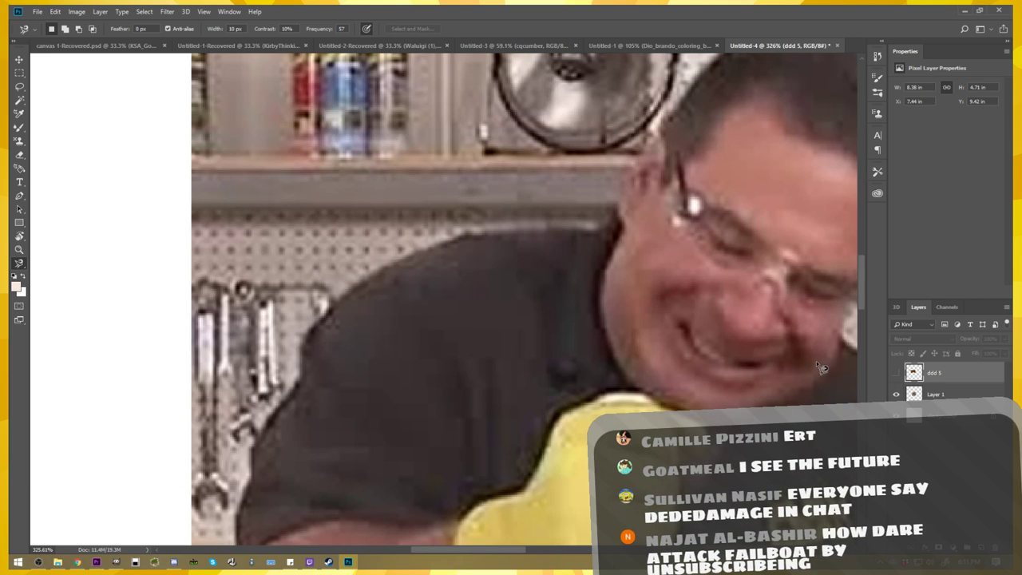
key(ctrl+v)
- Move the beak onto the man's face and rotate it about -29° over his mouth
drag(650, 350, 447, 375)
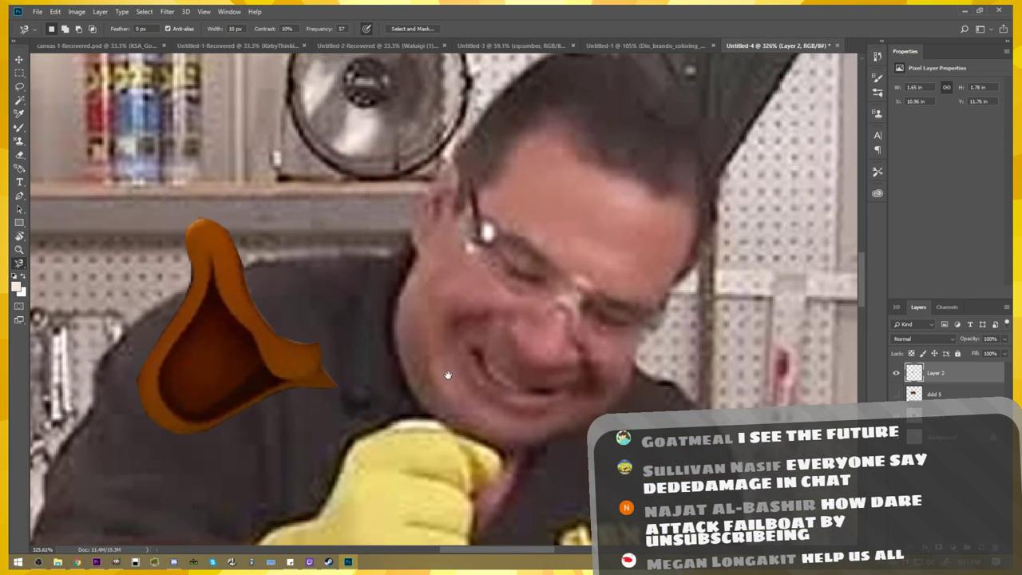
key(v)
drag(237, 361, 525, 378)
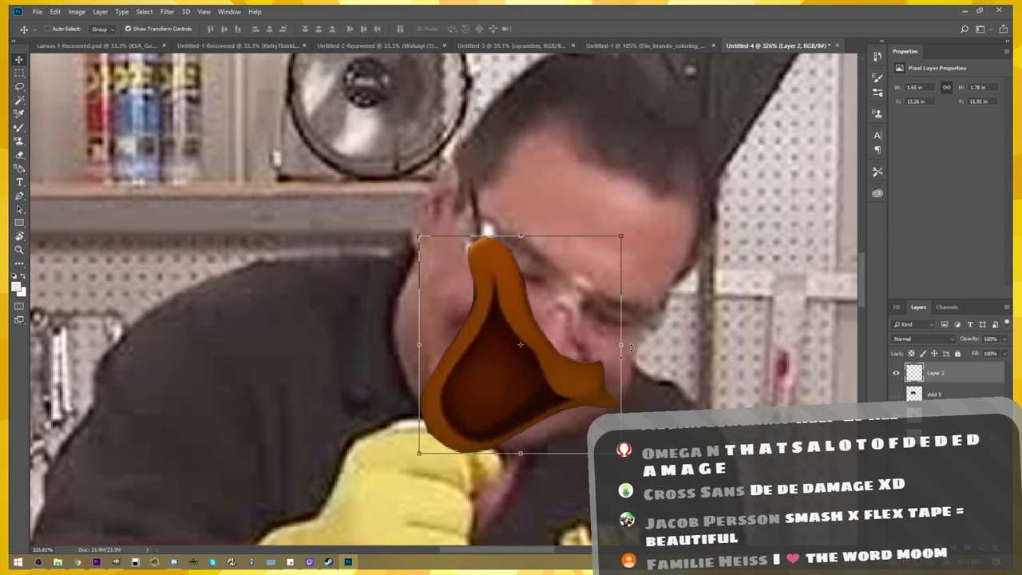
drag(624, 352, 651, 283)
mouse_move(540, 393)
mouse_down()
mouse_move(530, 390)
mouse_move(544, 384)
mouse_move(535, 412)
mouse_up()
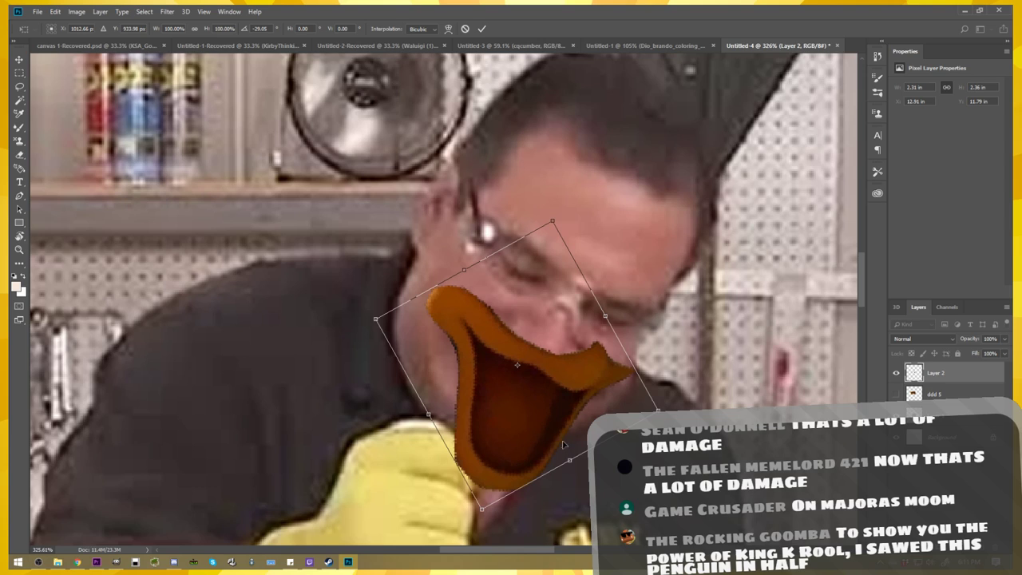
scroll(550, 425, up, 1)
key(alt+space)
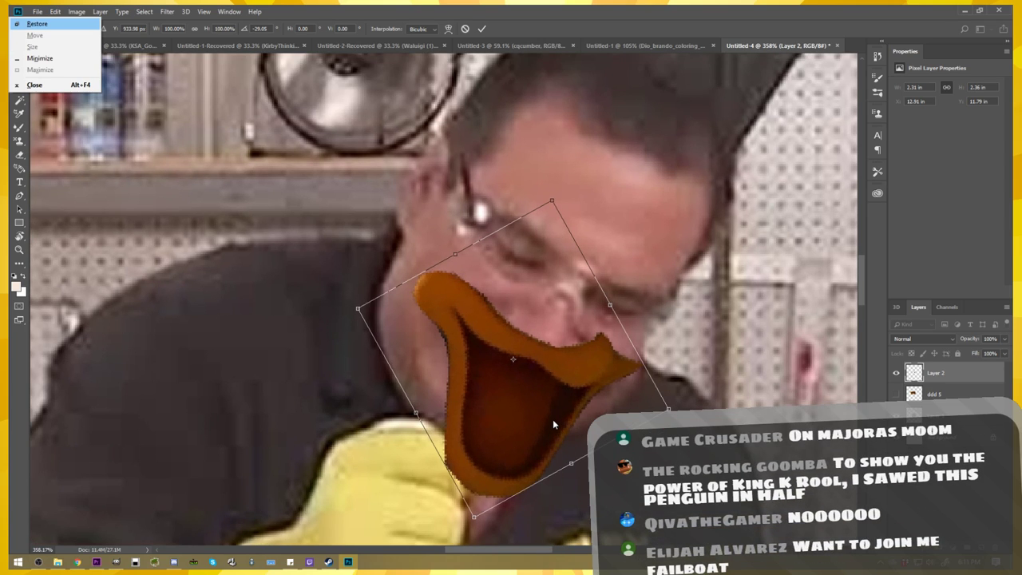
key(Escape)
key(alt+space)
key(Escape)
key(Return)
key(e)
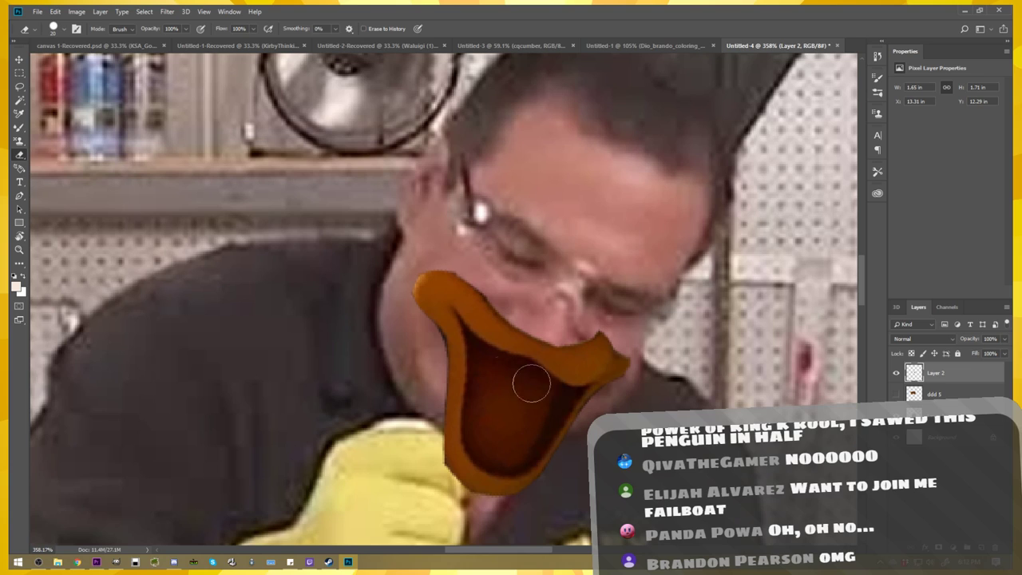
key(s)
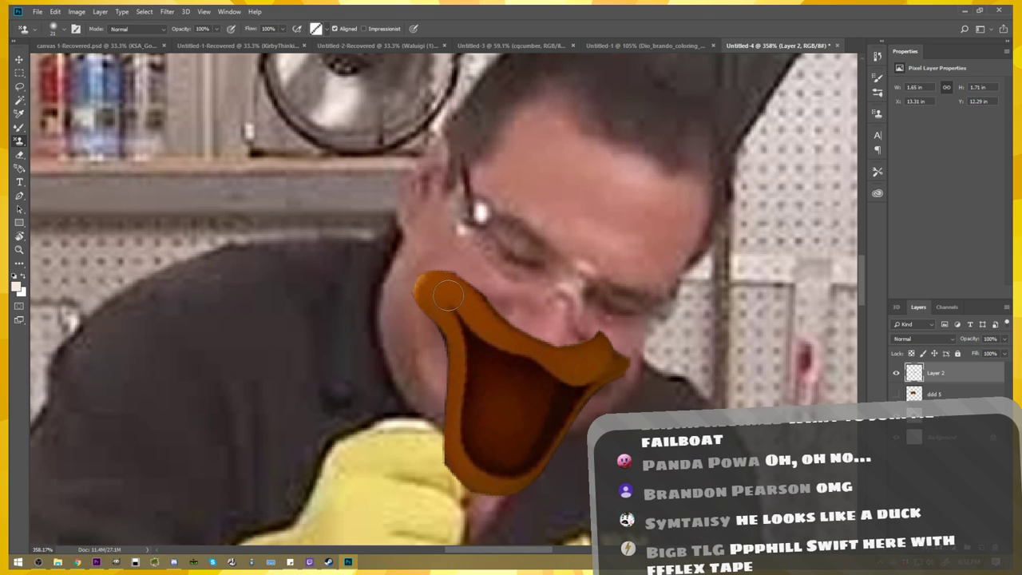
key(l)
click(20, 263)
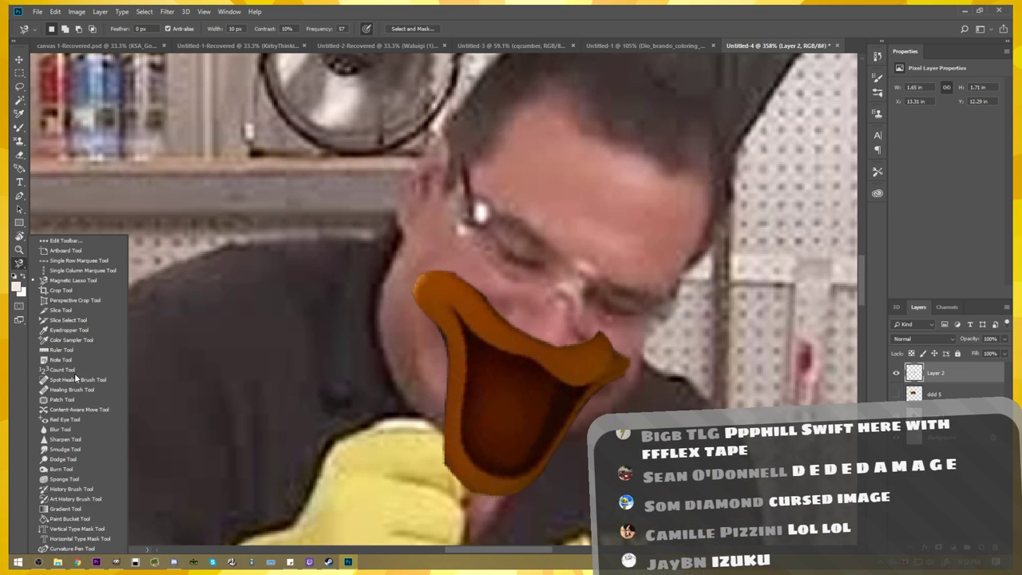
click(64, 449)
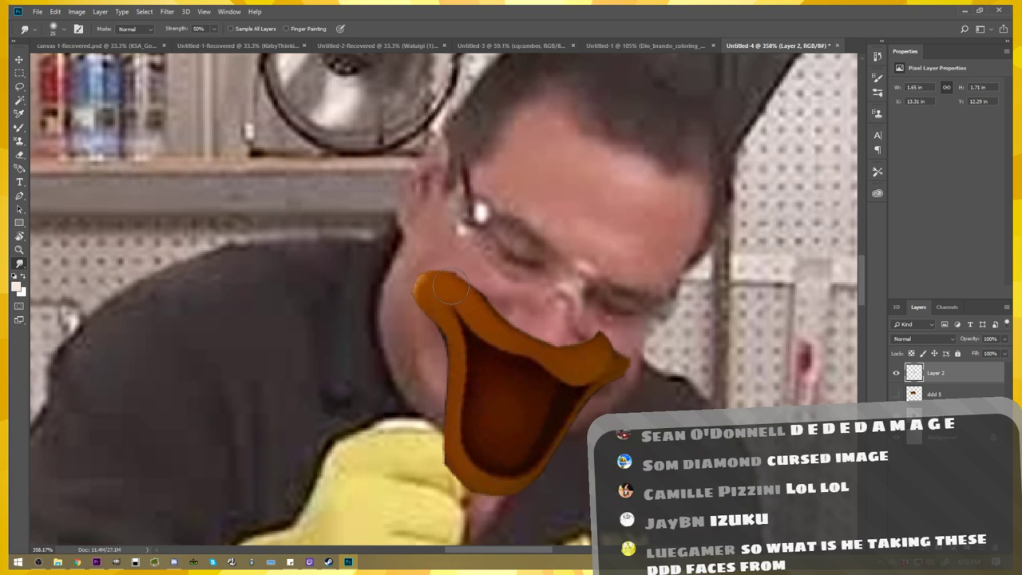
- Smudge the beak's upper edge into a pointed upper-right tip and push its sides outward
drag(429, 275, 411, 279)
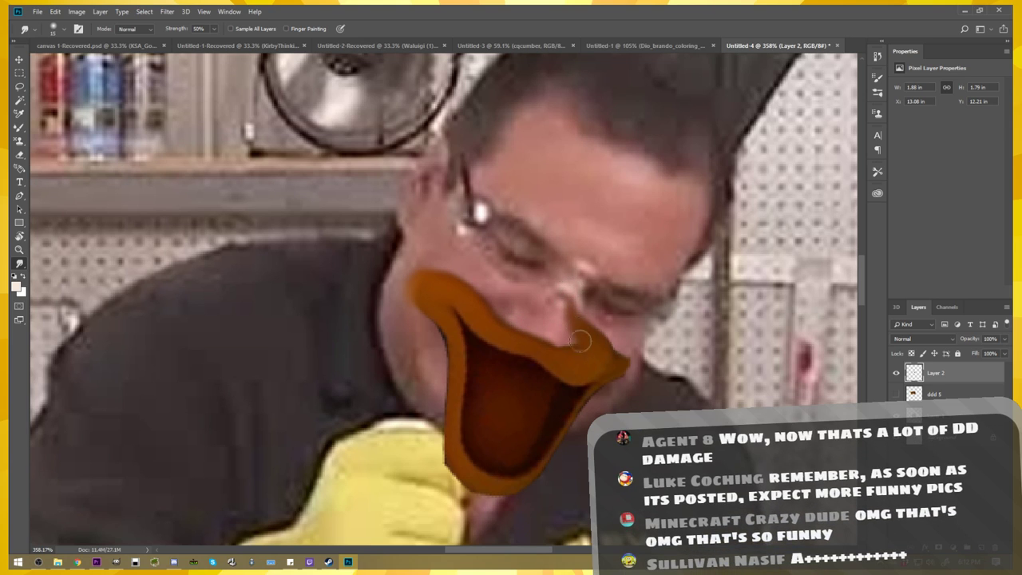
mouse_move(575, 338)
mouse_down()
mouse_move(556, 345)
mouse_move(583, 276)
mouse_up()
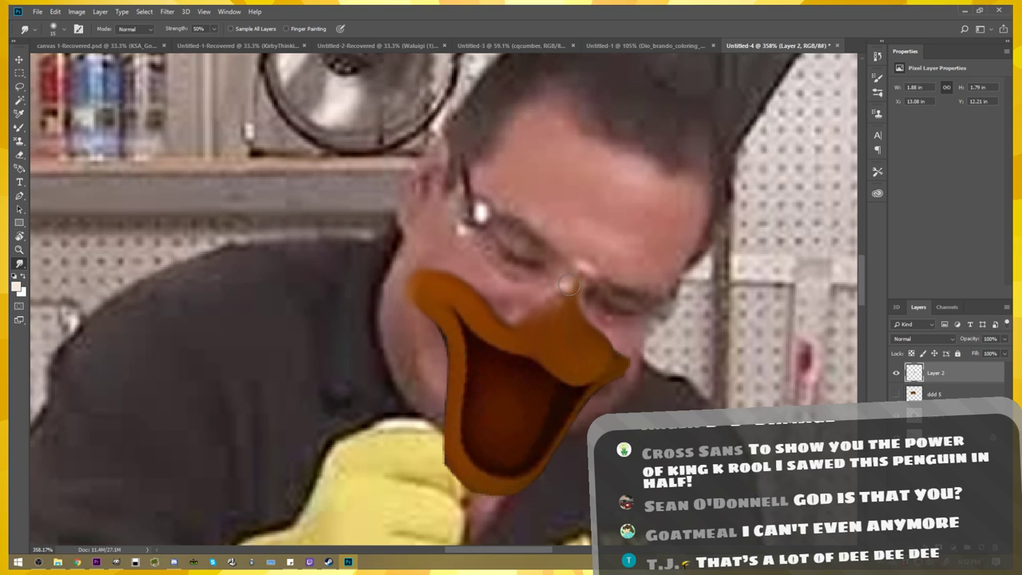
drag(533, 337, 564, 291)
drag(531, 327, 590, 264)
drag(558, 310, 592, 259)
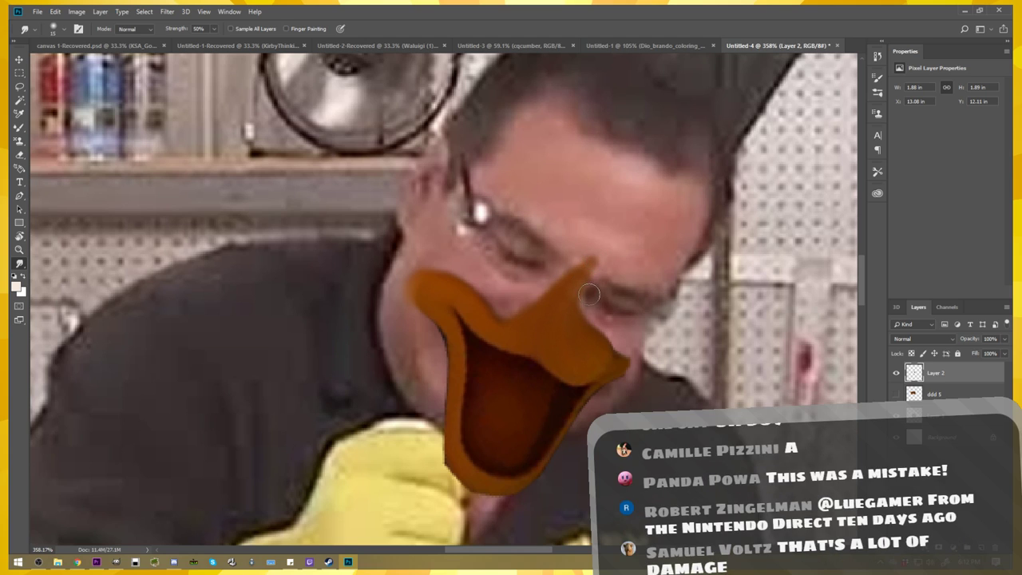
drag(584, 328, 595, 272)
mouse_move(573, 324)
mouse_down()
mouse_move(591, 265)
mouse_move(577, 254)
mouse_up()
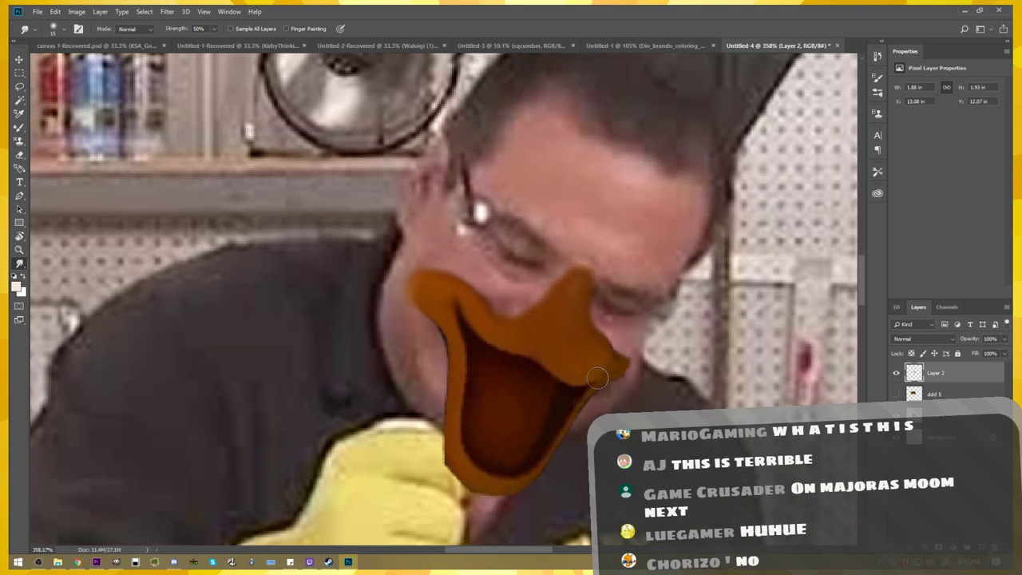
drag(623, 369, 636, 353)
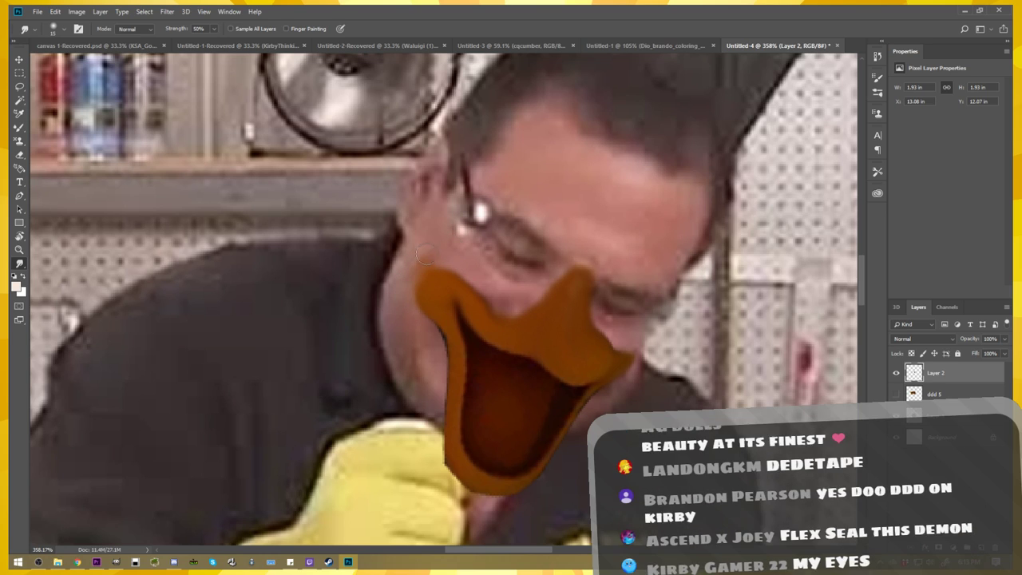
drag(424, 254, 423, 270)
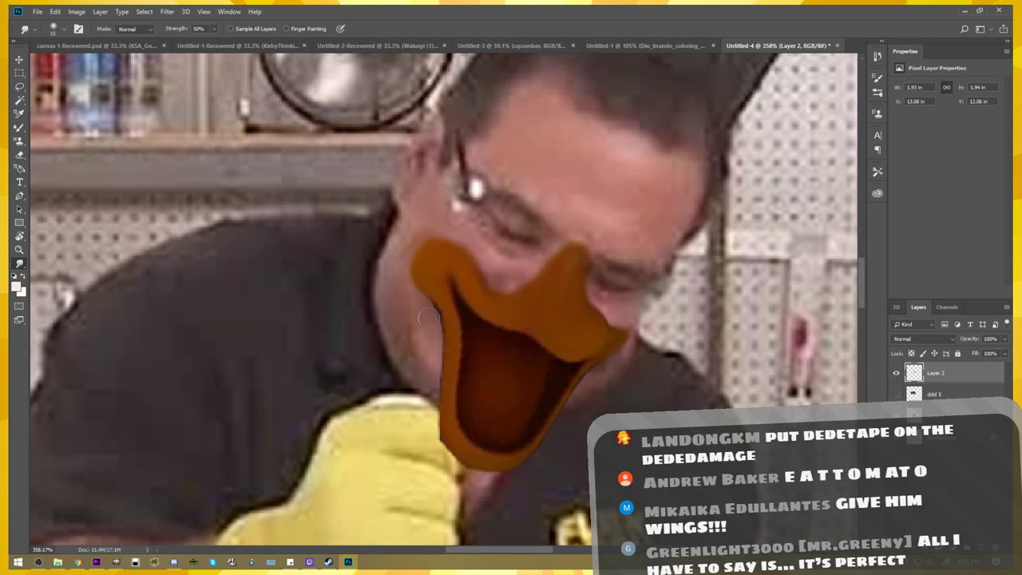
- Smudge the beak's lower edge down beside the glove and push its right edge outward
drag(425, 316, 423, 303)
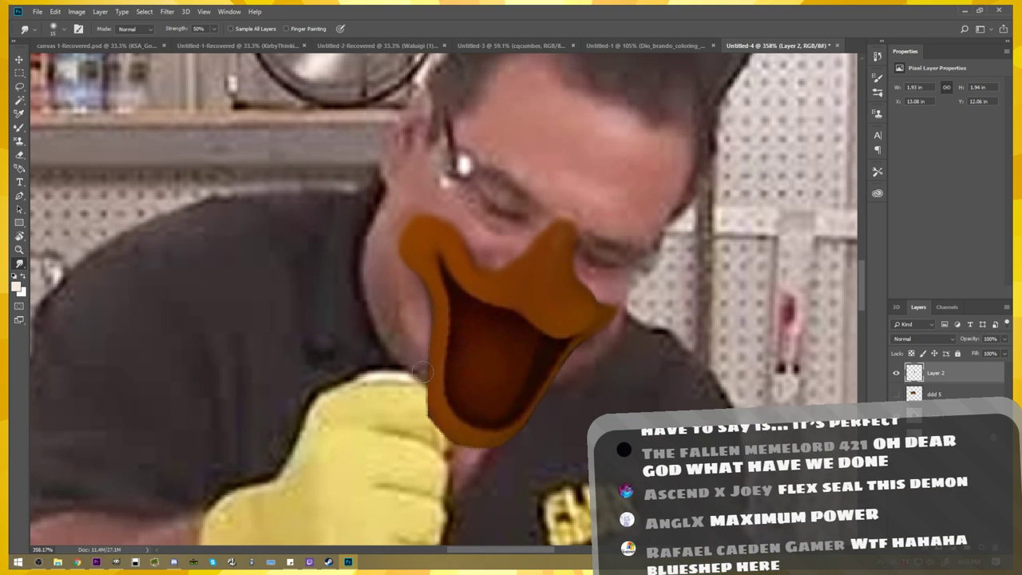
drag(422, 372, 457, 438)
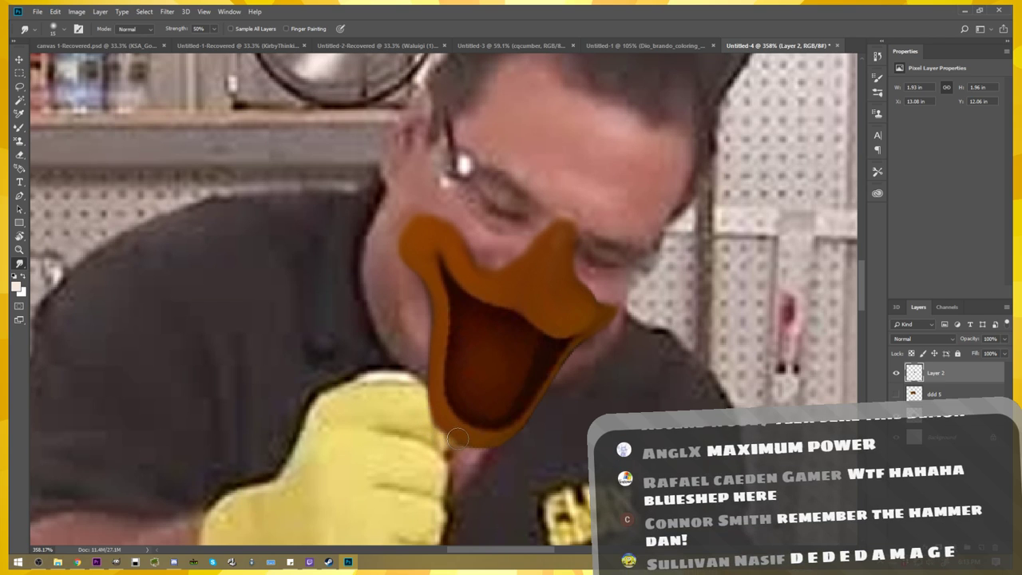
drag(457, 437, 509, 436)
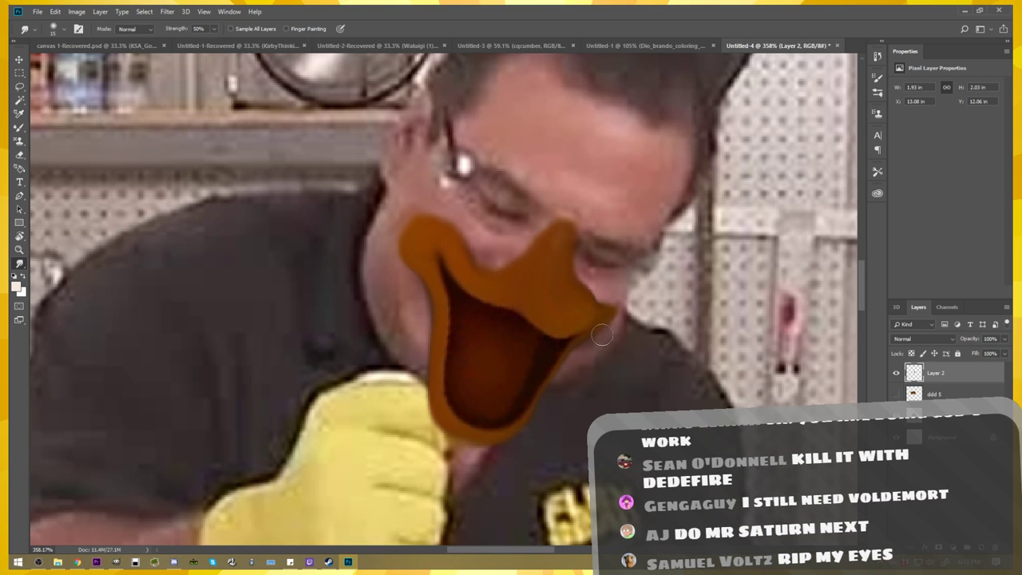
drag(600, 337, 617, 316)
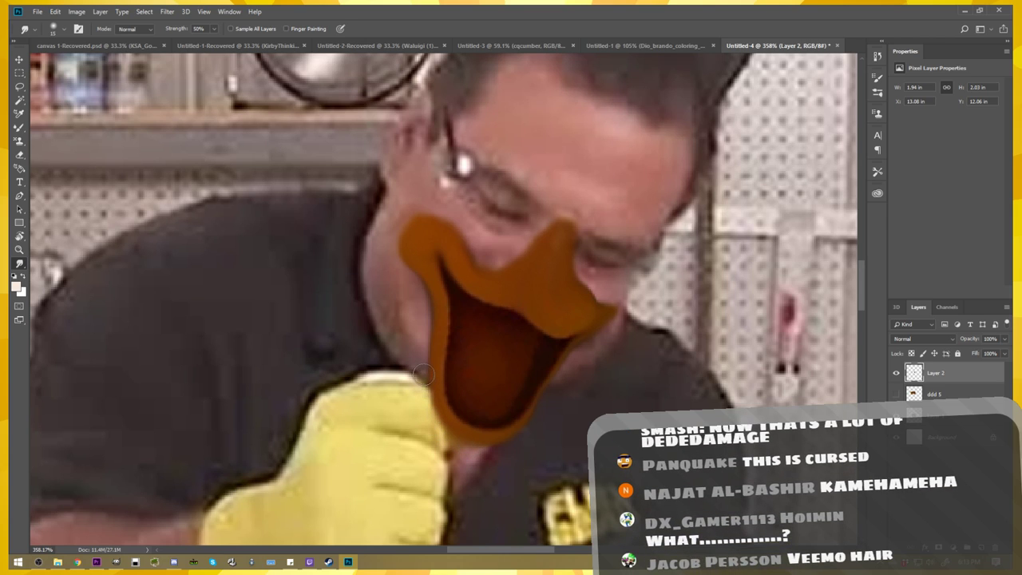
key(e)
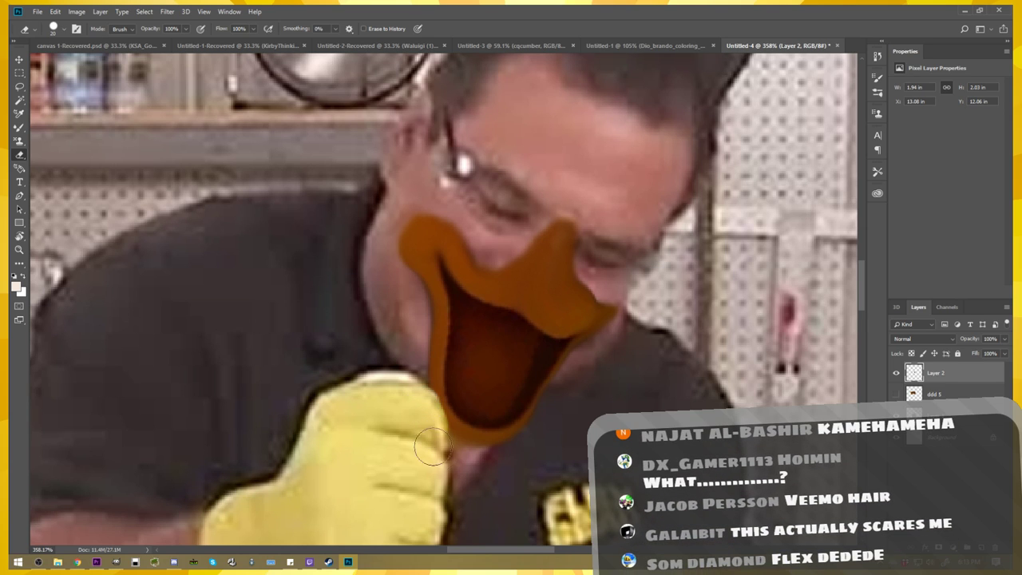
- Smooth the orange beak's edges on Layer 2 with the Smudge tool
scroll(513, 416, down, 1)
scroll(512, 416, down, 5)
scroll(550, 397, up, 3)
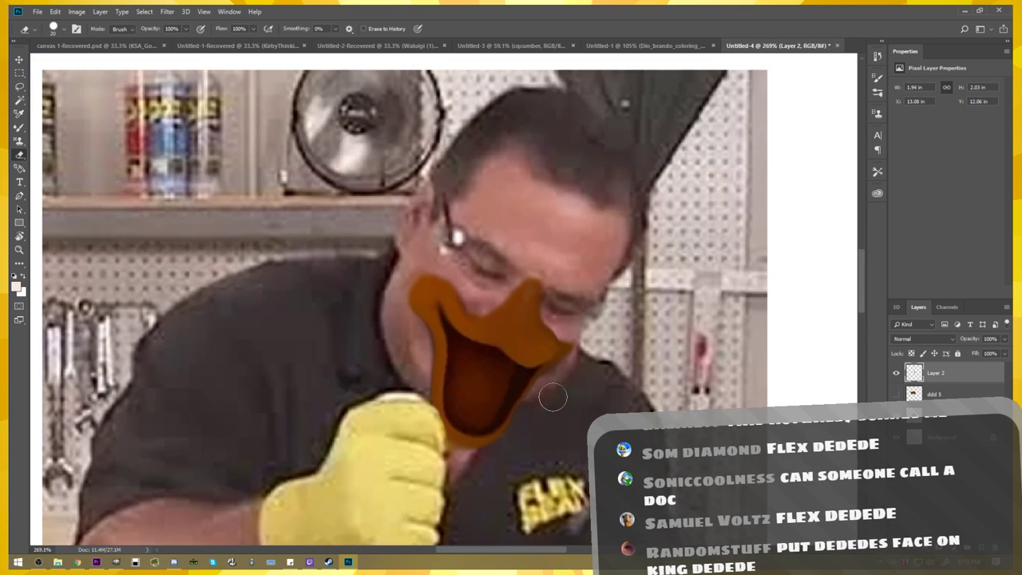
scroll(445, 361, up, 2)
scroll(447, 361, down, 1)
scroll(479, 364, down, 3)
scroll(495, 369, down, 6)
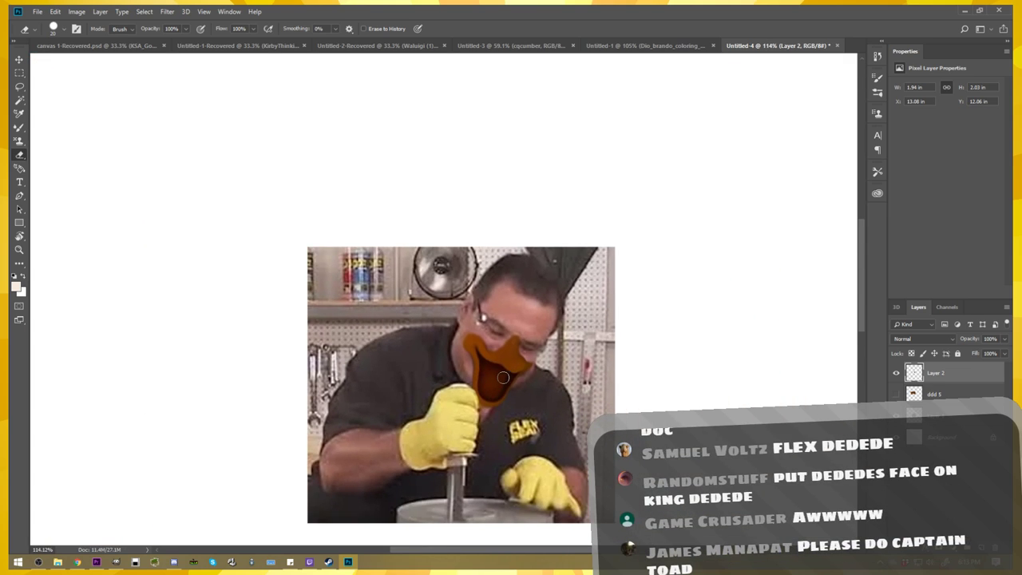
scroll(510, 371, up, 7)
scroll(504, 357, up, 3)
scroll(503, 352, up, 1)
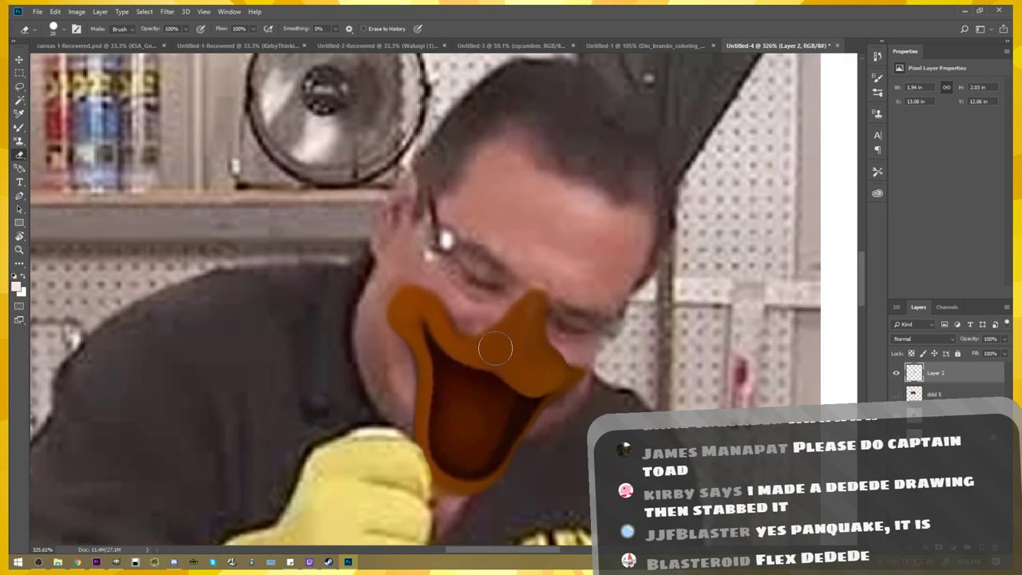
key(r)
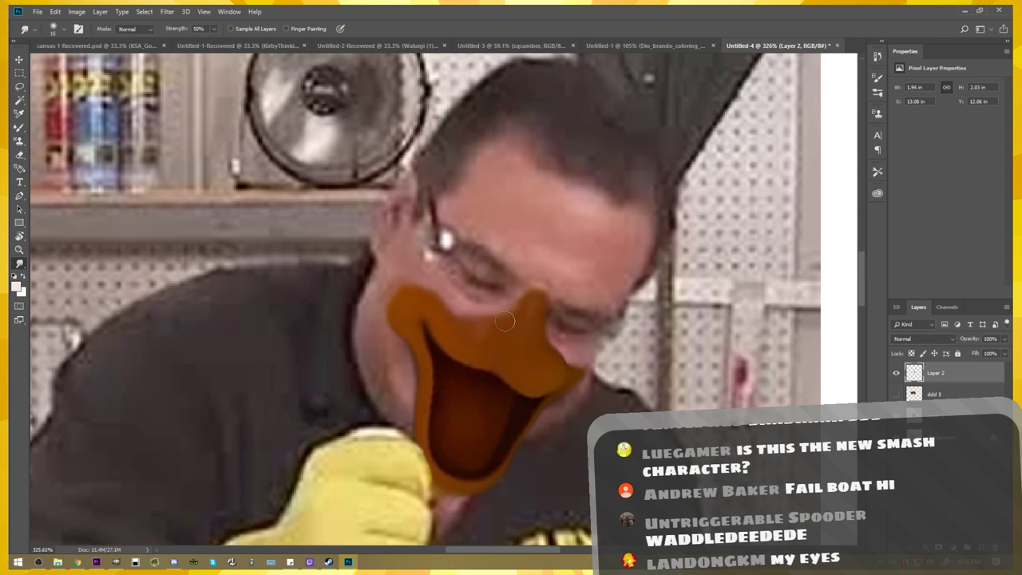
scroll(503, 323, down, 3)
scroll(511, 339, down, 2)
scroll(517, 354, down, 2)
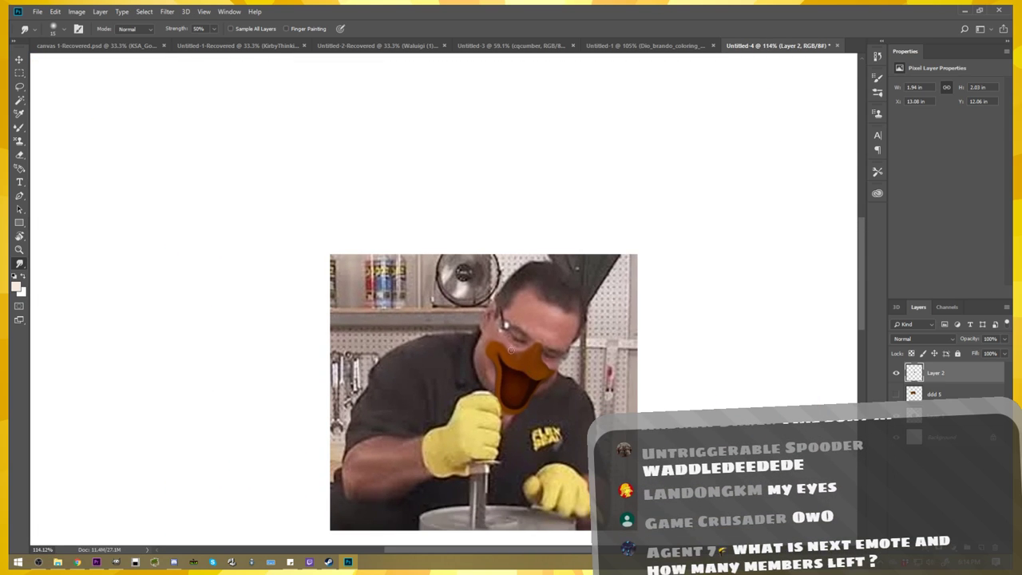
scroll(517, 354, up, 2)
scroll(513, 360, up, 2)
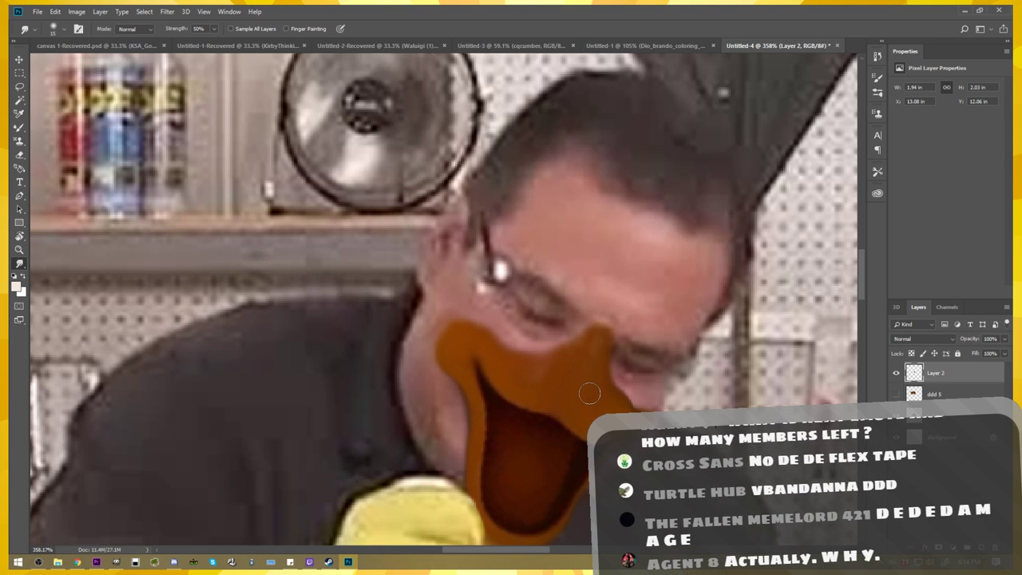
scroll(557, 357, down, 2)
scroll(556, 357, down, 1)
scroll(557, 358, down, 1)
drag(587, 404, 437, 321)
scroll(436, 321, up, 2)
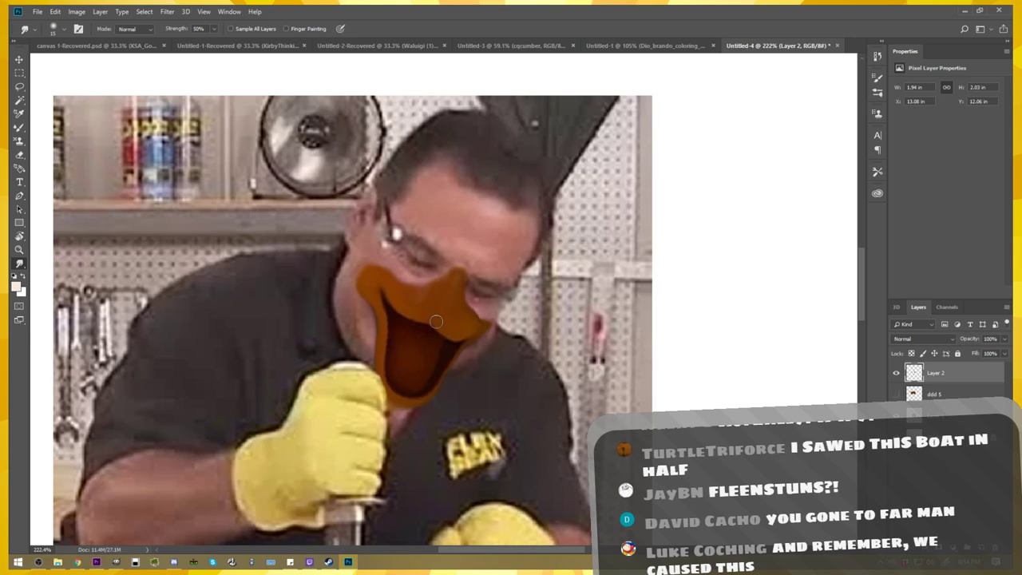
- Apply Image > Auto Contrast to boost the beak's colours
click(76, 11)
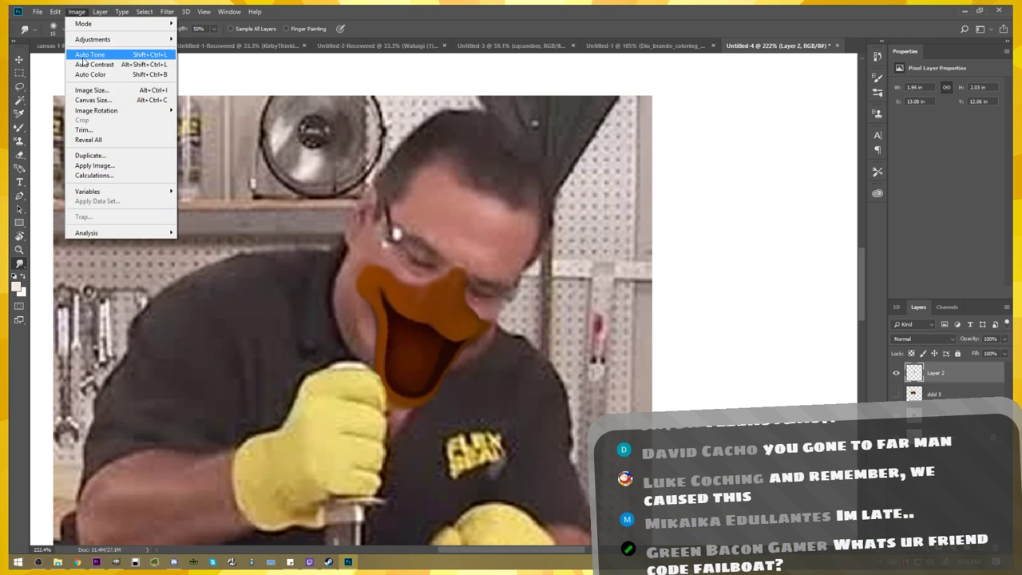
click(86, 65)
click(77, 11)
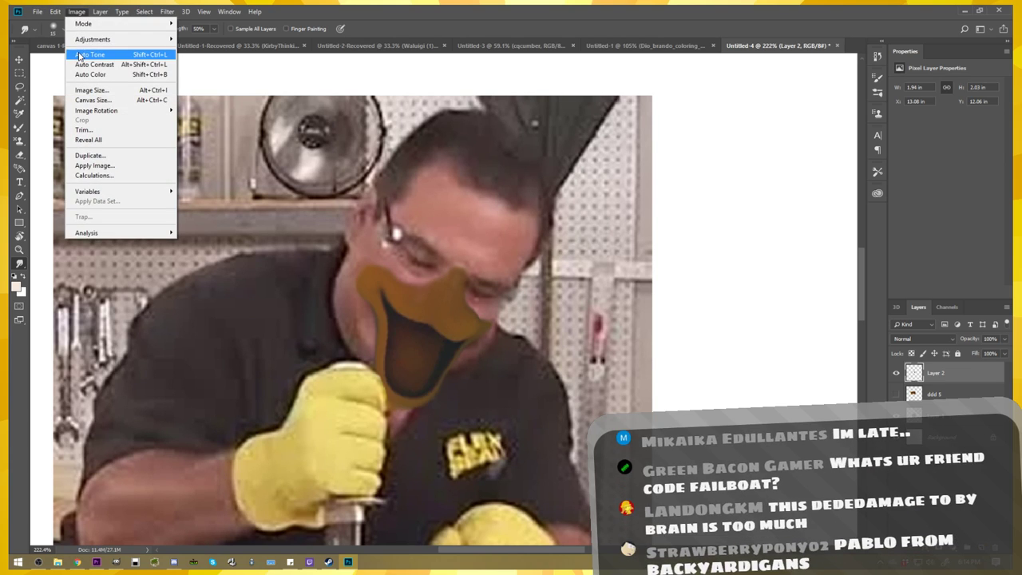
click(83, 65)
click(77, 11)
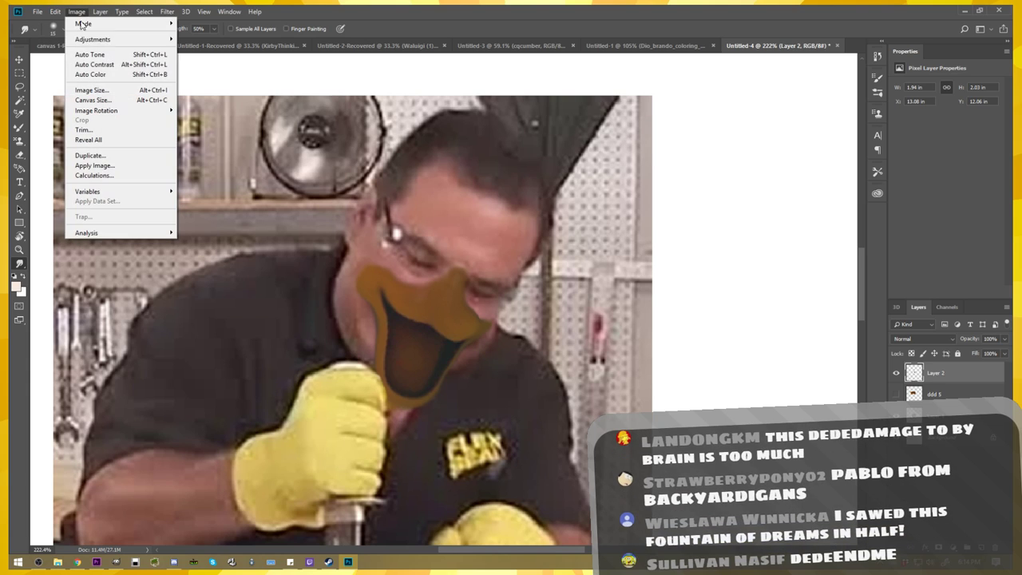
click(83, 64)
- Make the ddd 5 layer the active layer
scroll(476, 295, up, 1)
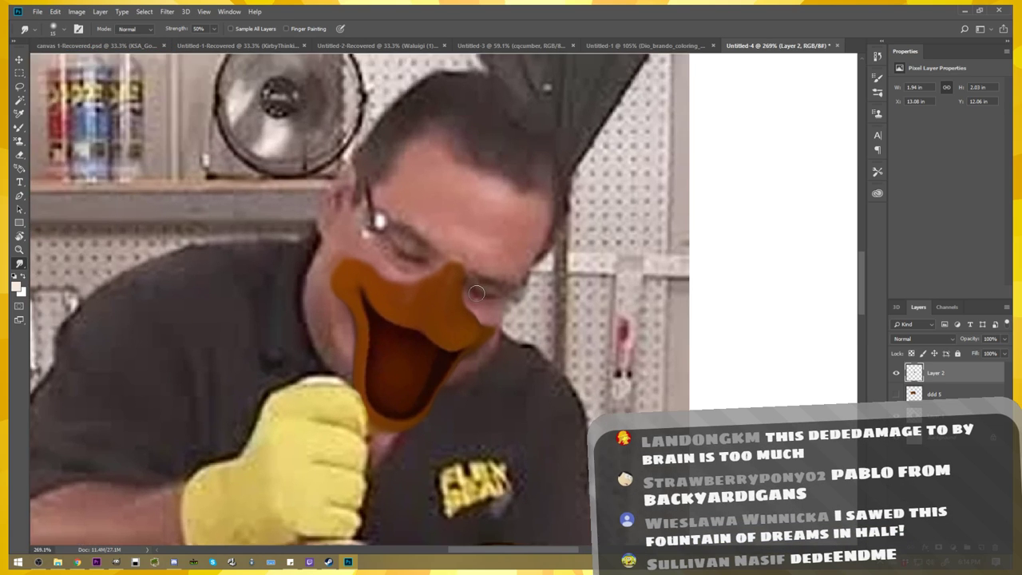
scroll(476, 295, up, 1)
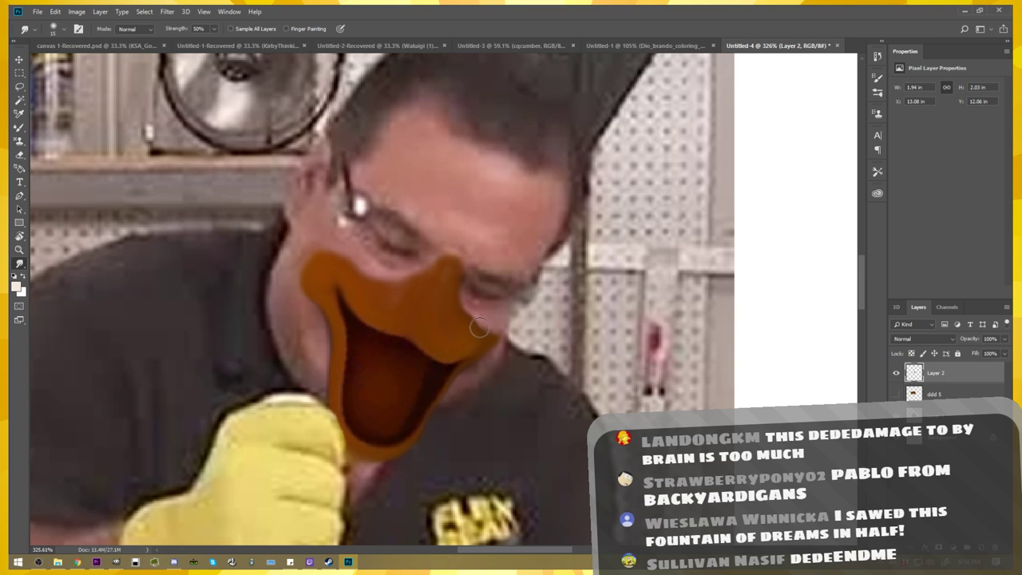
scroll(476, 321, down, 5)
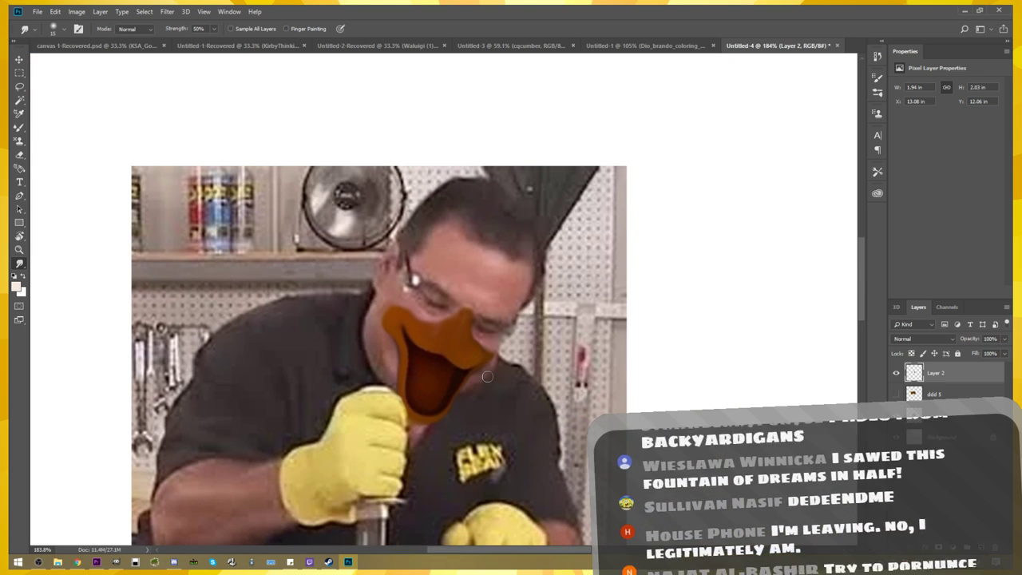
scroll(400, 329, up, 5)
scroll(424, 318, up, 1)
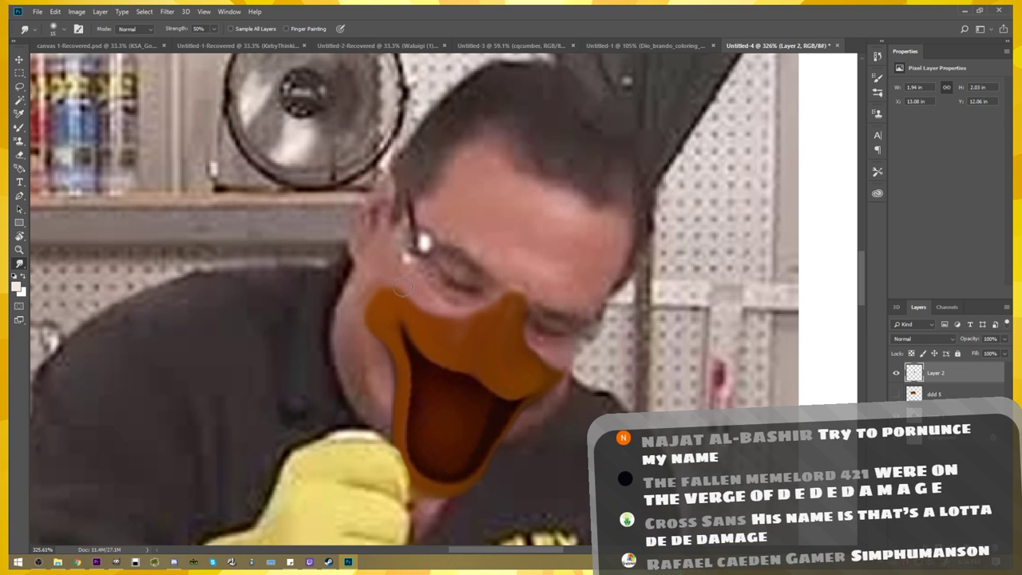
scroll(538, 397, down, 3)
scroll(539, 397, down, 1)
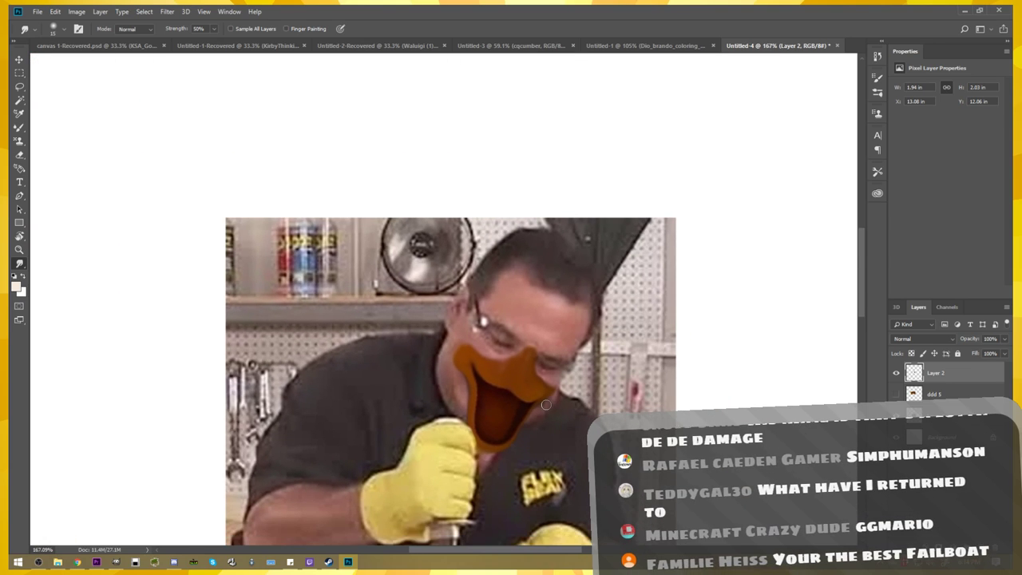
scroll(543, 401, up, 3)
click(942, 395)
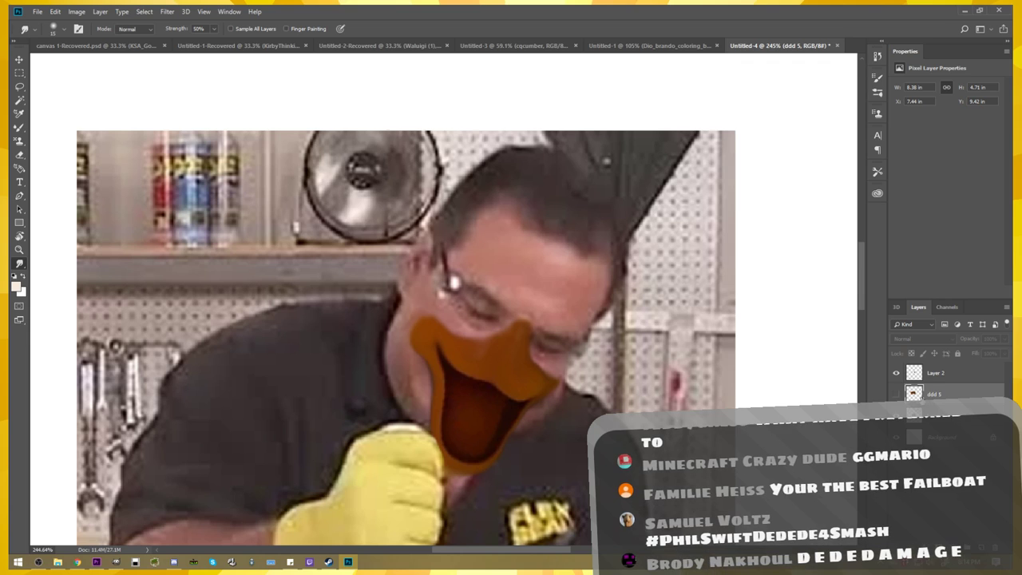
- Show the hidden ddd 5 King Dedede layer and shift it left and up
click(895, 394)
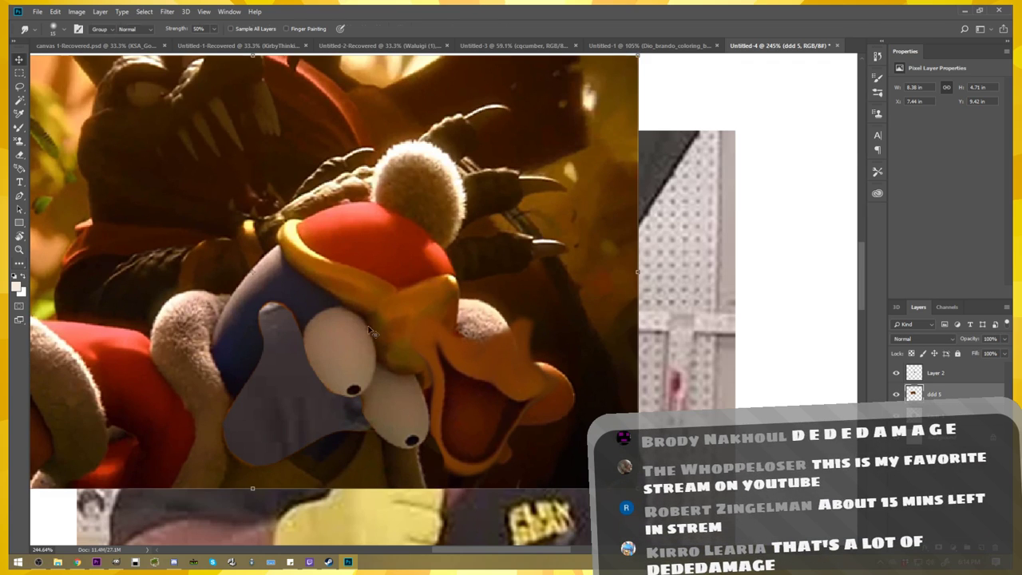
key(v)
drag(376, 283, 253, 254)
scroll(359, 295, up, 3)
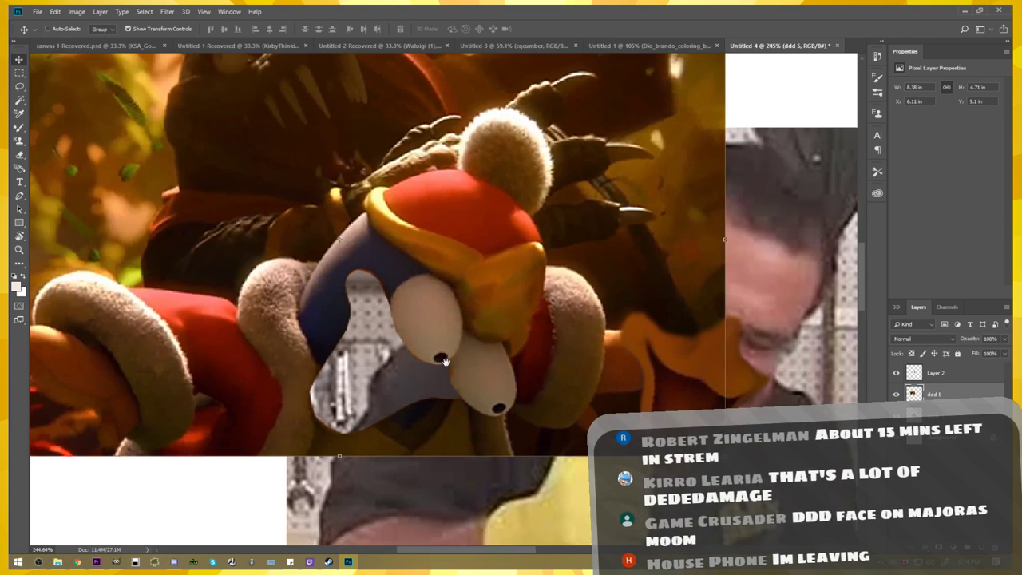
scroll(441, 330, up, 2)
scroll(442, 331, up, 1)
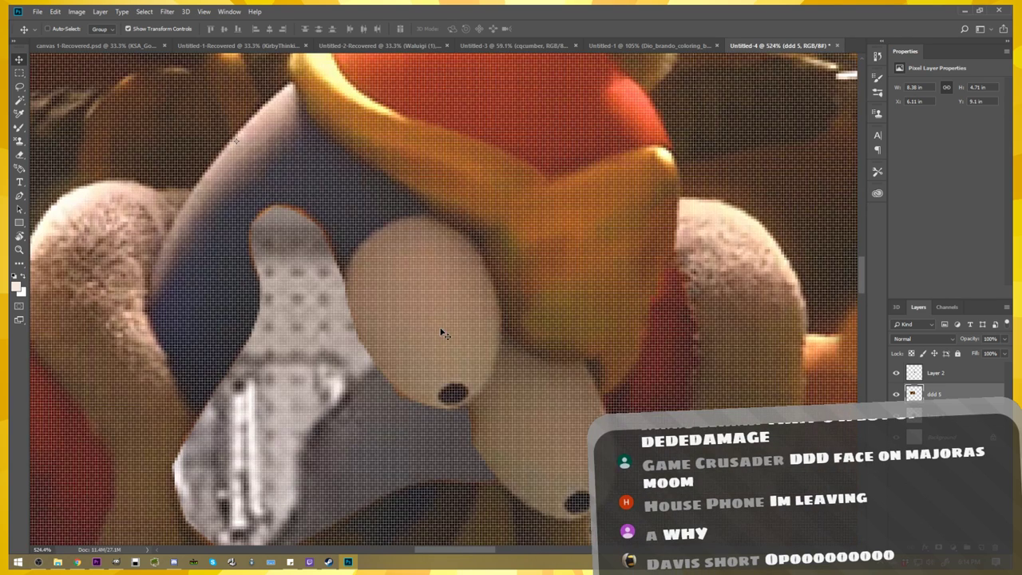
scroll(444, 334, up, 1)
- Trace a Magnetic Lasso selection around Dedede's left egg-shaped eye
click(21, 262)
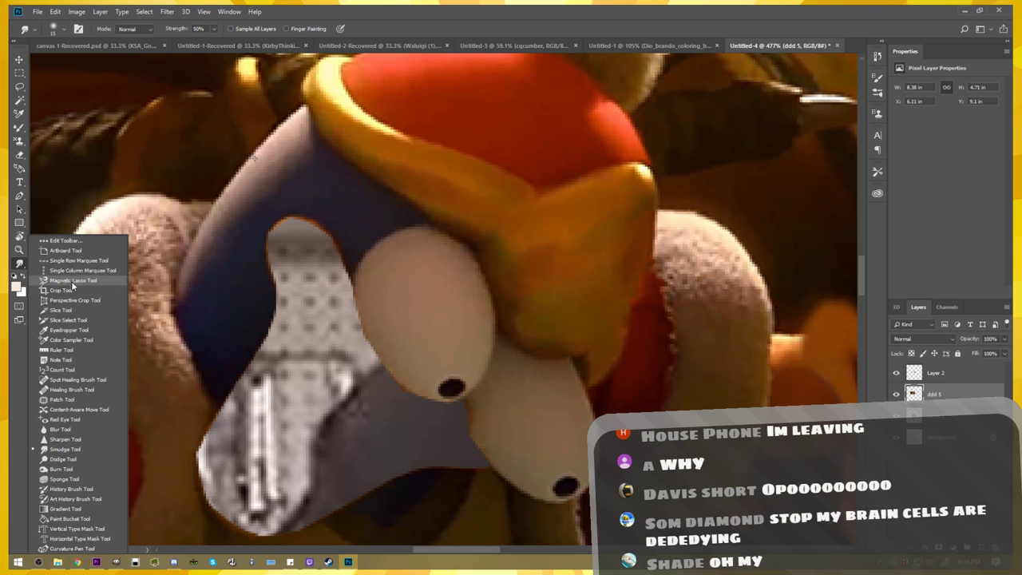
click(68, 291)
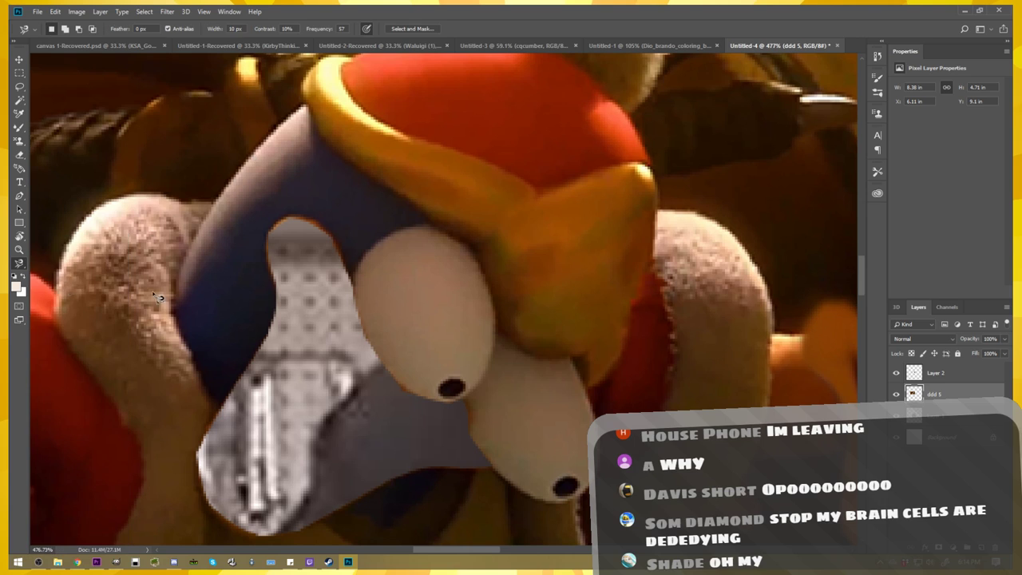
click(354, 294)
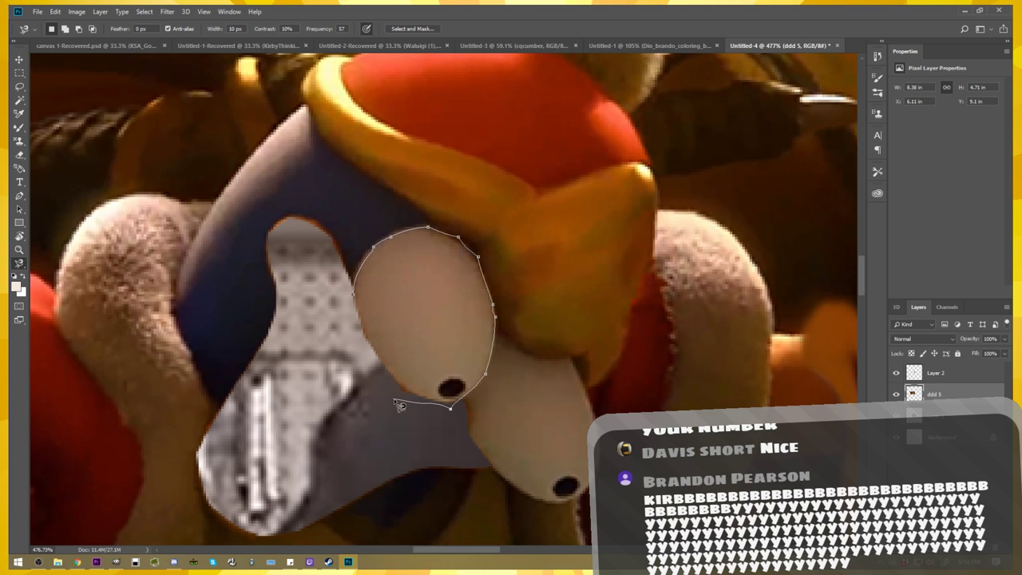
double_click(377, 320)
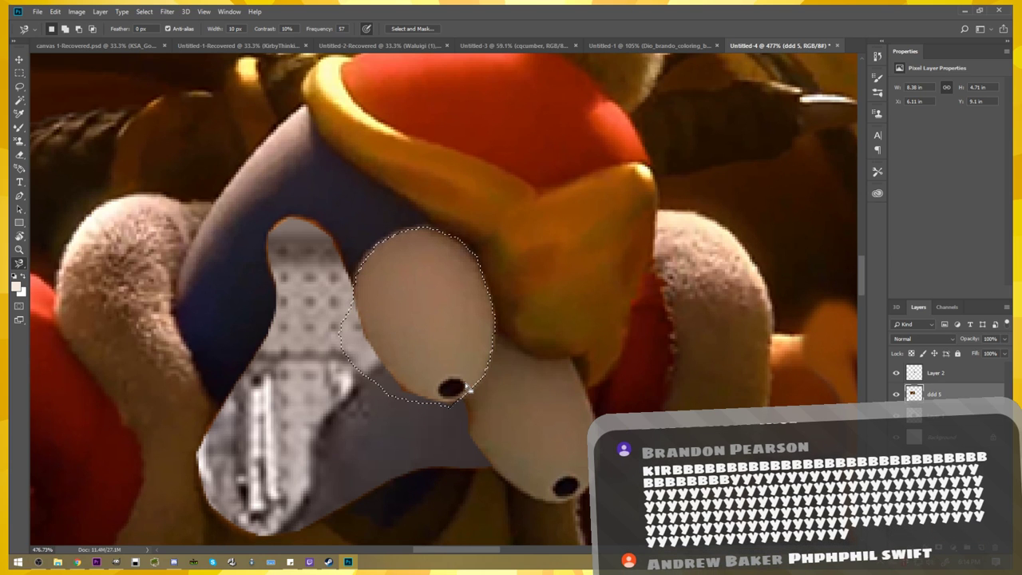
- Copy the selected eye and paste it onto its own layer, Layer 3
key(Delete)
scroll(505, 383, down, 1)
scroll(499, 377, down, 2)
key(ctrl+v)
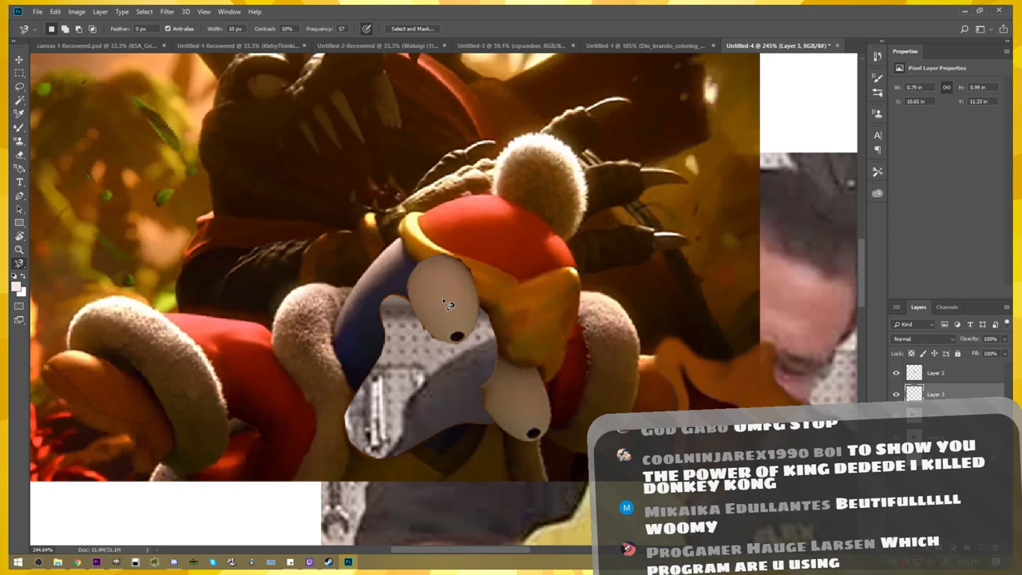
- Rotate the eye to about 43° and position it onto the beak
key(v)
drag(467, 320, 564, 393)
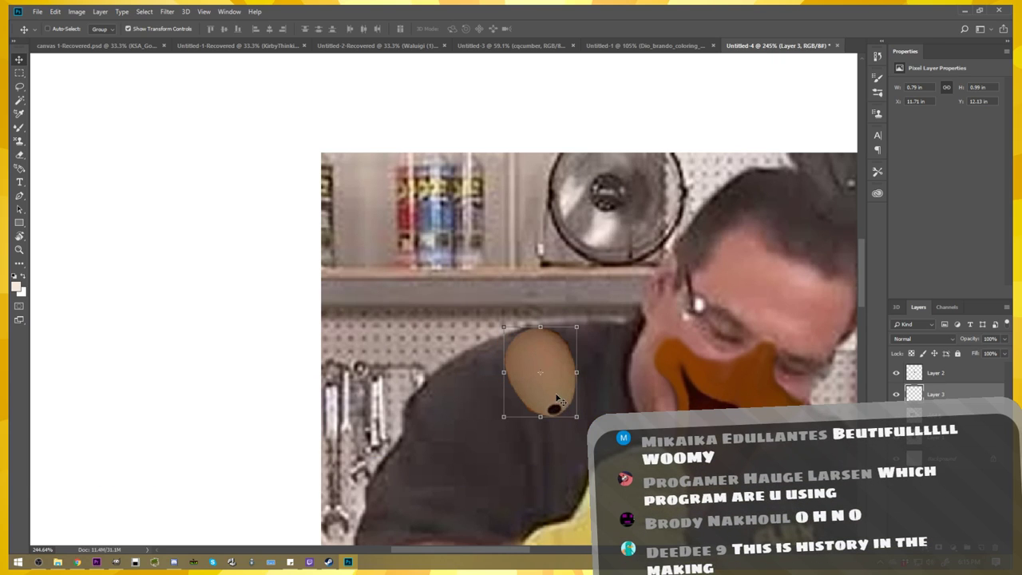
drag(559, 402, 665, 335)
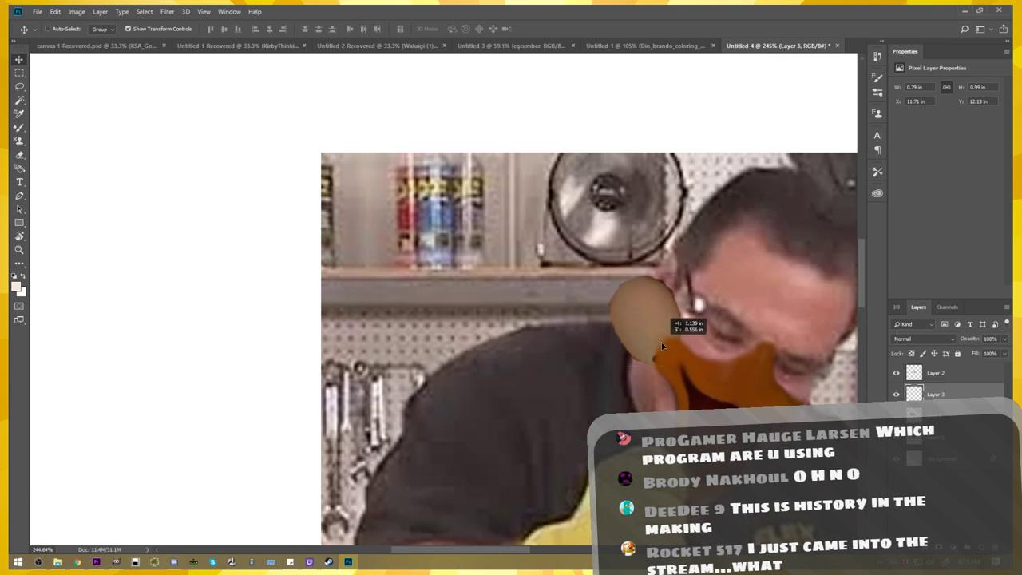
drag(737, 389, 480, 362)
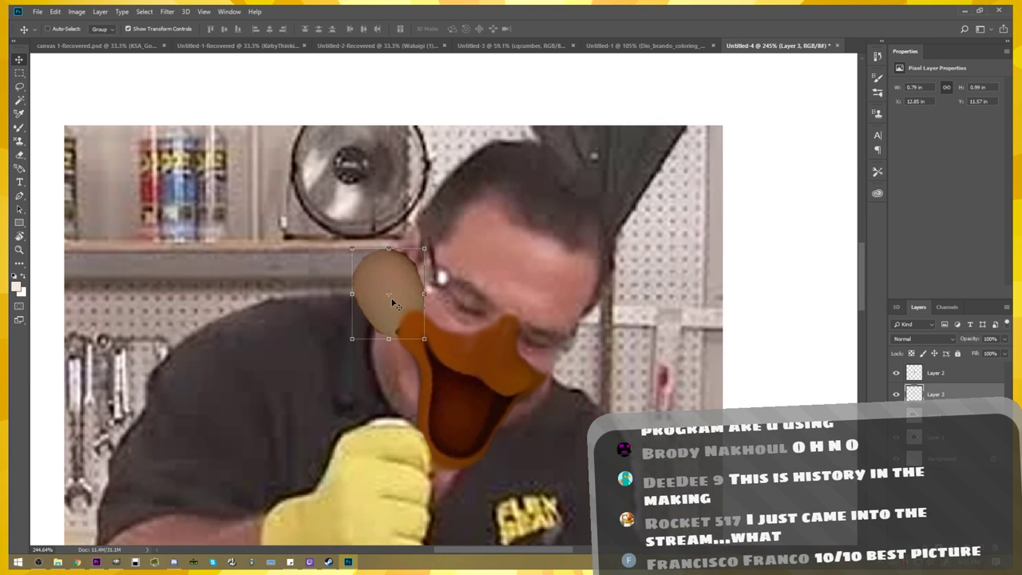
mouse_move(448, 296)
mouse_down()
mouse_move(470, 280)
mouse_move(342, 304)
mouse_up()
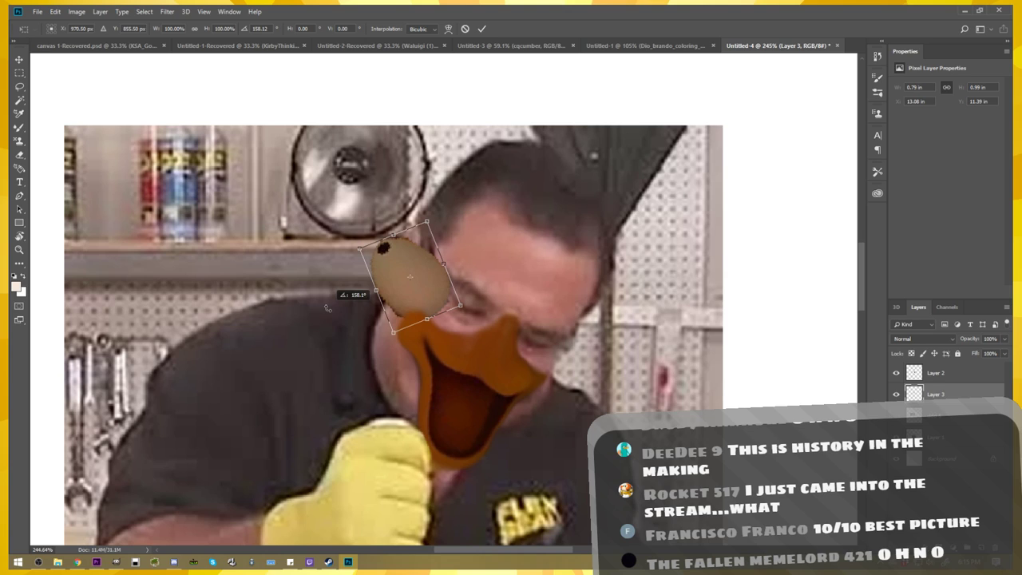
mouse_move(433, 297)
mouse_down()
mouse_move(488, 309)
mouse_move(480, 306)
mouse_move(505, 283)
mouse_move(478, 300)
mouse_up()
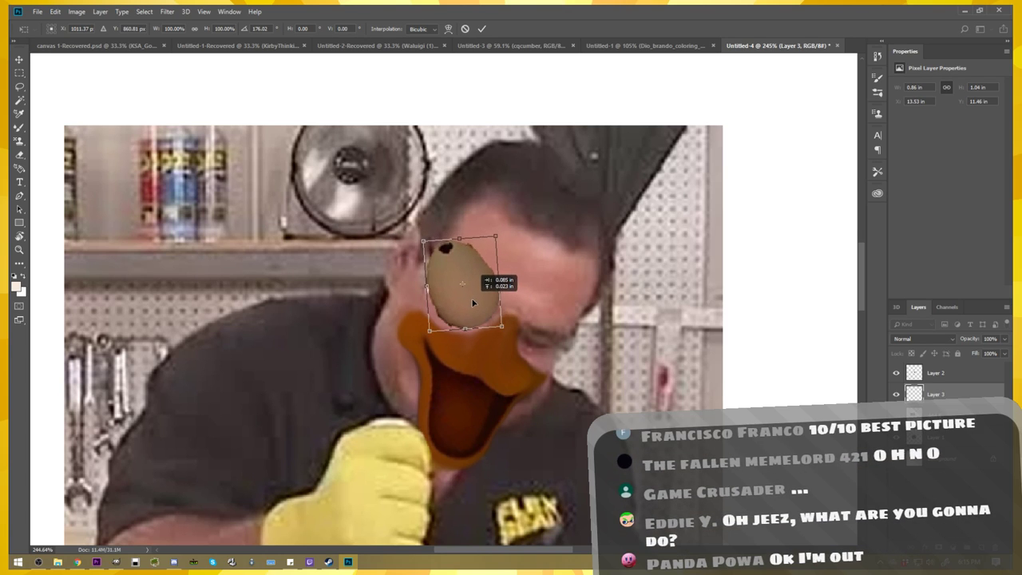
mouse_move(532, 407)
mouse_down()
mouse_move(463, 274)
mouse_move(496, 309)
mouse_up()
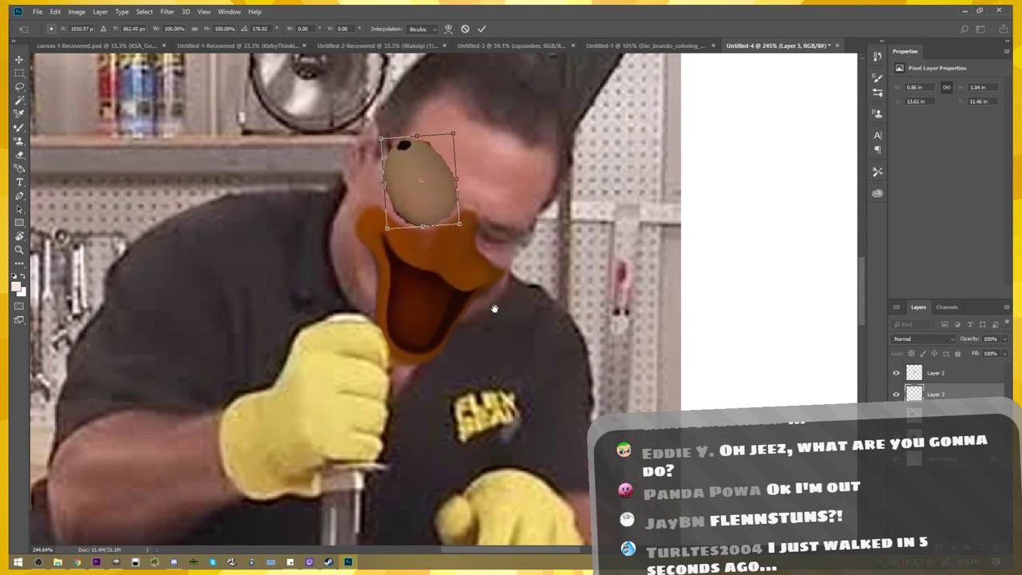
drag(406, 239, 538, 263)
drag(413, 216, 402, 255)
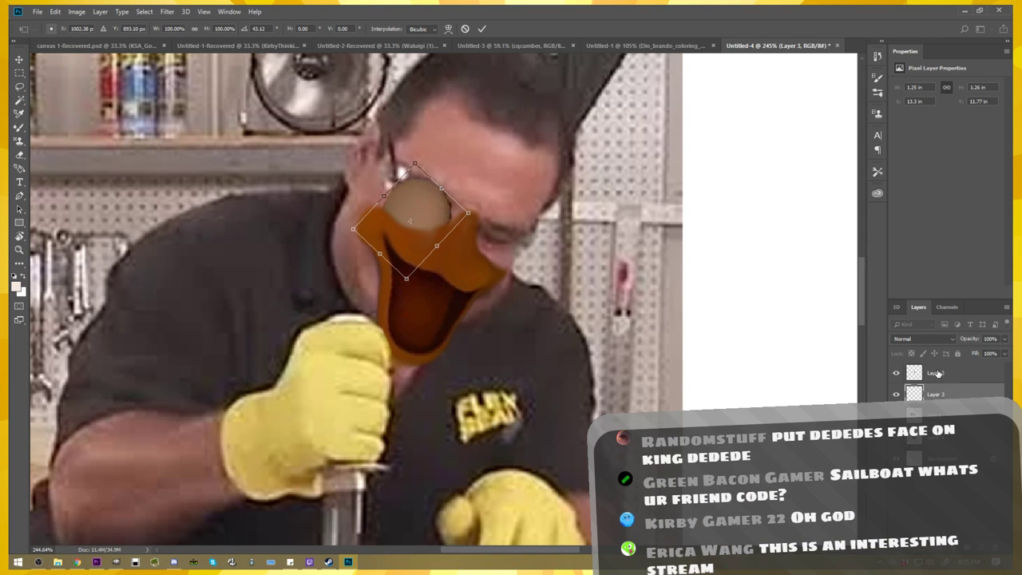
key(Return)
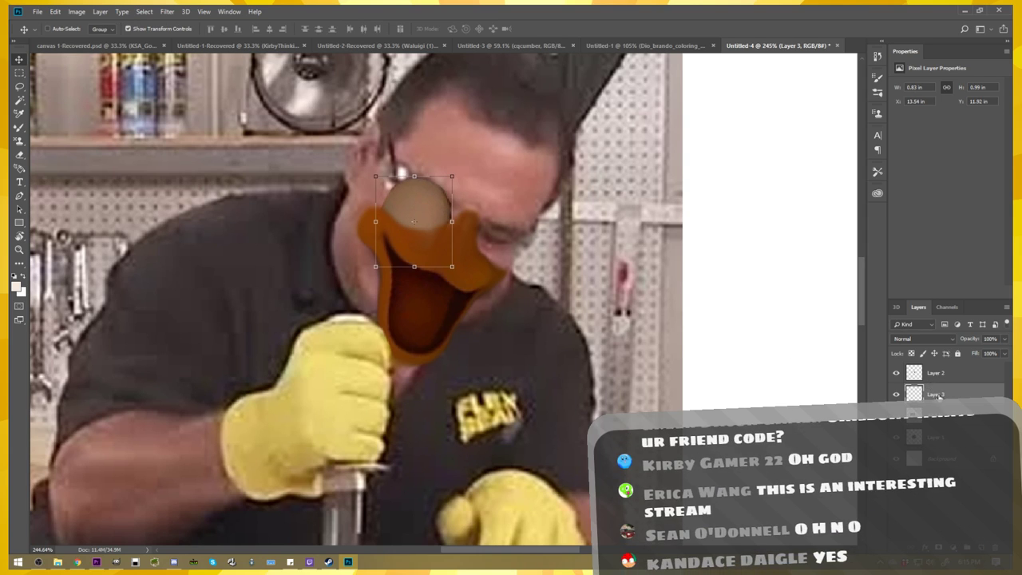
- Stack Layer 3 above Layer 2 so the pupil shows, then paste a copy as Layer 4
drag(936, 393, 942, 373)
drag(424, 256, 428, 254)
mouse_move(482, 322)
mouse_down()
mouse_move(464, 261)
mouse_move(428, 246)
mouse_move(437, 207)
mouse_up()
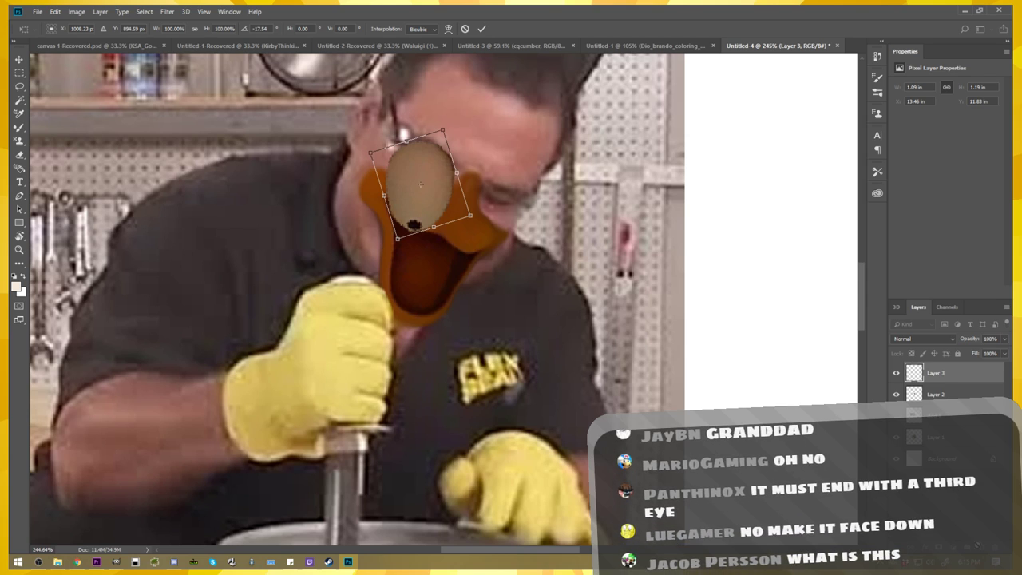
key(Escape)
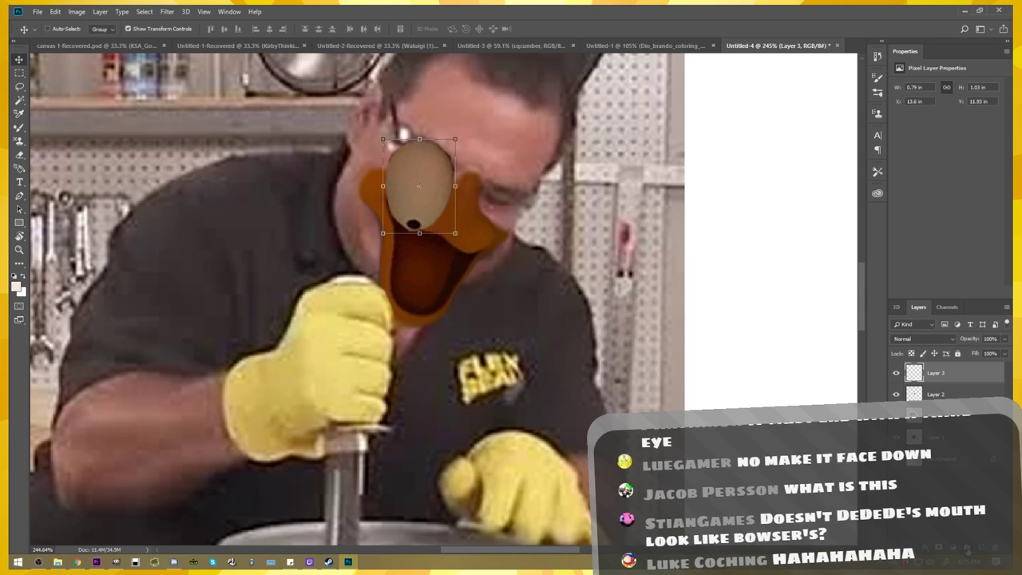
key(ctrl+v)
mouse_move(455, 306)
mouse_down()
mouse_move(512, 245)
mouse_move(511, 233)
mouse_move(548, 236)
mouse_move(540, 254)
mouse_move(557, 233)
mouse_move(510, 254)
mouse_up()
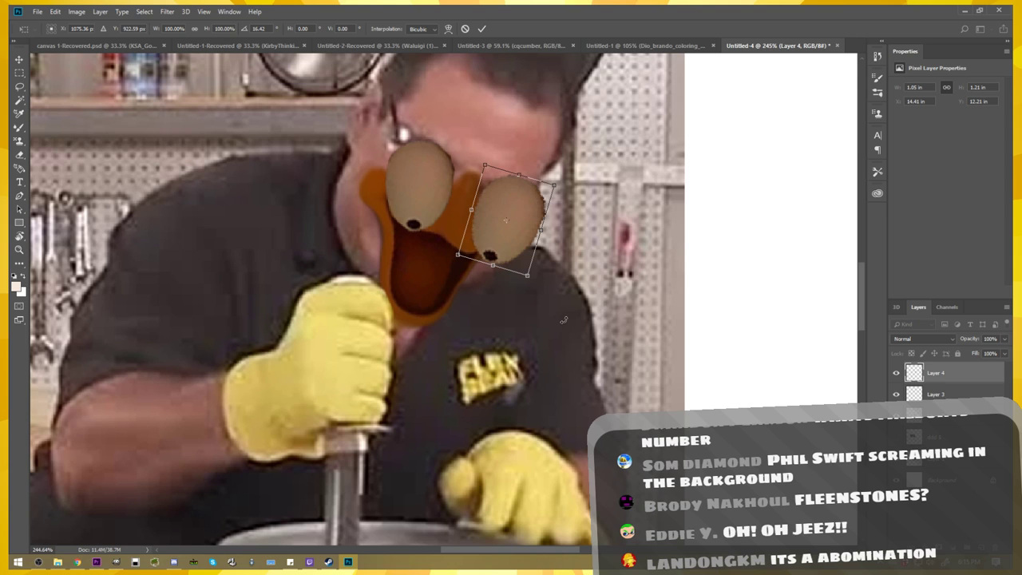
- Apply the Layer 4 eye's transform beside the first eye and zoom in on the beak
key(Return)
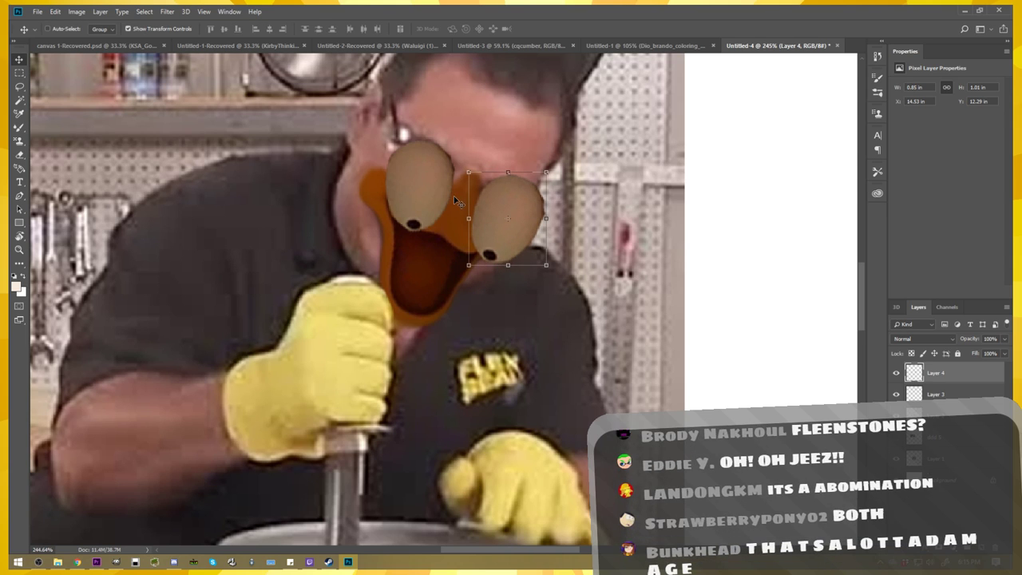
scroll(456, 200, up, 1)
scroll(457, 200, up, 2)
scroll(457, 200, up, 1)
scroll(541, 204, down, 1)
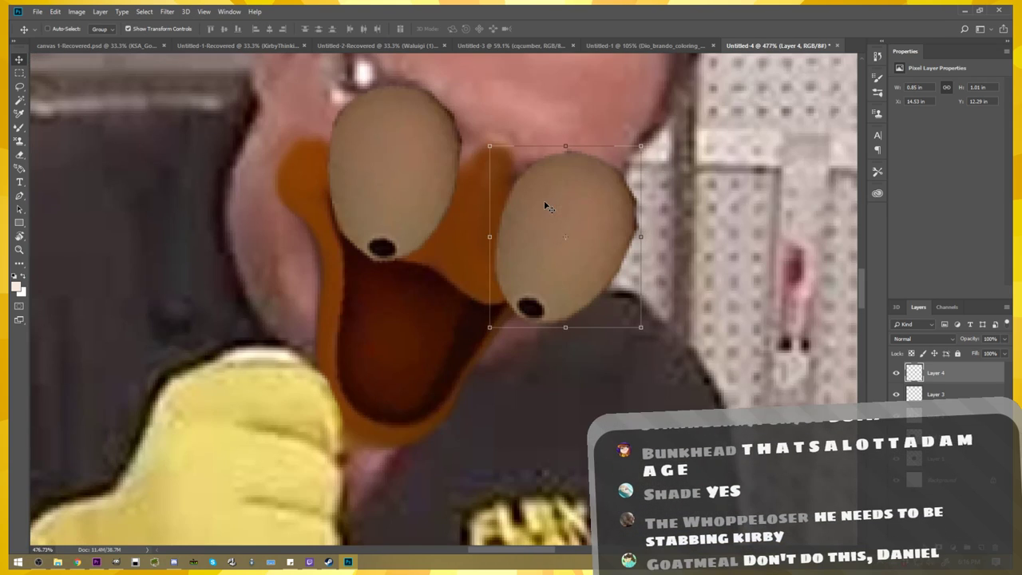
scroll(599, 240, up, 1)
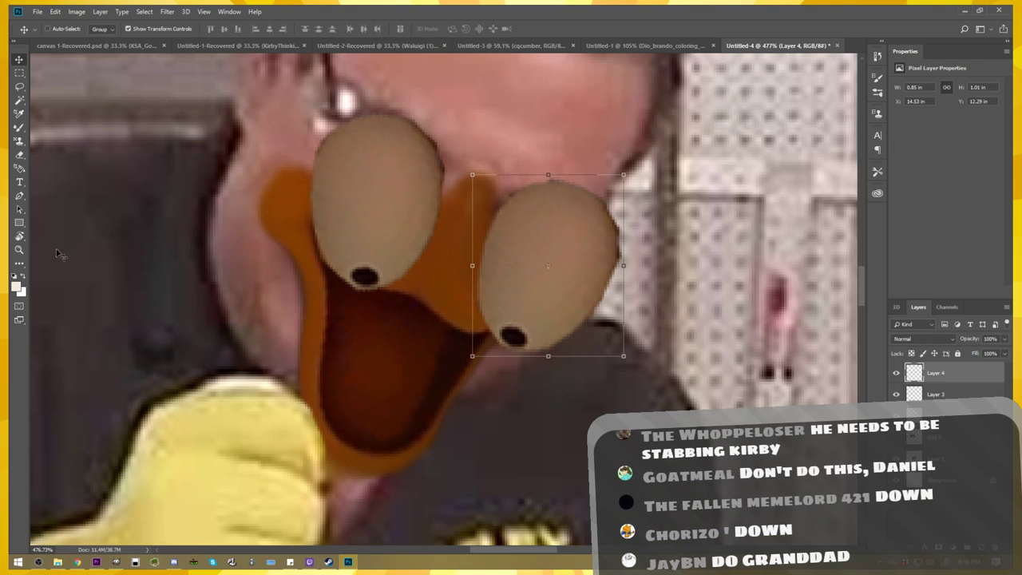
click(19, 262)
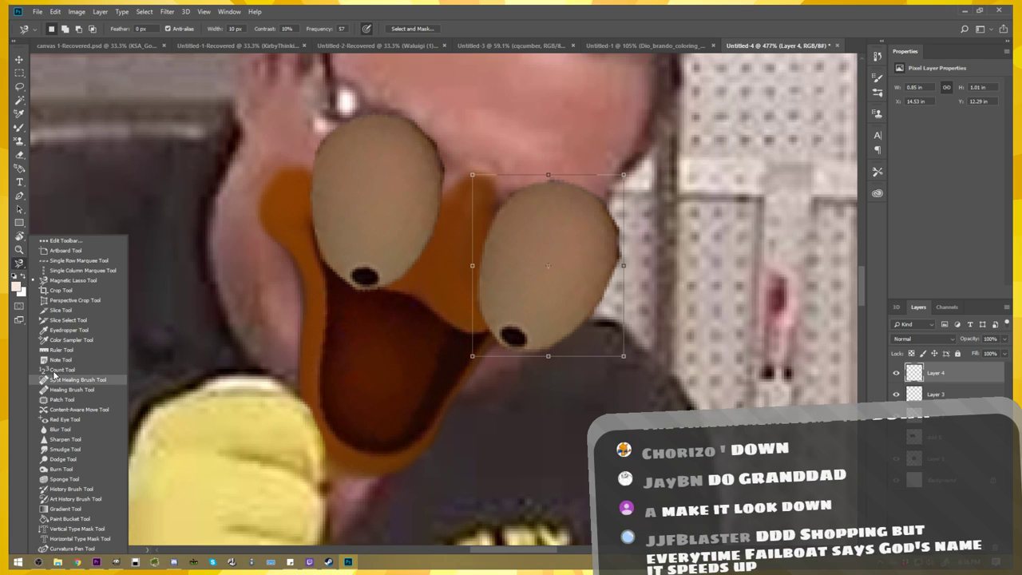
- Smudge the edges of the right eye on Layer 4 and the left eye on Layer 3
click(64, 451)
mouse_move(620, 340)
mouse_down()
mouse_move(623, 241)
mouse_move(595, 164)
mouse_up()
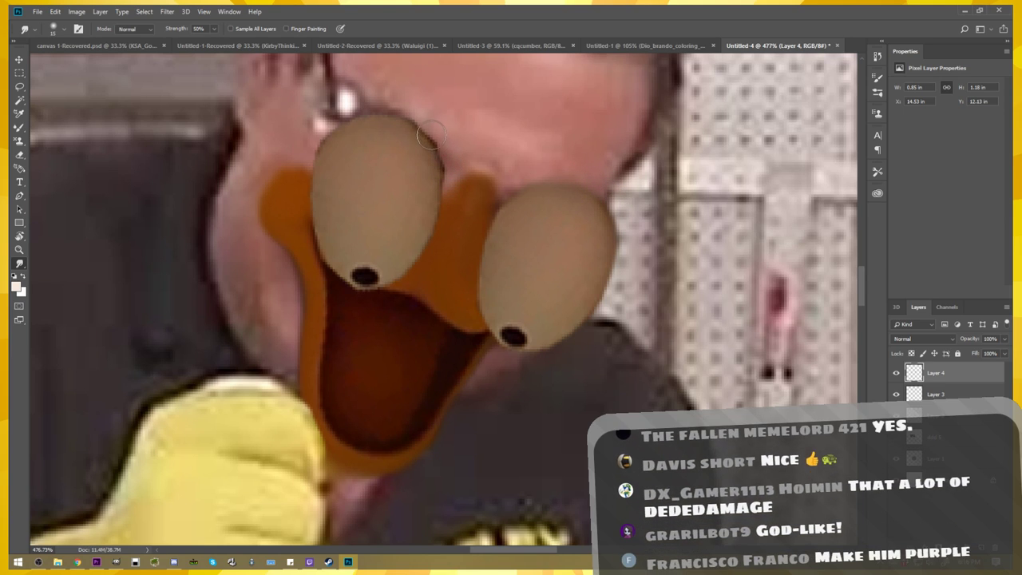
ctrl+click(540, 262)
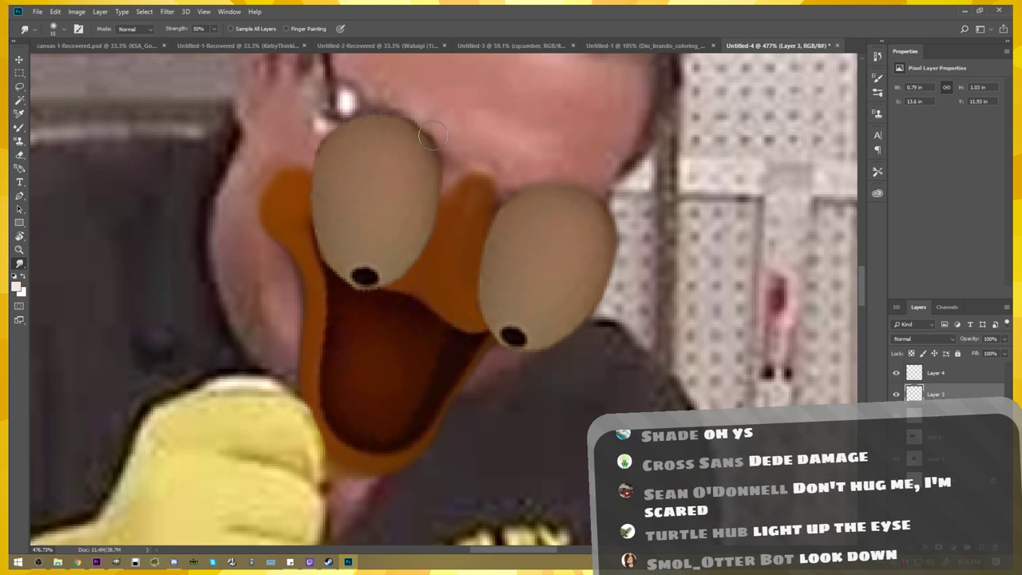
drag(424, 128, 387, 99)
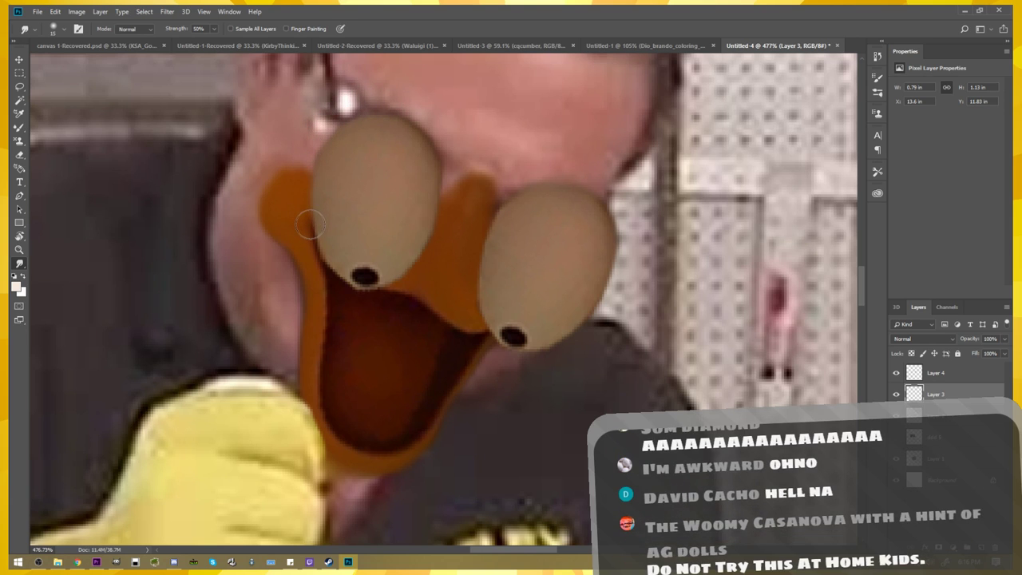
alt+scroll(396, 254, down, 5)
alt+scroll(397, 226, down, 2)
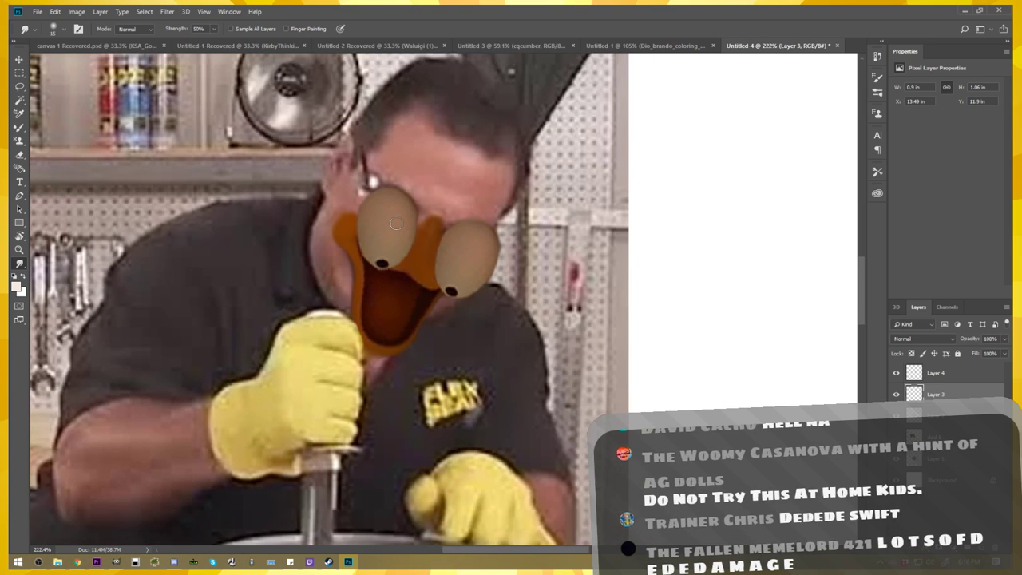
alt+scroll(391, 216, down, 1)
alt+scroll(383, 200, up, 3)
alt+scroll(372, 177, up, 2)
alt+scroll(372, 178, down, 1)
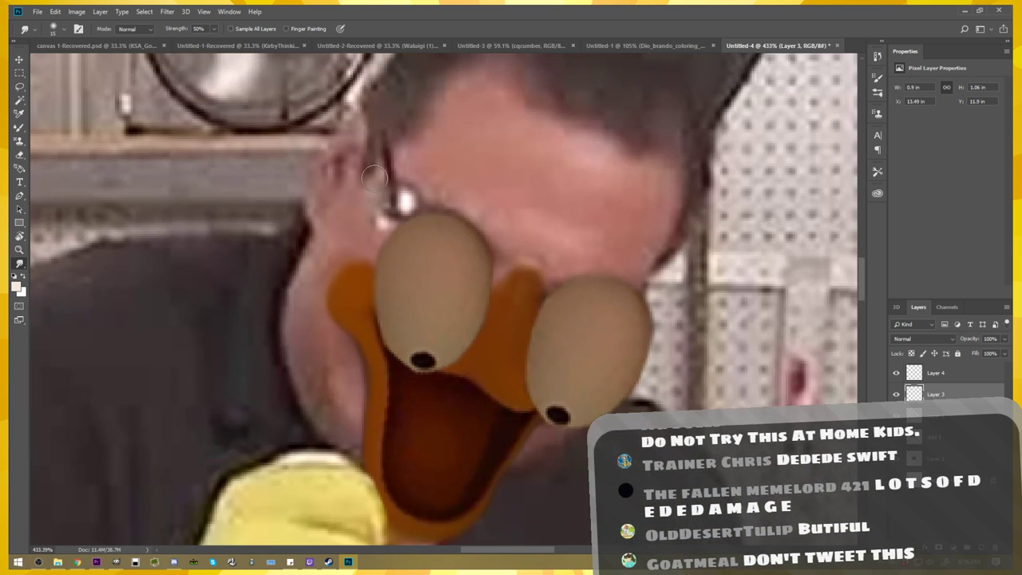
- Smear the glasses frame and its white highlight on Layer 1 above the left eye
click(939, 459)
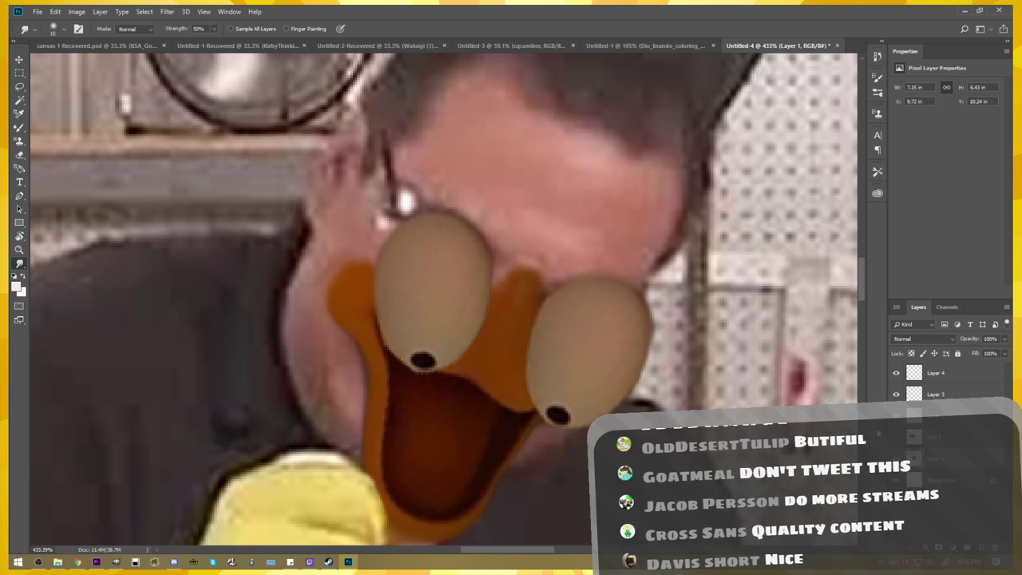
drag(395, 212, 400, 132)
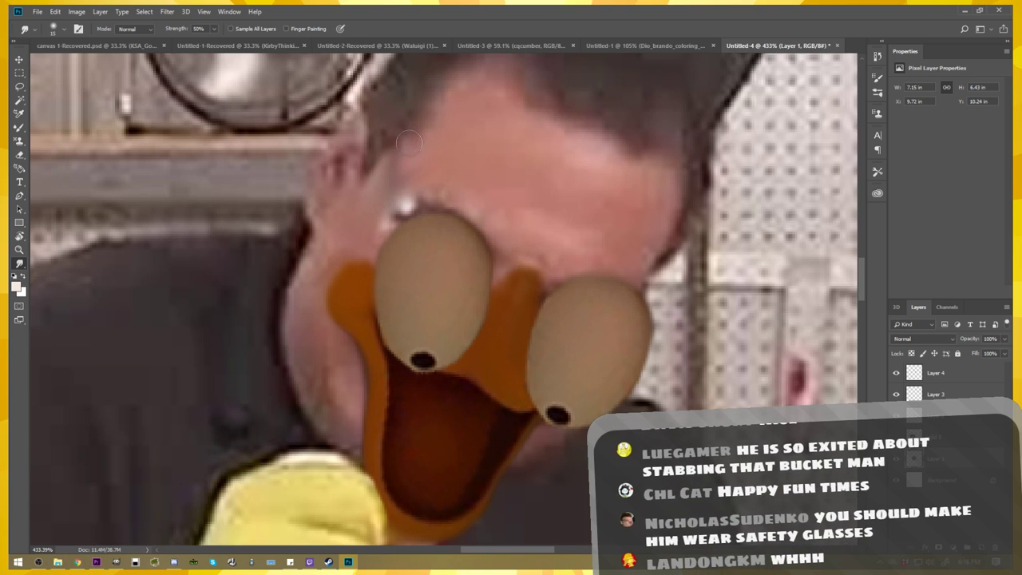
mouse_move(401, 217)
mouse_down()
mouse_move(425, 179)
mouse_move(404, 219)
mouse_up()
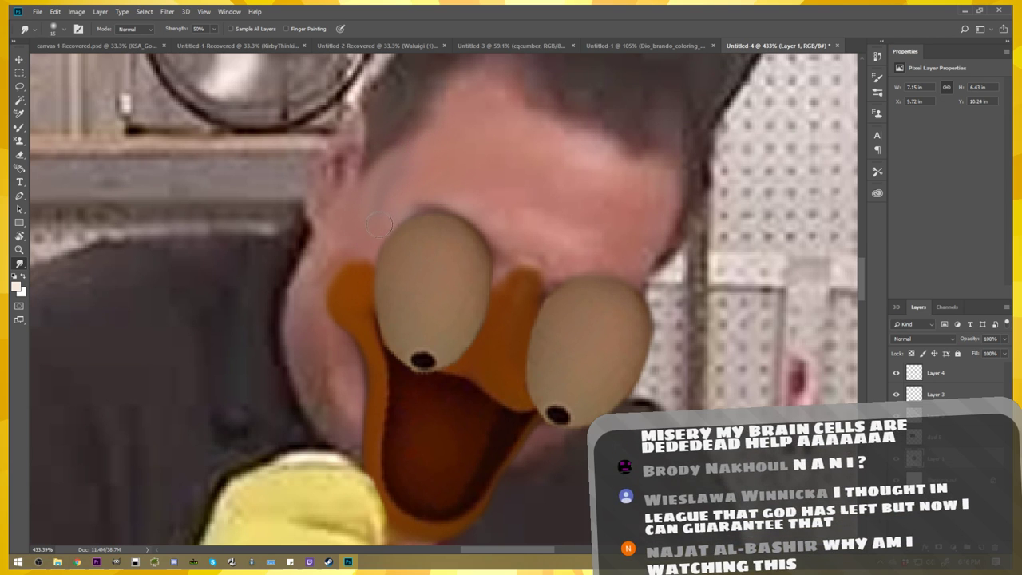
scroll(447, 251, down, 5)
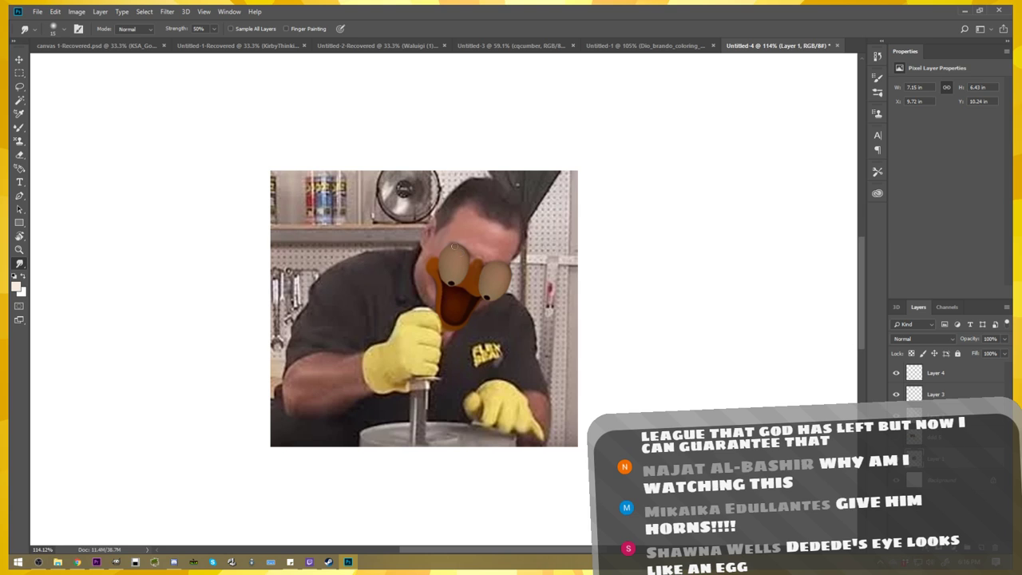
- Lasso-select the remaining glasses area above the left eye
scroll(466, 257, up, 2)
scroll(459, 249, up, 2)
scroll(452, 240, up, 1)
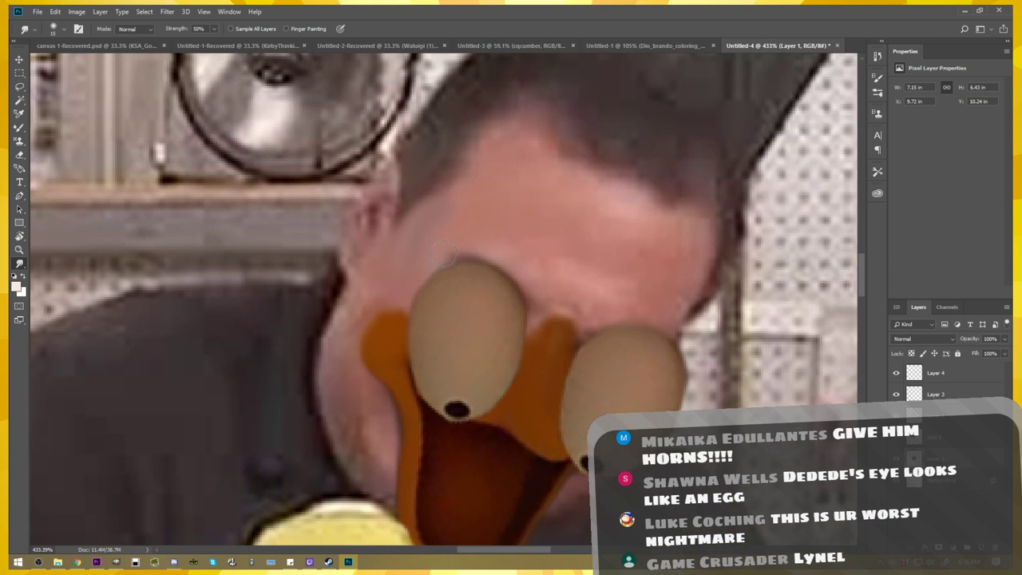
key(l)
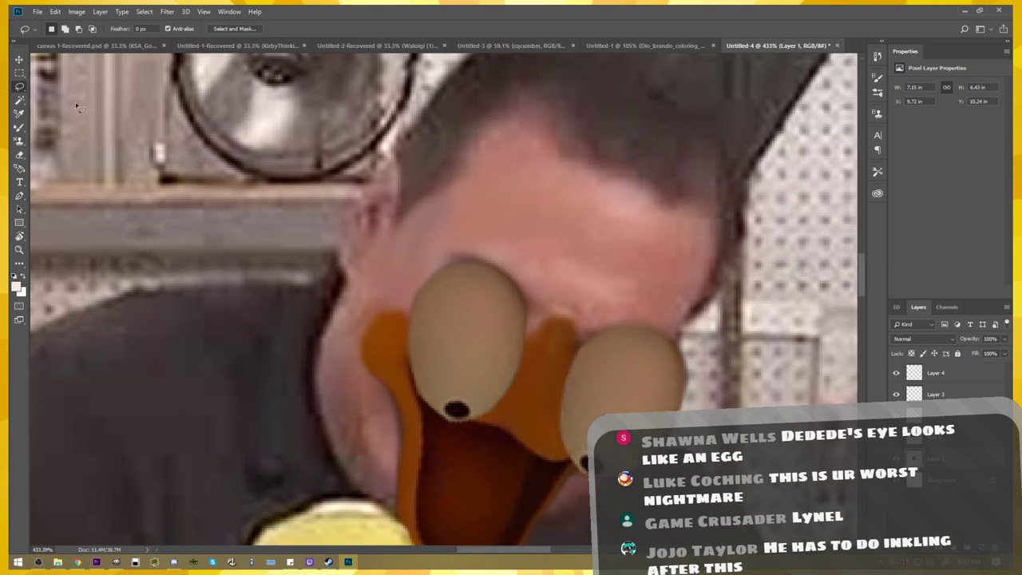
mouse_move(466, 191)
mouse_down()
mouse_move(442, 199)
mouse_move(385, 254)
mouse_up()
drag(397, 294, 418, 301)
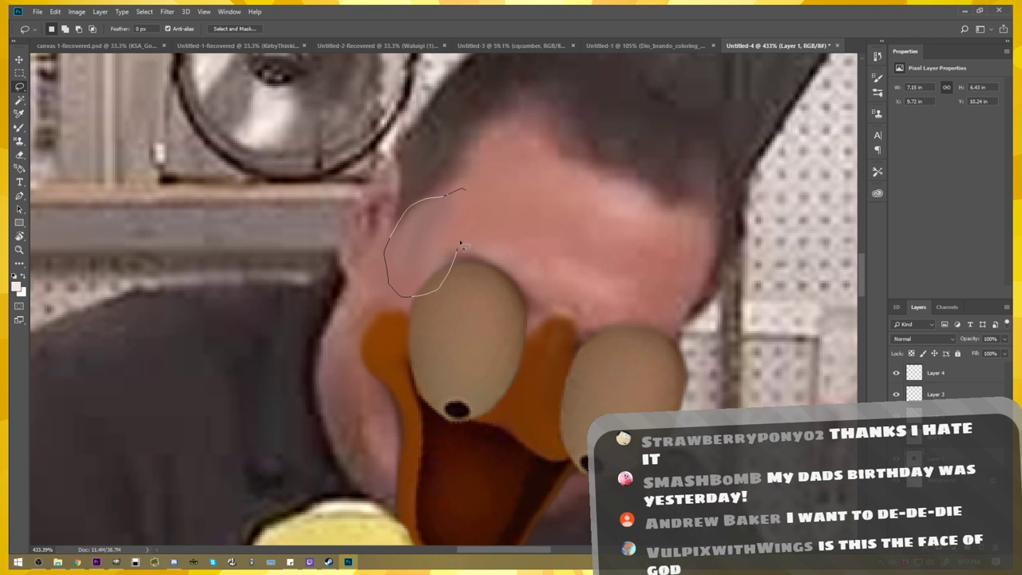
drag(460, 249, 467, 193)
- Fill the selection with Content-Aware skin, then deselect
click(55, 11)
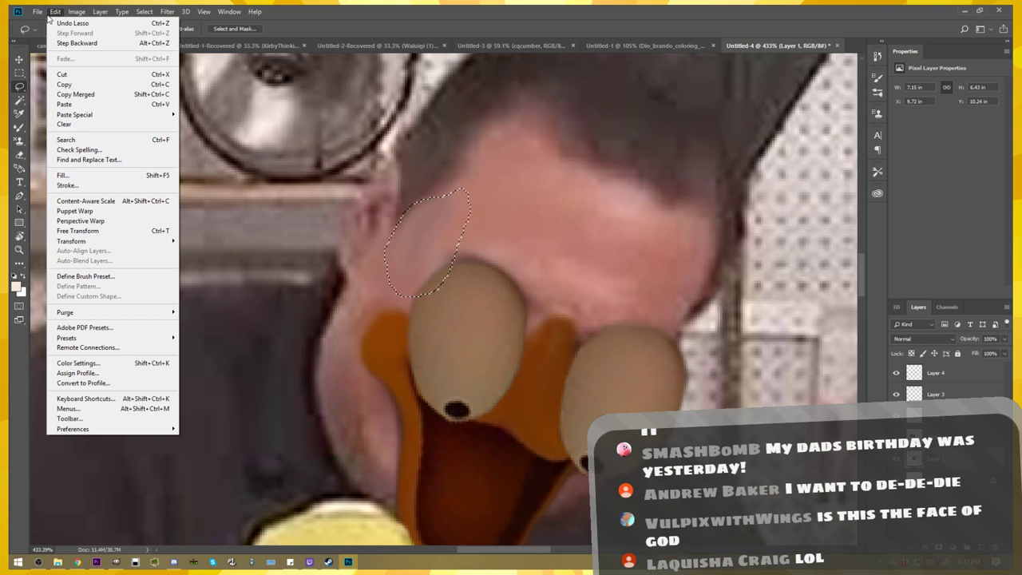
click(79, 230)
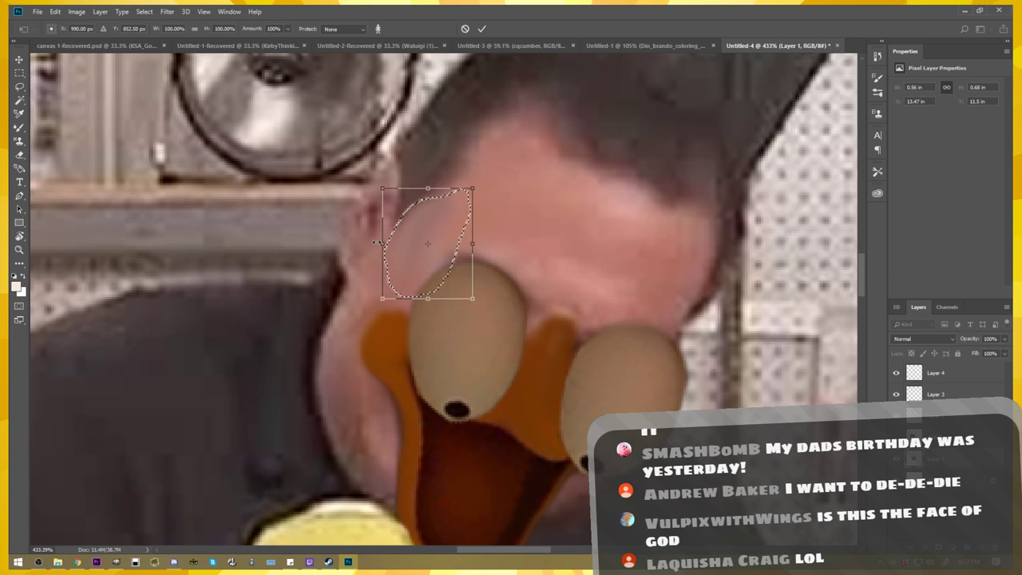
key(Return)
click(55, 11)
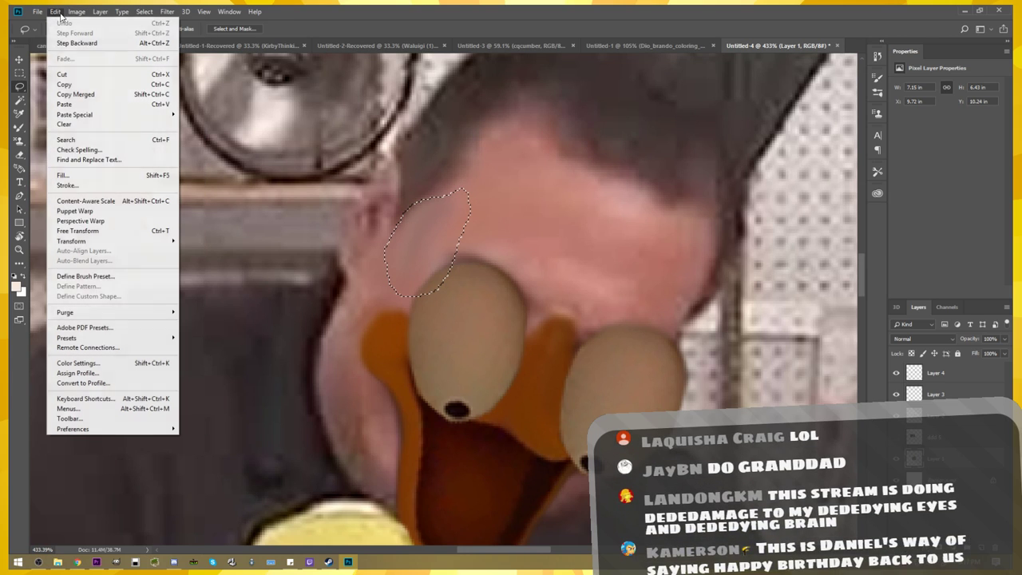
click(62, 175)
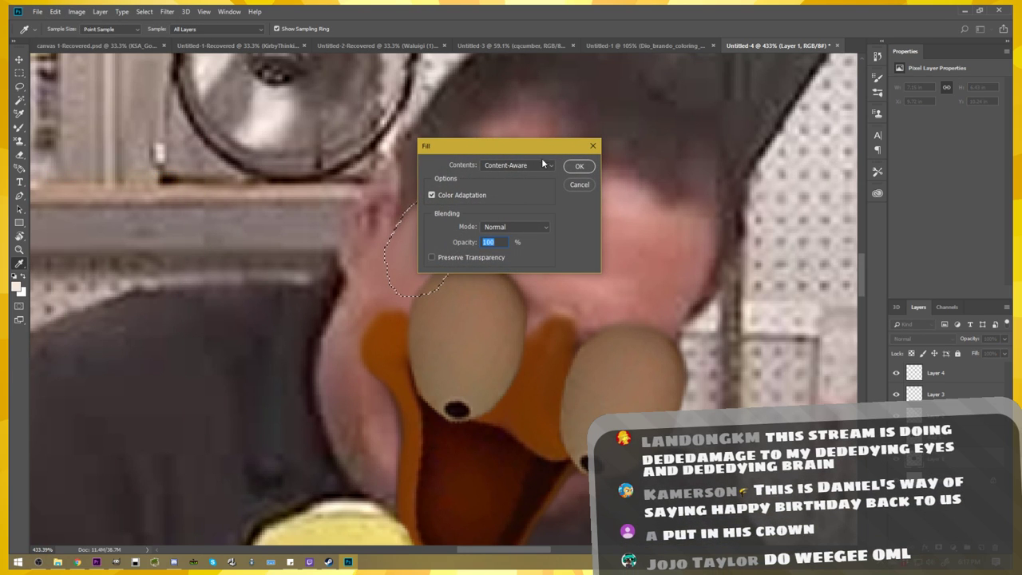
click(579, 166)
click(144, 11)
click(153, 33)
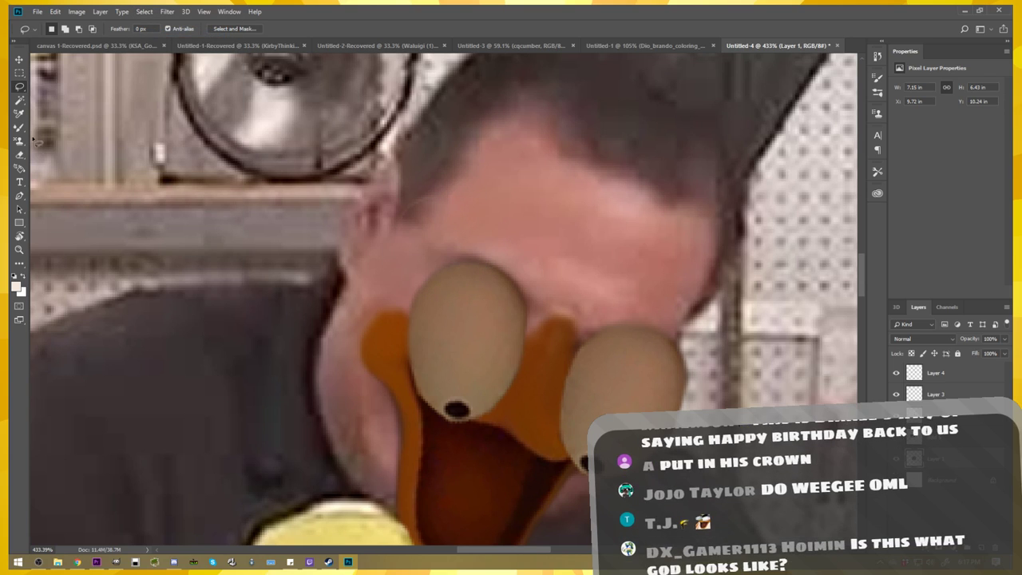
- Switch back to the Smudge Tool from the toolbar group
click(19, 263)
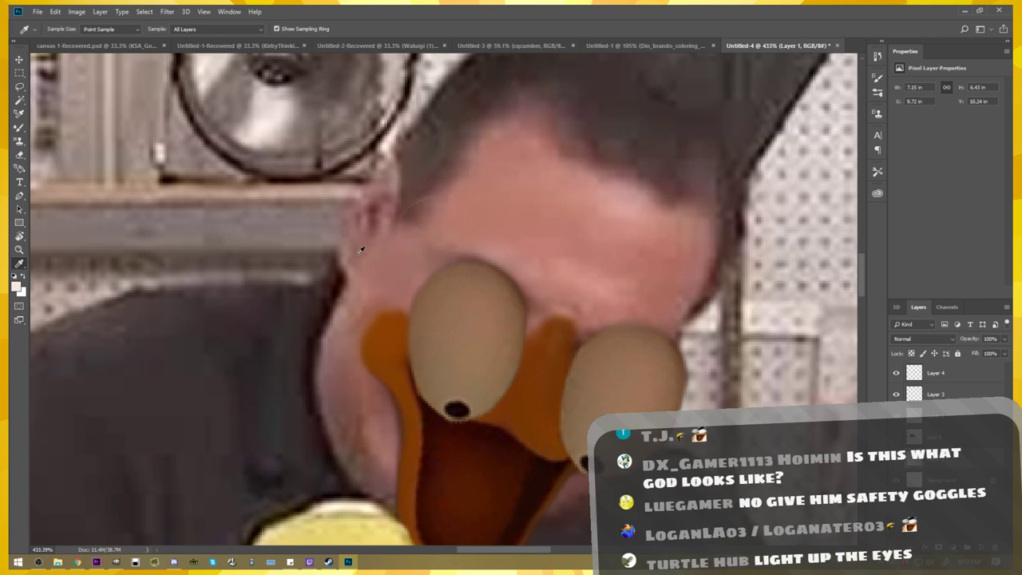
right_click(22, 265)
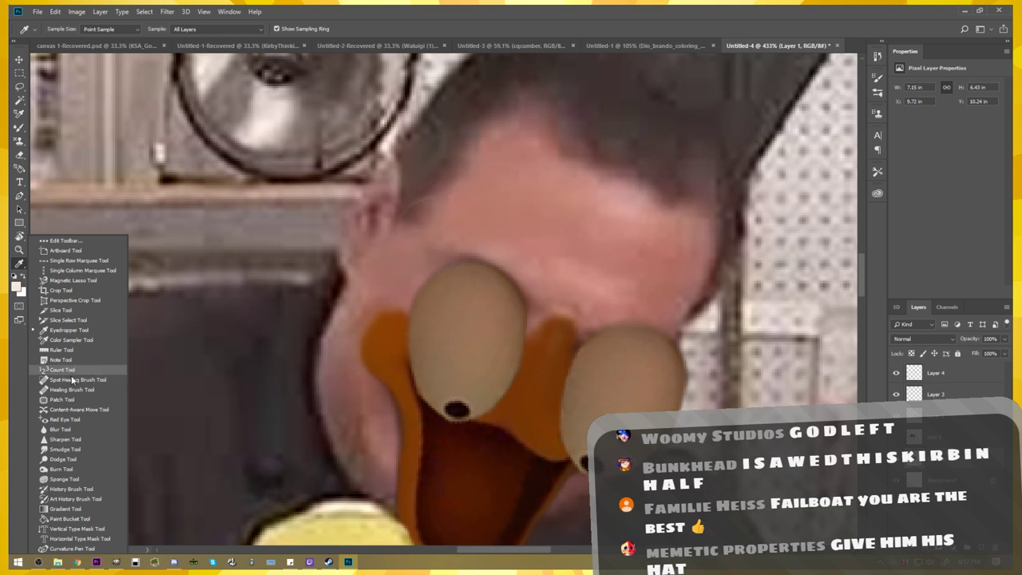
click(65, 449)
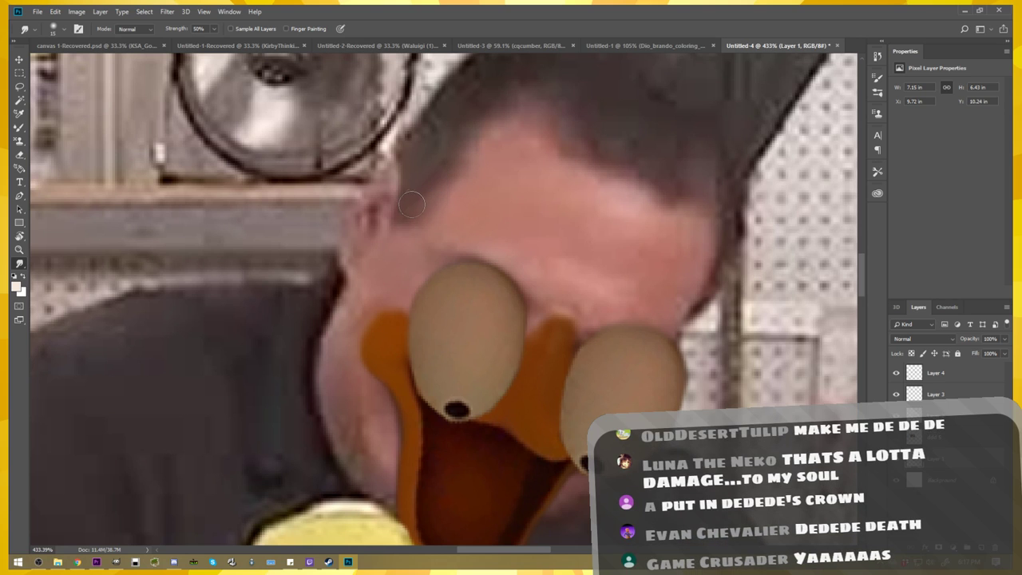
scroll(522, 221, down, 3)
scroll(543, 264, down, 2)
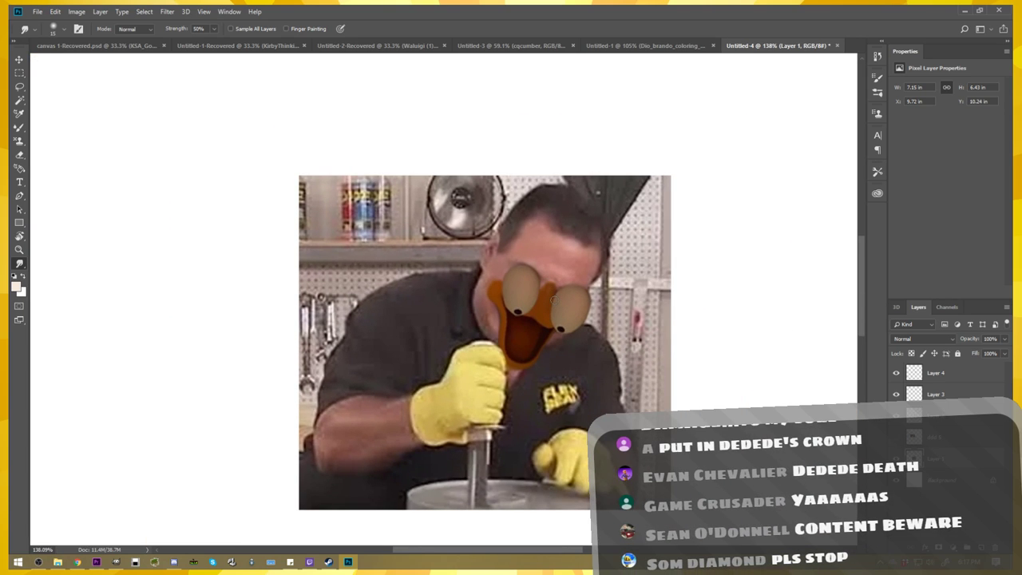
scroll(553, 299, up, 2)
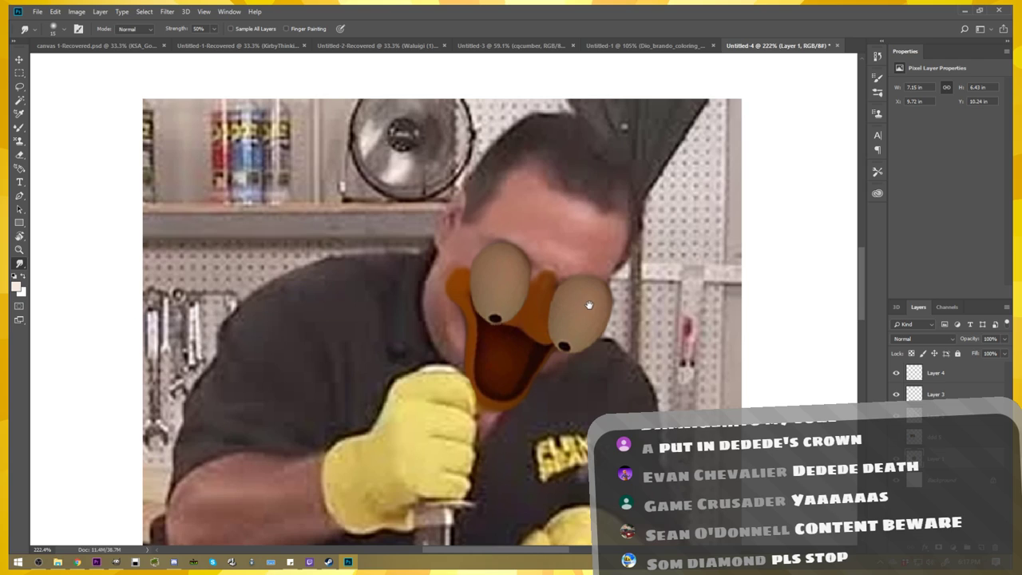
drag(589, 305, 564, 299)
click(951, 395)
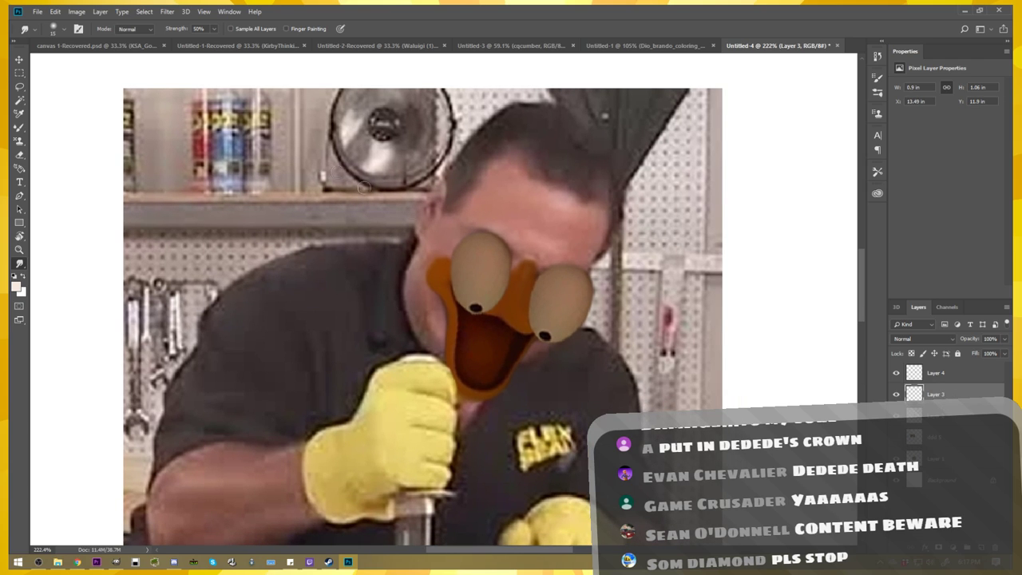
click(77, 11)
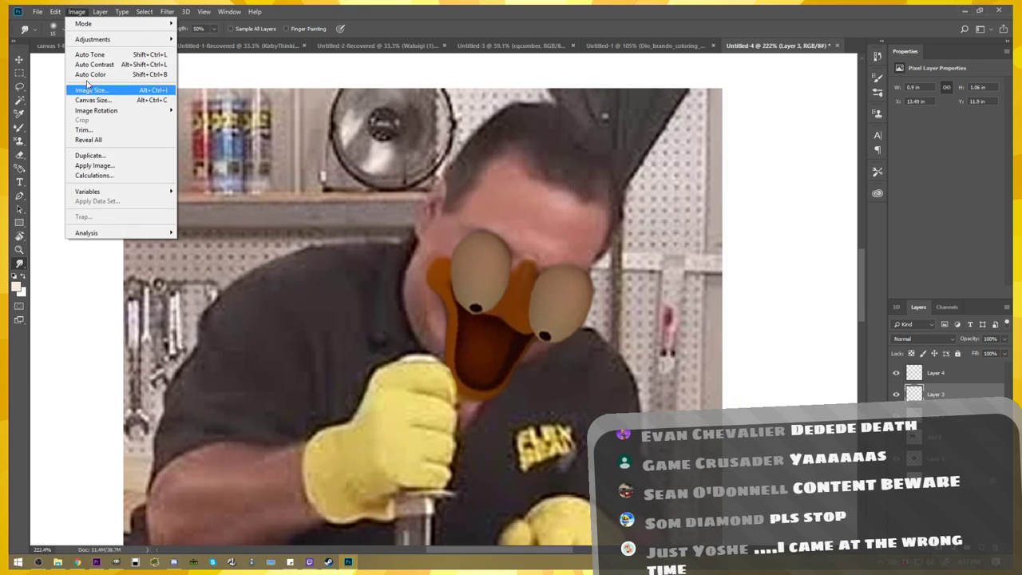
click(83, 54)
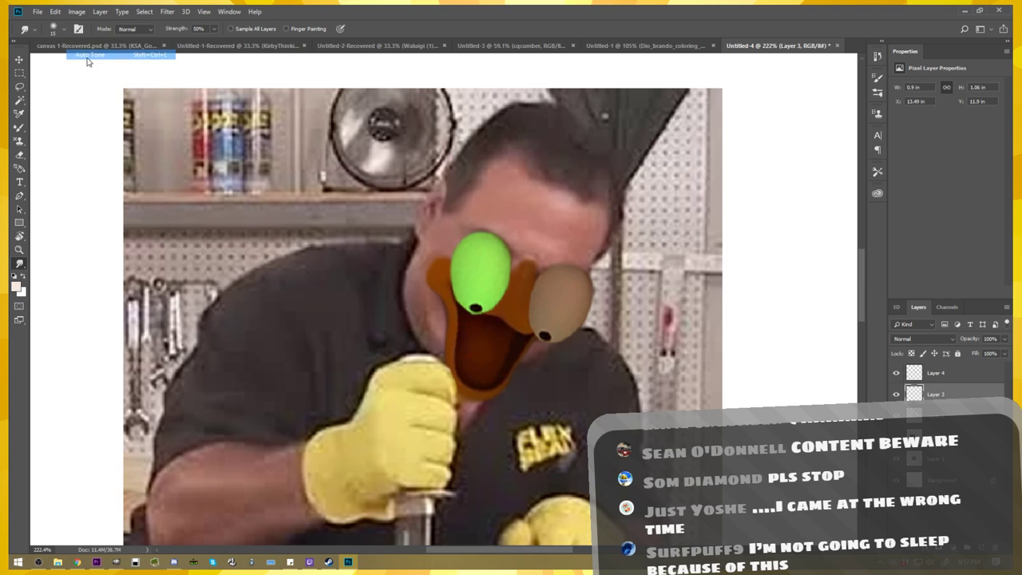
click(77, 12)
click(93, 100)
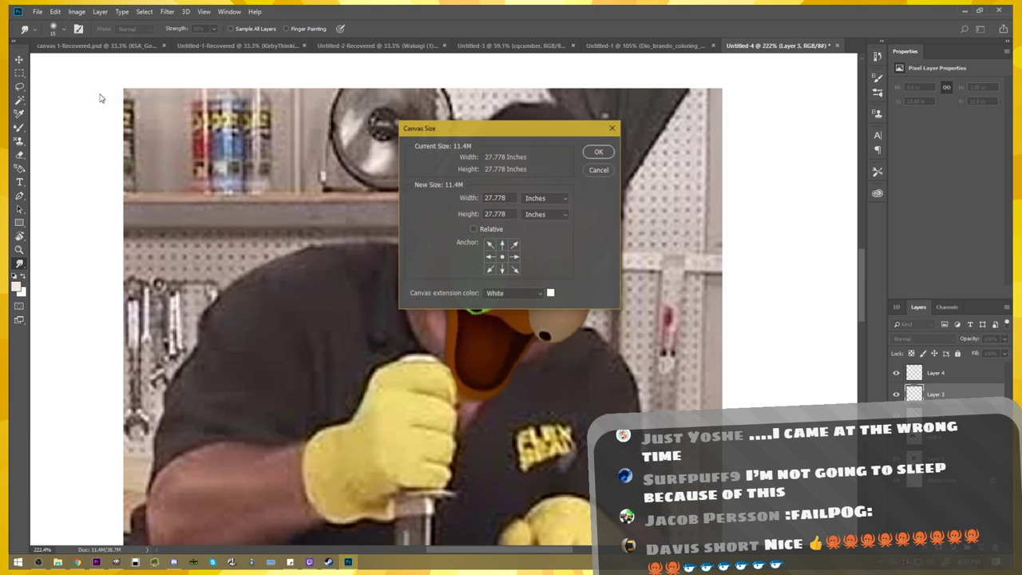
click(599, 172)
click(77, 11)
click(104, 65)
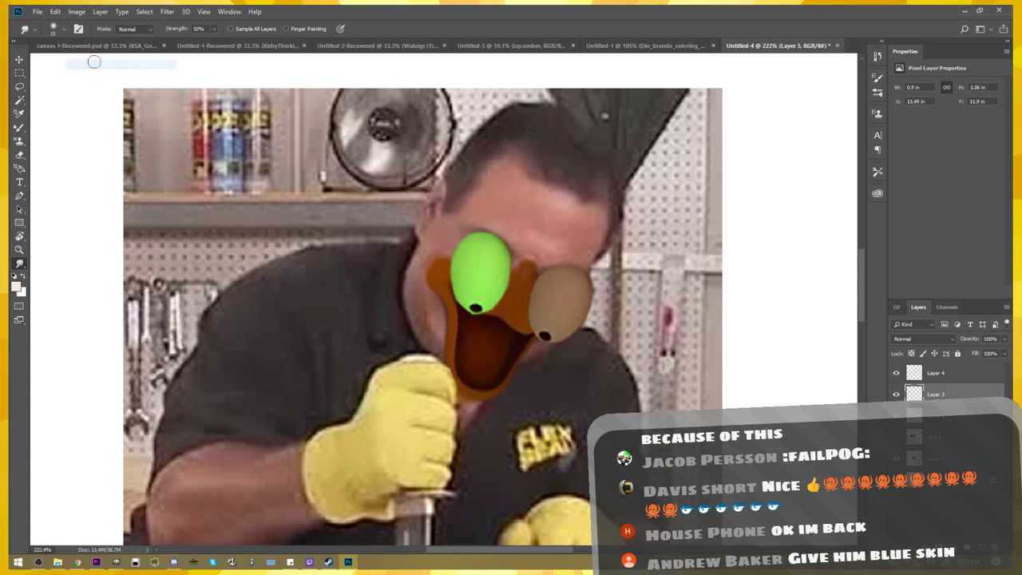
click(77, 11)
click(104, 74)
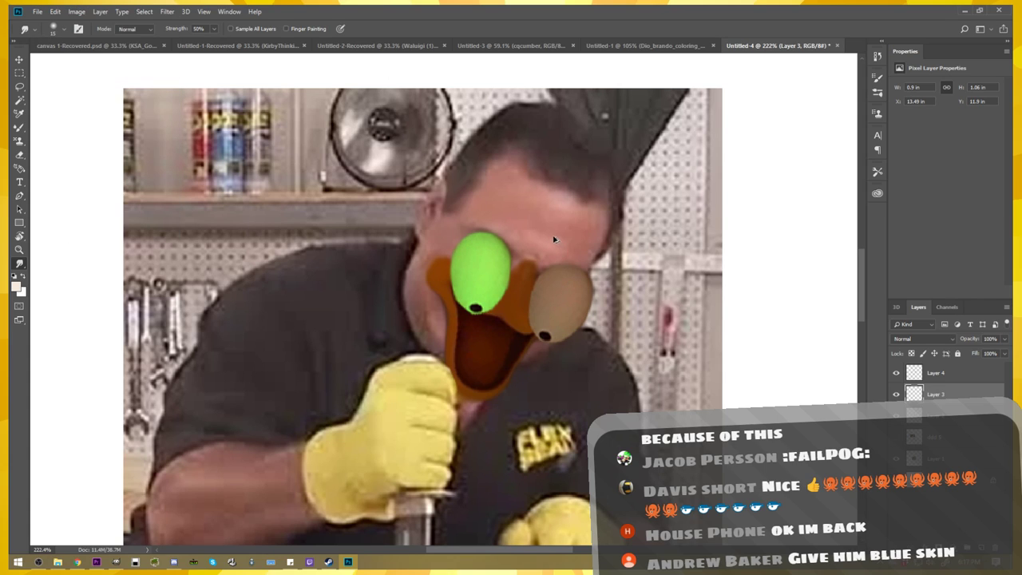
key(ctrl+alt+z)
click(55, 11)
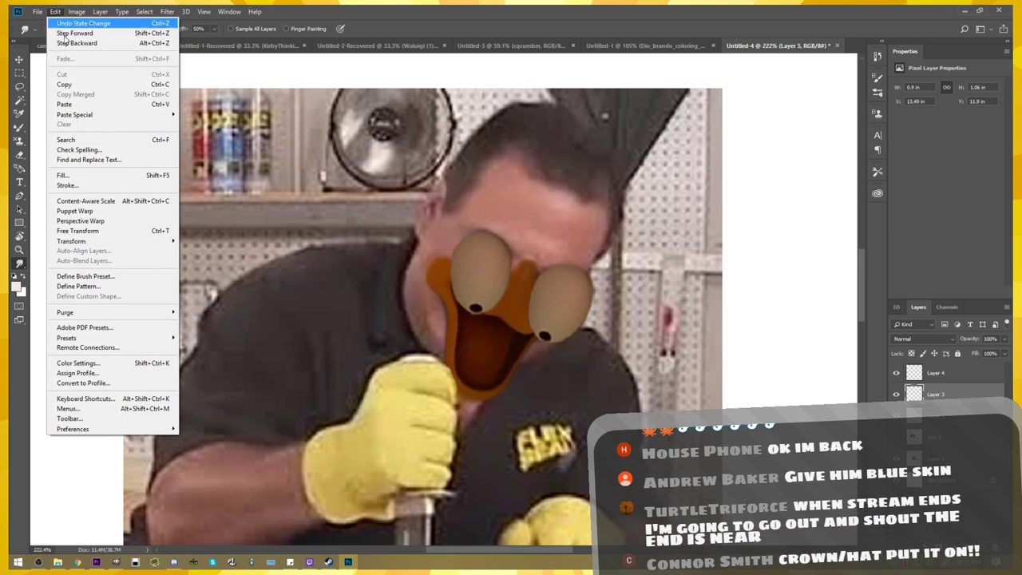
click(76, 11)
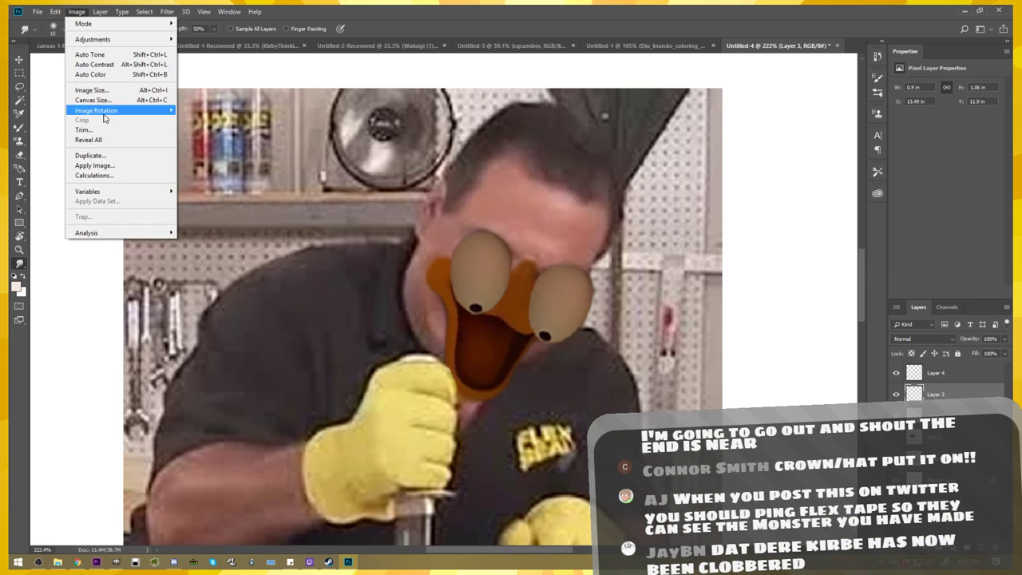
click(103, 74)
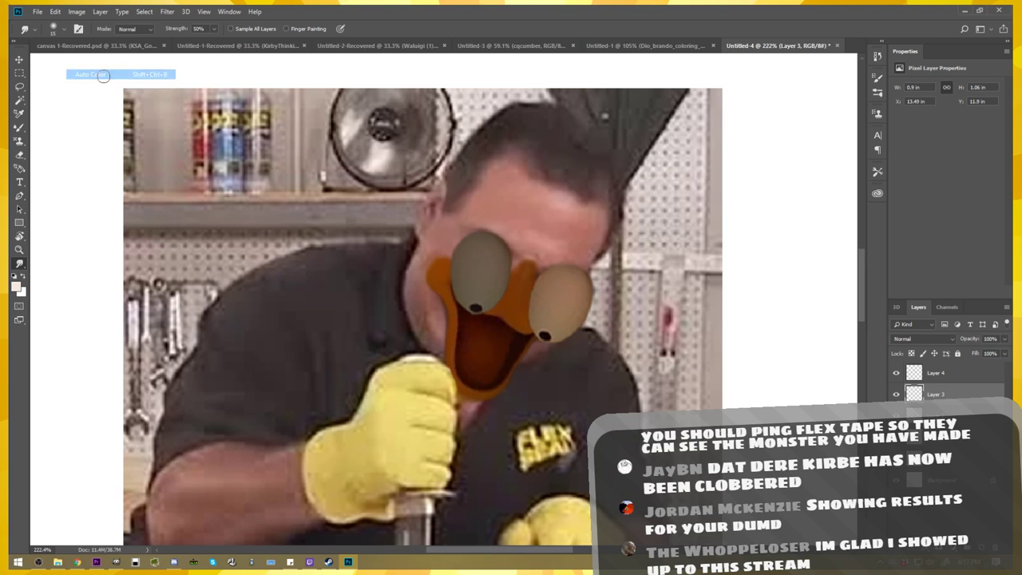
click(78, 12)
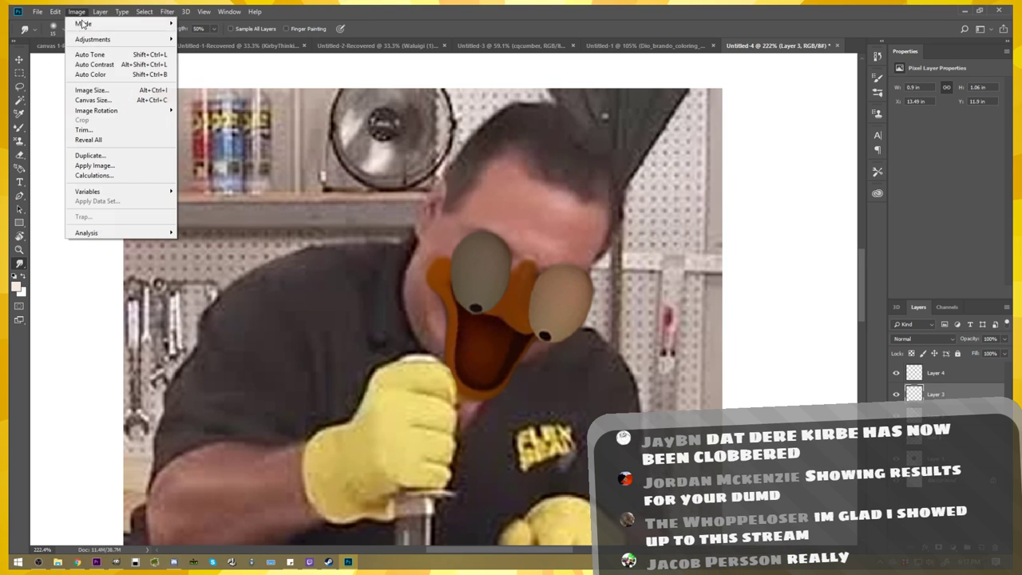
click(89, 63)
click(80, 11)
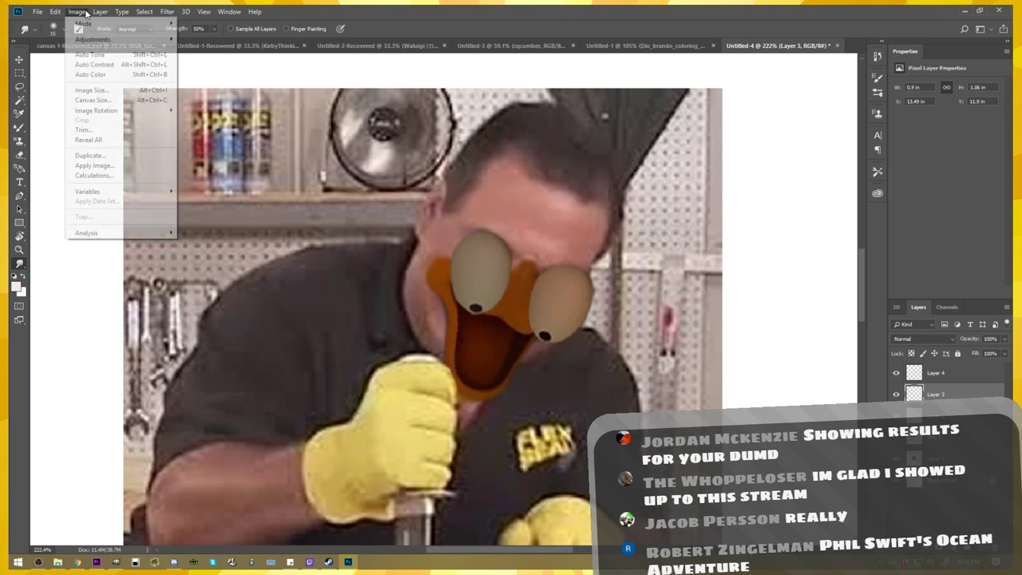
click(90, 62)
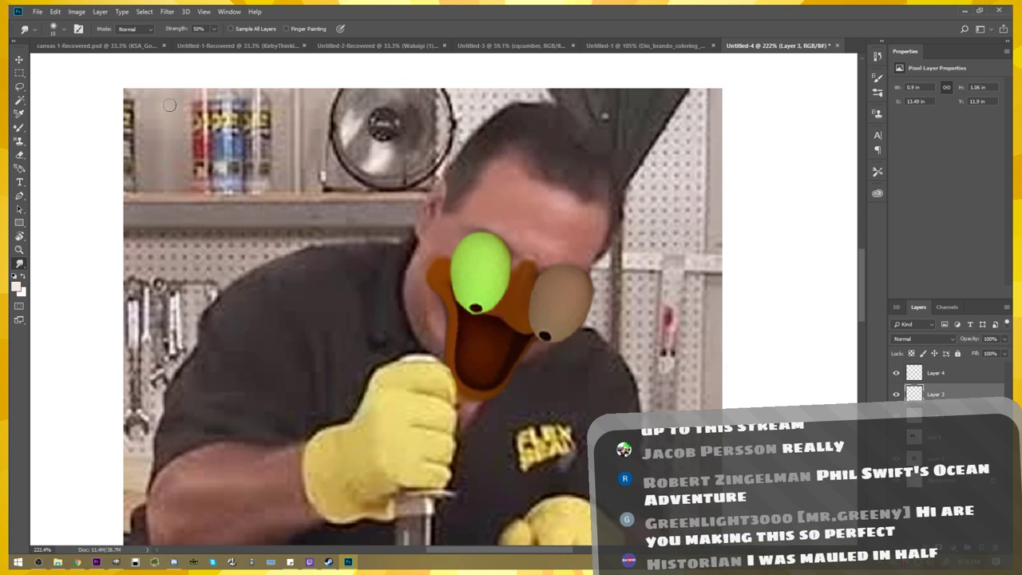
key(ctrl+z)
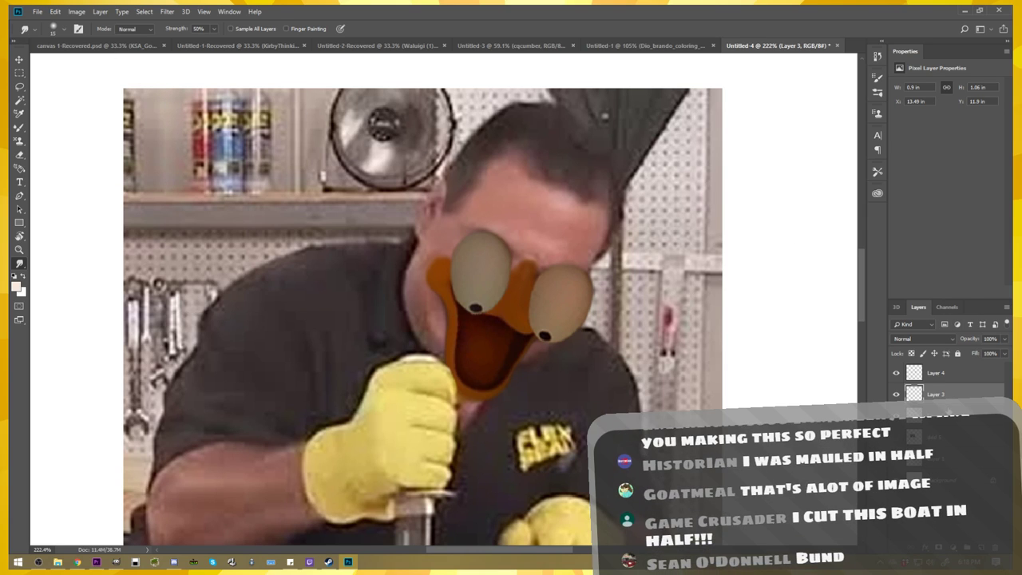
click(937, 374)
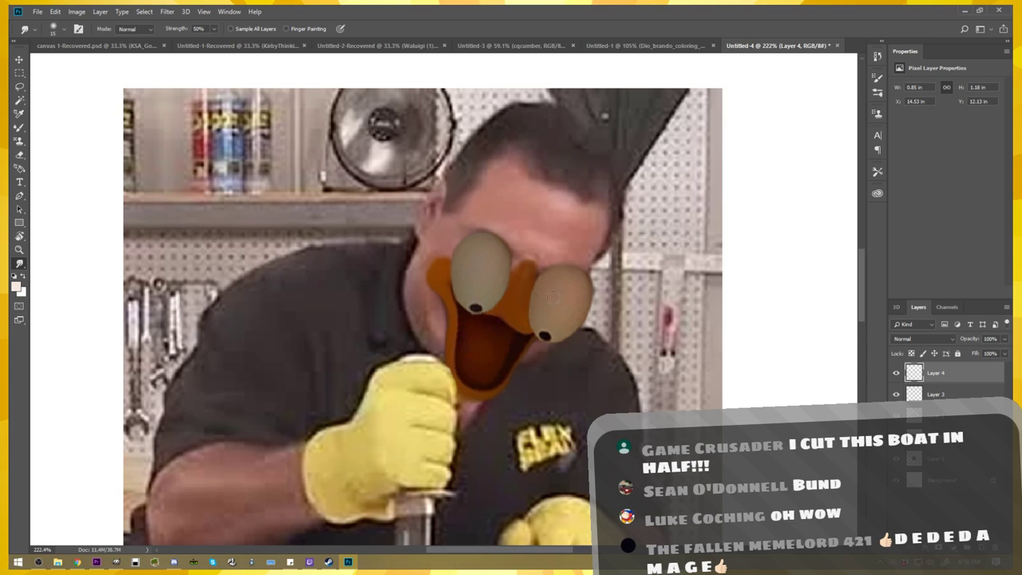
click(77, 12)
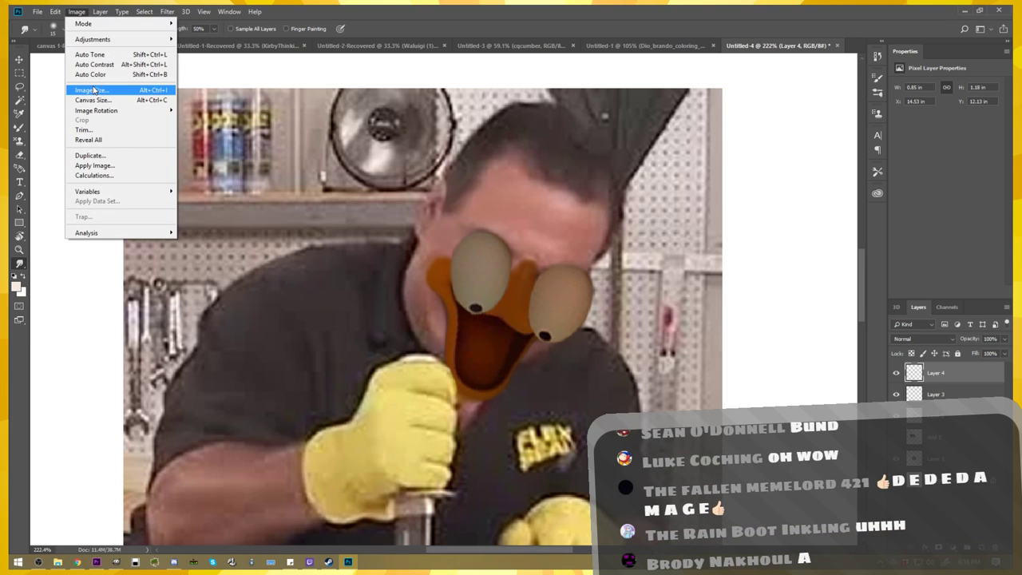
click(100, 56)
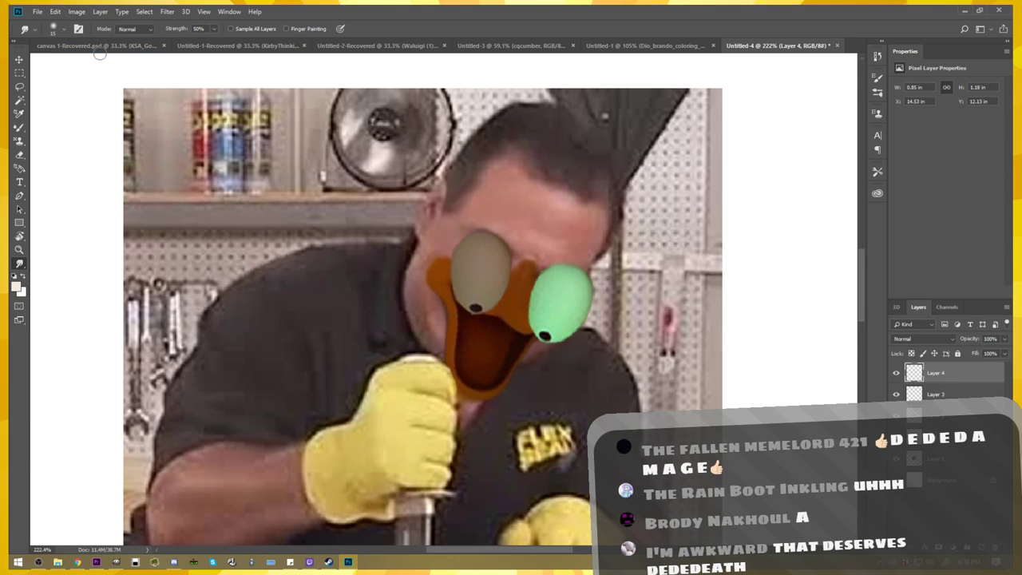
key(ctrl+z)
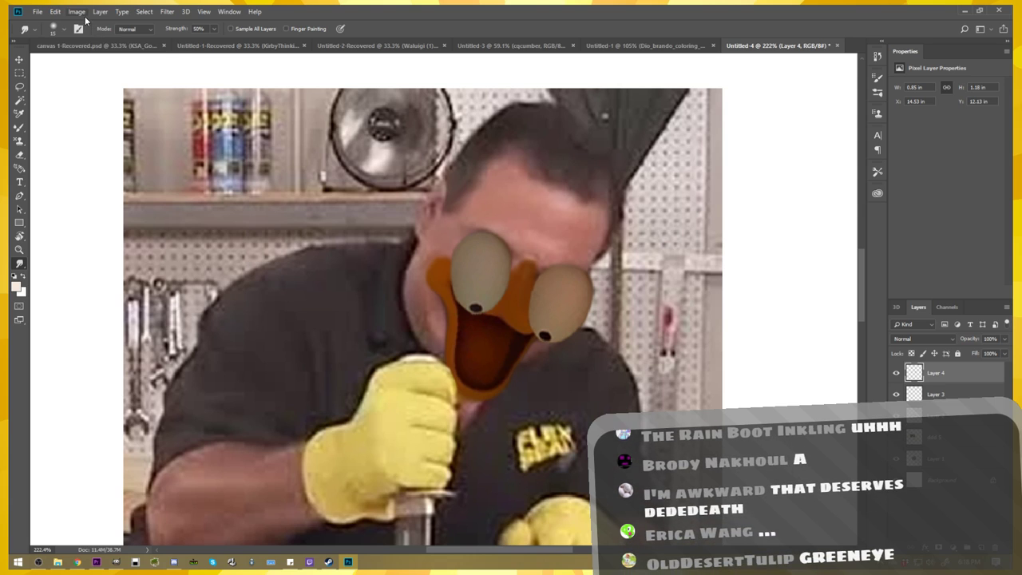
- Apply an Image auto adjustment to the right eye, tinting it blue-grey
click(79, 12)
click(92, 67)
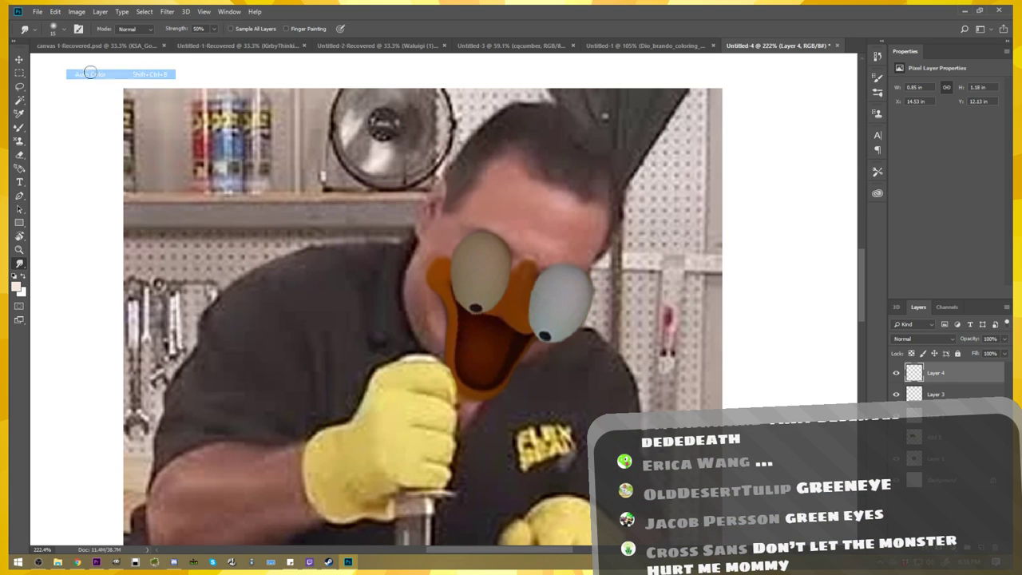
click(77, 11)
click(95, 66)
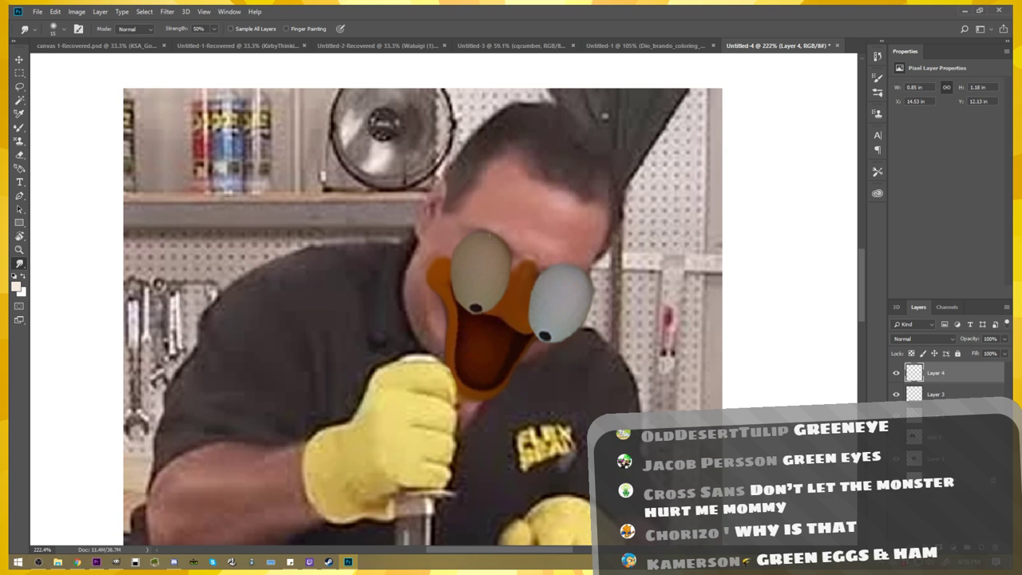
scroll(482, 230, down, 3)
scroll(559, 277, up, 4)
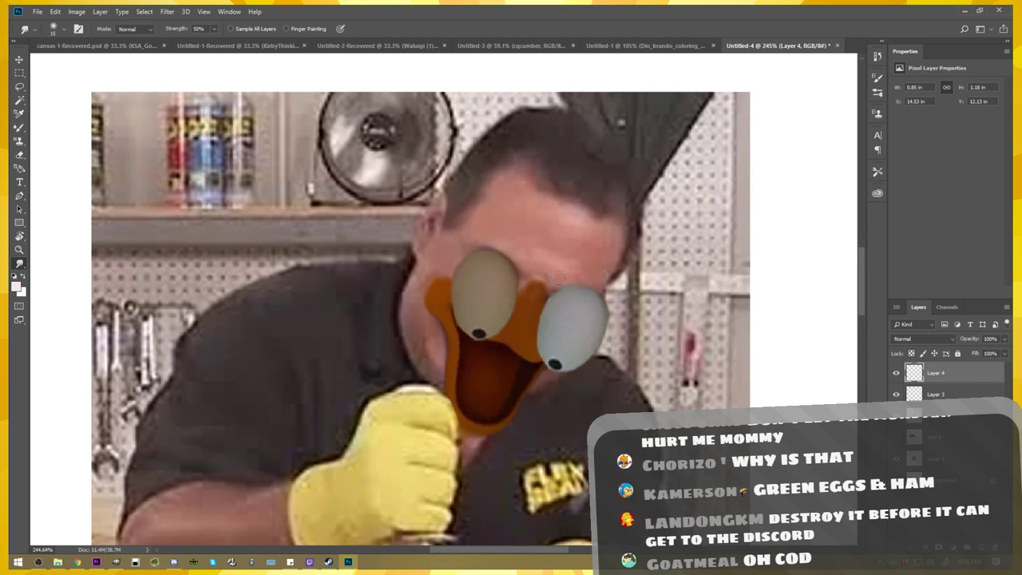
- Undo the blue-grey tint after comparing it, restoring the beige eye
right_click(947, 374)
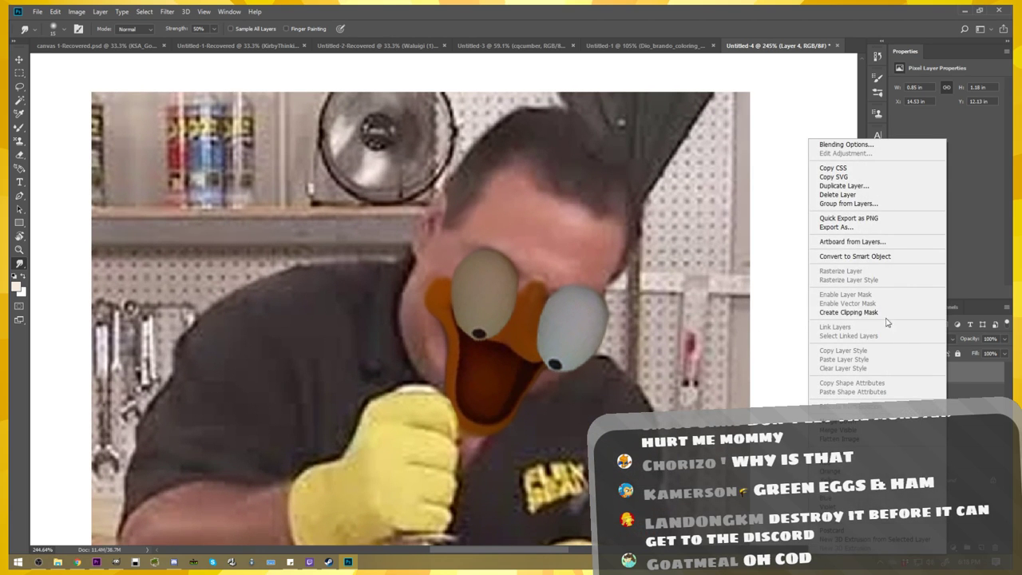
click(779, 253)
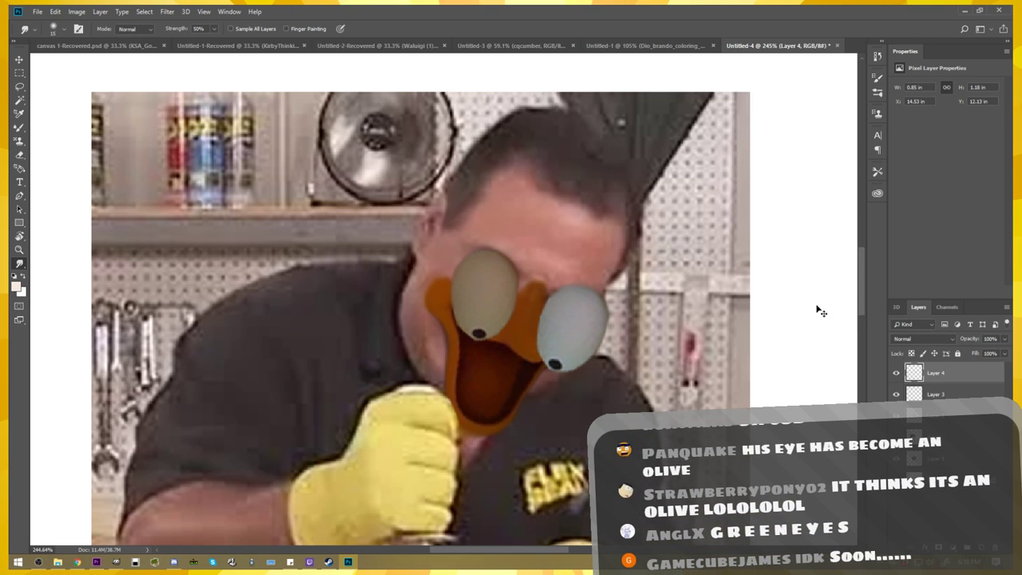
key(ctrl+z)
key(ctrl+z)
key(ctrl+z)
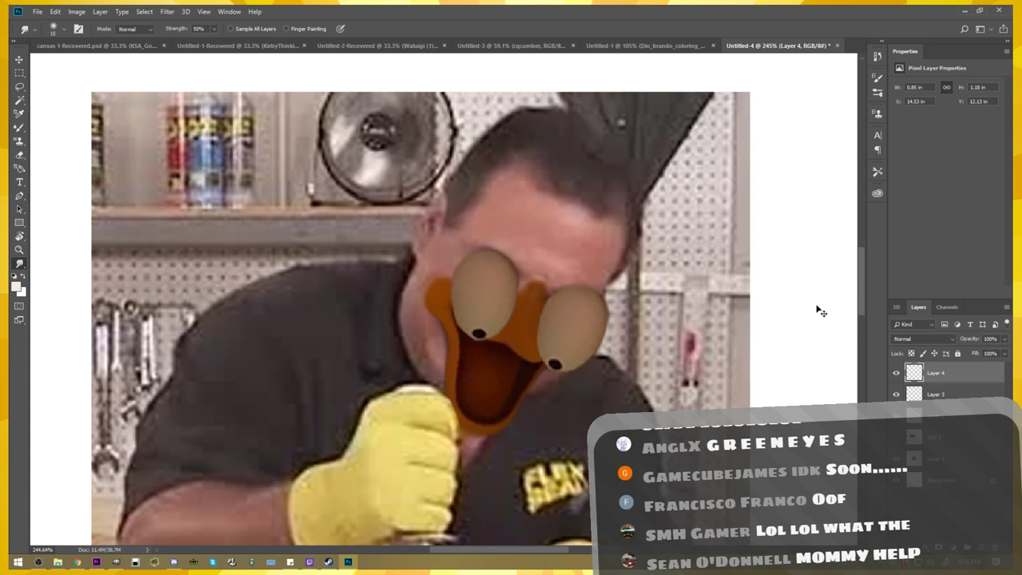
key(ctrl+shift+z)
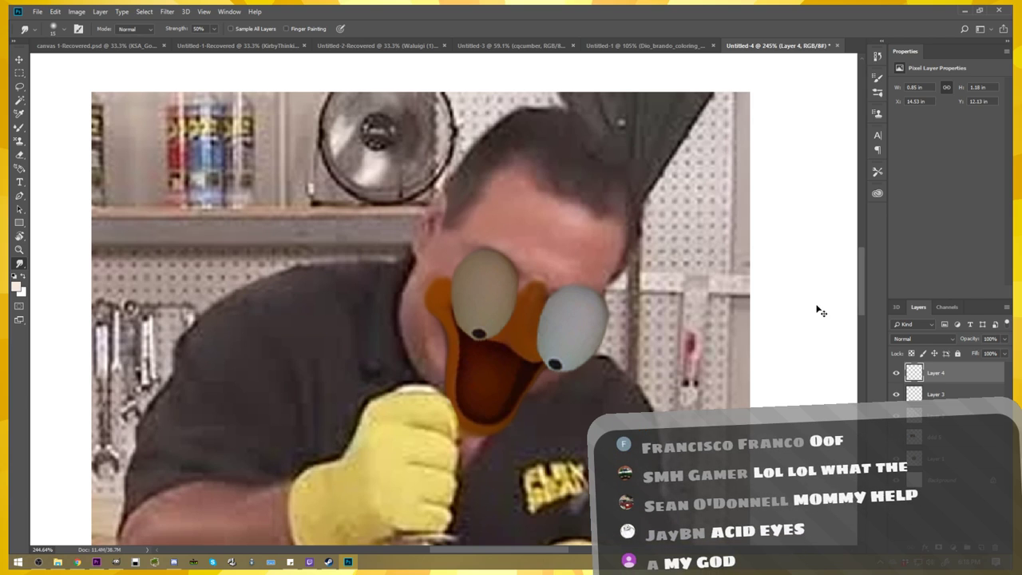
key(ctrl+z)
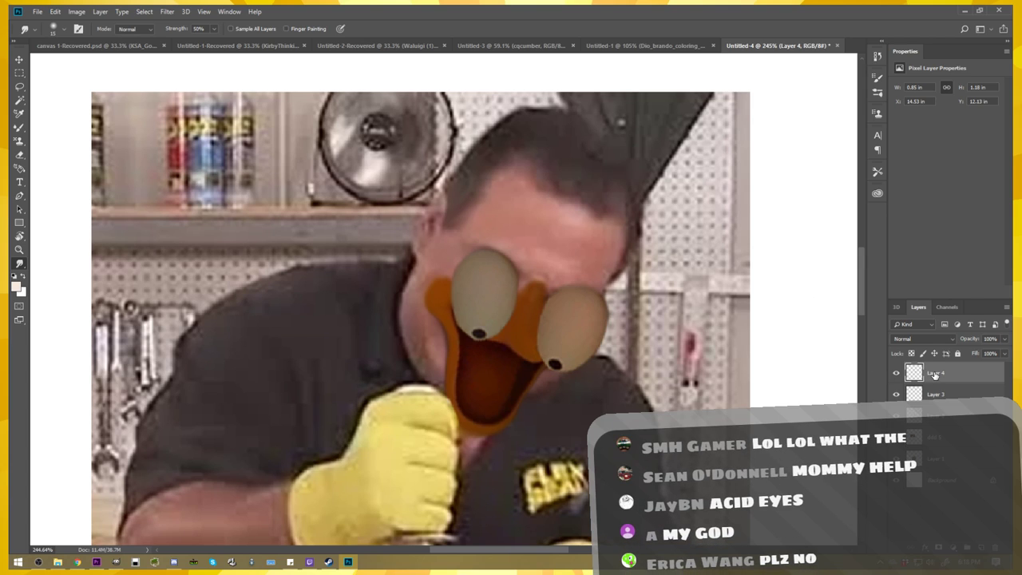
- Merge Layer 4 down into Layer 3 and toggle its visibility to check both eyes
right_click(935, 374)
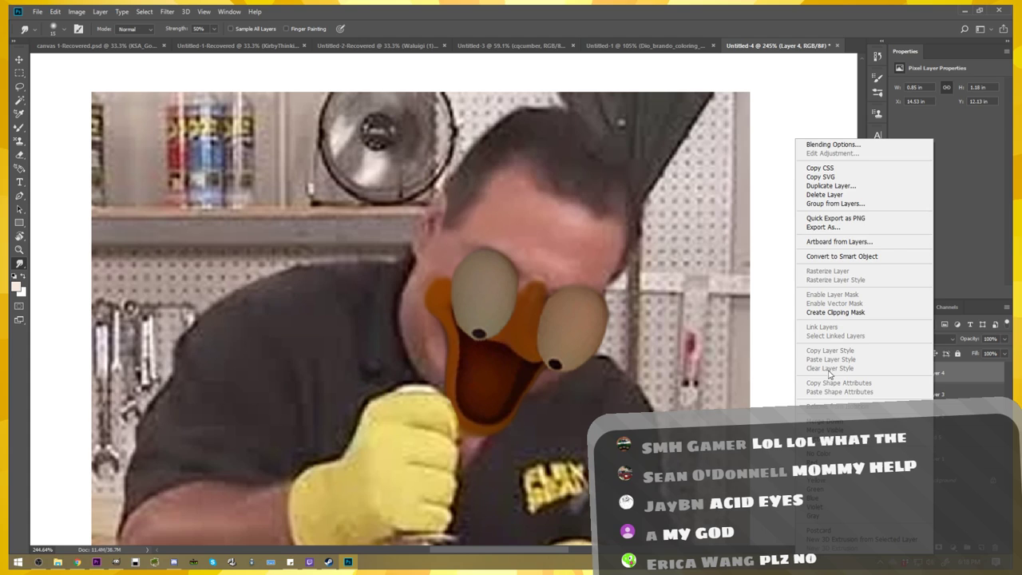
key(Delete)
click(896, 373)
click(896, 373)
click(896, 373)
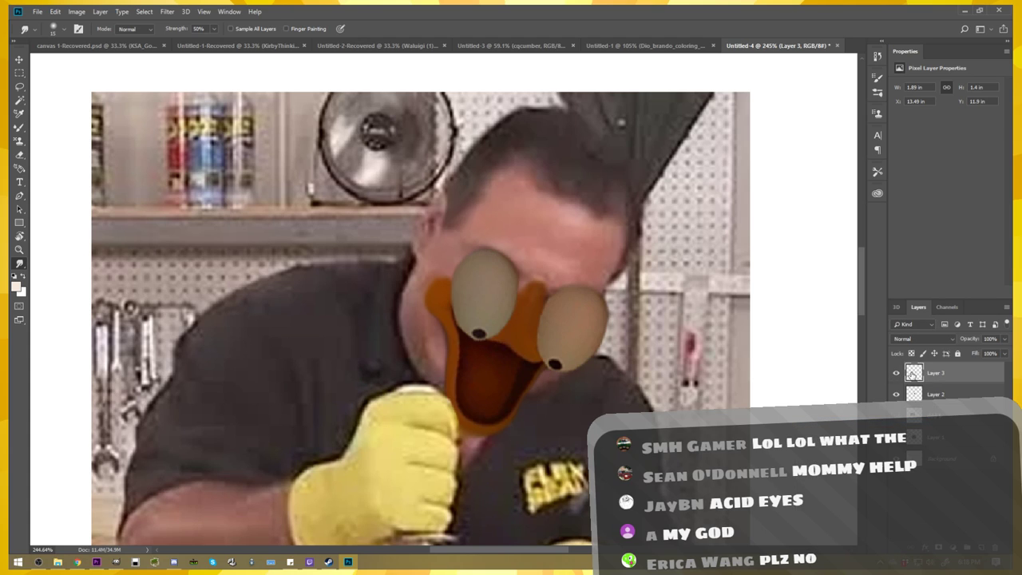
- Apply Auto Contrast to the merged eyes from the Image menu
click(77, 13)
click(77, 11)
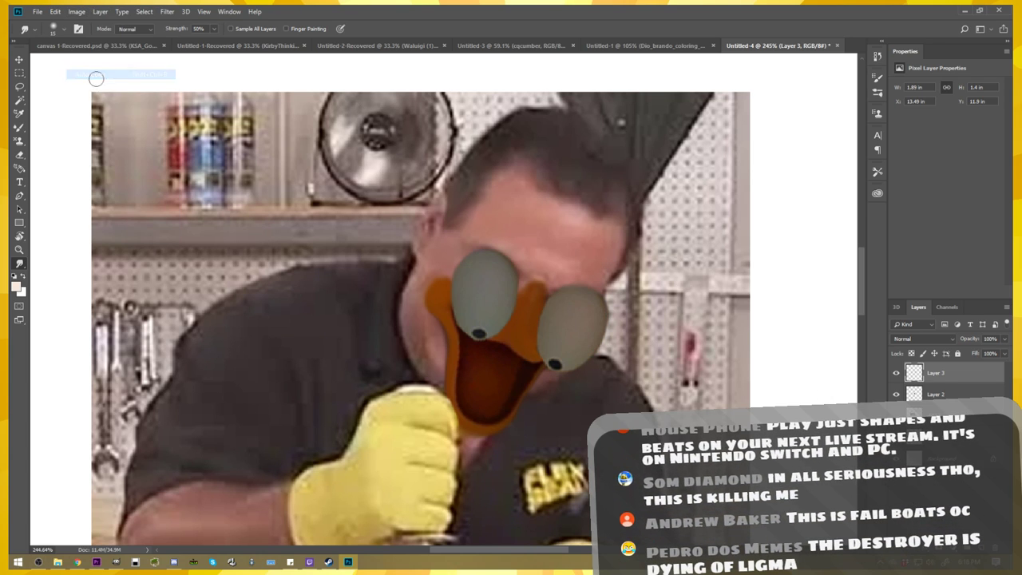
click(77, 11)
click(104, 62)
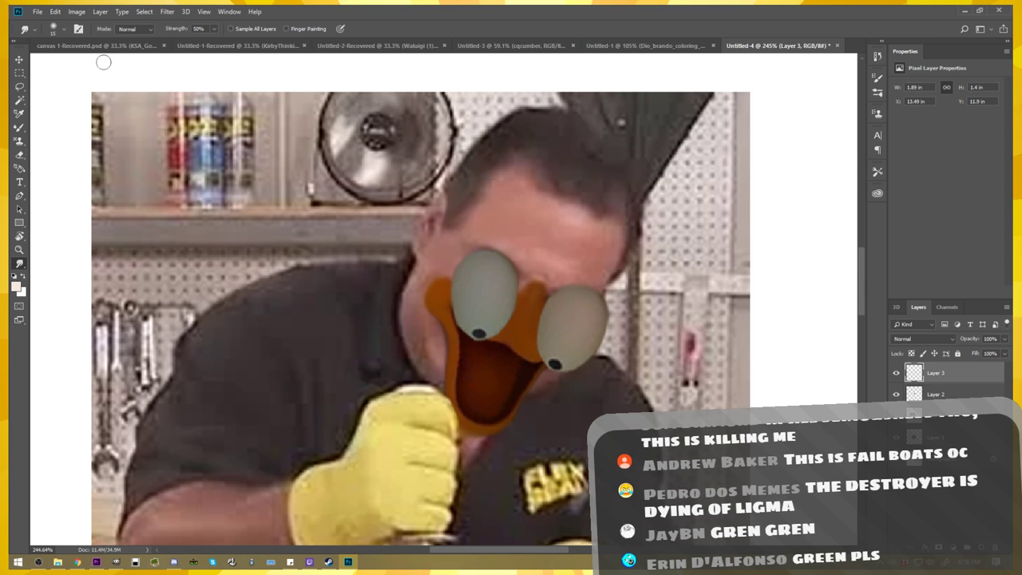
- Smudge the right eye's outer edge, undo it, and smudge it again more neatly
scroll(519, 335, down, 2)
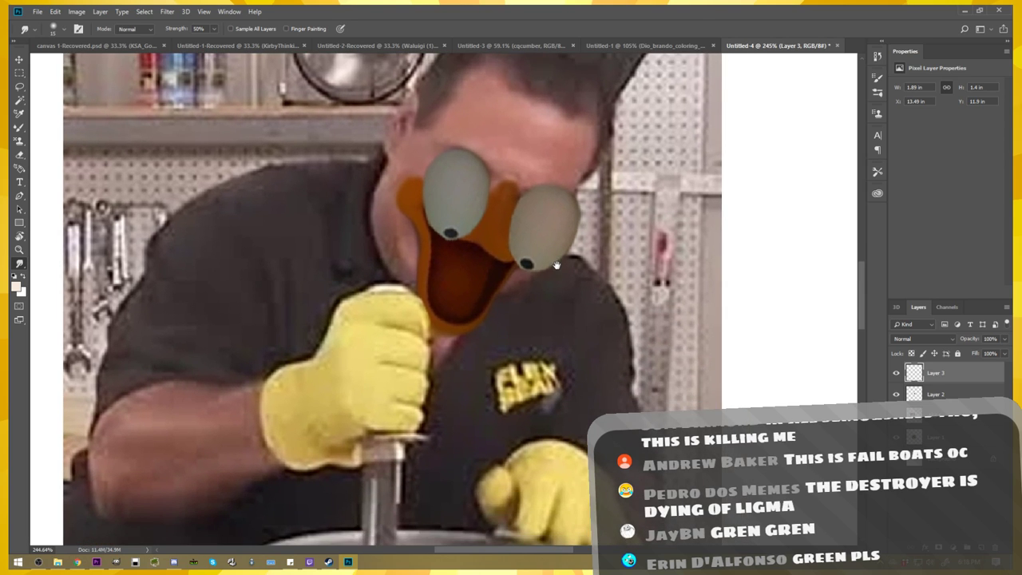
scroll(478, 309, down, 1)
scroll(478, 309, down, 1)
scroll(477, 309, down, 1)
scroll(478, 309, up, 2)
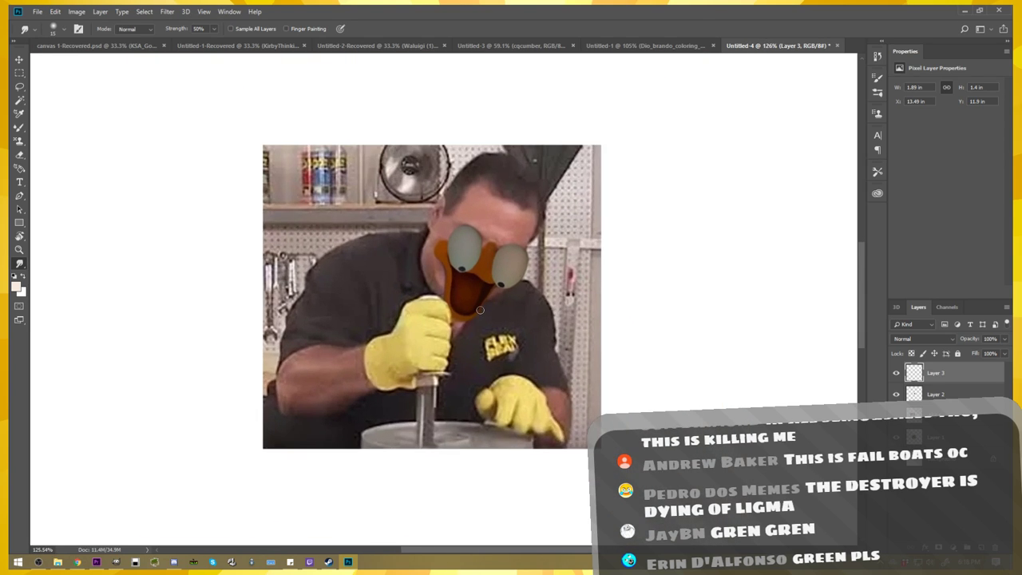
scroll(478, 309, up, 2)
scroll(478, 309, up, 1)
drag(538, 205, 535, 272)
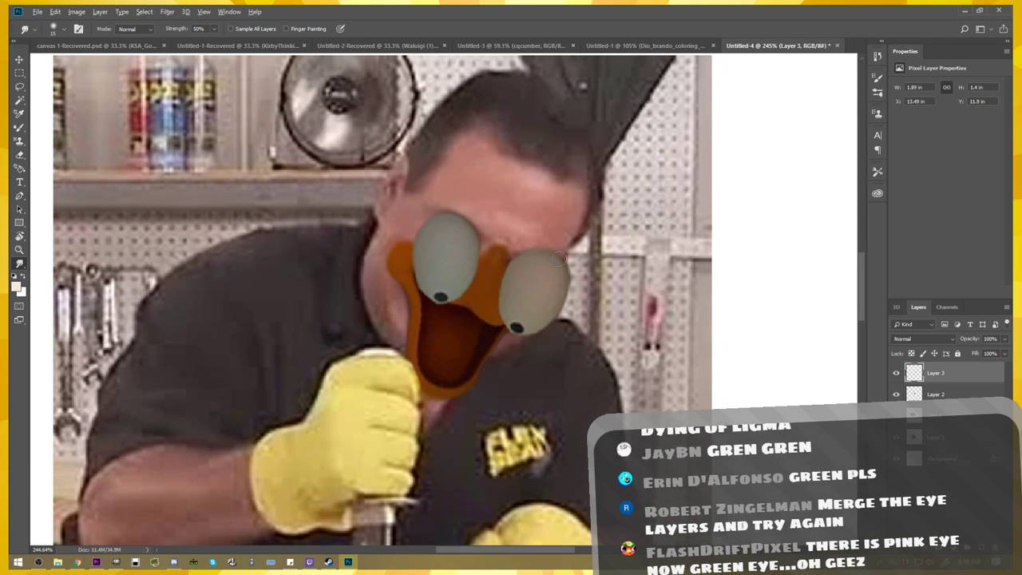
scroll(559, 267, up, 2)
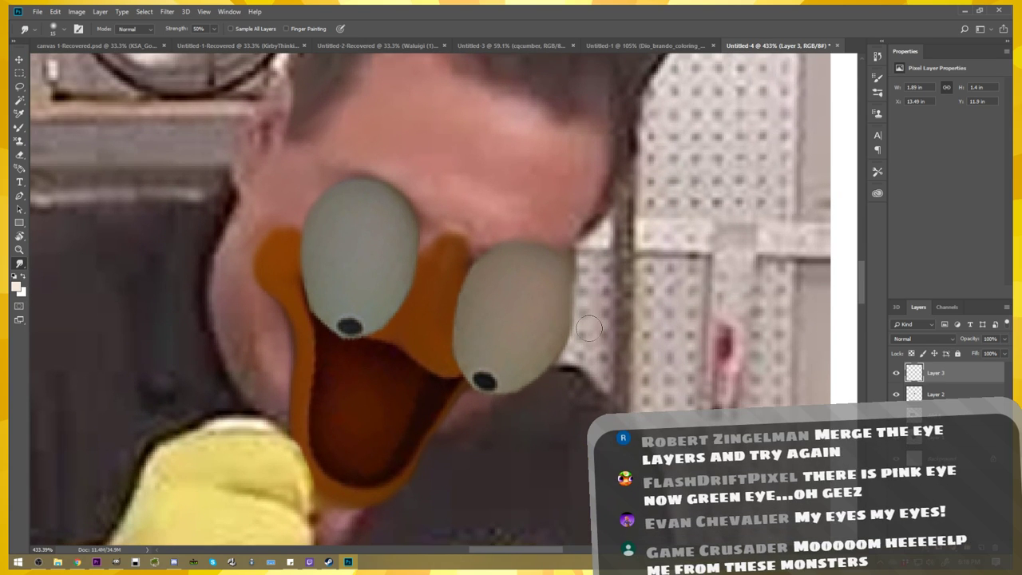
mouse_move(573, 354)
mouse_down()
mouse_move(563, 368)
mouse_move(584, 272)
mouse_up()
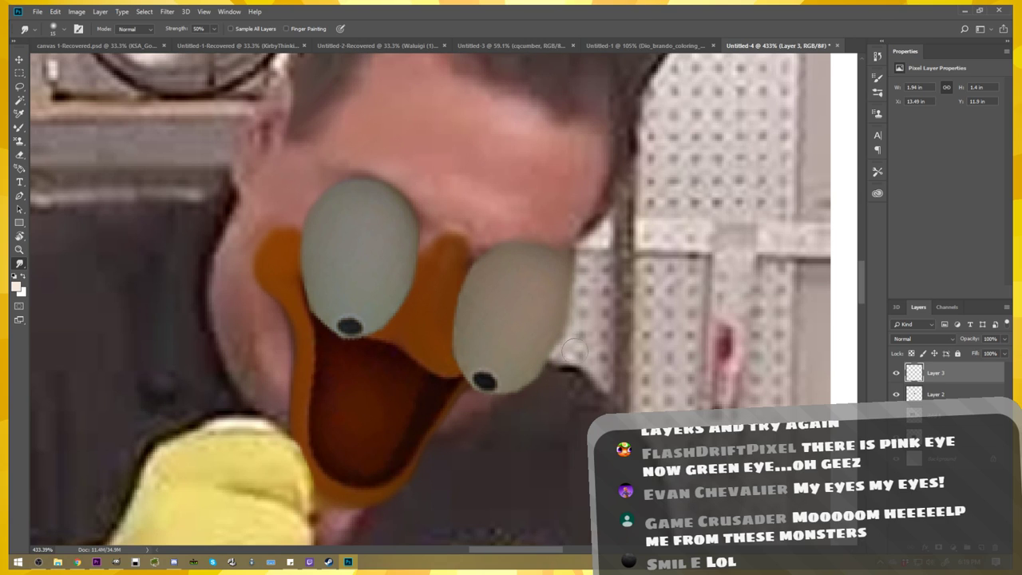
key(ctrl+z)
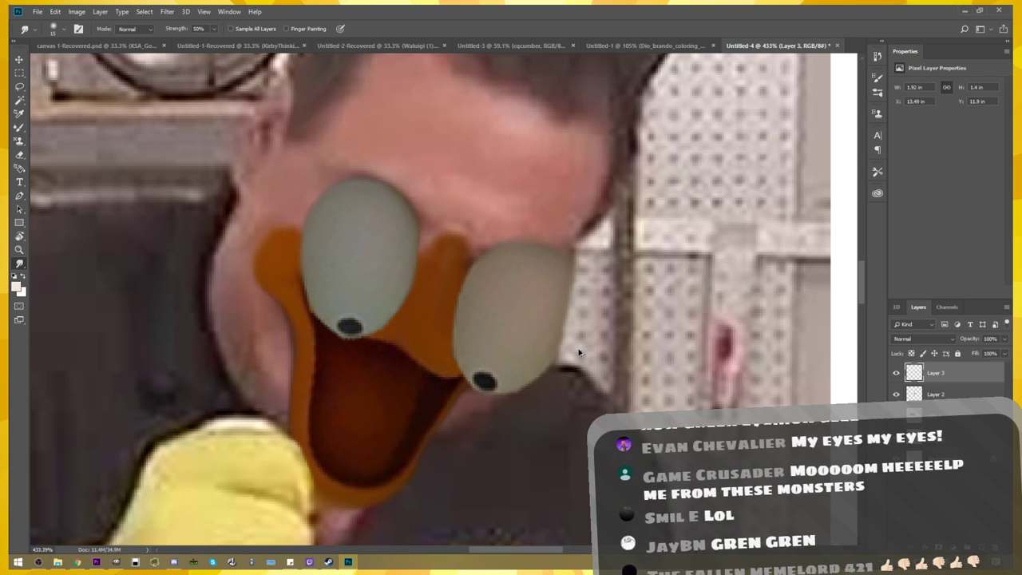
drag(572, 355, 578, 254)
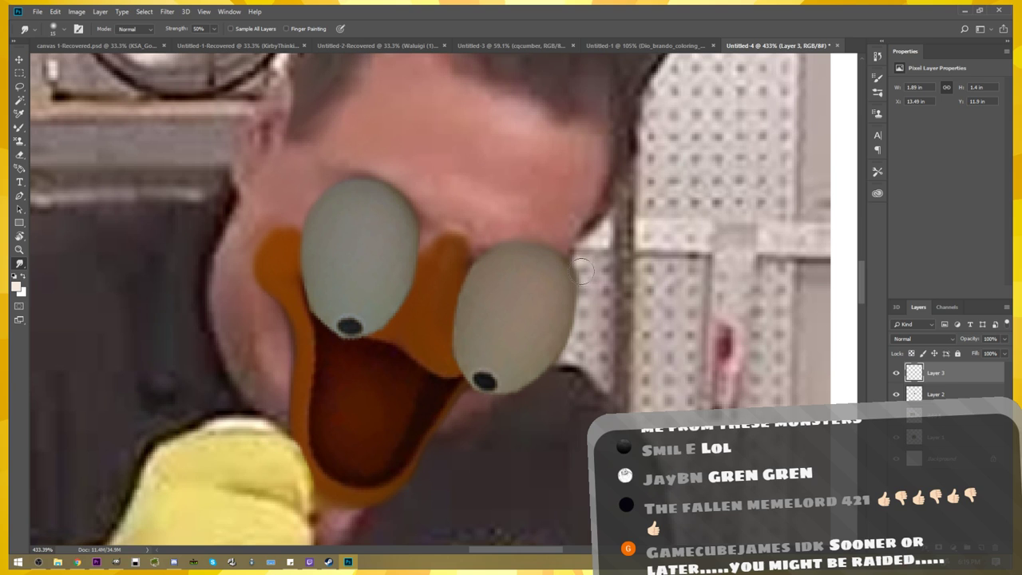
- Zoom out to view the whole photo and make Layer 1 the active layer
scroll(595, 340, down, 2)
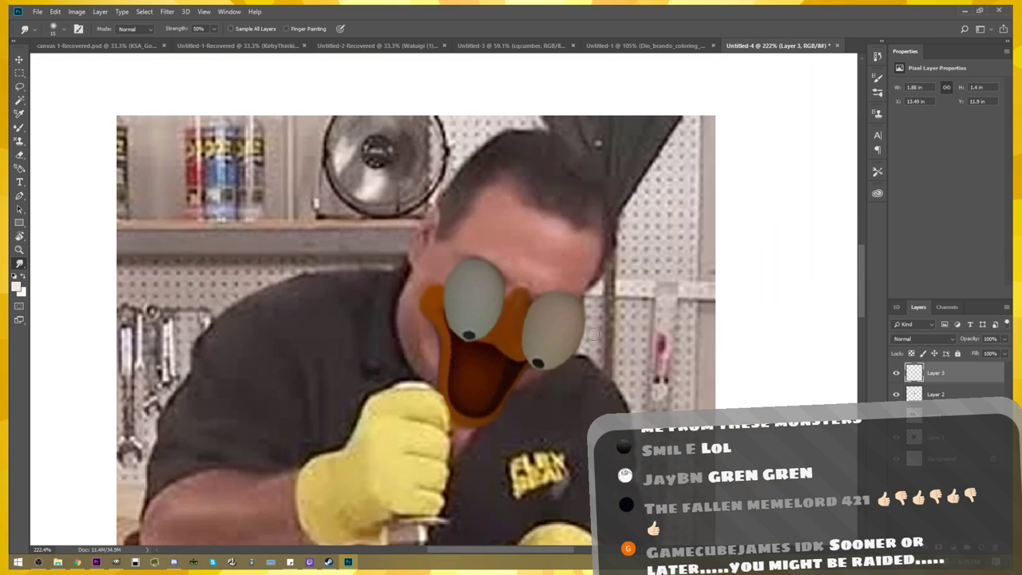
scroll(595, 340, down, 1)
scroll(595, 339, down, 2)
scroll(595, 340, down, 1)
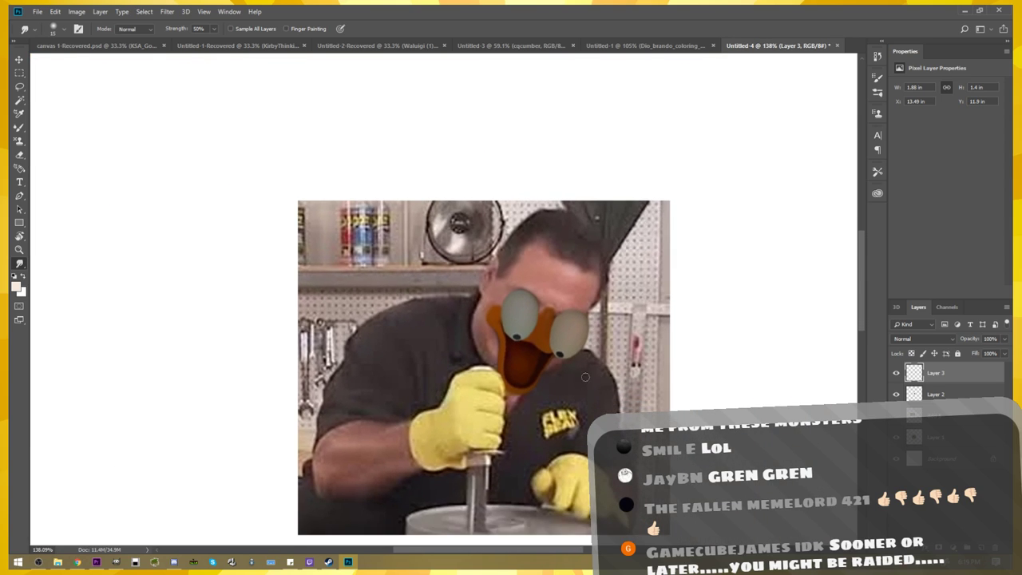
drag(586, 375, 480, 329)
scroll(443, 354, up, 2)
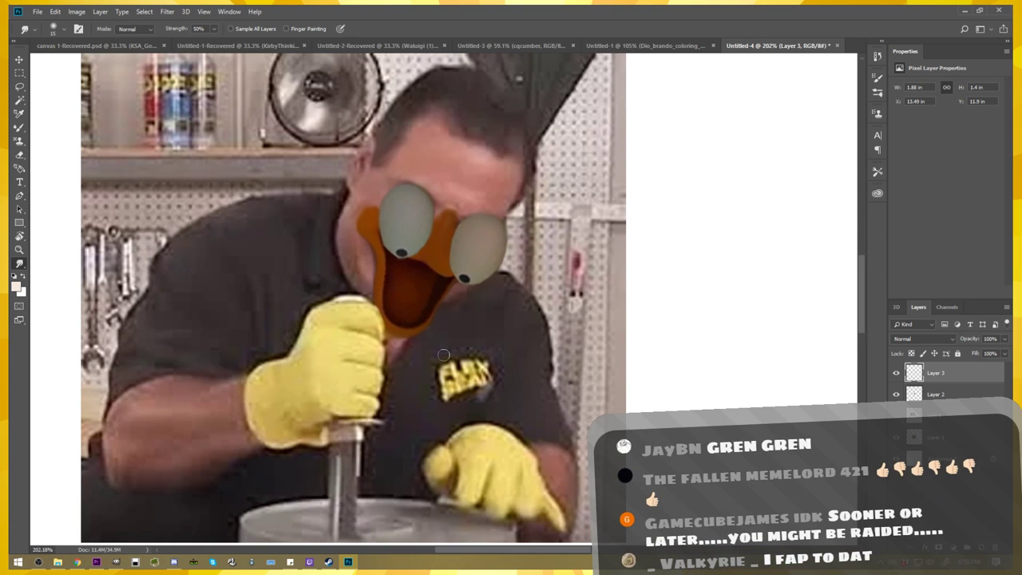
scroll(470, 349, down, 2)
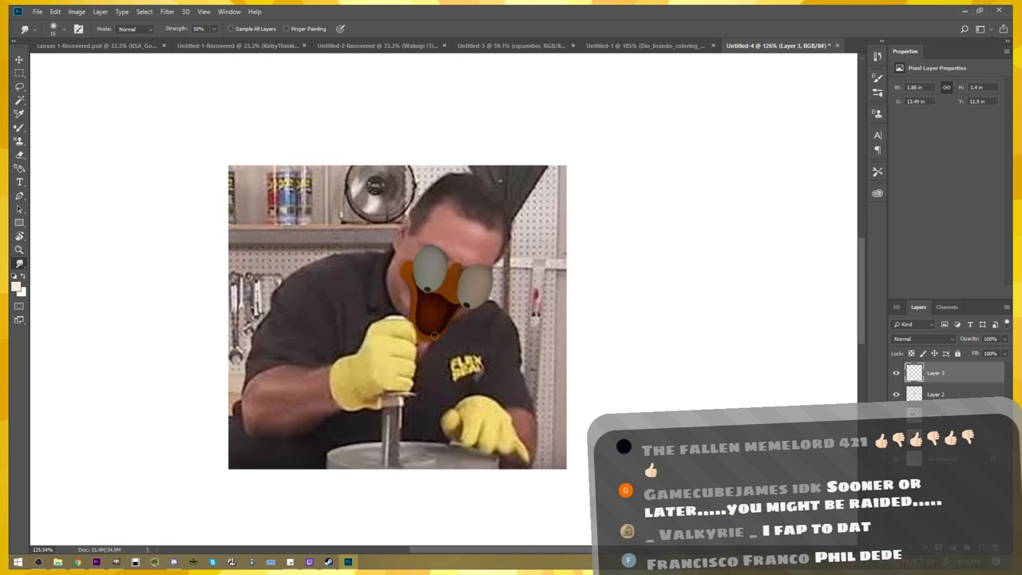
scroll(435, 335, up, 1)
scroll(436, 336, up, 1)
scroll(435, 335, up, 2)
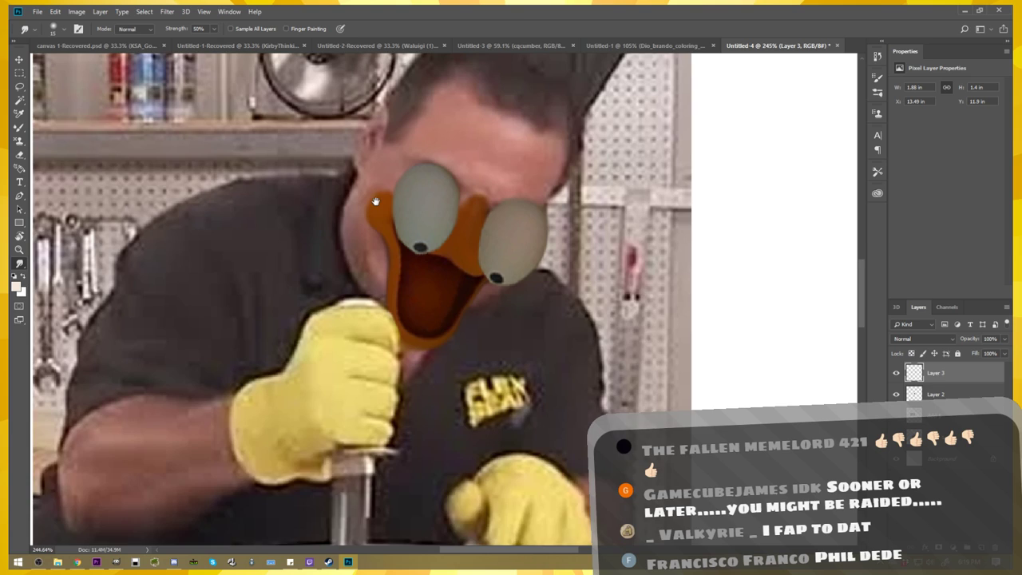
scroll(376, 201, down, 2)
scroll(463, 248, up, 2)
scroll(463, 248, up, 1)
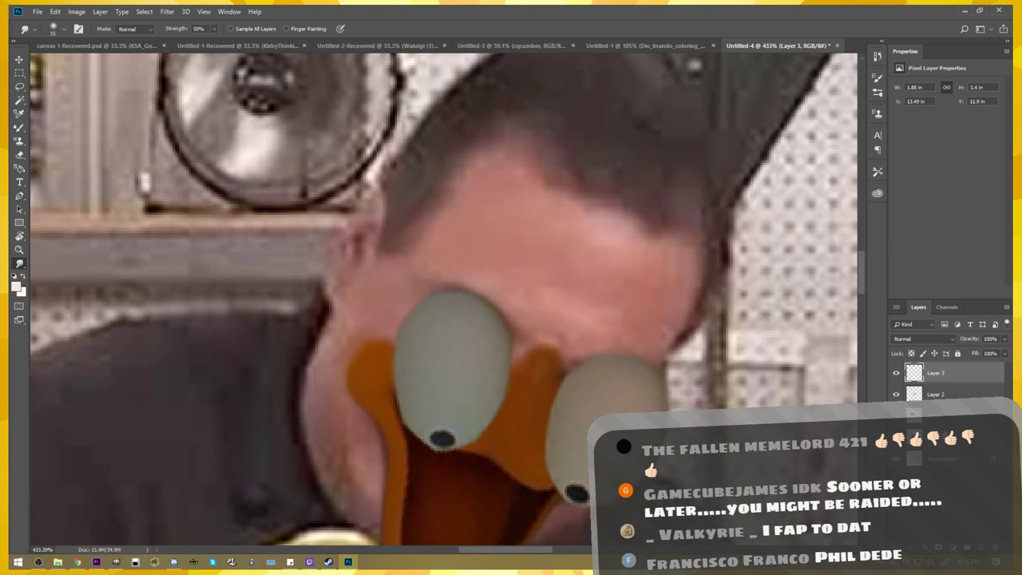
key(alt+bracketleft)
key(alt+bracketleft)
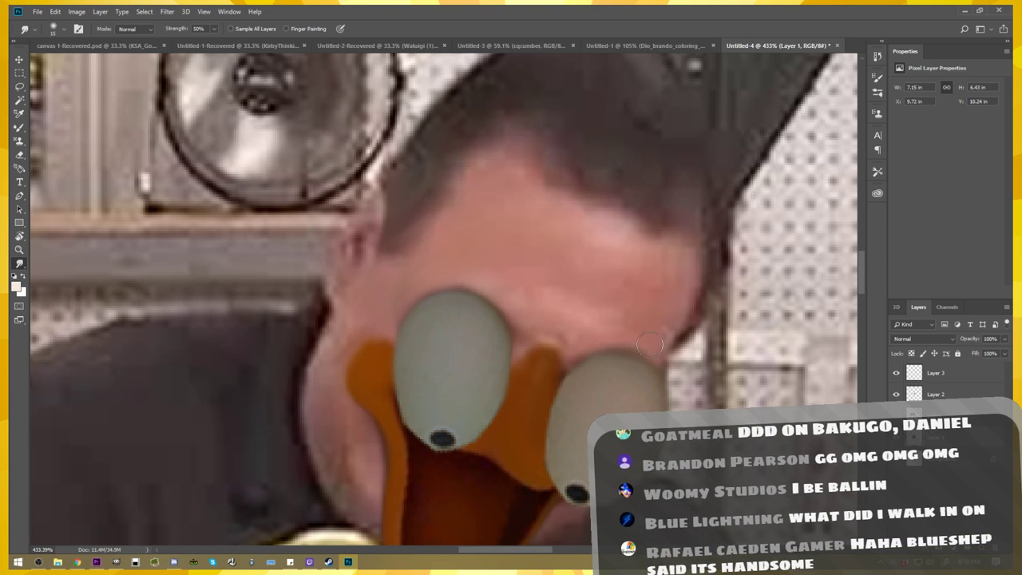
- Delete the white background Layer 0, then reselect Layer 1
scroll(599, 328, down, 4)
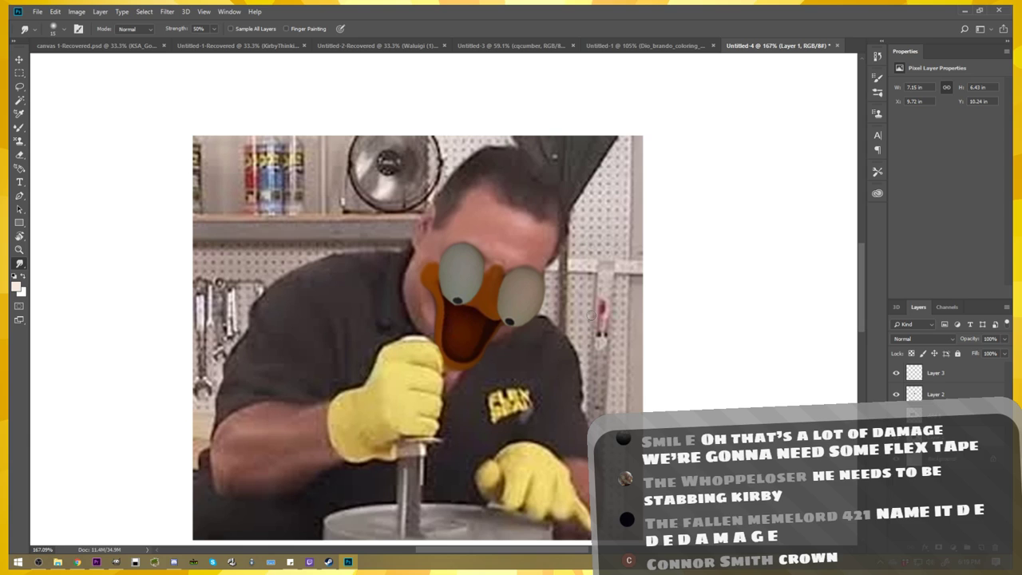
scroll(522, 358, down, 3)
scroll(503, 368, up, 2)
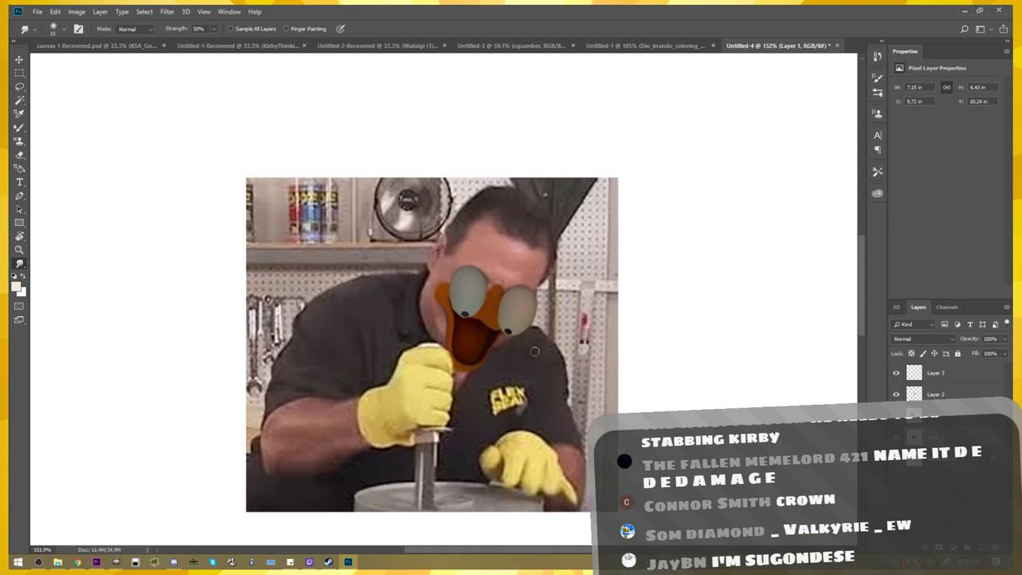
scroll(494, 373, up, 1)
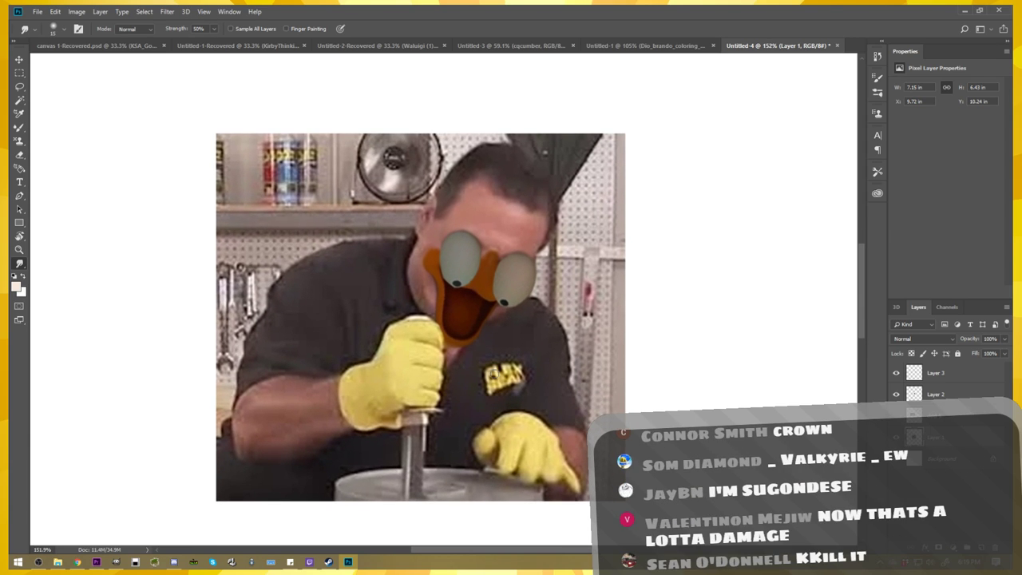
mouse_move(527, 365)
mouse_down()
mouse_move(444, 322)
mouse_move(457, 342)
mouse_up()
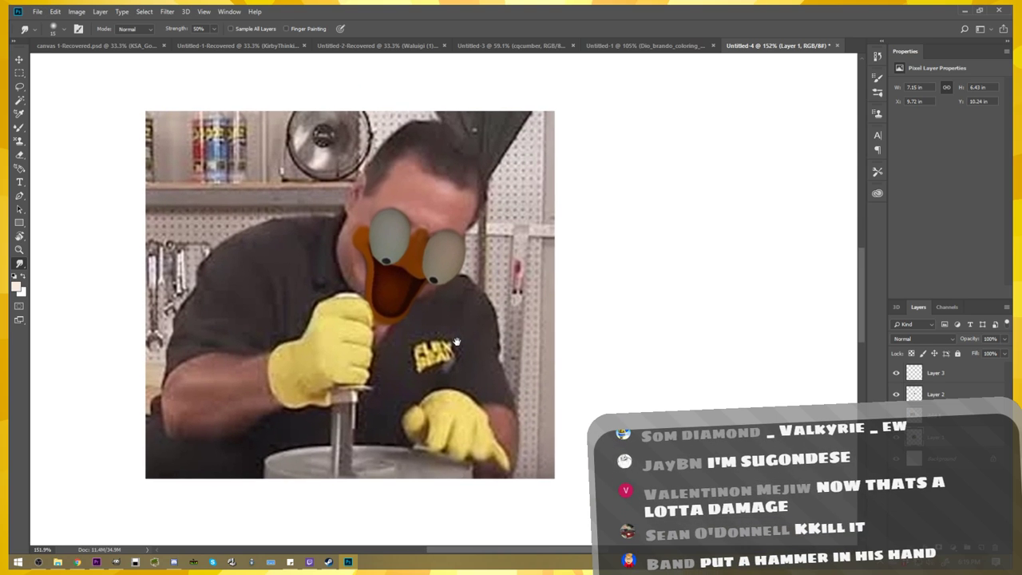
key(alt+bracketleft)
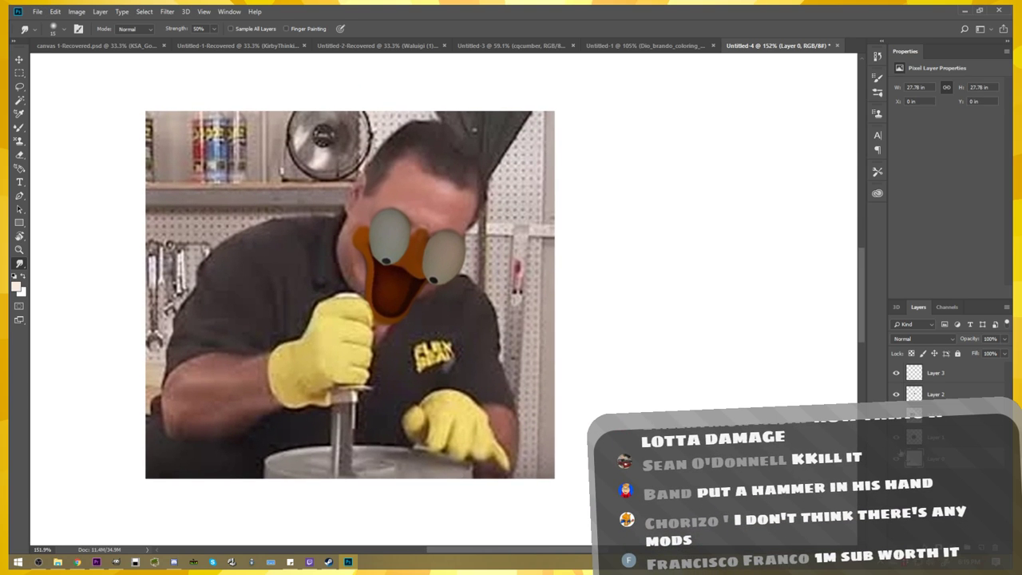
key(Delete)
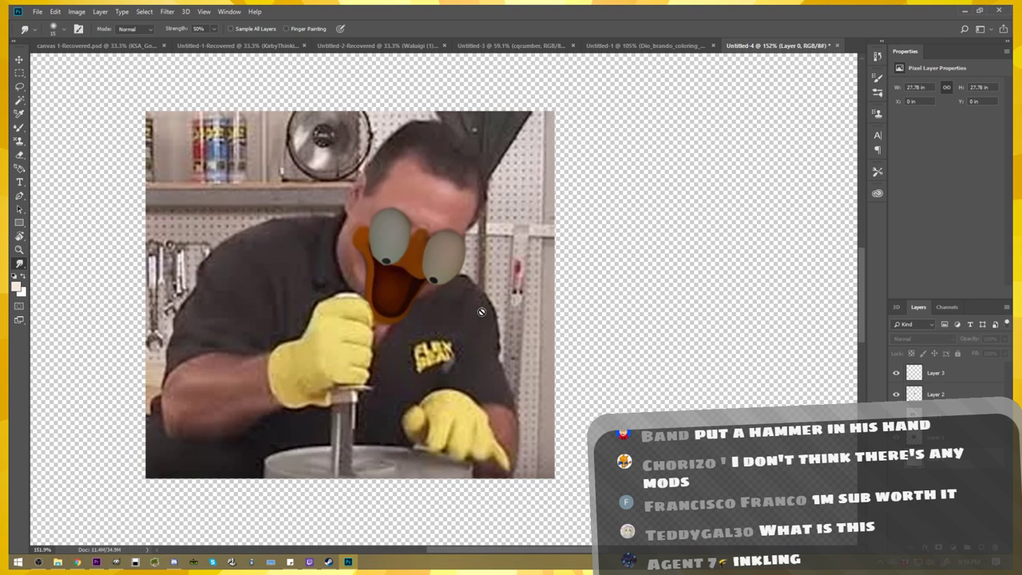
click(945, 439)
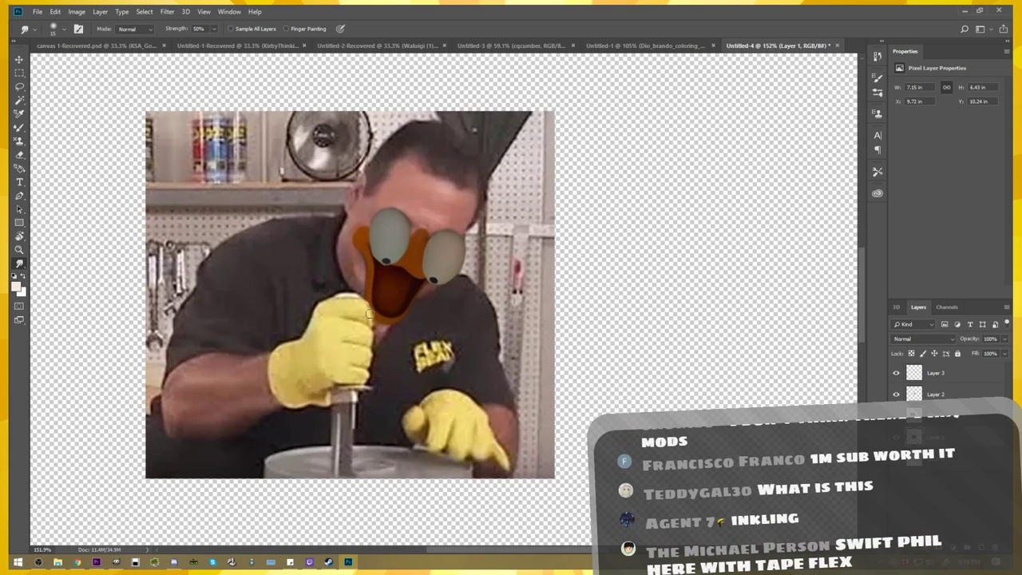
- Quick Export the image as a PNG, then switch over to GIMP
click(39, 13)
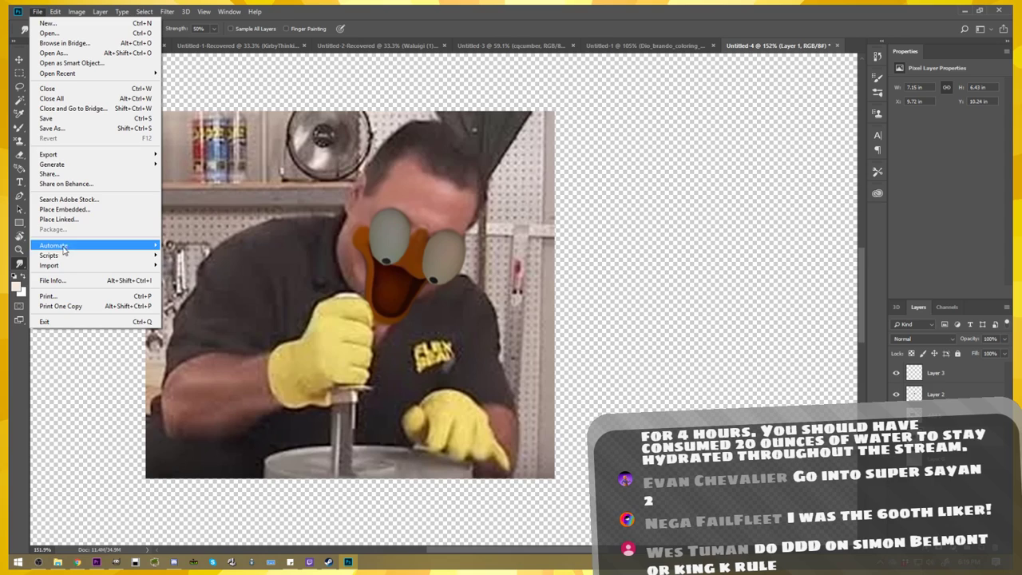
mouse_move(49, 154)
click(231, 157)
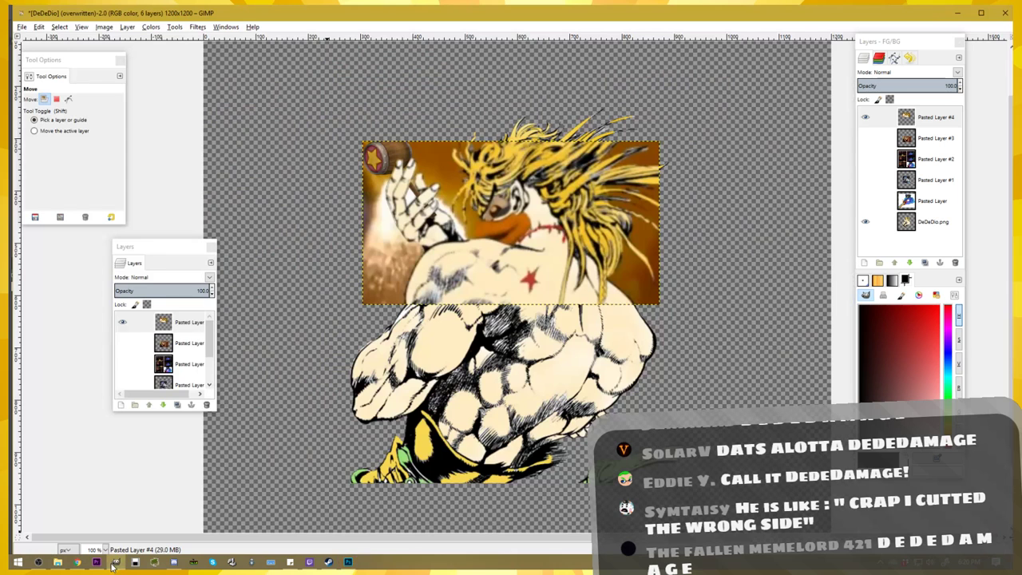
click(115, 562)
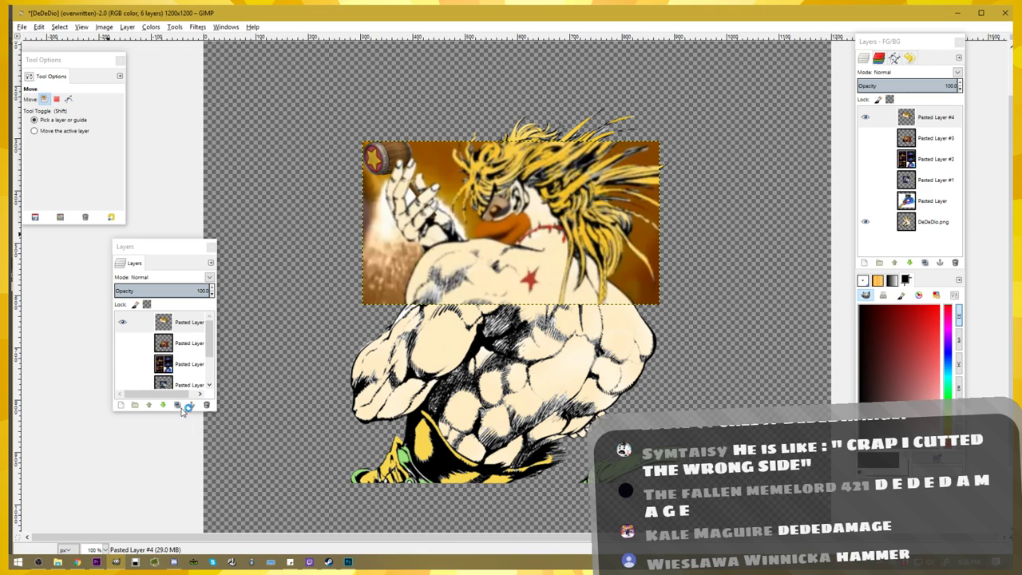
- Close the DeDeDio image in GIMP, discarding its unsaved changes
click(1006, 14)
click(1007, 14)
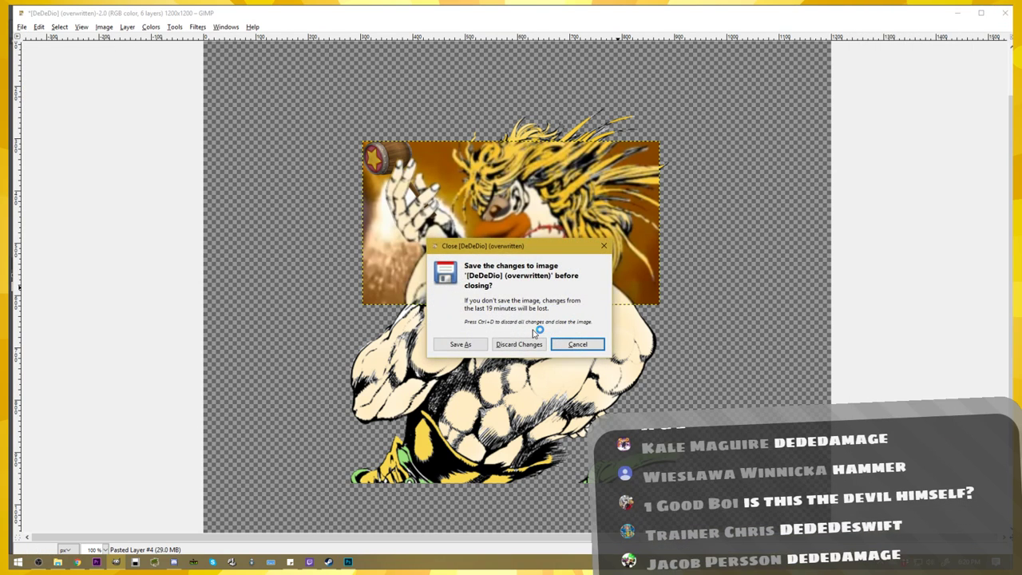
click(531, 342)
- Open DEDEDAMAGE.png in GIMP, crop it to content, and overwrite the file
click(57, 561)
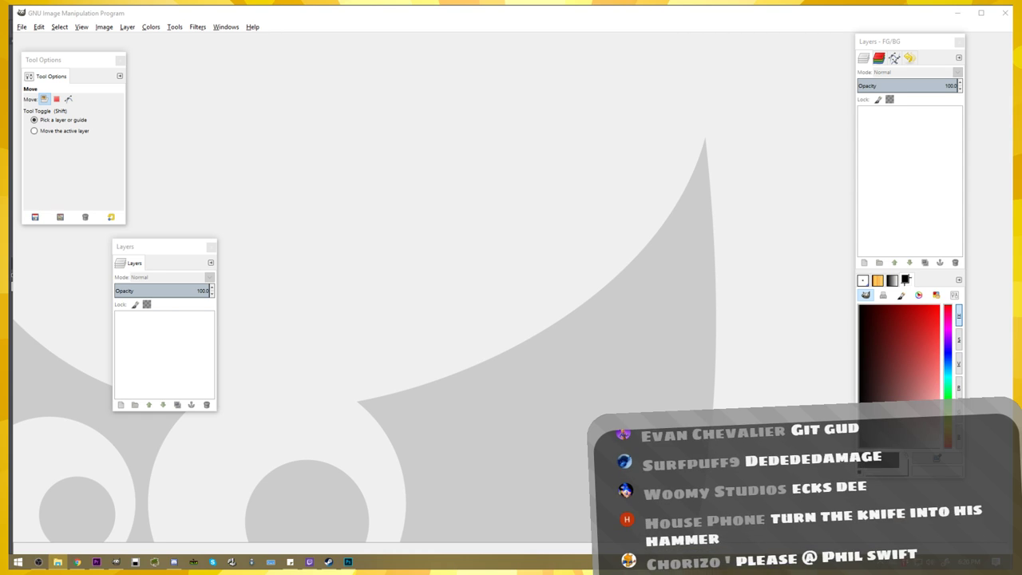
drag(1021, 336, 555, 336)
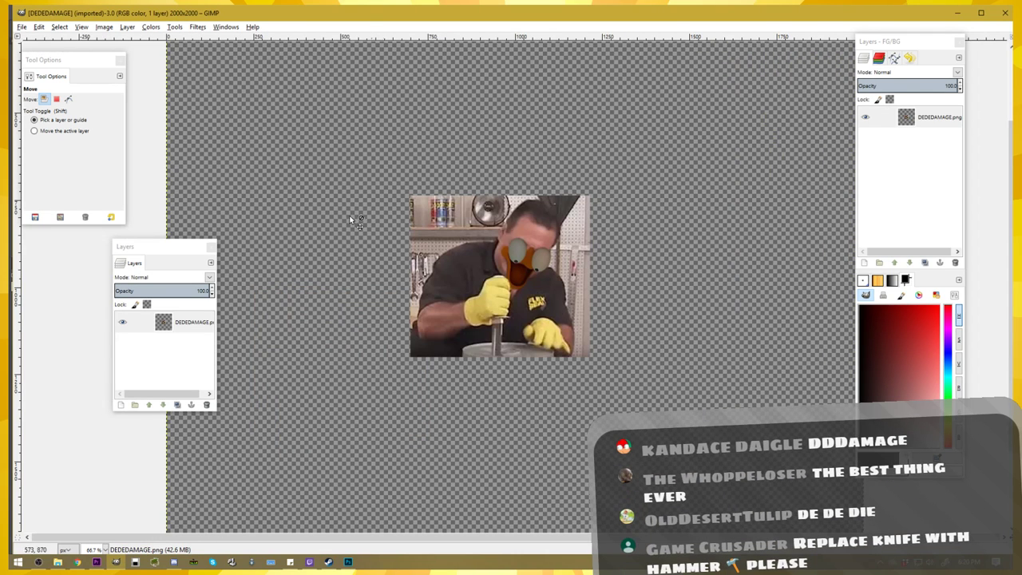
click(105, 28)
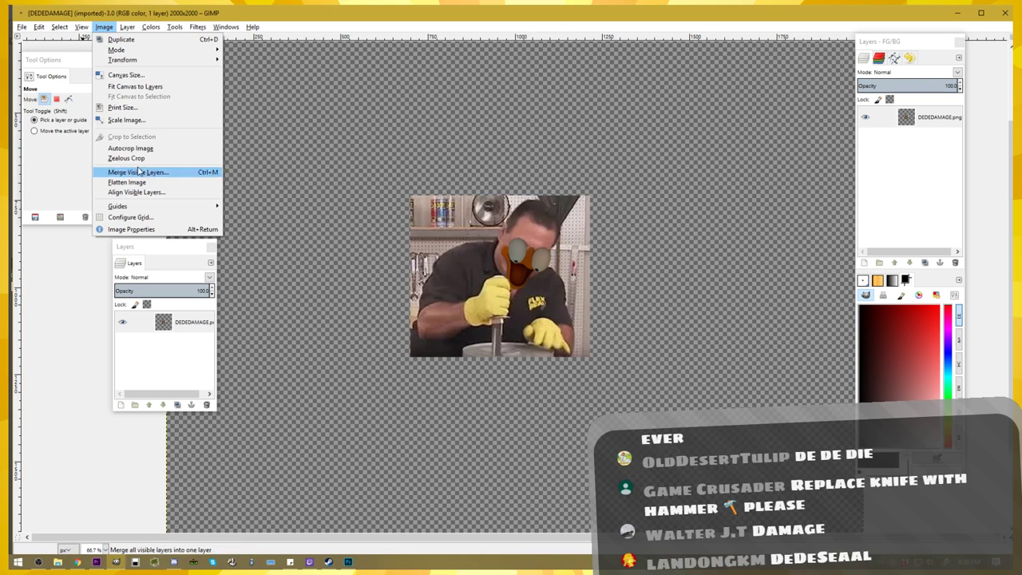
click(128, 151)
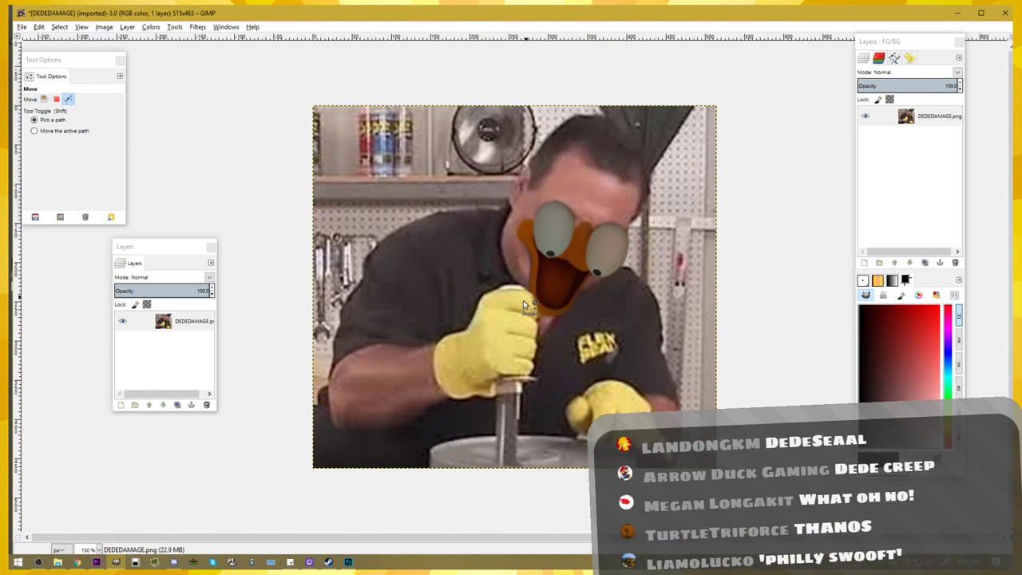
click(22, 26)
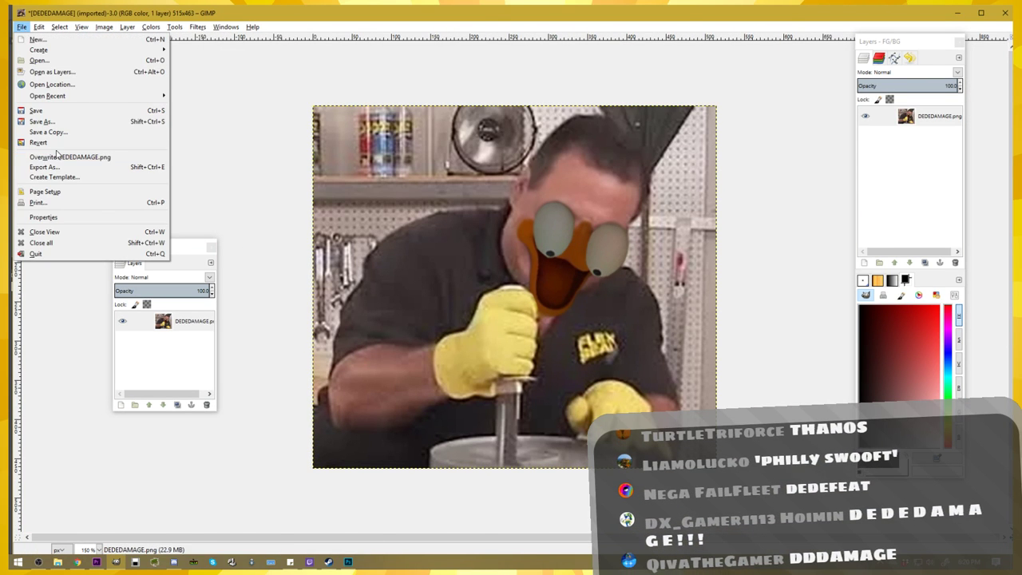
click(70, 157)
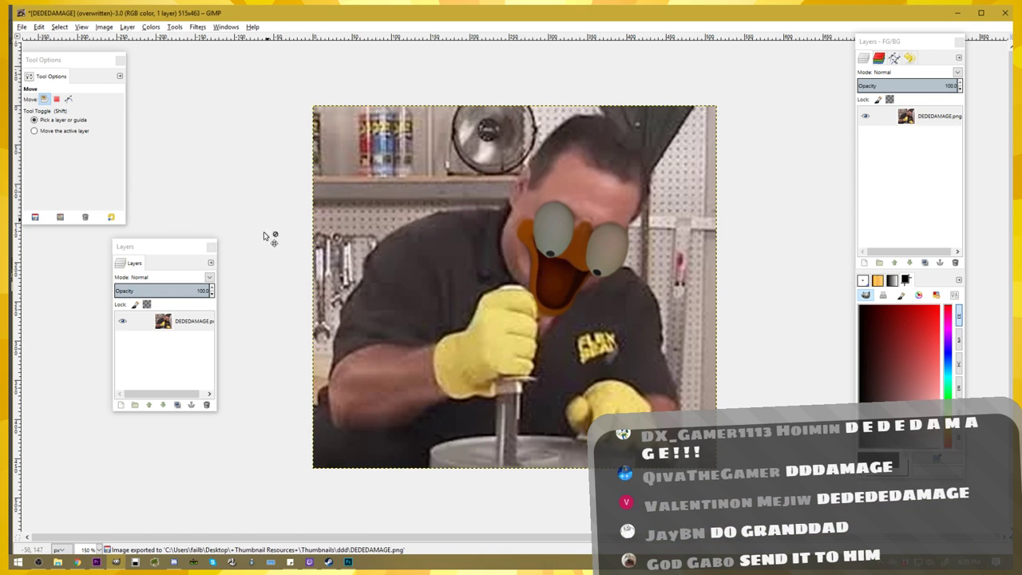
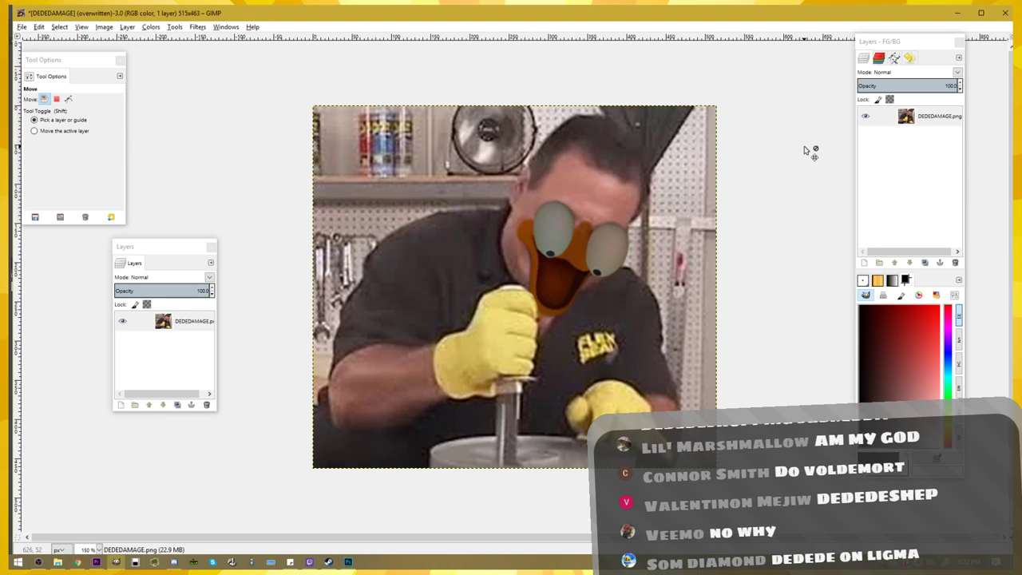
- Hide the photo layer and resize the canvas from 515×463 to 2000 × 2000 pixels
click(808, 151)
click(866, 117)
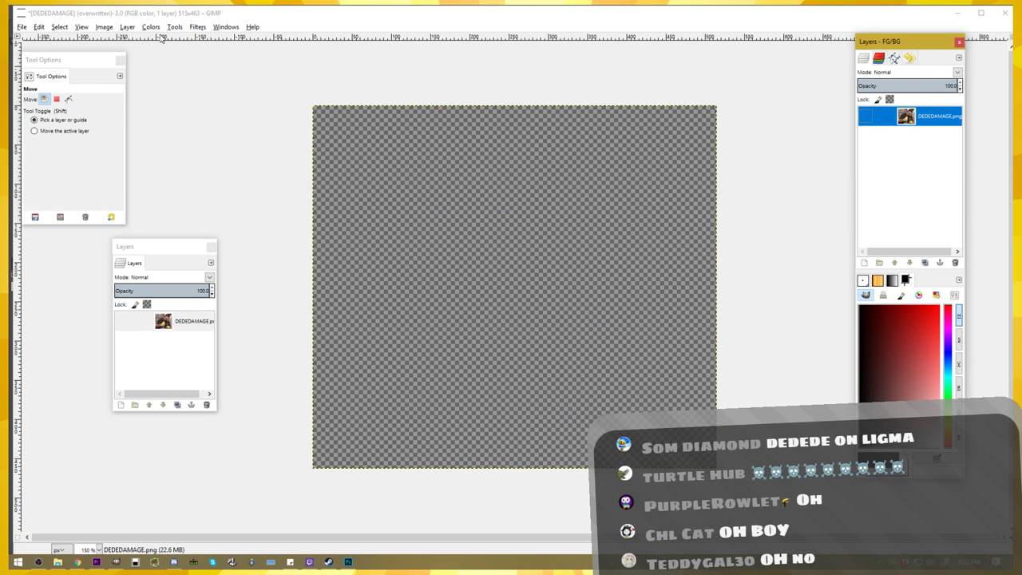
click(104, 26)
click(126, 74)
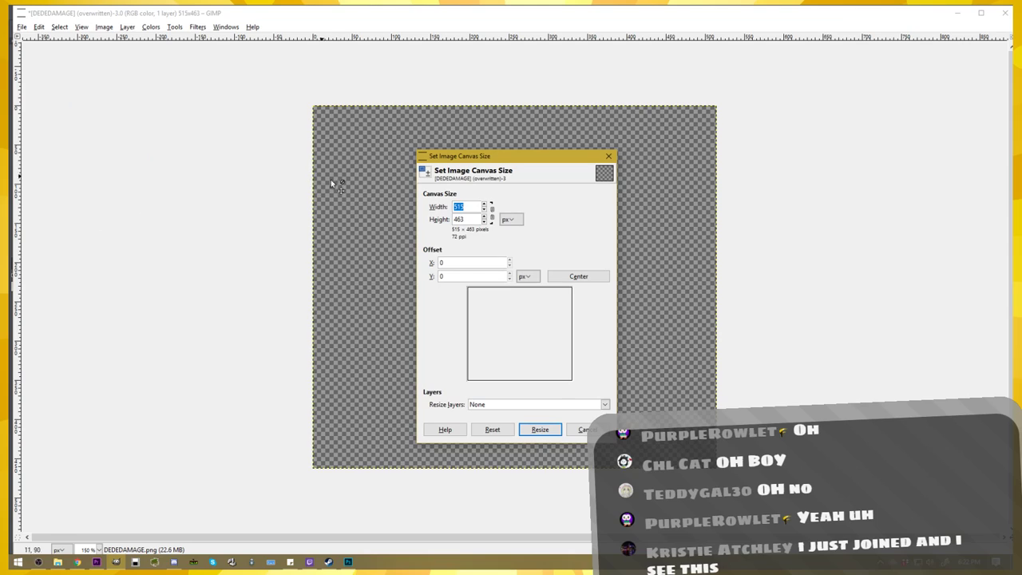
text(200)
key(Tab)
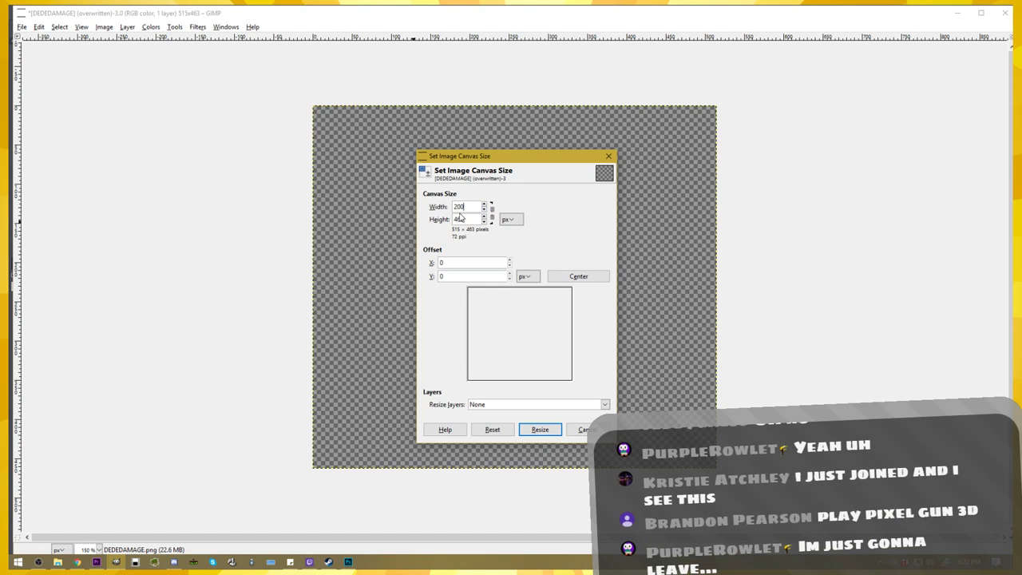
text(2000)
key(Tab)
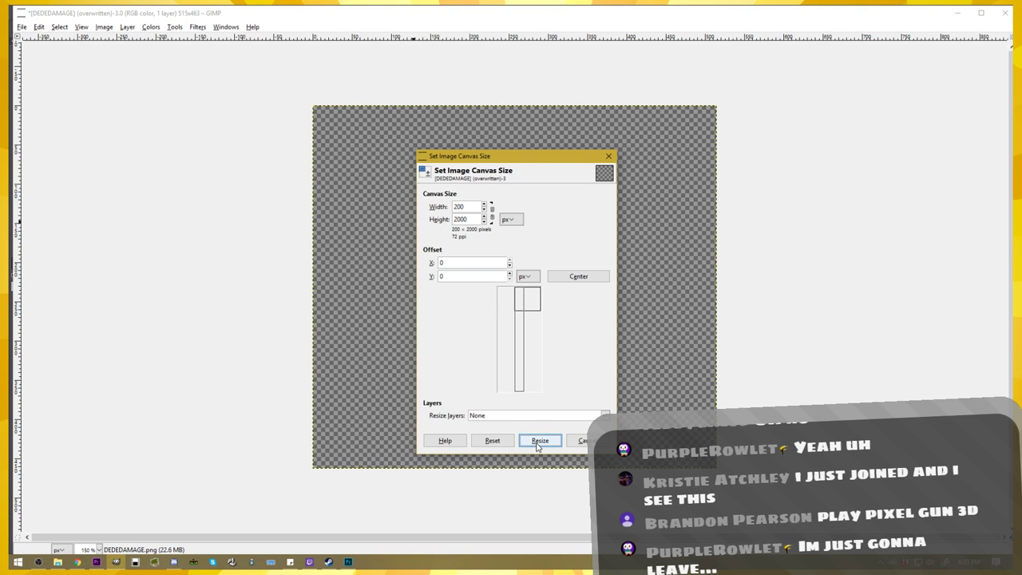
click(472, 206)
text(0)
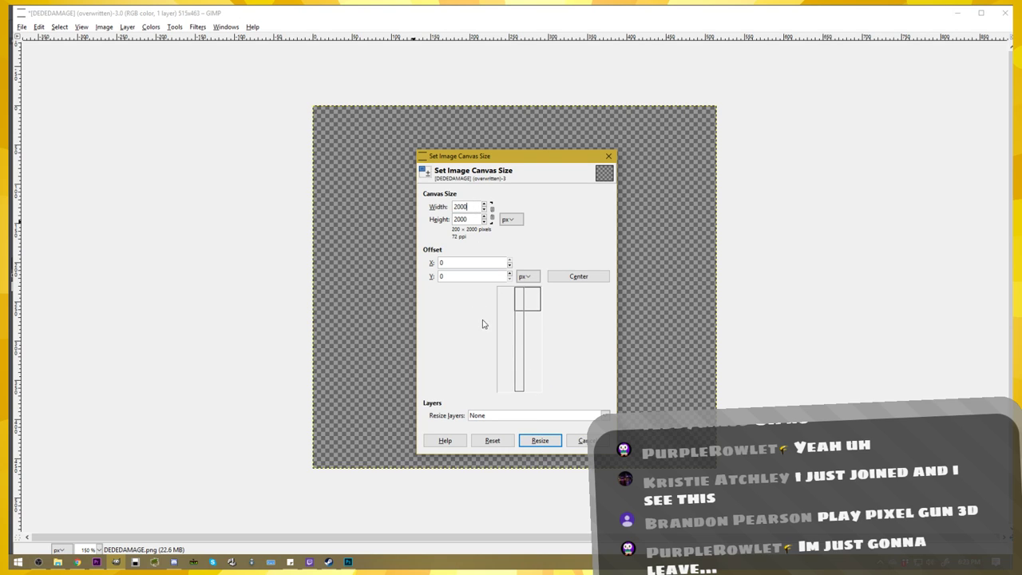
click(541, 440)
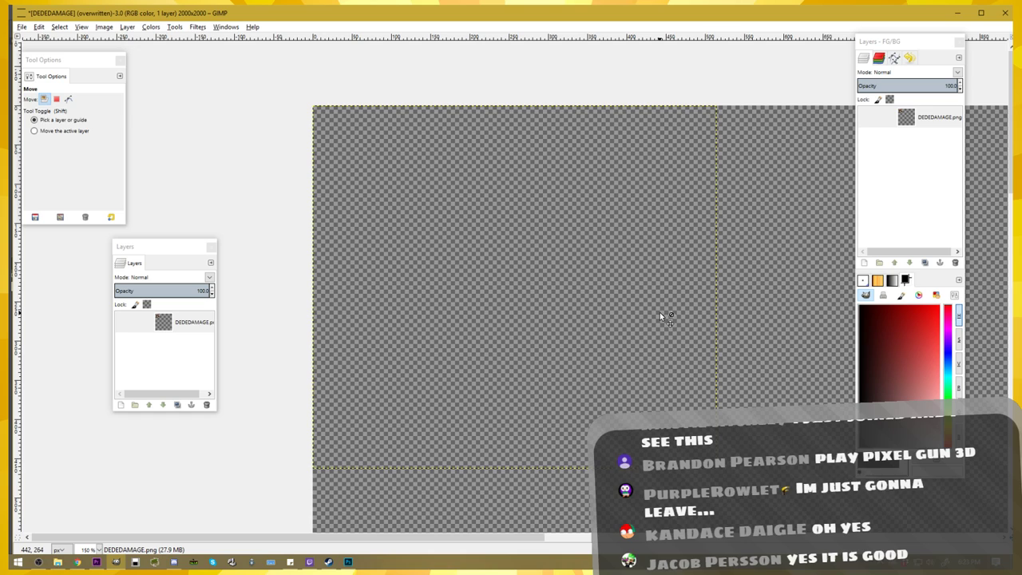
- Move the photo layer to the canvas centre, hide it, and use Layer to Image Size
scroll(673, 300, down, 6)
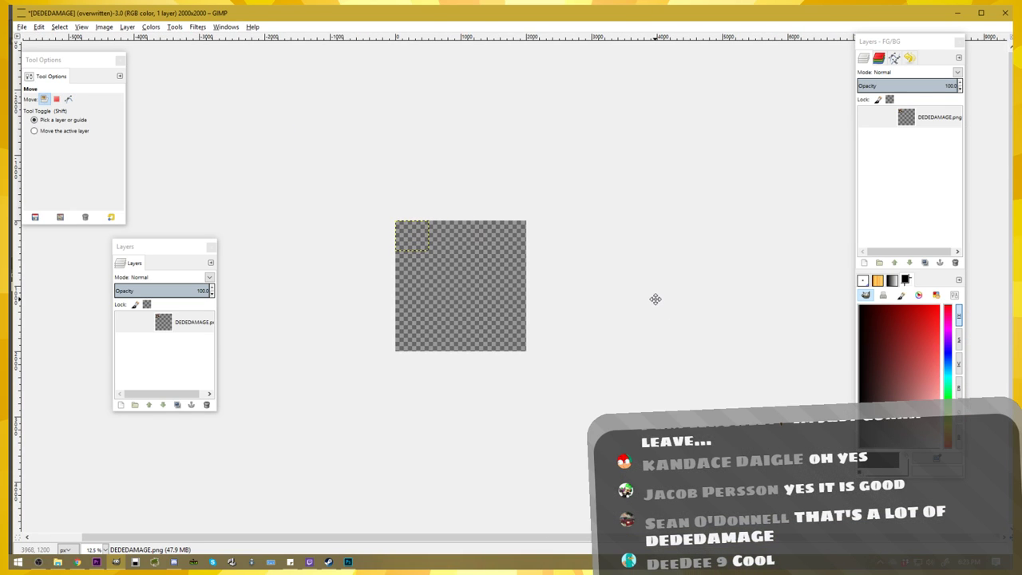
scroll(493, 275, up, 3)
scroll(582, 256, down, 1)
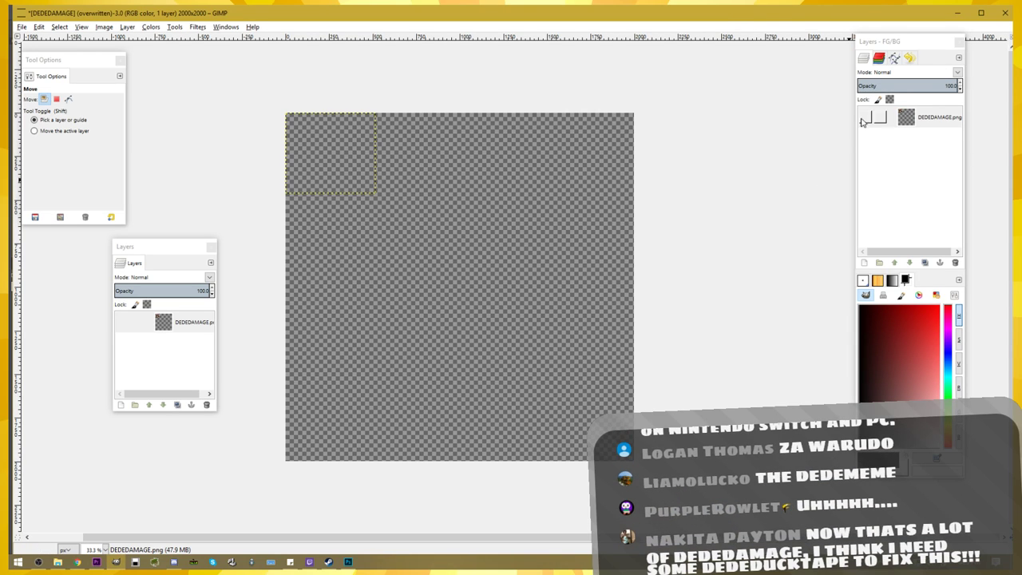
drag(329, 161, 446, 299)
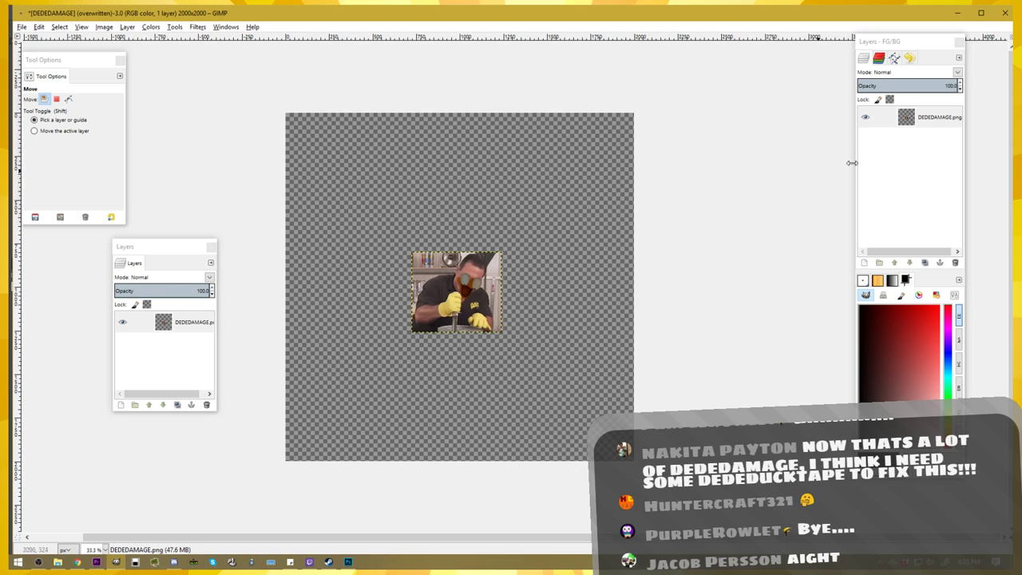
click(865, 117)
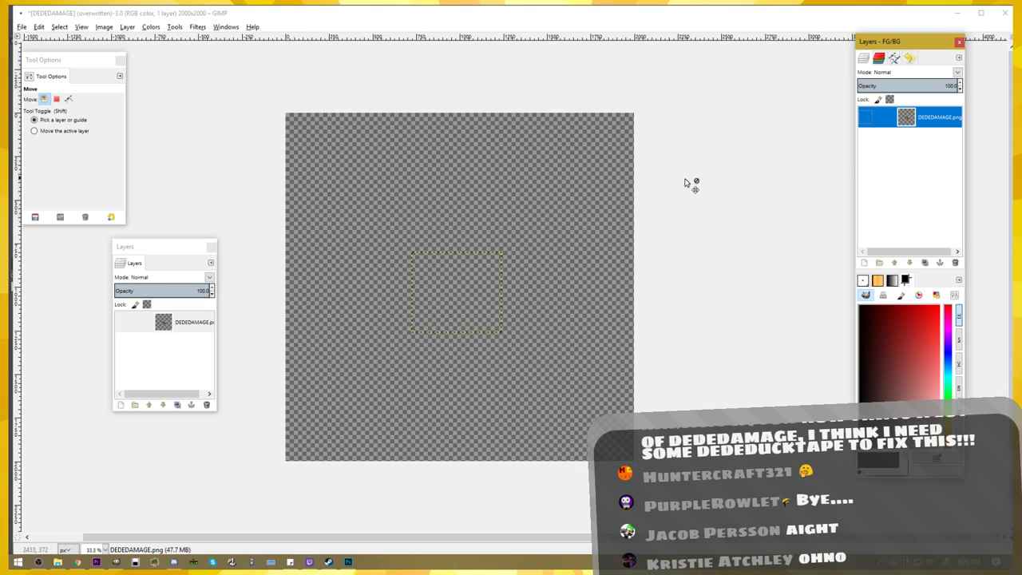
click(127, 26)
click(160, 179)
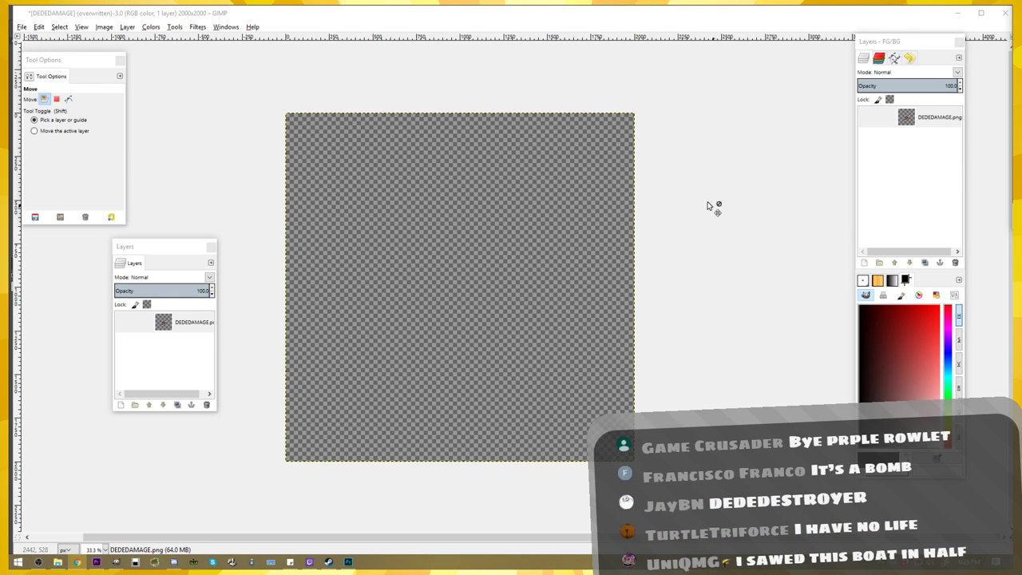
- Paste the duck-faced Flex Tape photo as a new layer, nudge it into place, and hide it
key(ctrl+v)
key(ctrl+shift+n)
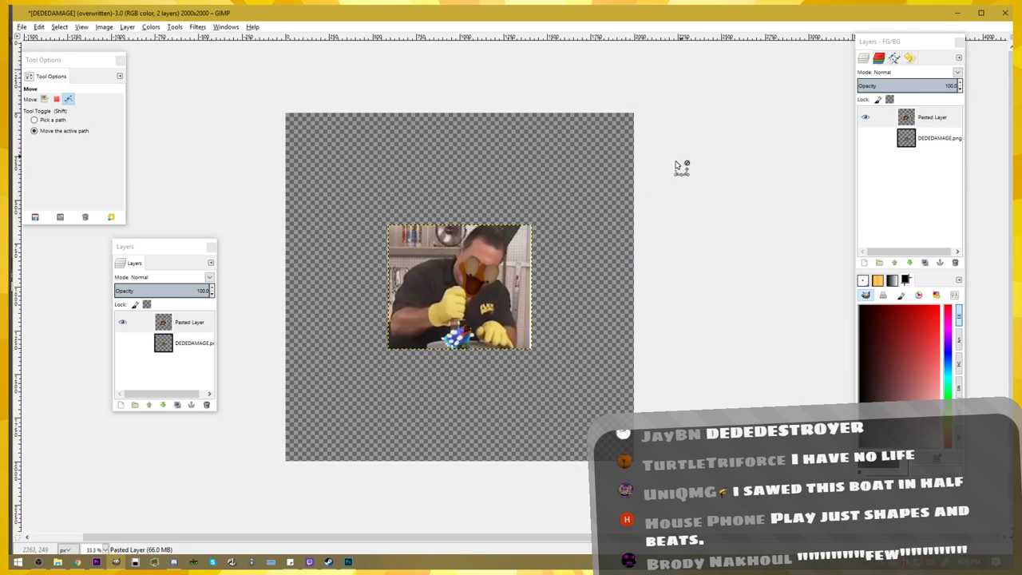
key(1)
drag(562, 281, 547, 172)
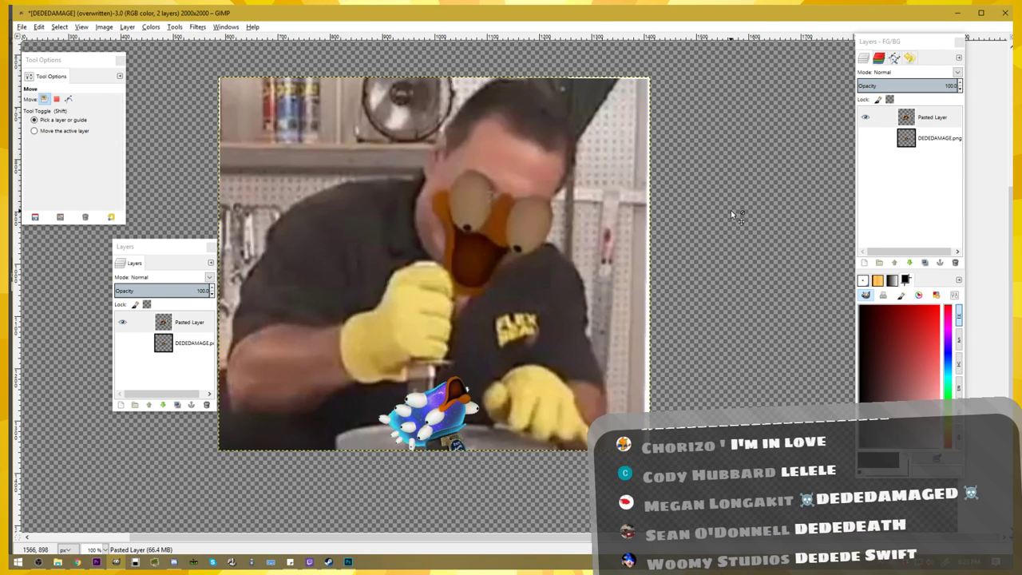
click(179, 251)
drag(179, 252, 88, 272)
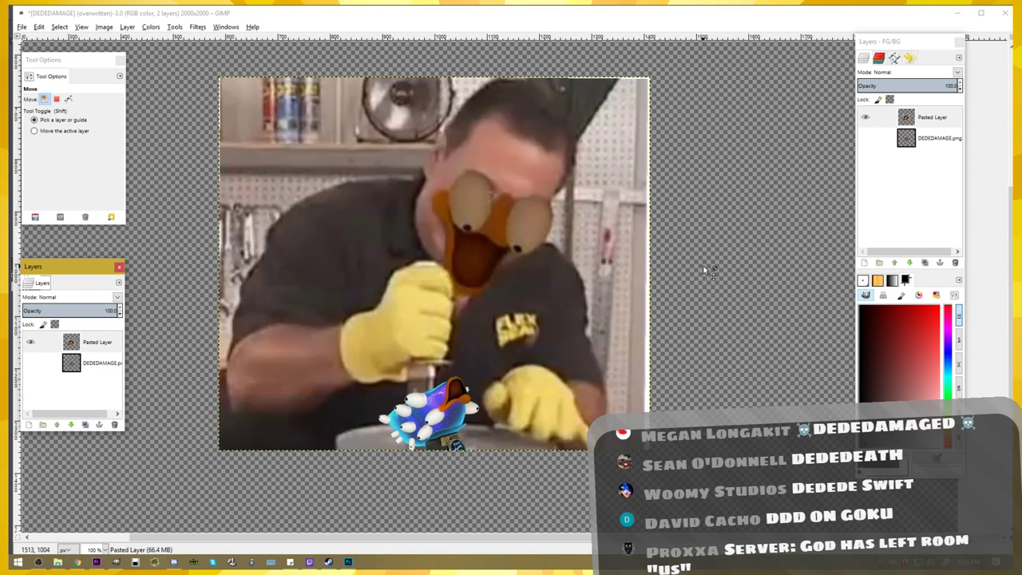
drag(725, 267, 719, 263)
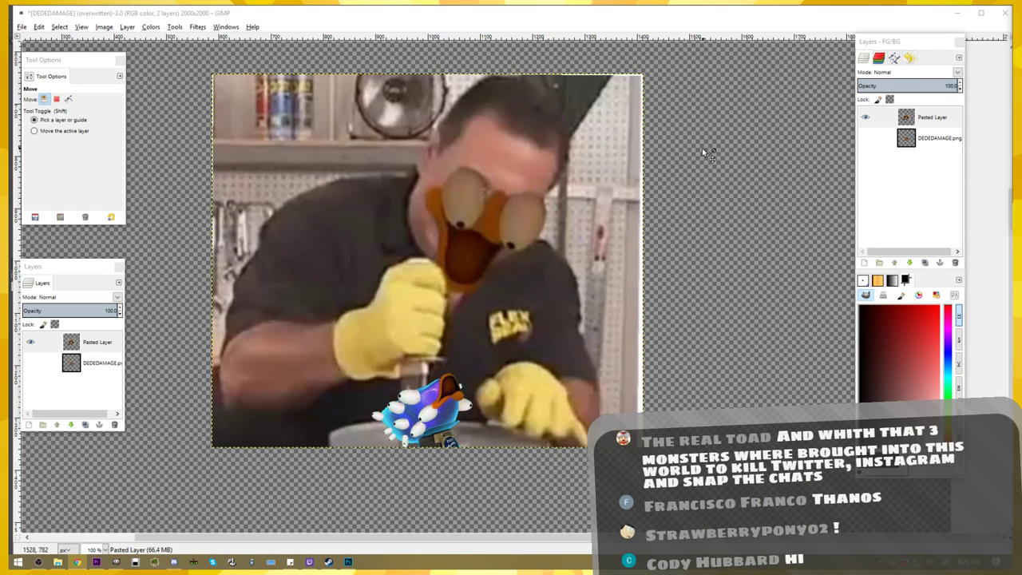
click(864, 117)
- Paste the boat-sawing meme and then the cartoon ducks picture into the image
key(ctrl+v)
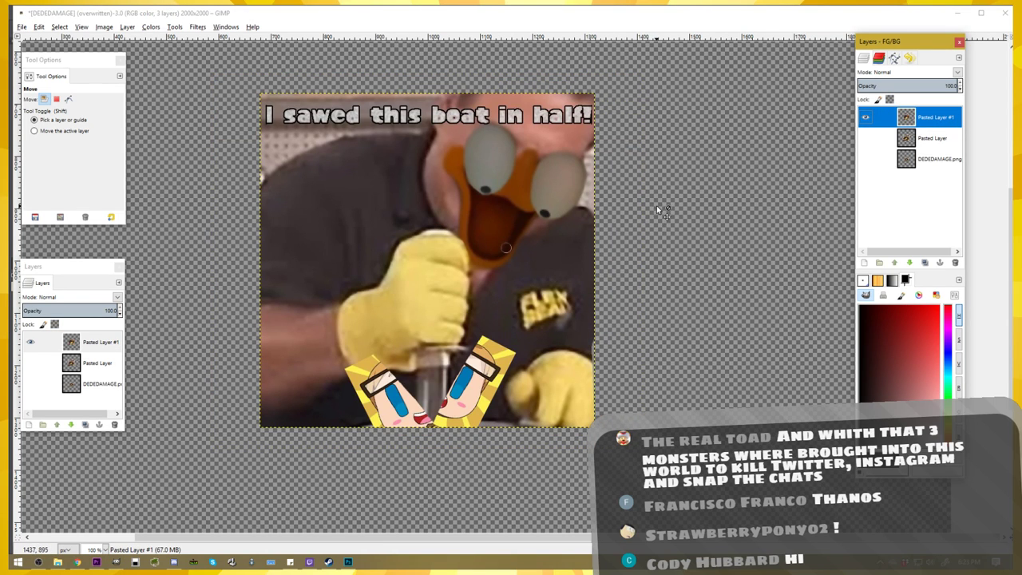
click(669, 214)
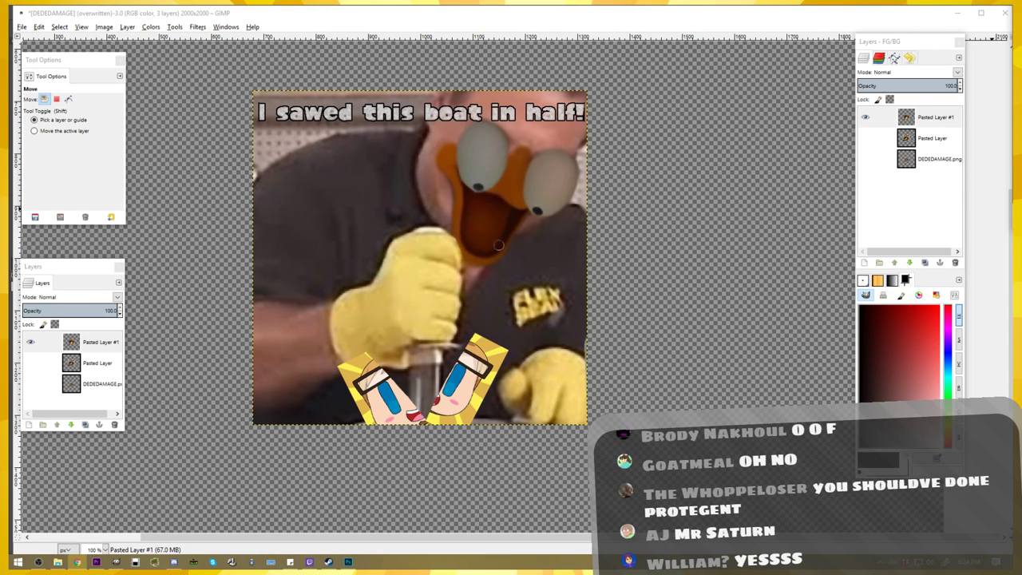
key(ctrl+v)
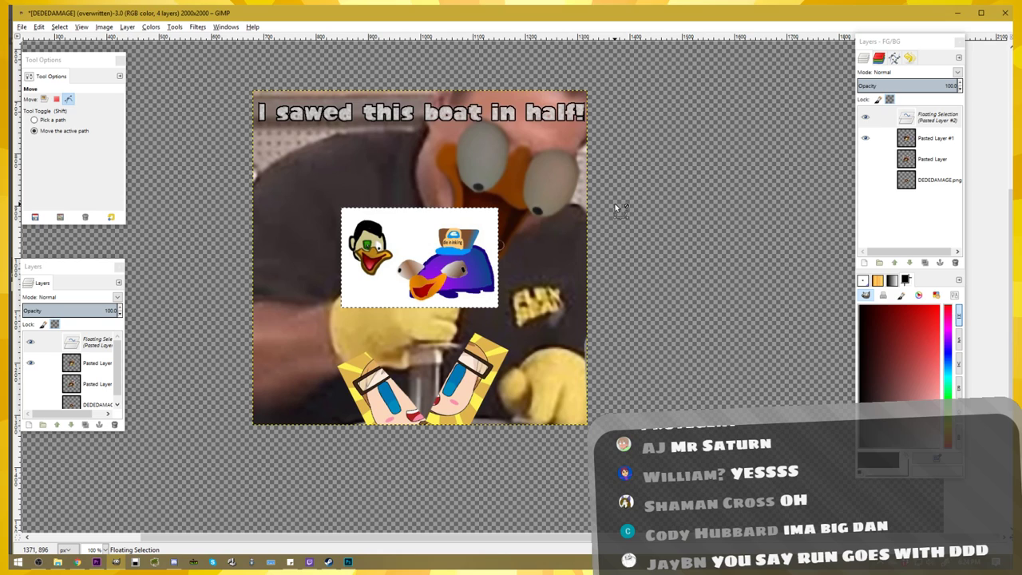
- Turn the floating cartoon-ducks paste into its own layer
click(615, 207)
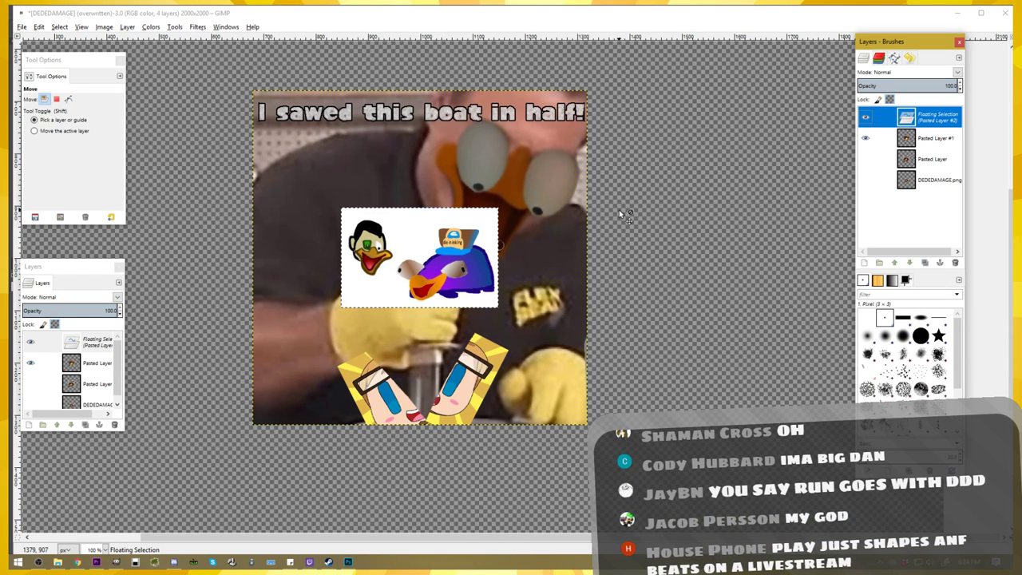
ctrl+scroll(532, 196, up, 5)
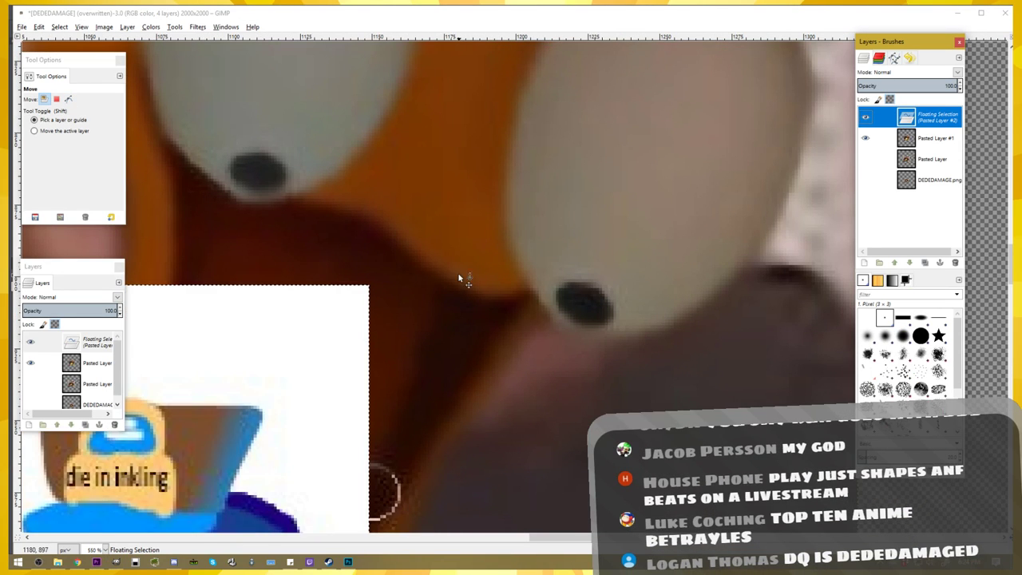
ctrl+scroll(480, 303, down, 1)
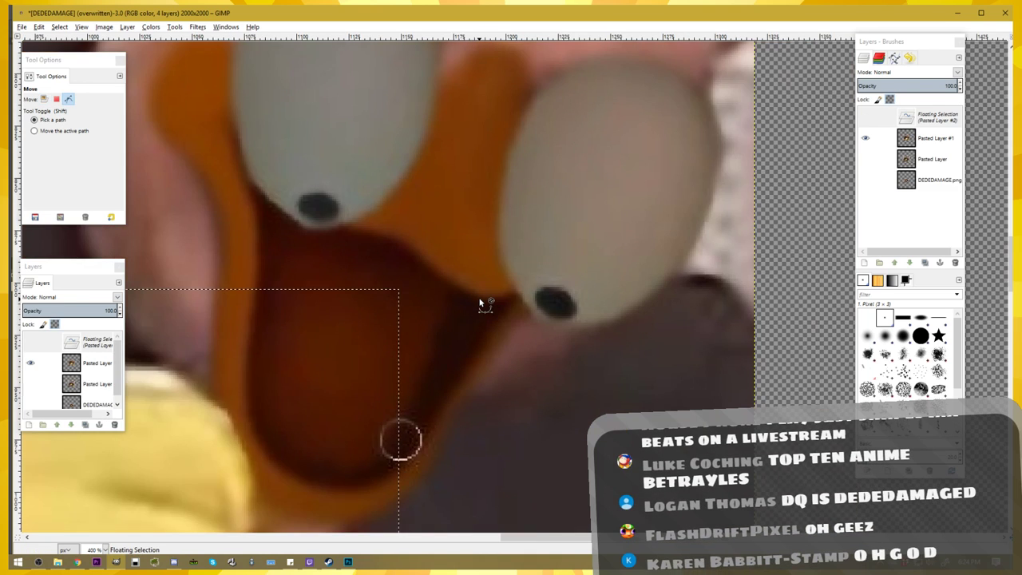
key(shift+ctrl+n)
mouse_move(438, 341)
mouse_down()
mouse_move(594, 183)
mouse_move(815, 153)
mouse_up()
drag(835, 146, 808, 120)
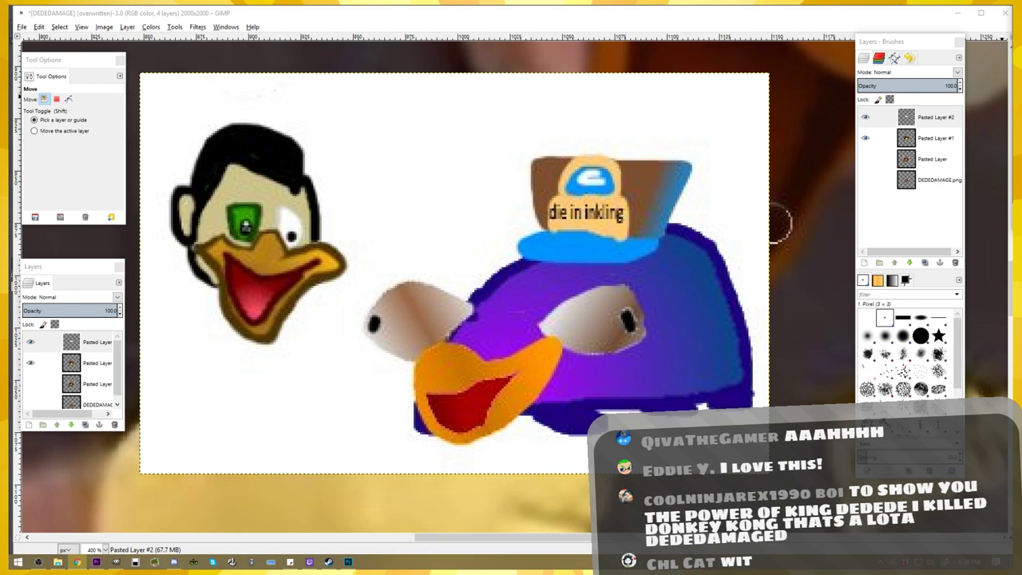
- Paste the 'Top 10 Anime Boss Fights' YouTube card and the many-eyed blue creature as layers
key(ctrl+v)
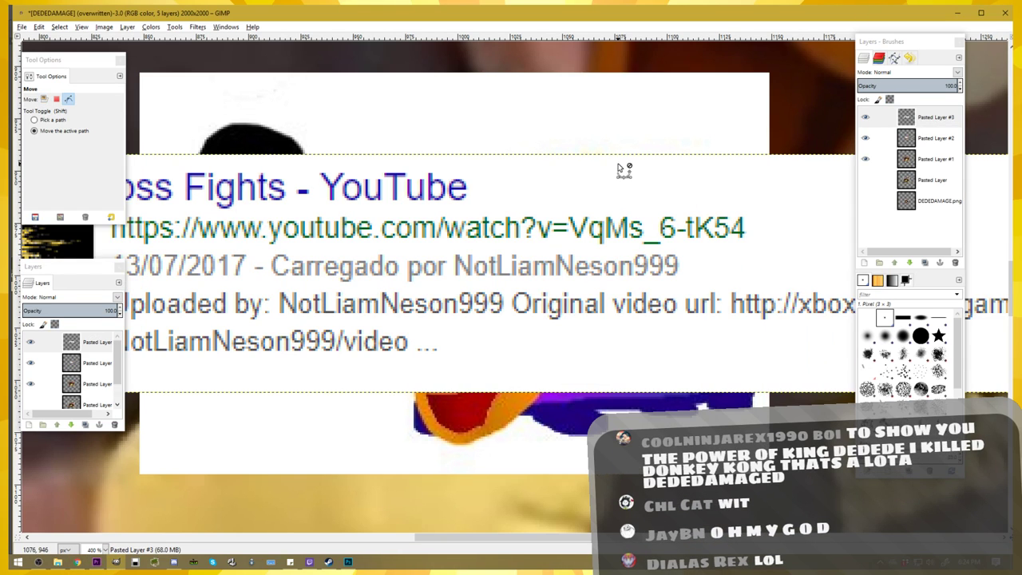
ctrl+scroll(541, 175, down, 2)
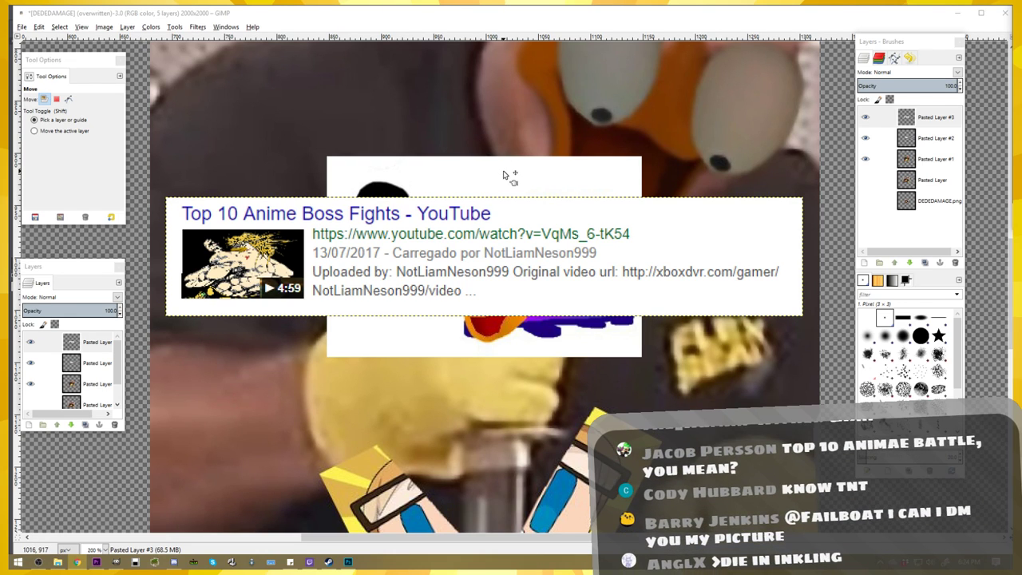
key(ctrl+v)
key(shift+ctrl+n)
key(minus)
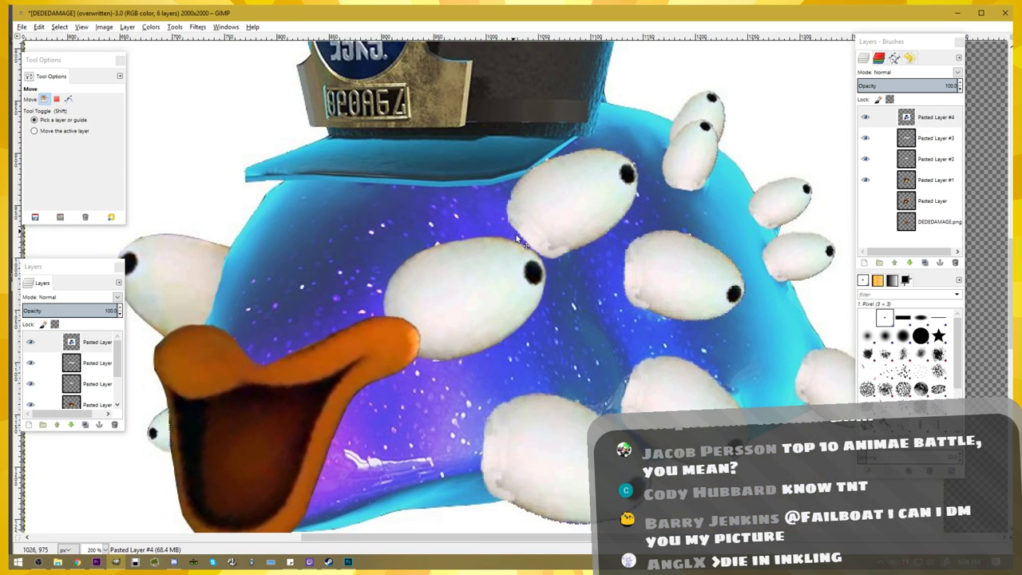
- Paste the 'I sawed this penguin in half' Flex Tape scene over the white strip, discarding the extra untitled image
scroll(541, 229, right, 2)
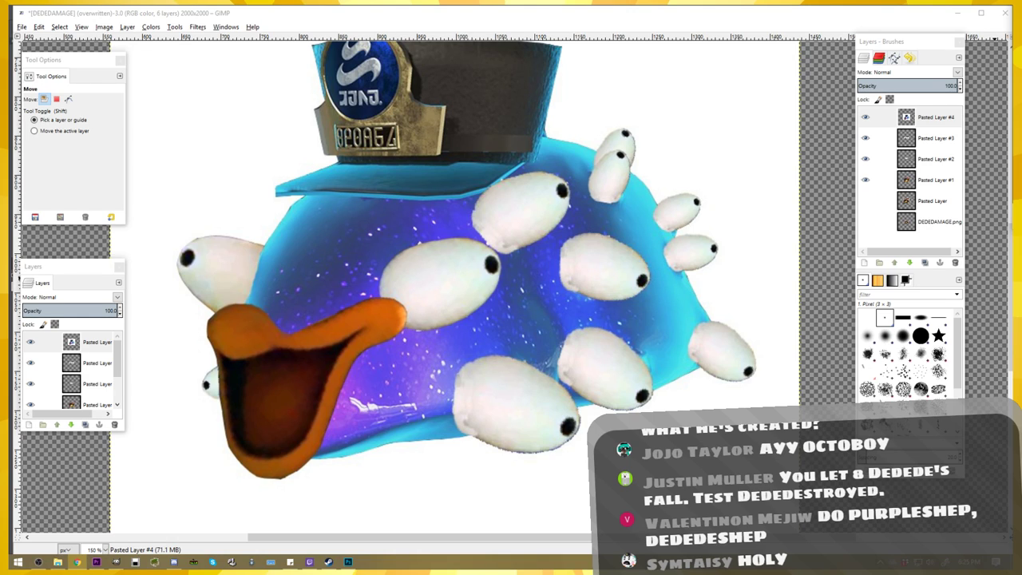
key(ctrl+v)
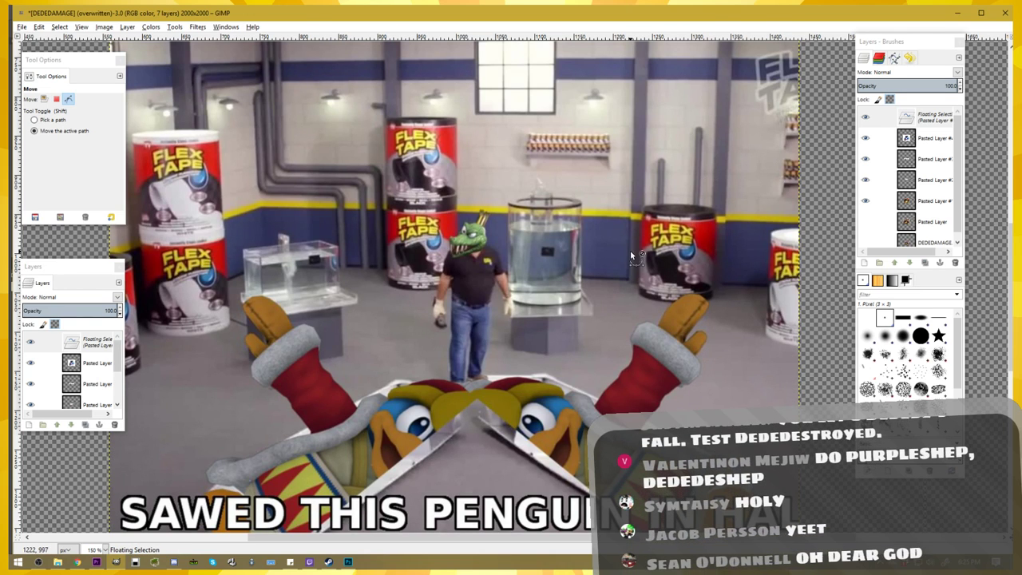
key(ctrl+shift+v)
click(742, 107)
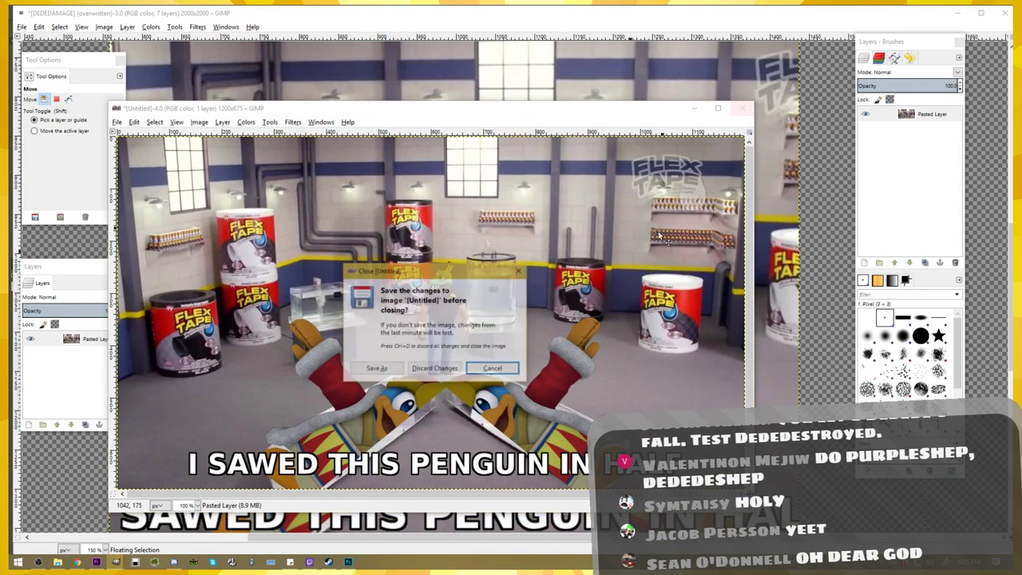
click(431, 369)
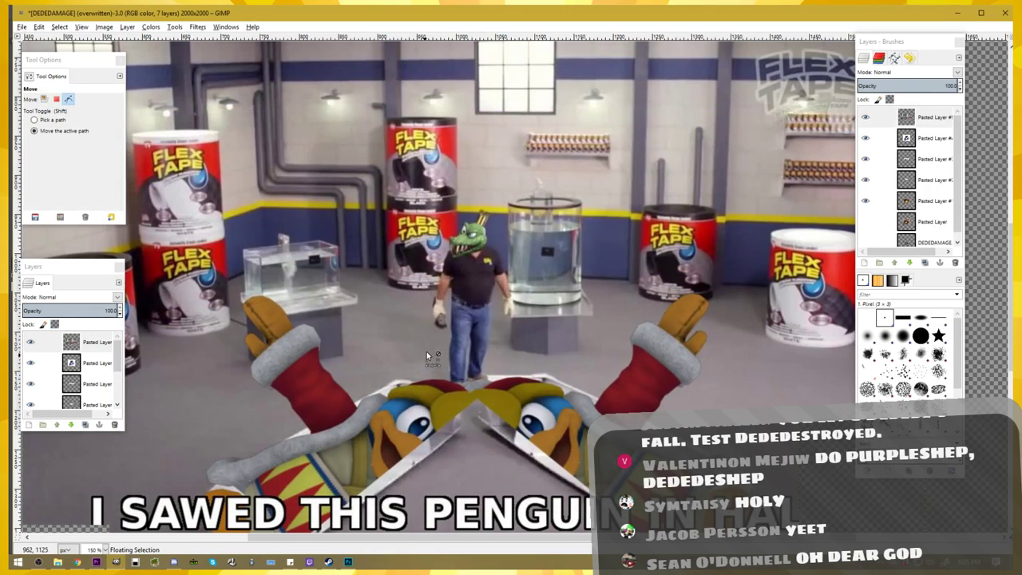
key(1)
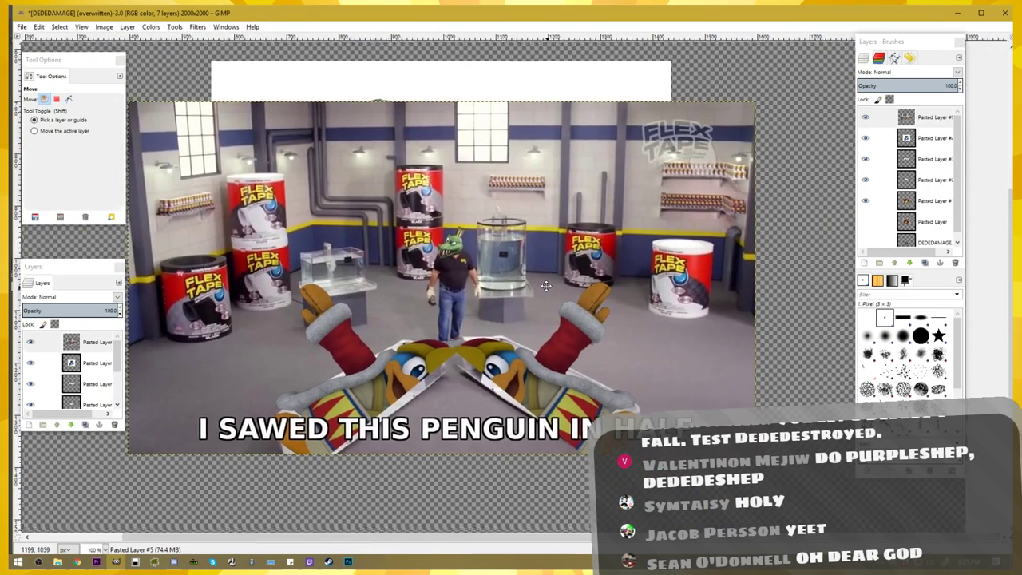
drag(545, 285, 520, 230)
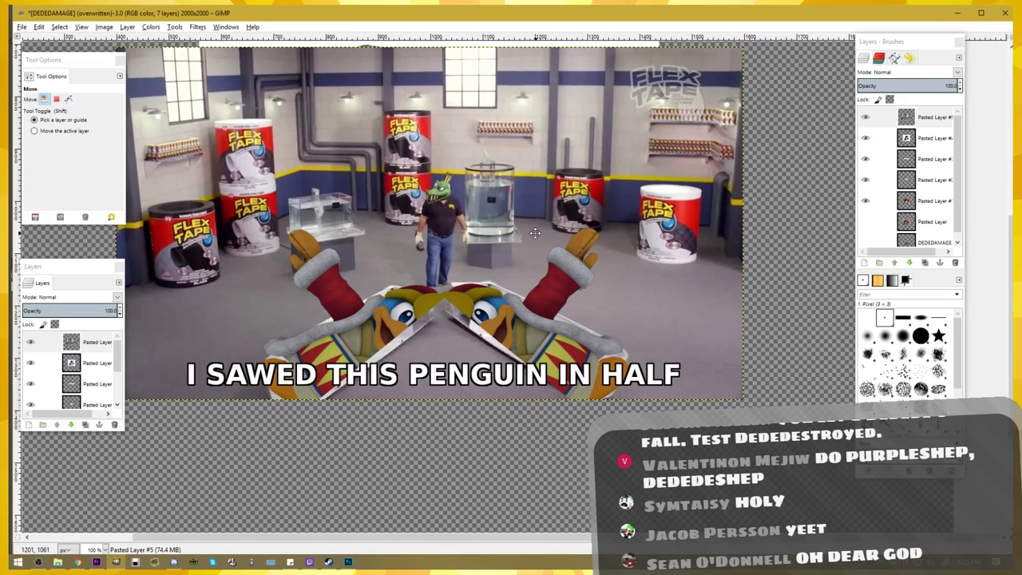
- Zoom out and paste the duck-faced man with 'help me pls' into the collage
ctrl+scroll(520, 230, up, 4)
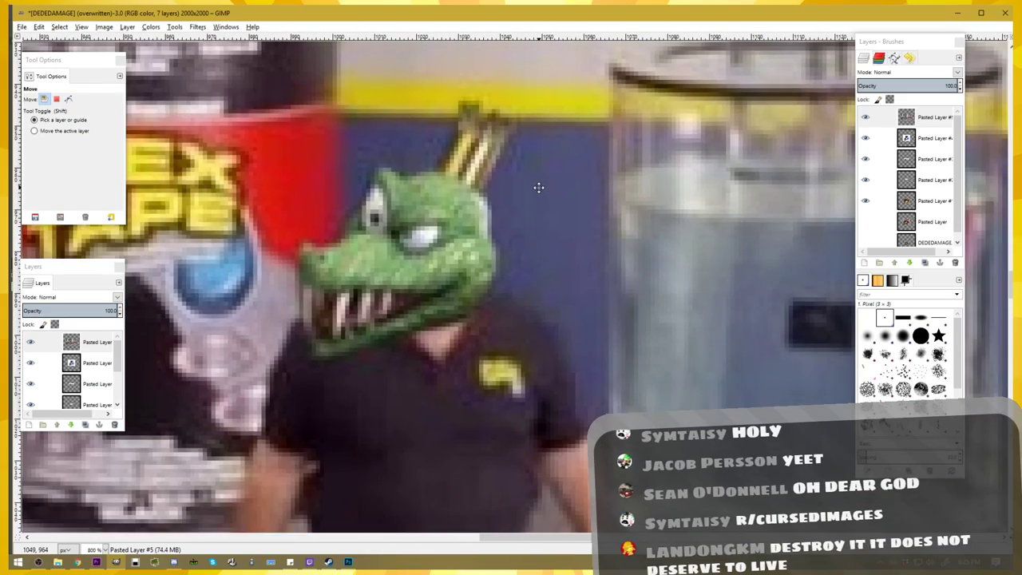
ctrl+scroll(542, 196, down, 2)
ctrl+scroll(542, 196, down, 1)
ctrl+scroll(542, 196, down, 2)
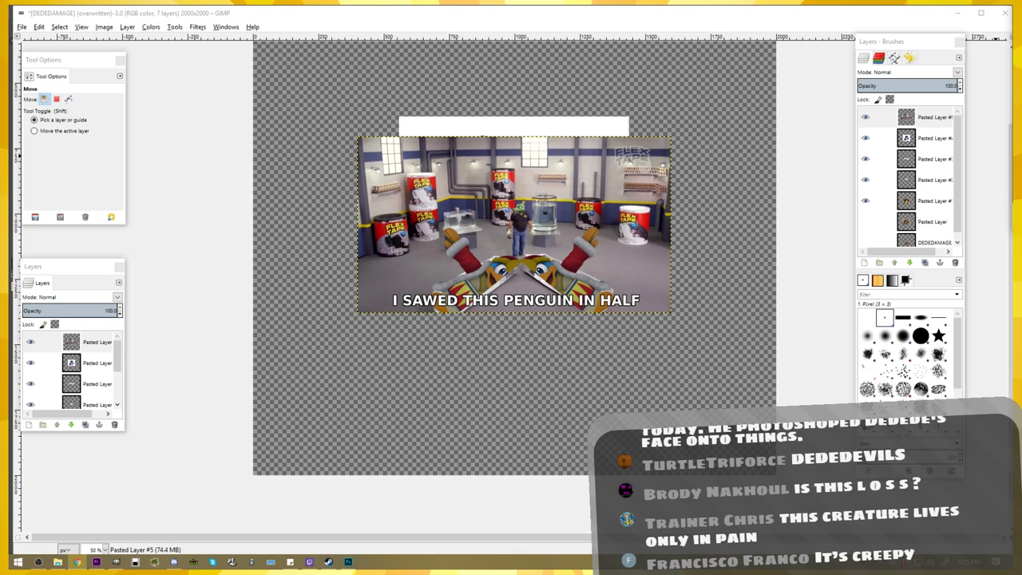
key(ctrl+v)
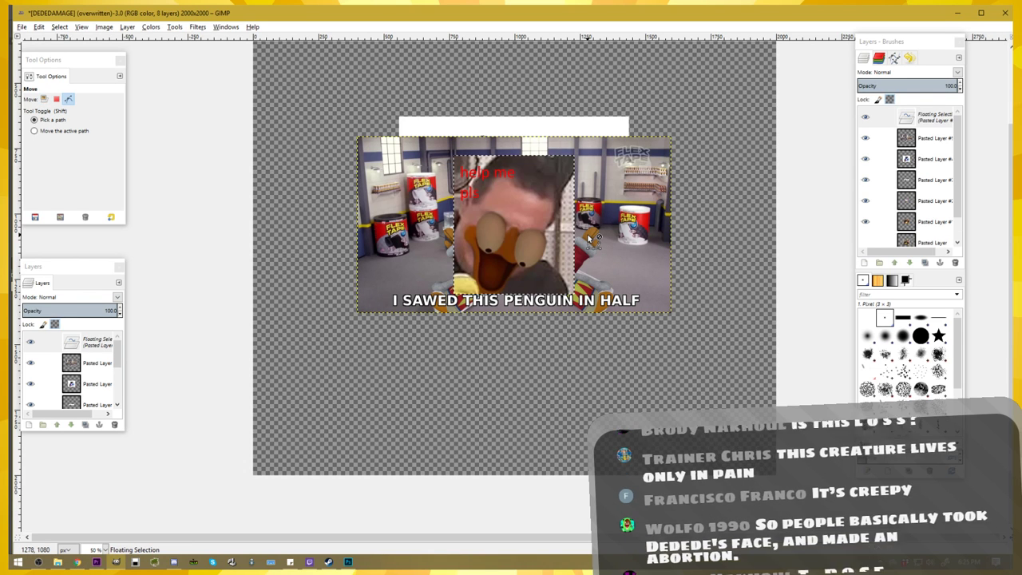
- Make the floating duck-faced 'help me pls' paste the eighth layer, then zoom in
key(shift+ctrl+n)
scroll(589, 232, up, 3)
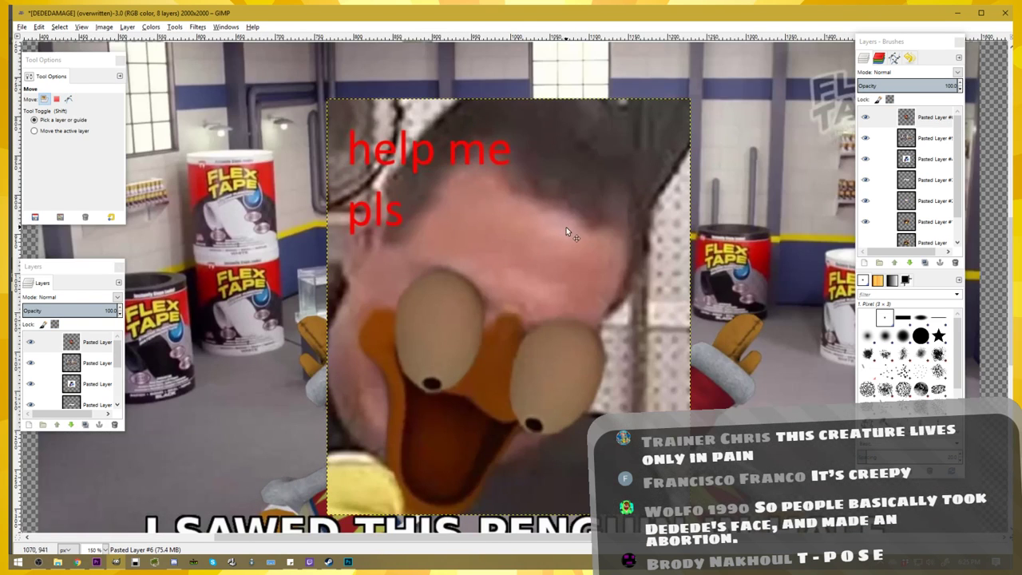
scroll(506, 140, up, 2)
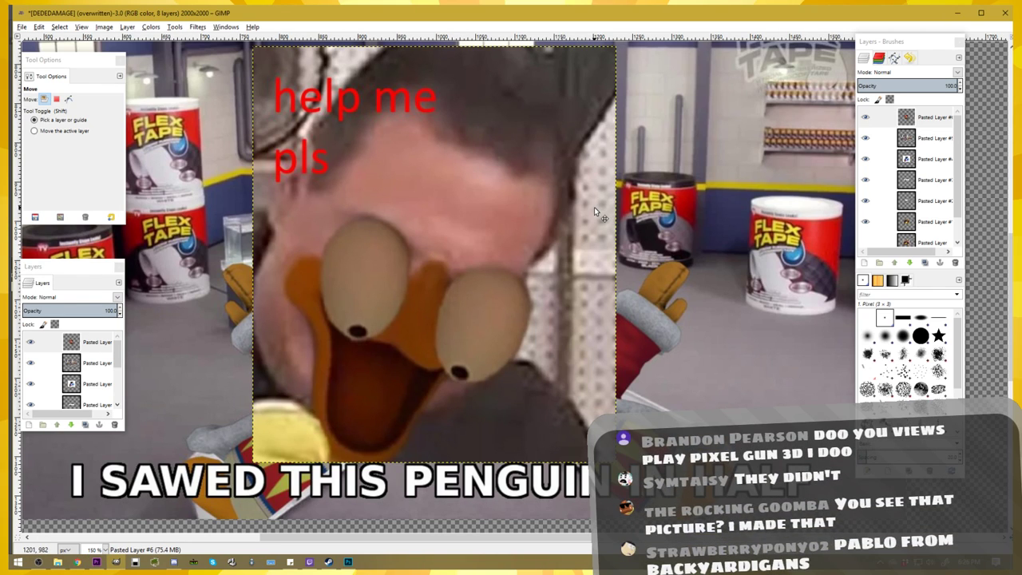
- Paste the 'That's a lotta D-D-Damage' pencil sketch and zoom in to inspect it
key(ctrl+v)
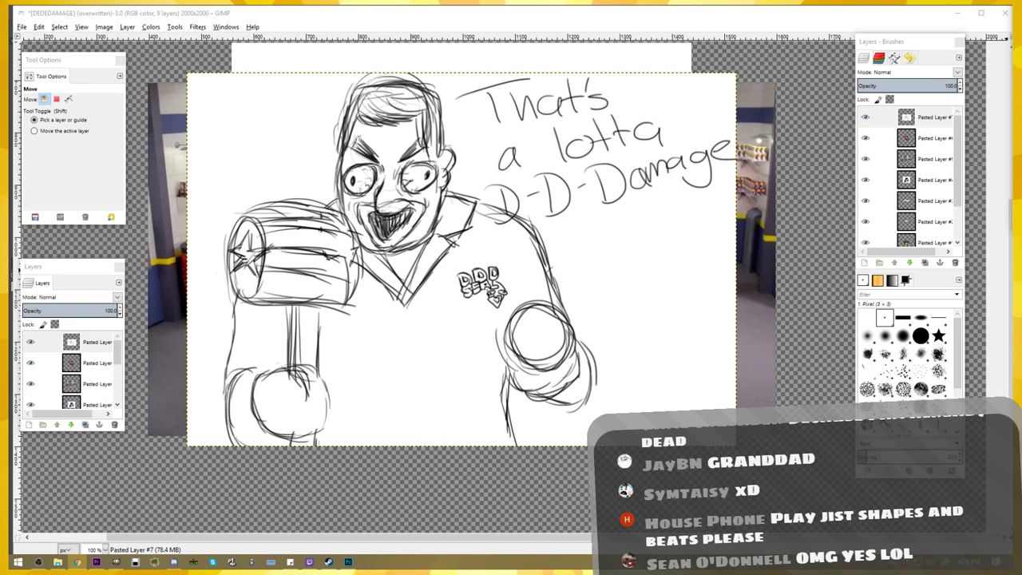
scroll(403, 189, up, 1)
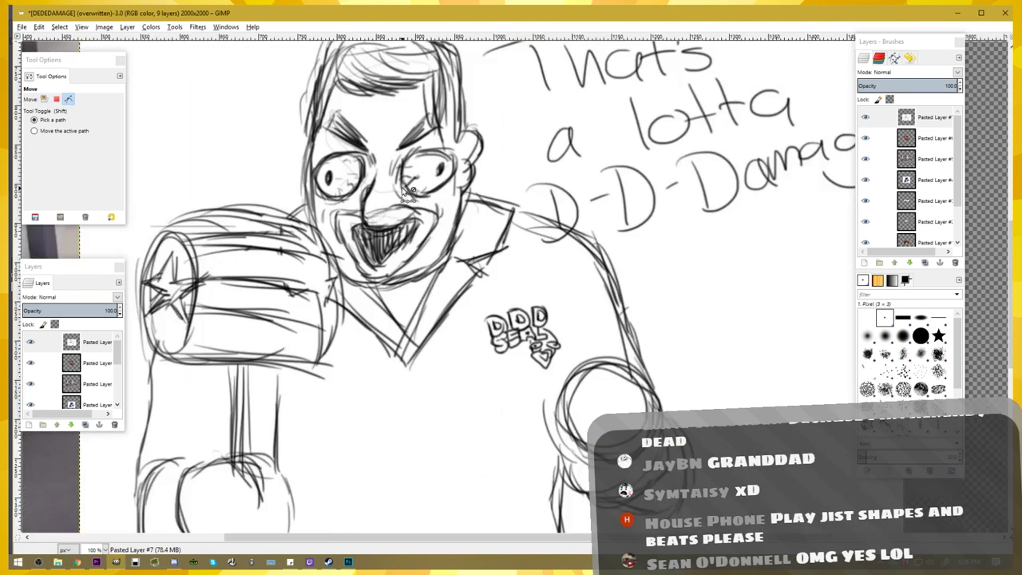
scroll(408, 192, up, 3)
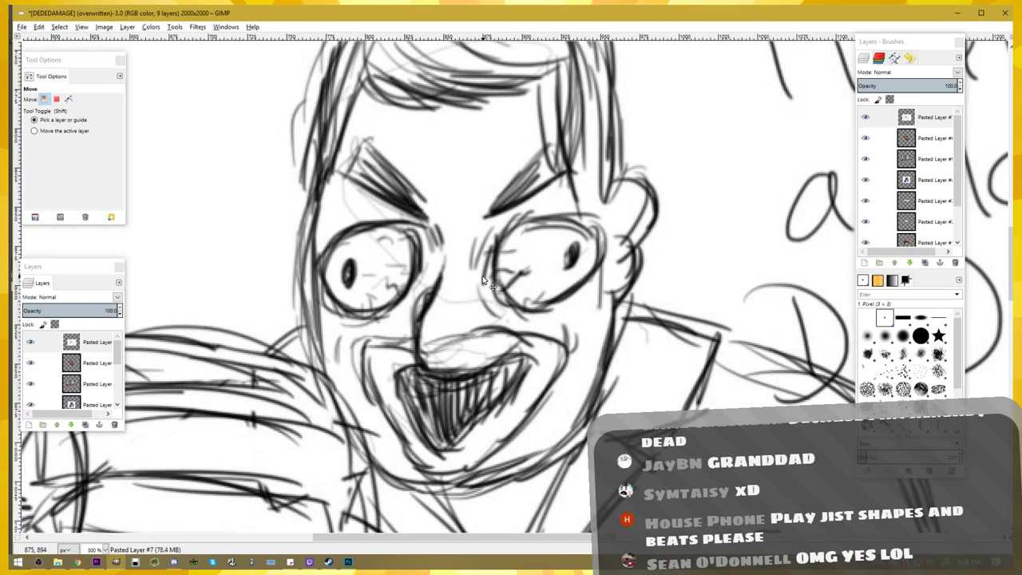
scroll(487, 272, up, 2)
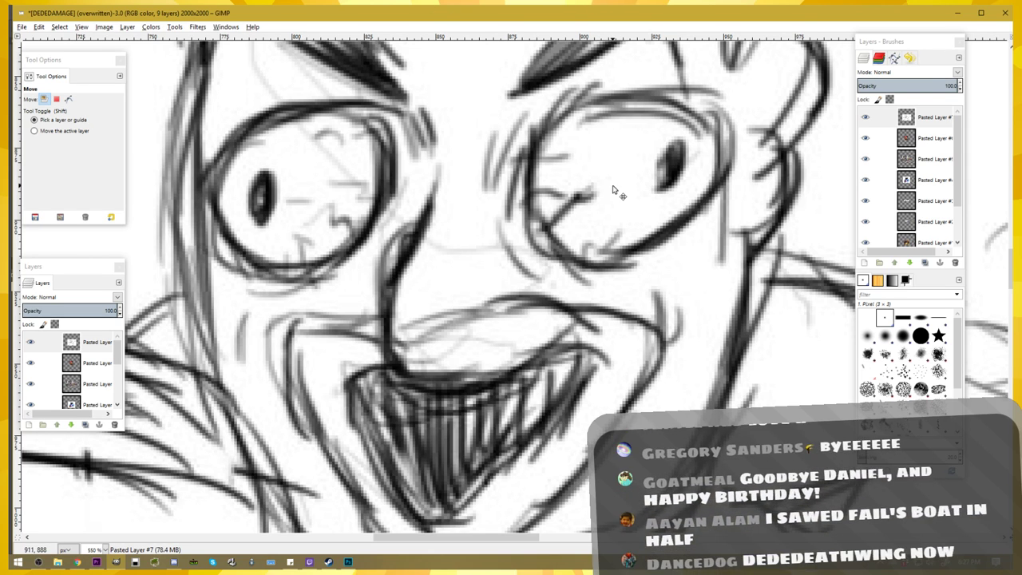
ctrl+scroll(598, 242, down, 3)
ctrl+scroll(559, 209, down, 1)
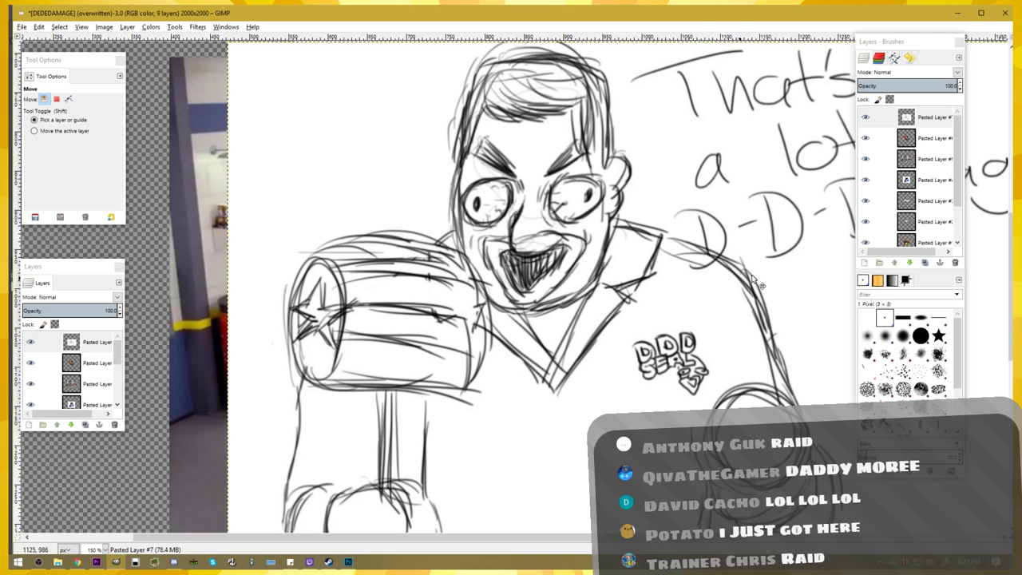
- Hide the upper layers so only the bottom DEDEDAMAGE layer shows
drag(866, 163, 864, 117)
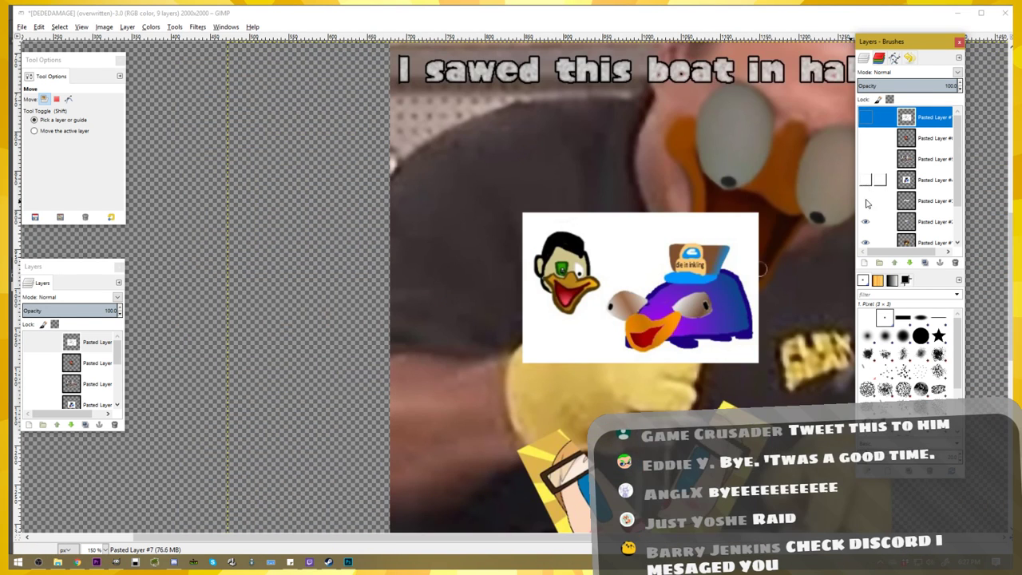
drag(866, 162, 867, 243)
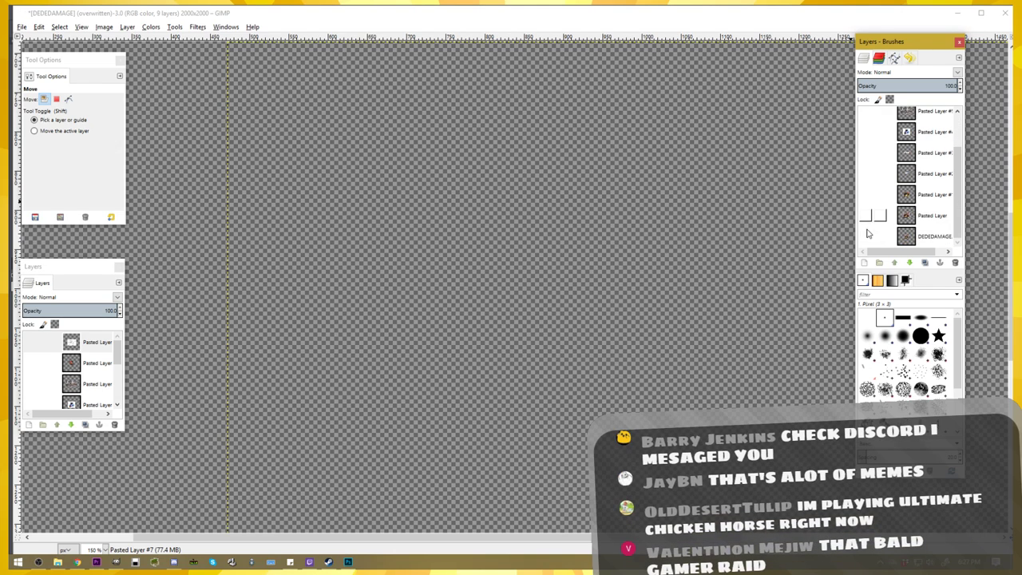
click(865, 235)
scroll(695, 254, right, 2)
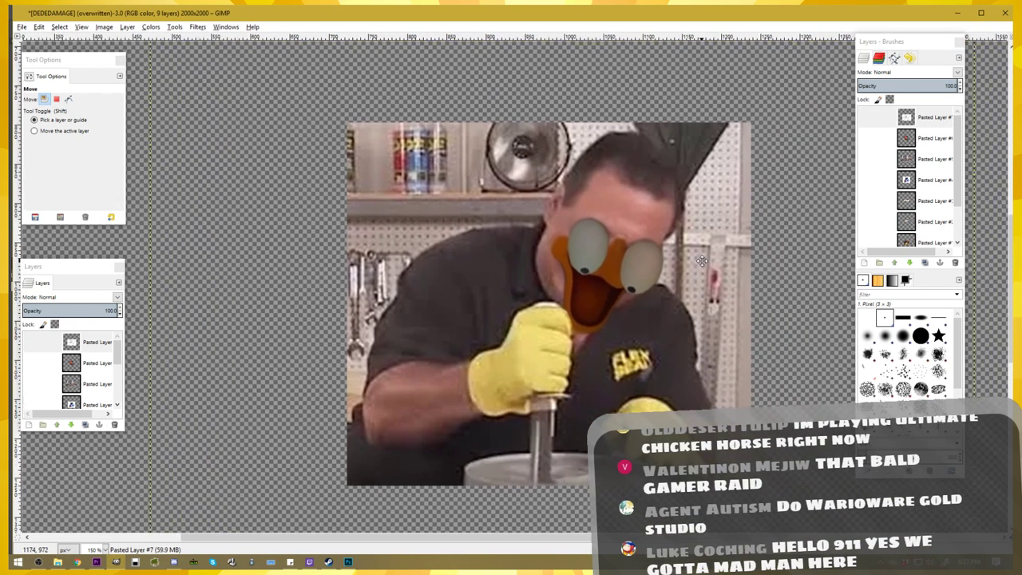
scroll(695, 253, down, 1)
- Crop the image to 507×426 around the duck-faced man
key(shift+c)
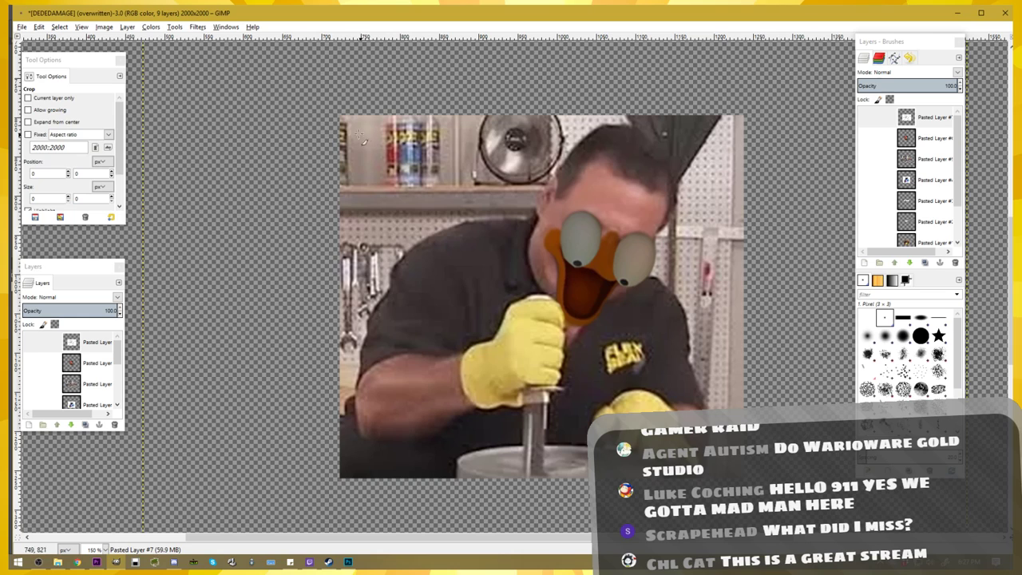
drag(343, 122, 744, 454)
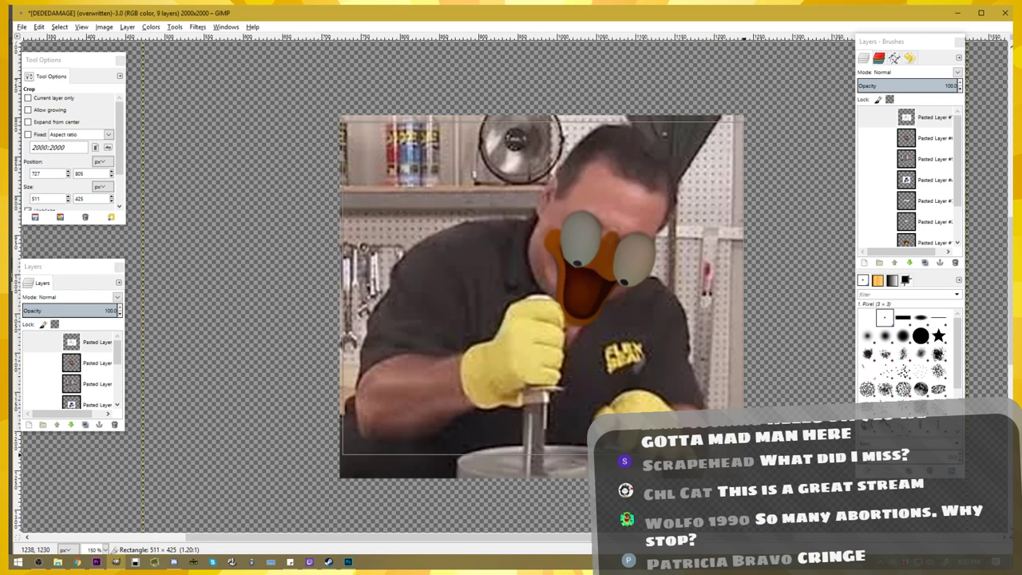
key(Return)
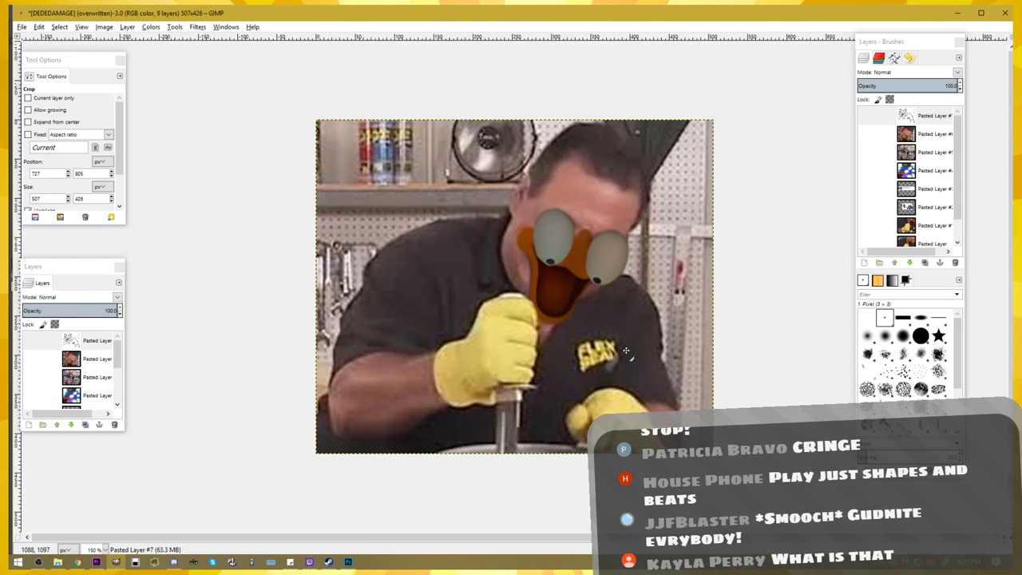
- Export the cropped image as 'DEDEDAMAGE 2.png' in the ddd folder
click(22, 26)
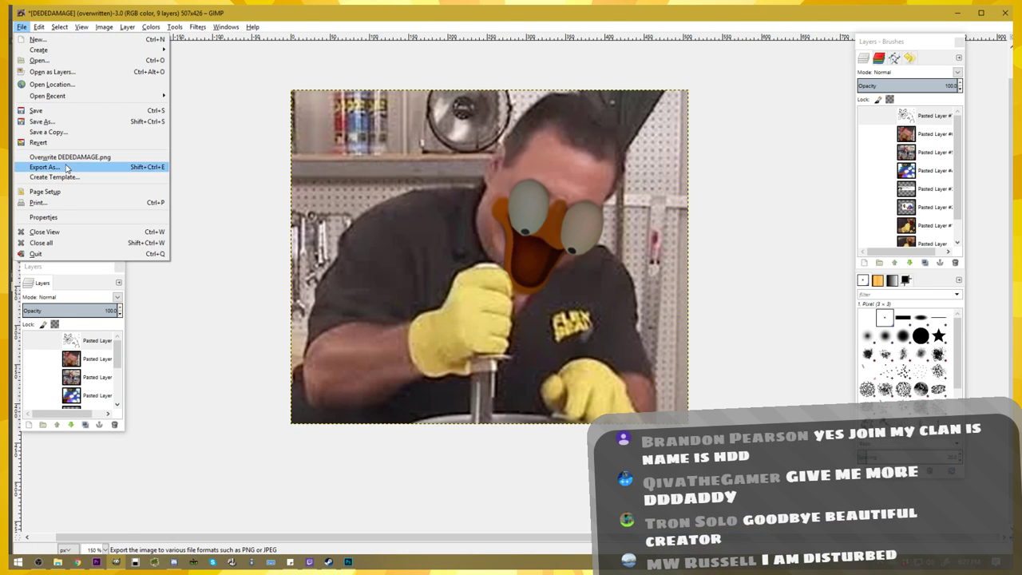
click(67, 165)
key(Right)
text(2)
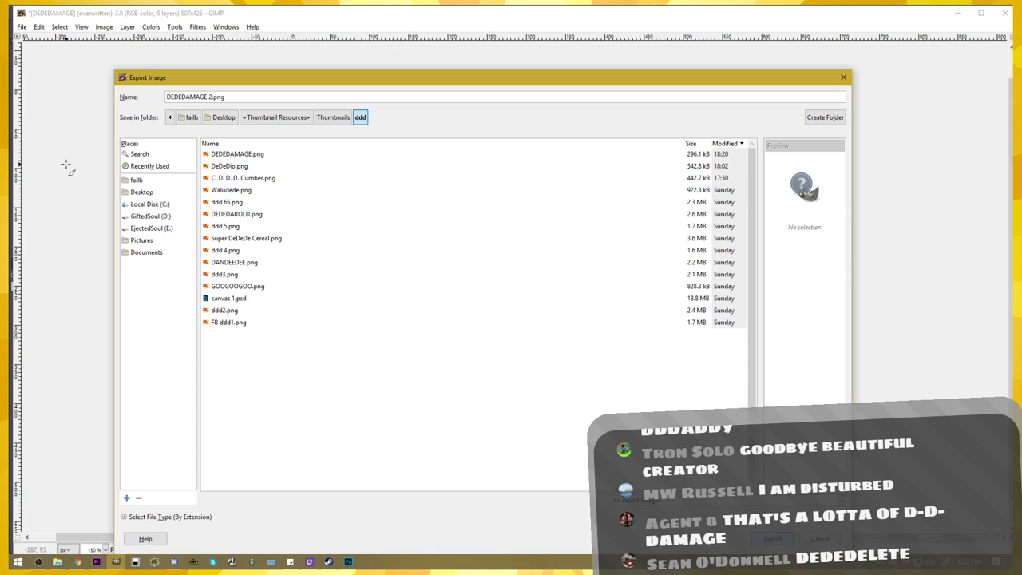
key(Return)
click(515, 379)
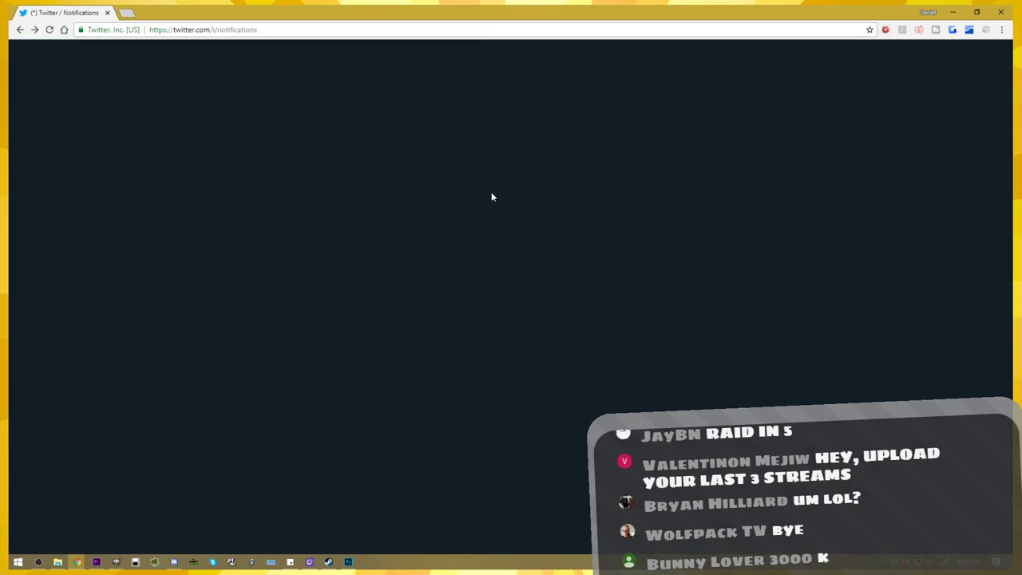
- Try several browser zoom levels on the Twitter compose dialog
key(ctrl+minus)
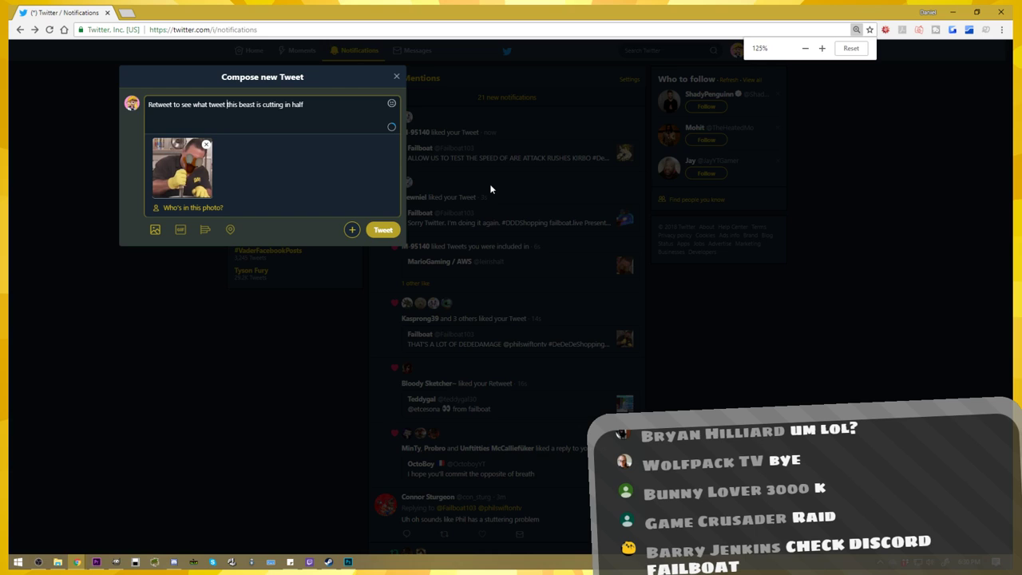
key(ctrl+minus)
key(ctrl+minus)
key(ctrl+minus)
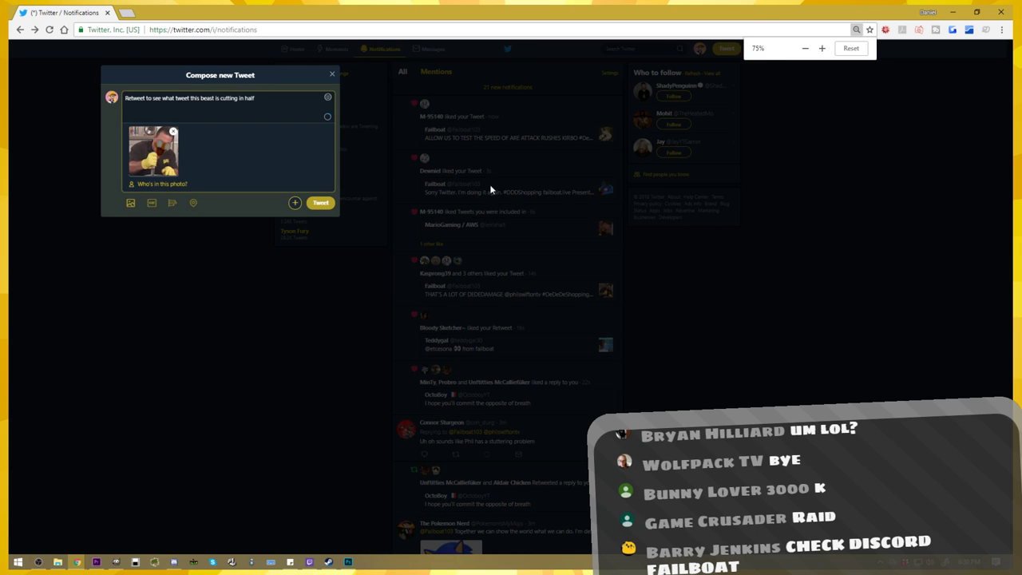
key(ctrl+minus)
key(ctrl+minus)
key(ctrl+minus)
click(850, 48)
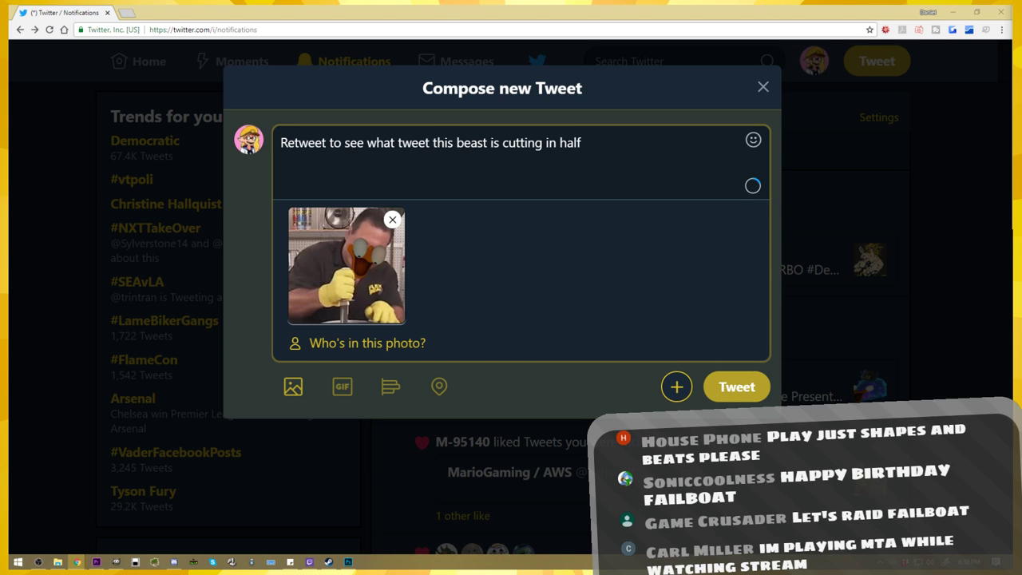
key(ctrl+minus)
key(ctrl+minus)
key(ctrl+minus)
key(ctrl+0)
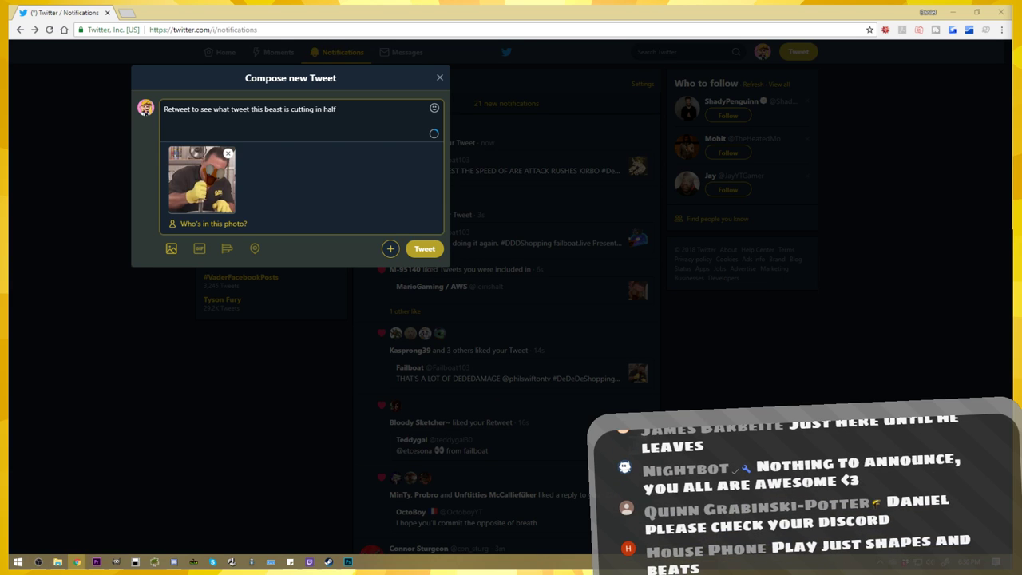
key(ctrl+minus)
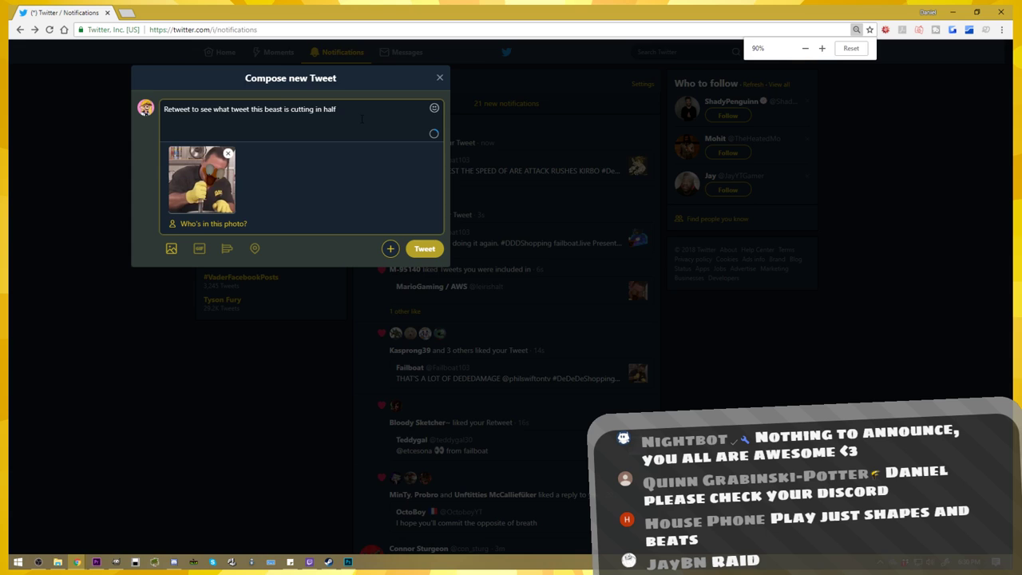
- Post the tweet 'Retweet to see what tweet this beast is cutting in half' with the image
key(ctrl+plus)
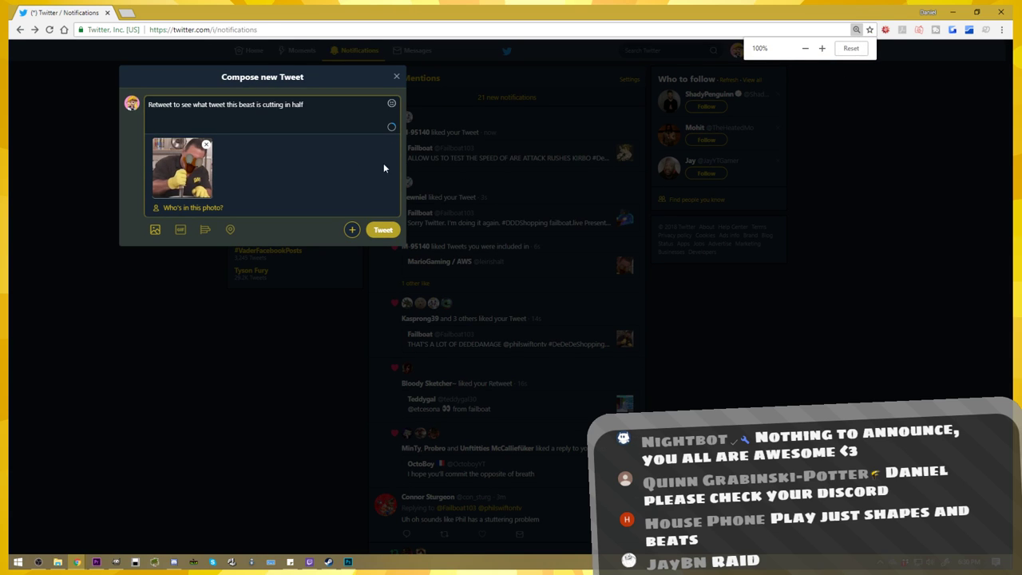
key(ctrl+plus)
key(ctrl+plus)
key(ctrl+plus)
key(ctrl+plus)
key(ctrl+plus)
key(ctrl+plus)
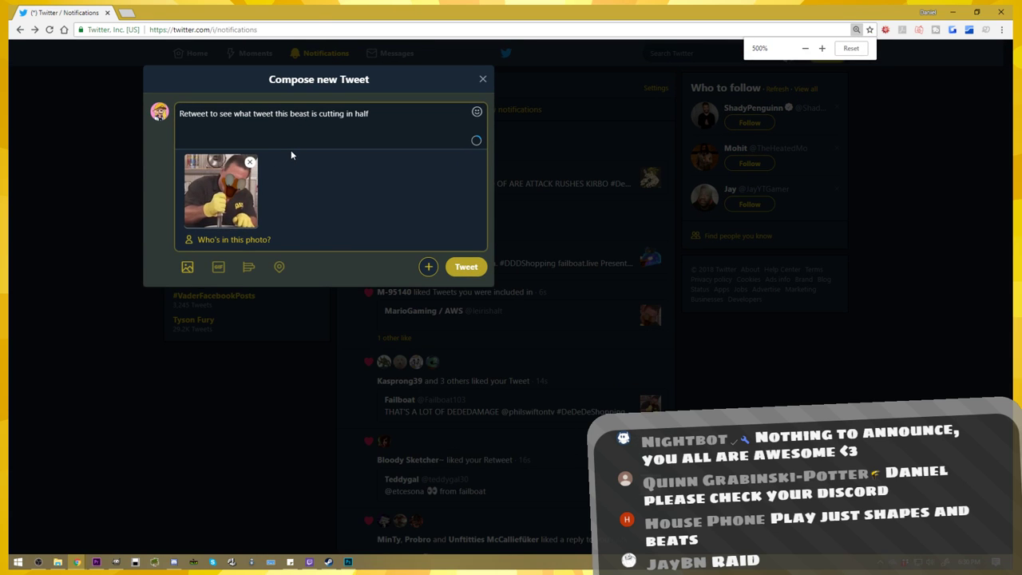
key(ctrl+minus)
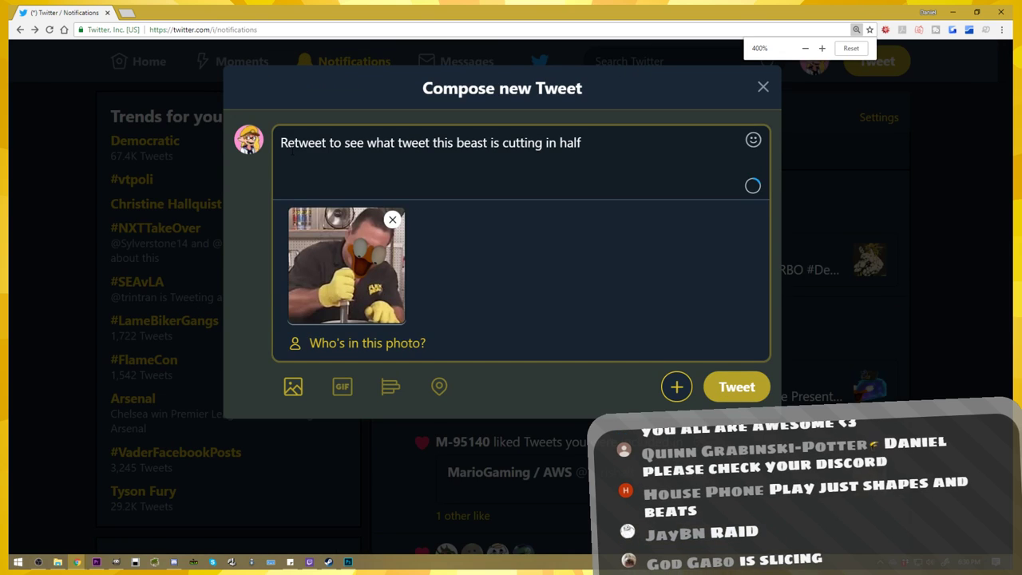
key(ctrl+minus)
key(ctrl+minus)
key(ctrl+minus)
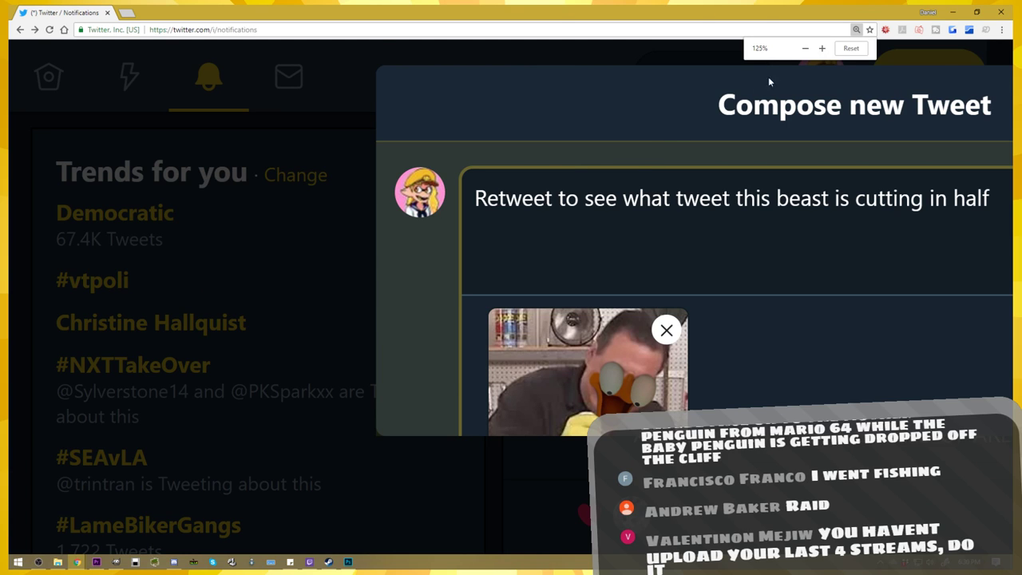
click(853, 51)
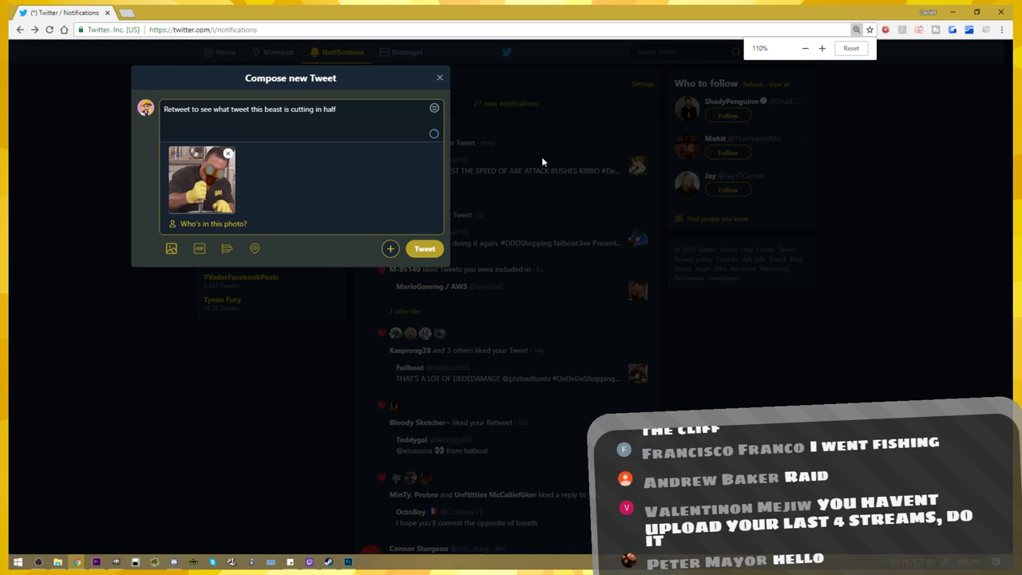
key(ctrl+plus)
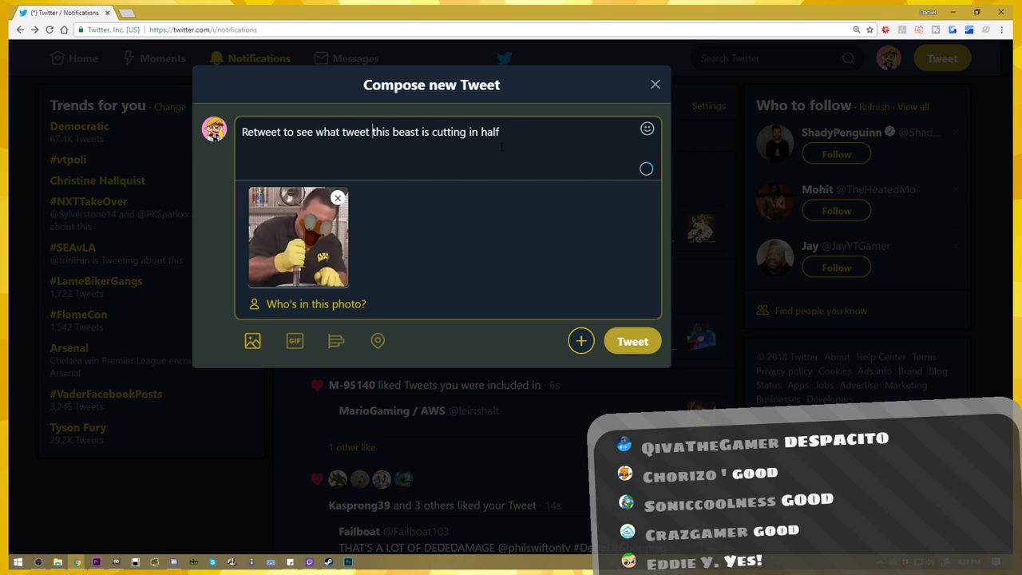
click(627, 345)
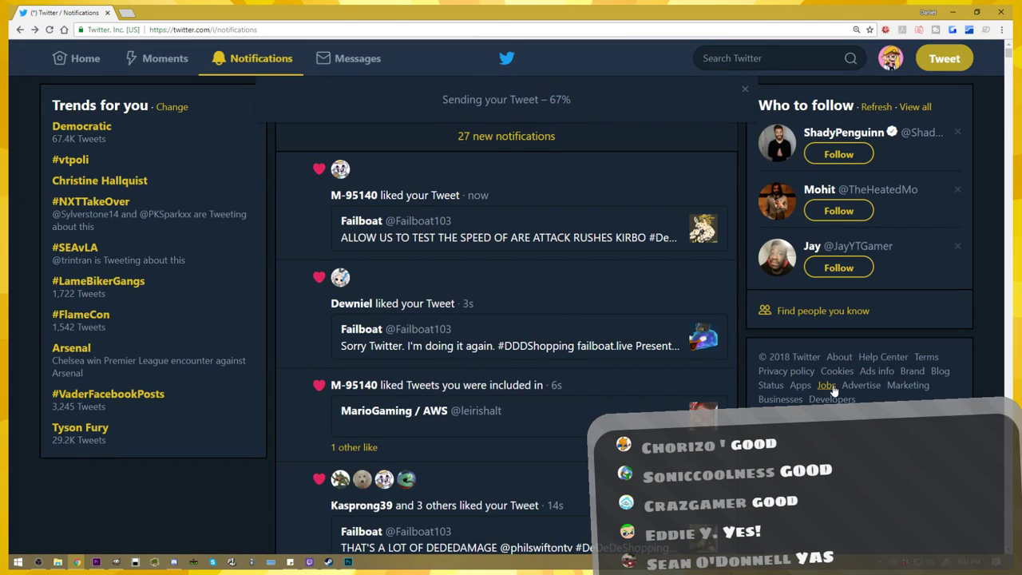